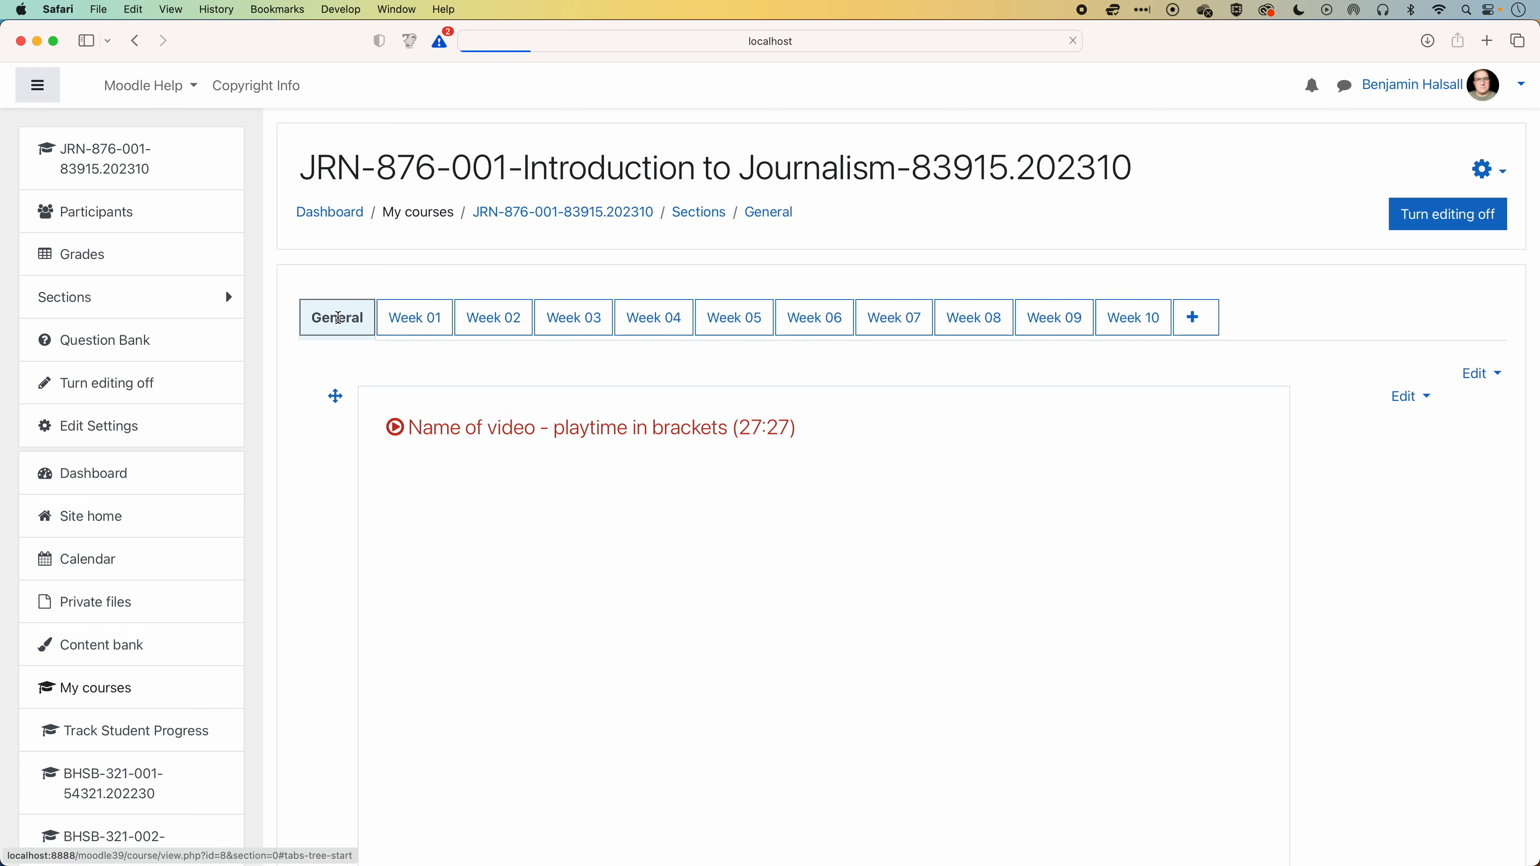
Look through the course's weekly sections and examine the "What is videography?" box in Week 01.
left_click(414, 317)
left_click(585, 322)
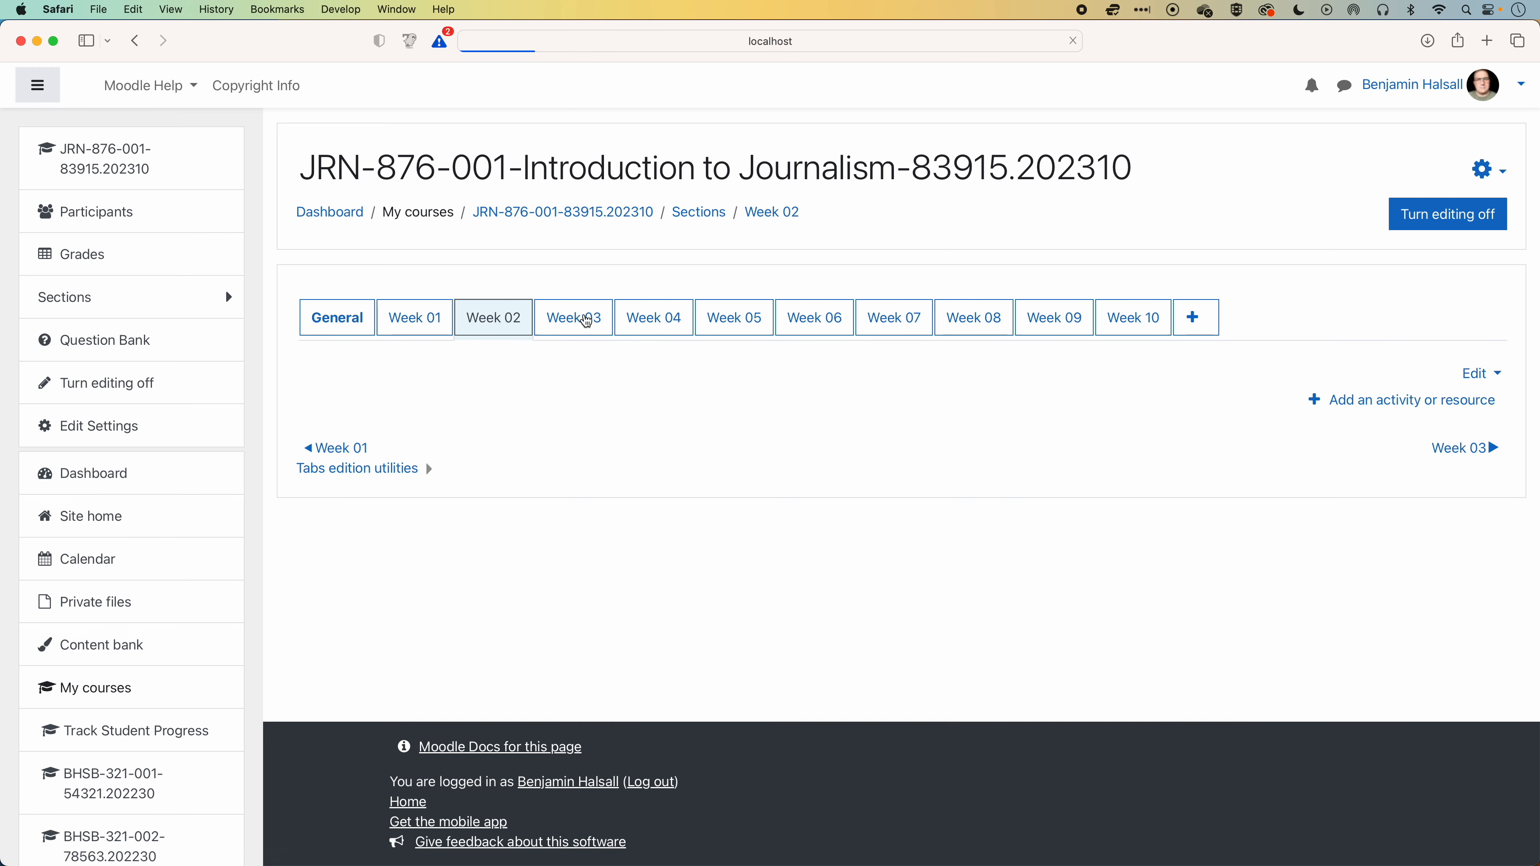
left_click(431, 322)
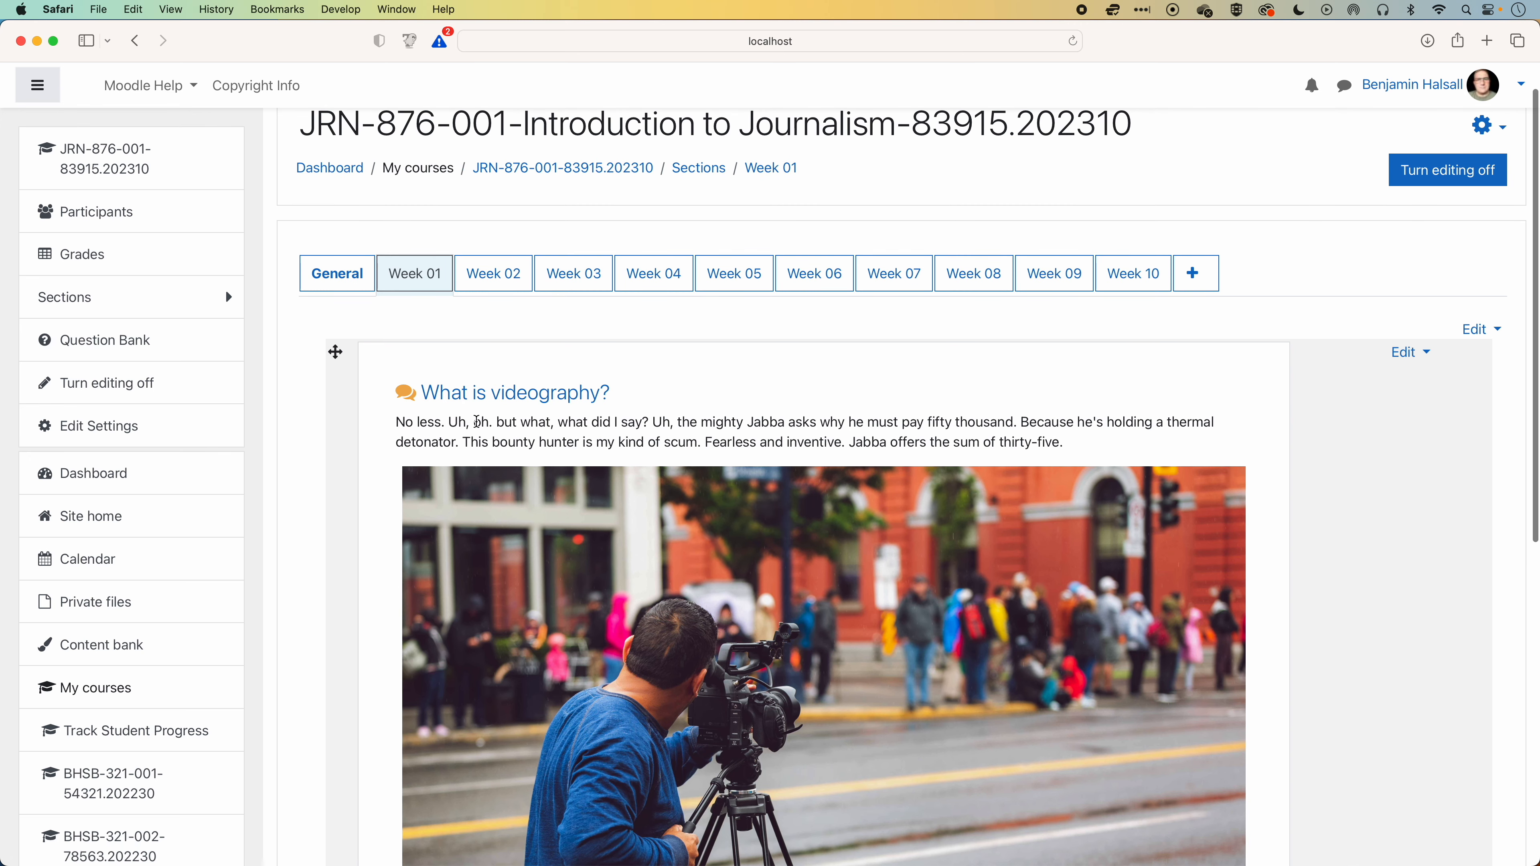
scroll(485, 421, "down", 3)
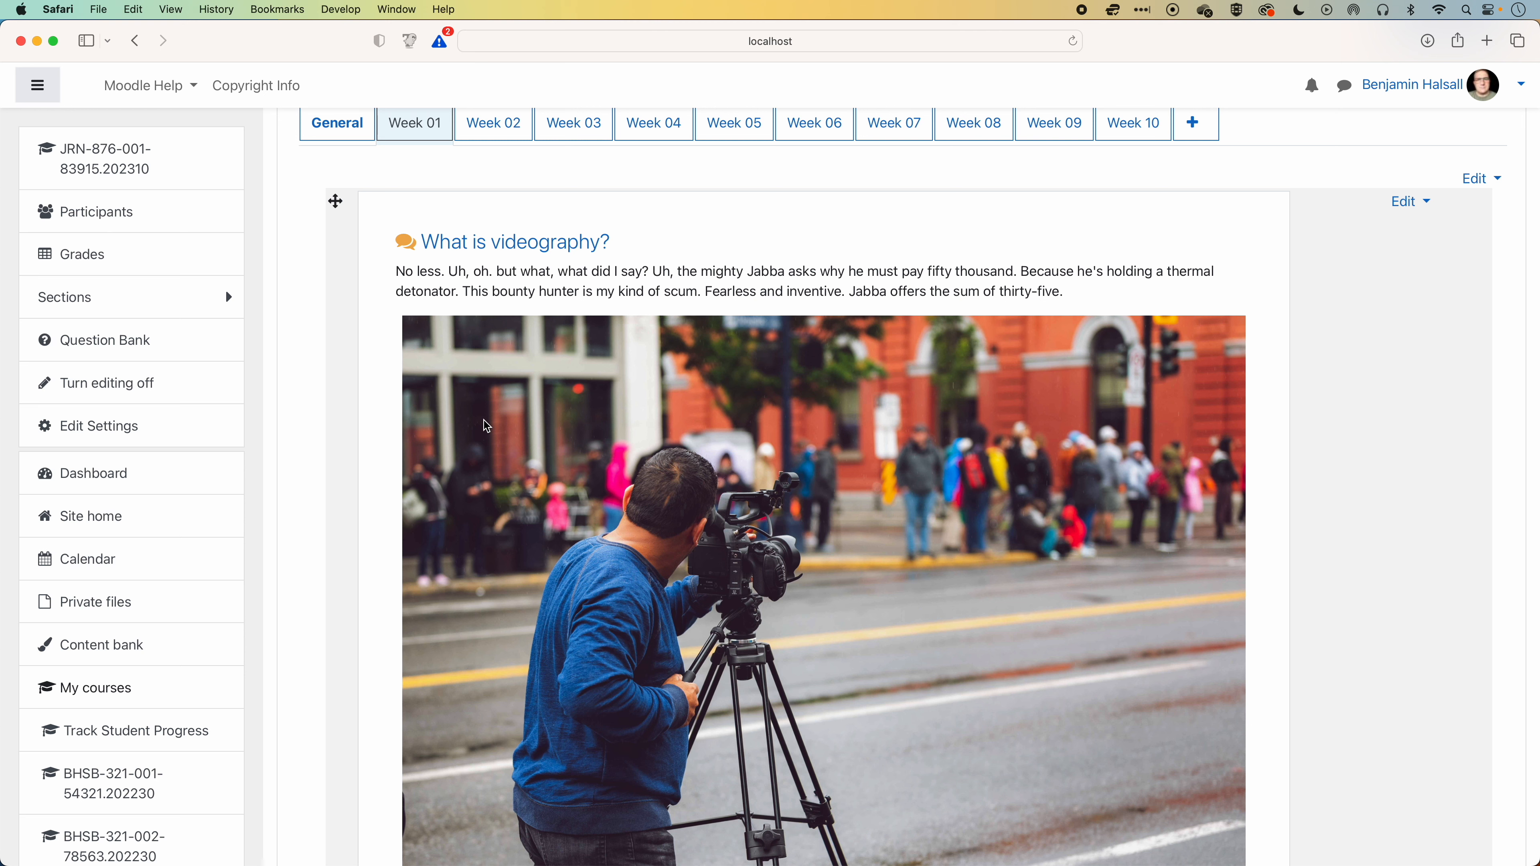
scroll(485, 425, "down", 2)
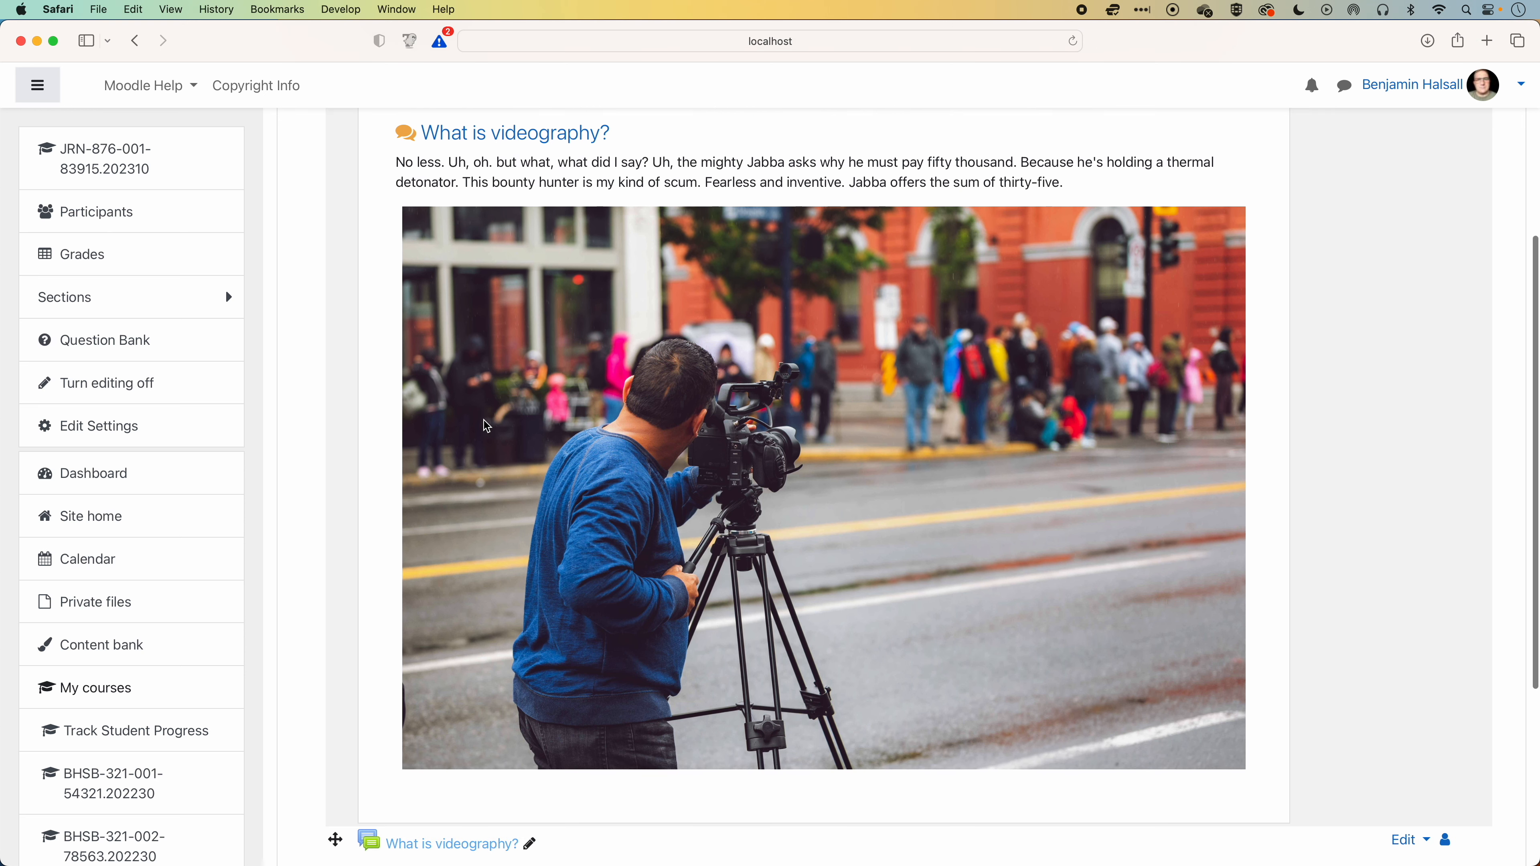
scroll(483, 425, "up", 4)
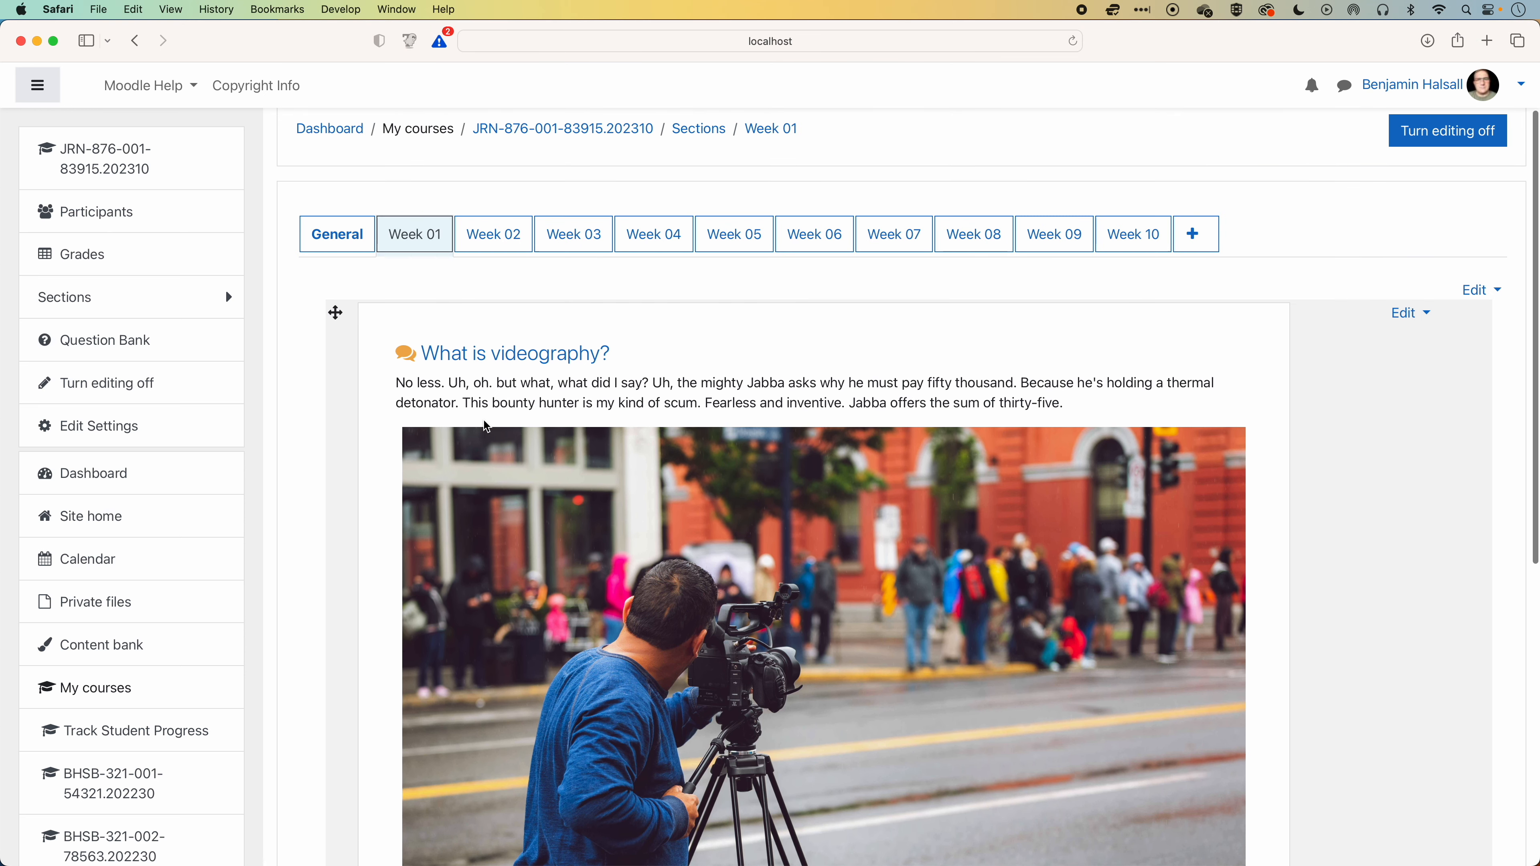
Open the Week 02 section with editing turned on and start adding a new Label to it.
left_click(503, 235)
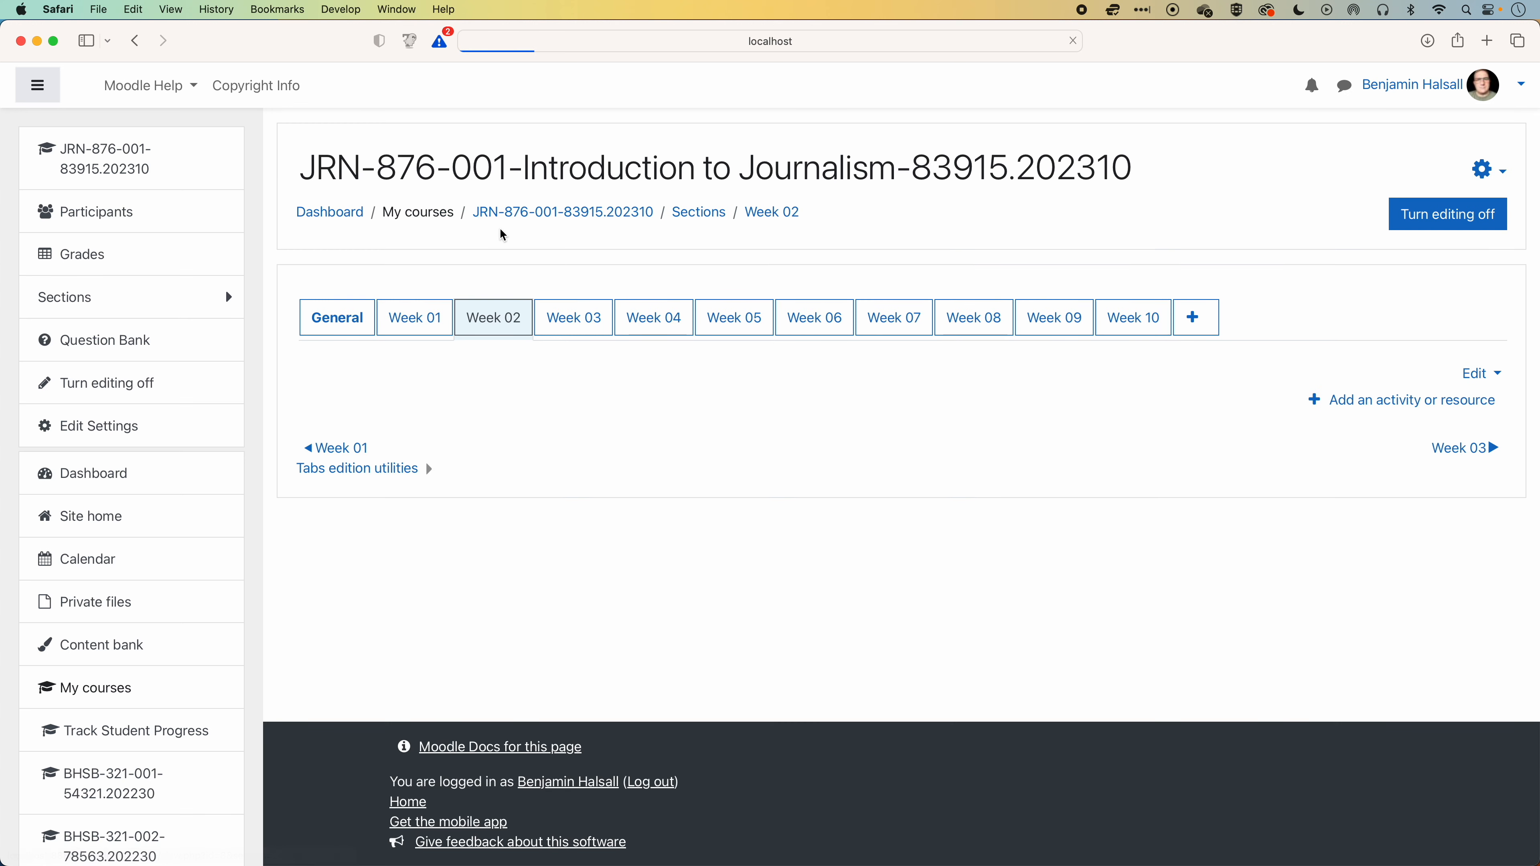
left_click(1434, 228)
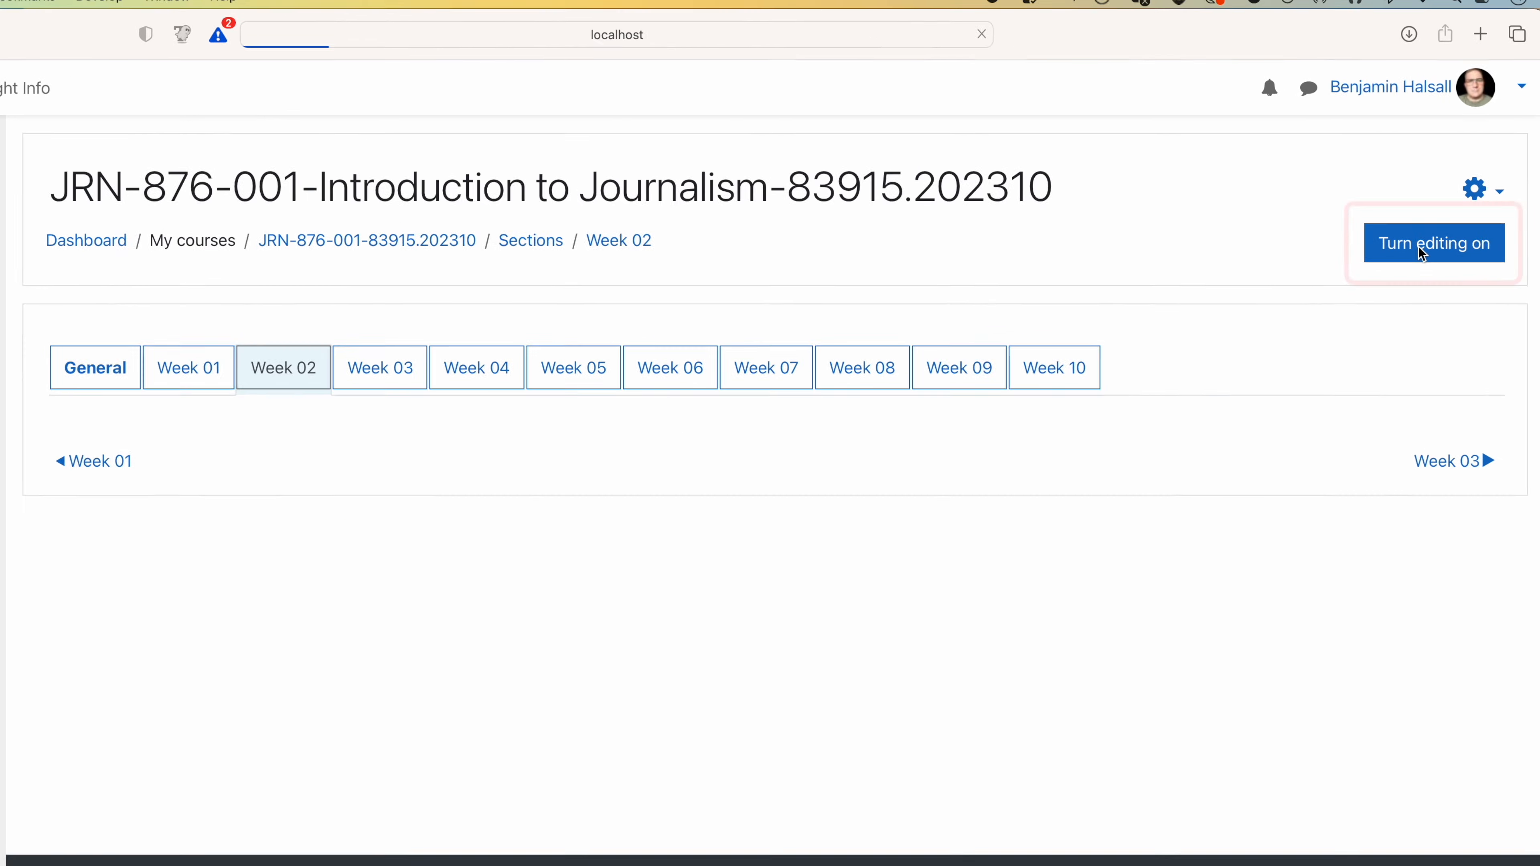
left_click(1447, 220)
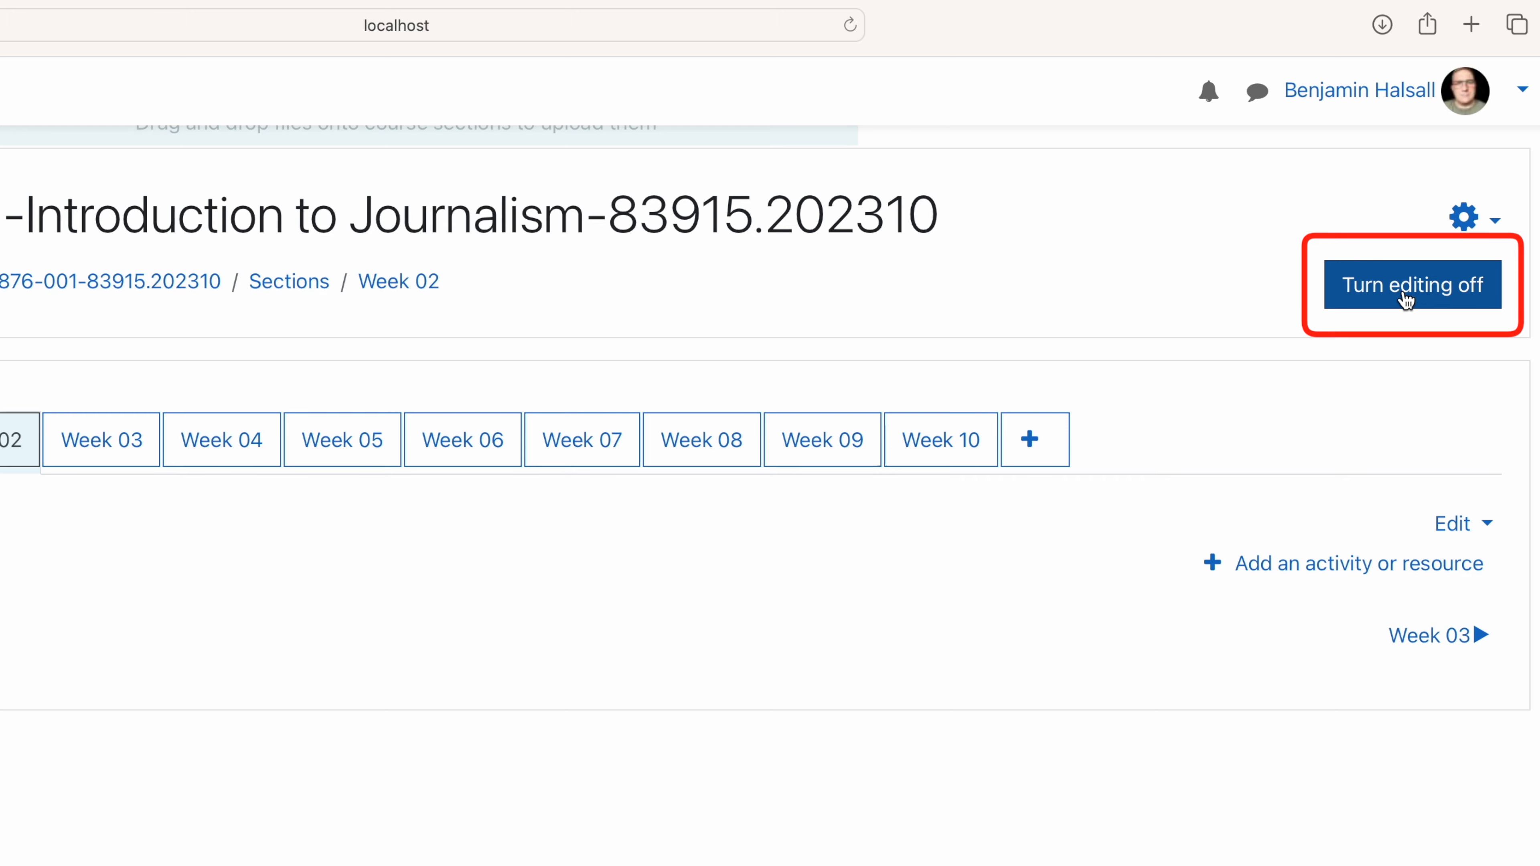
left_click(1331, 570)
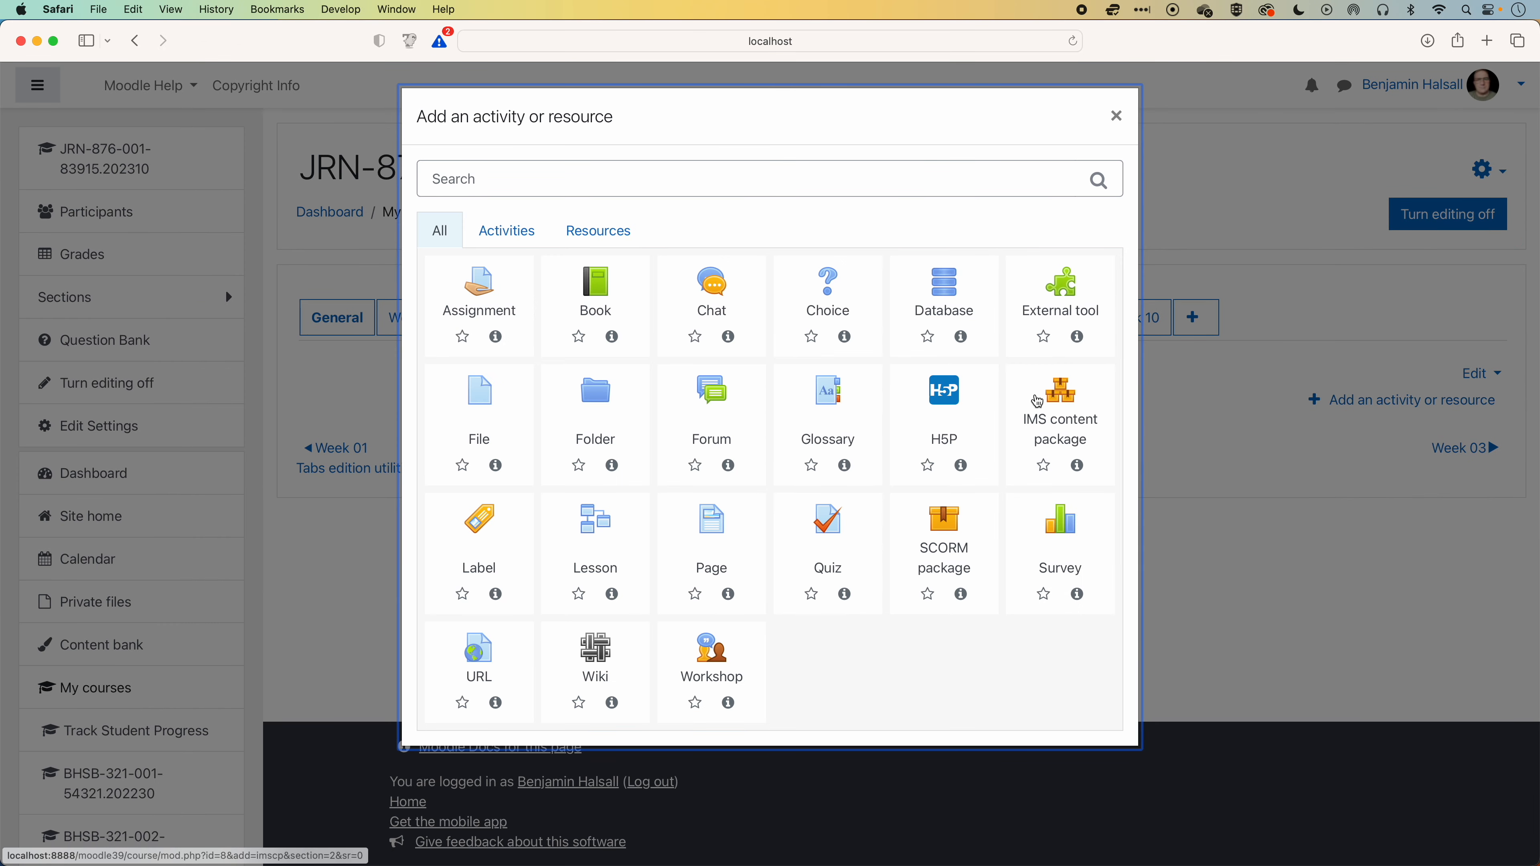
left_click(481, 521)
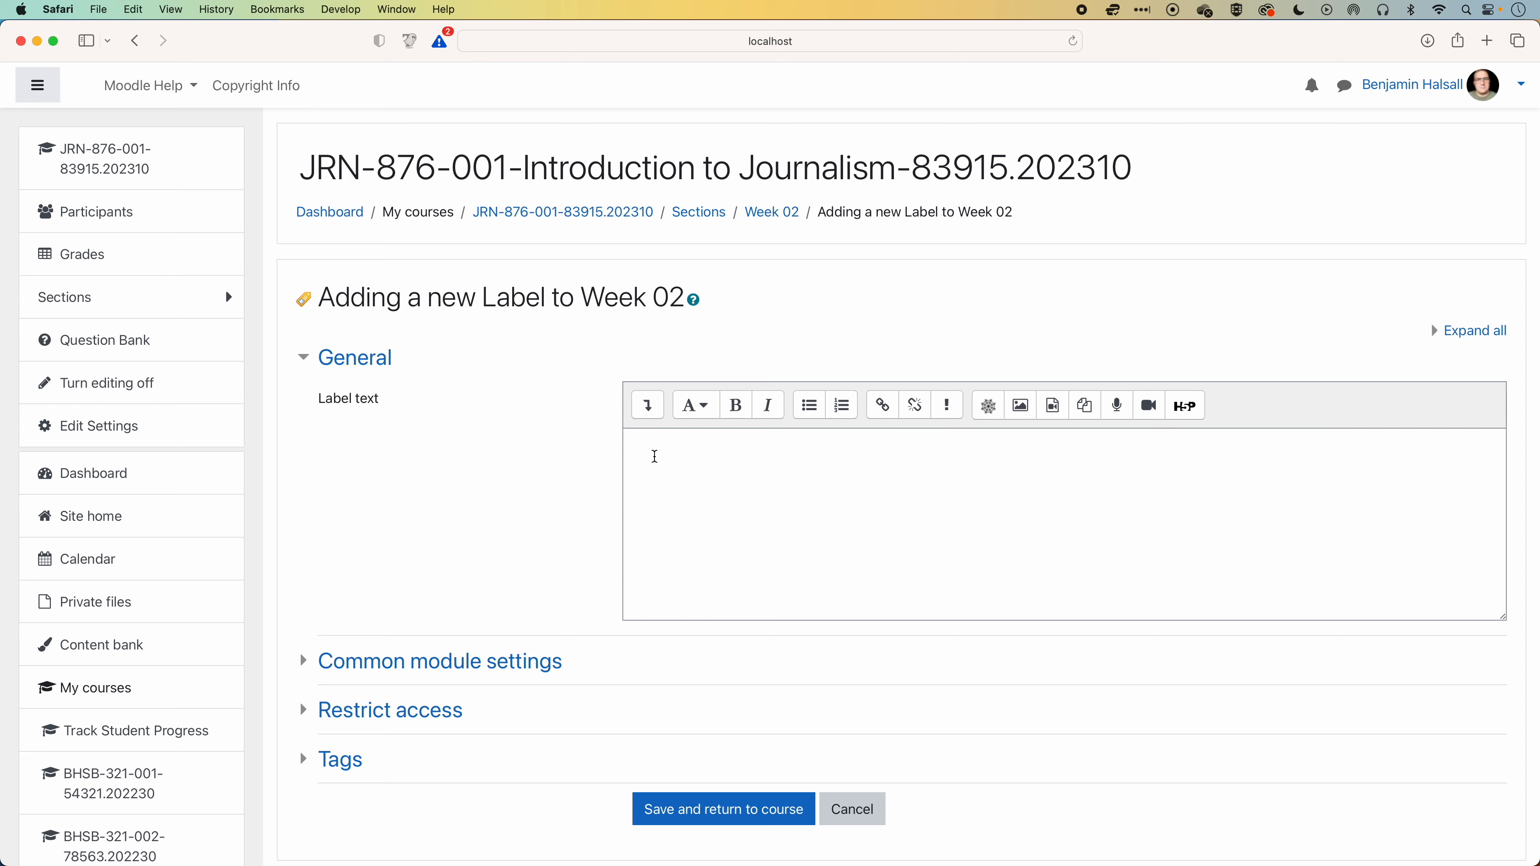
Switch to the BirdyOz re-usable UI elements page and copy the code of the Important box.
key("super+grave")
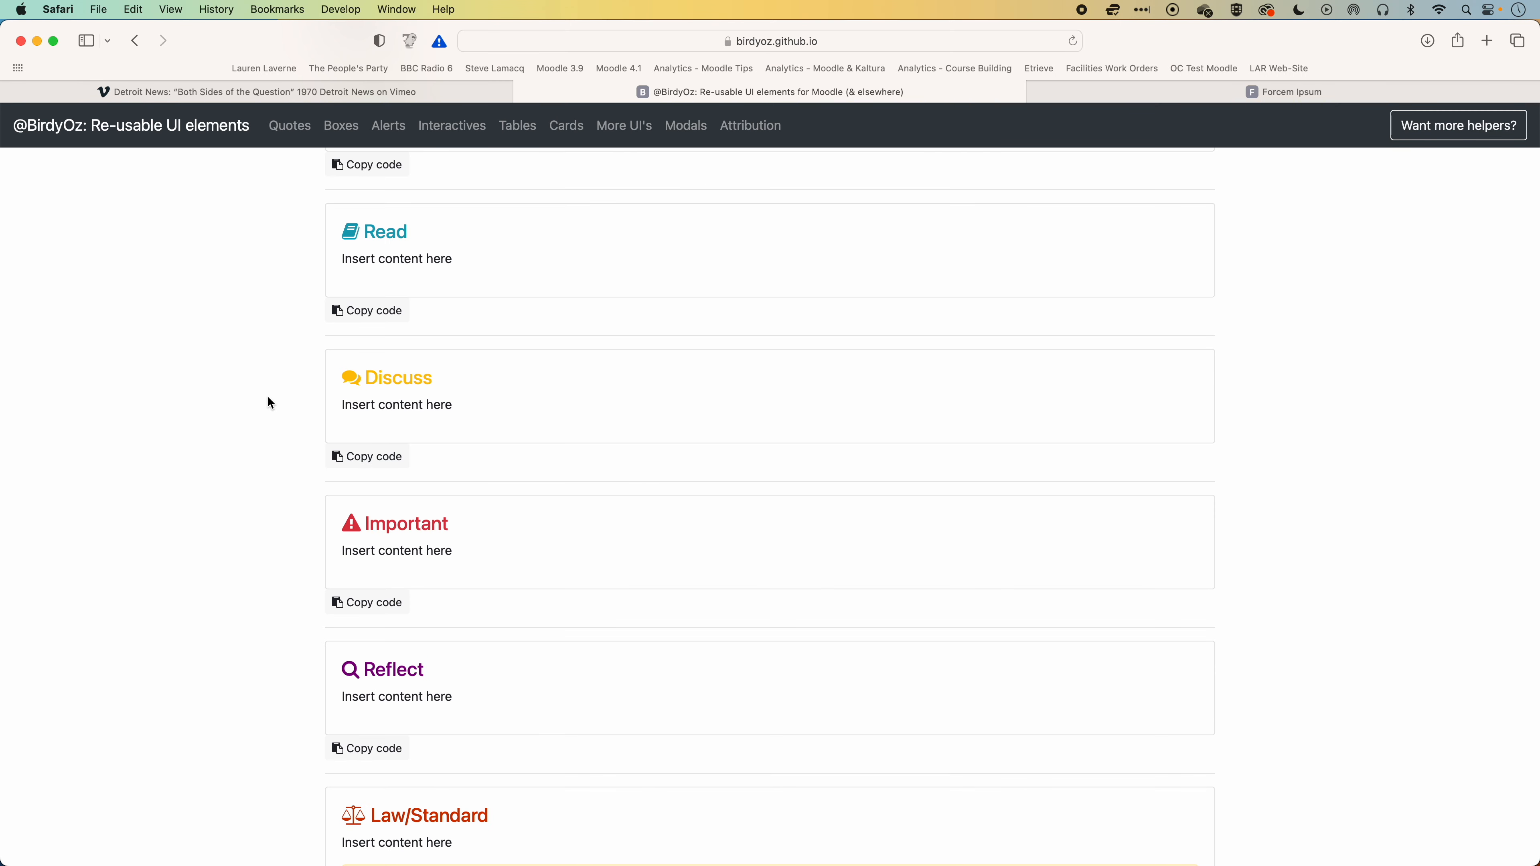
scroll(270, 402, "up", 10)
scroll(270, 402, "down", 3)
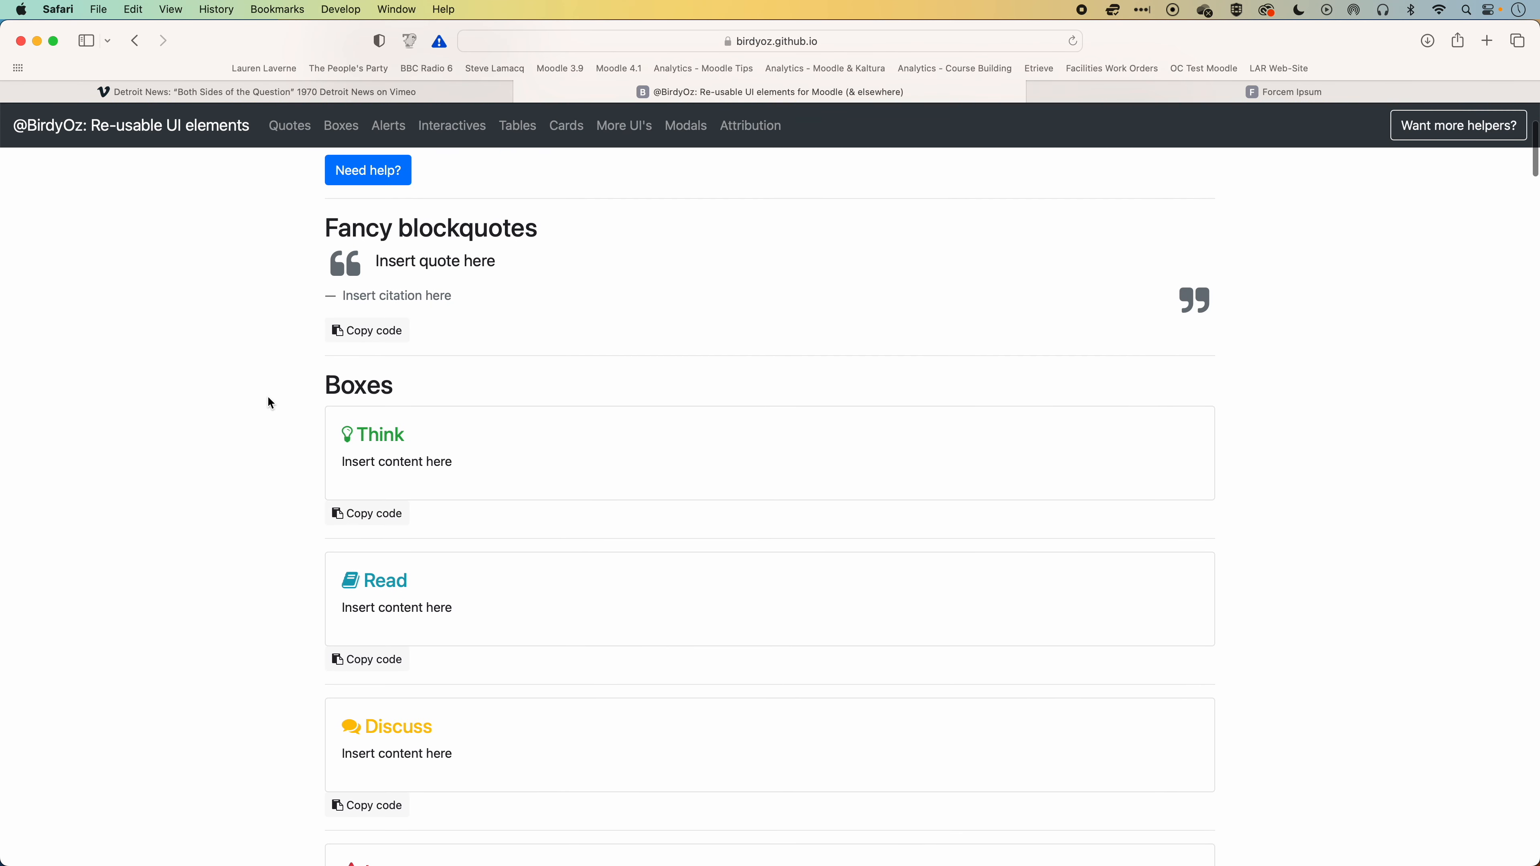
scroll(363, 493, "down", 1)
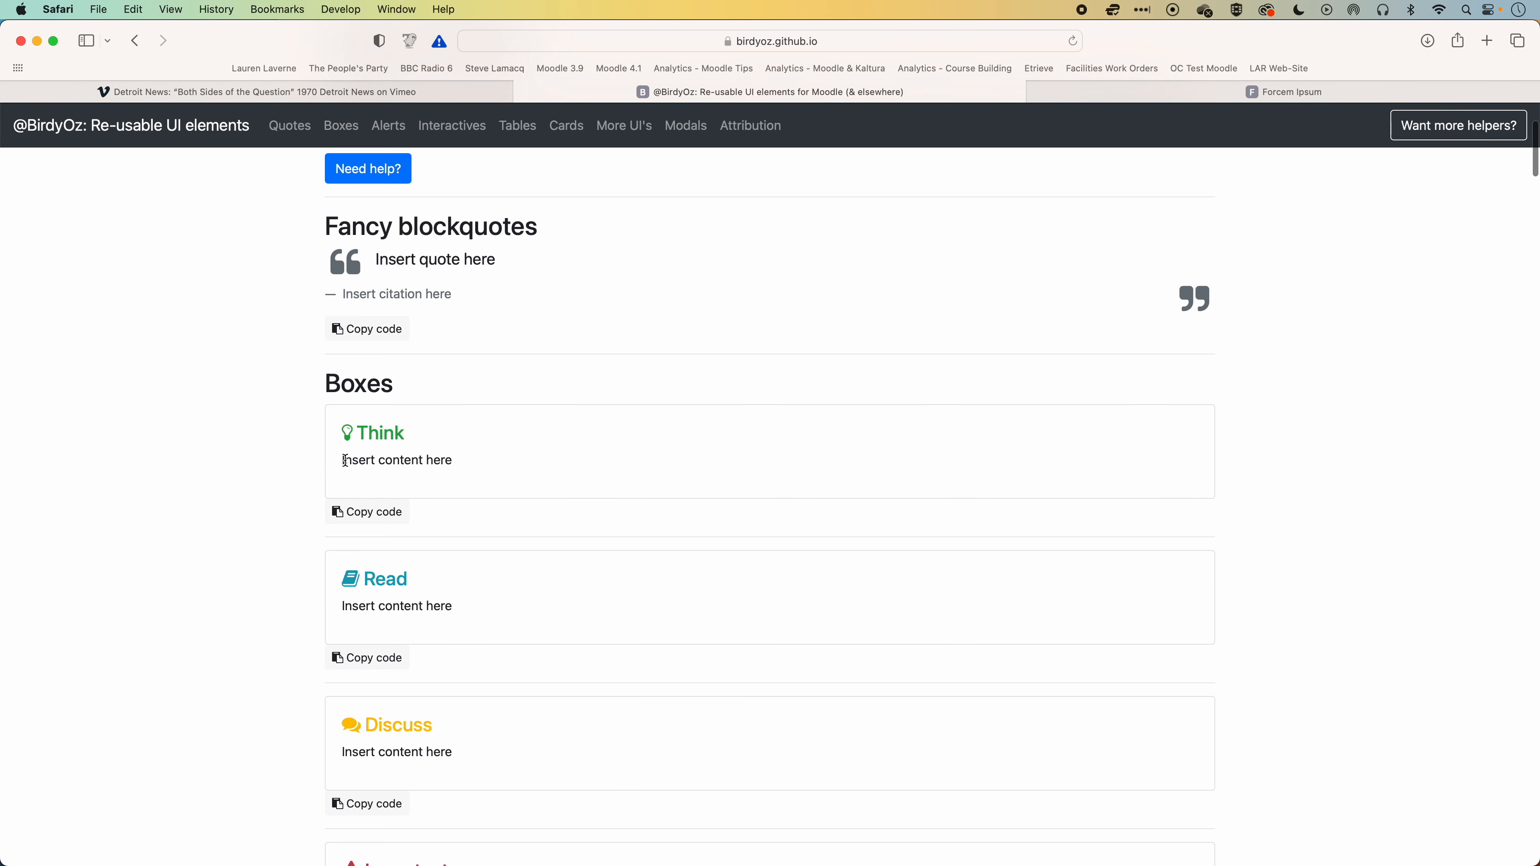
scroll(449, 502, "down", 12)
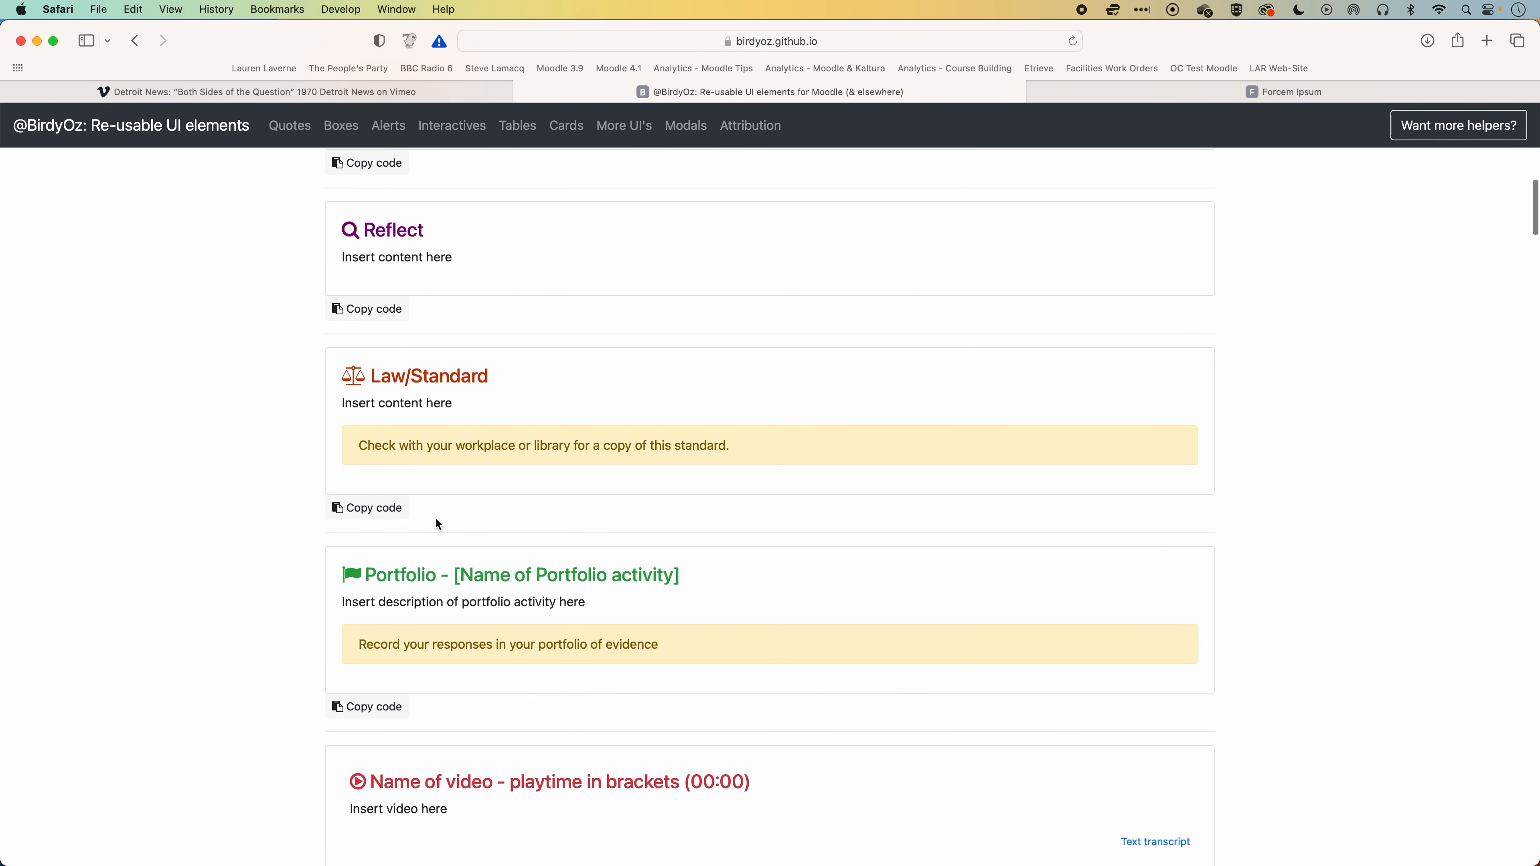
scroll(450, 579, "up", 6)
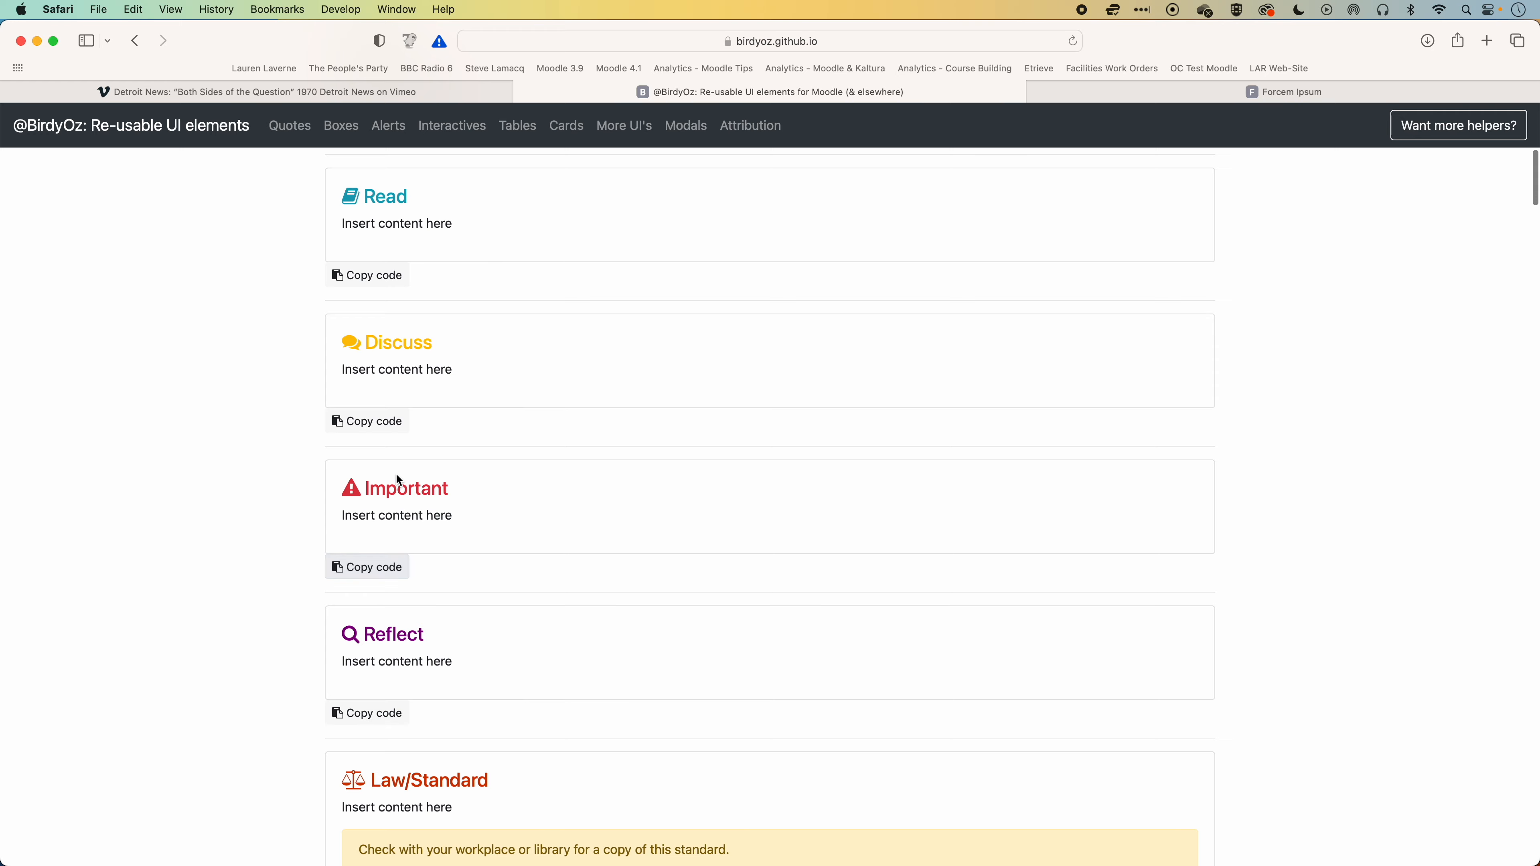
left_click(376, 571)
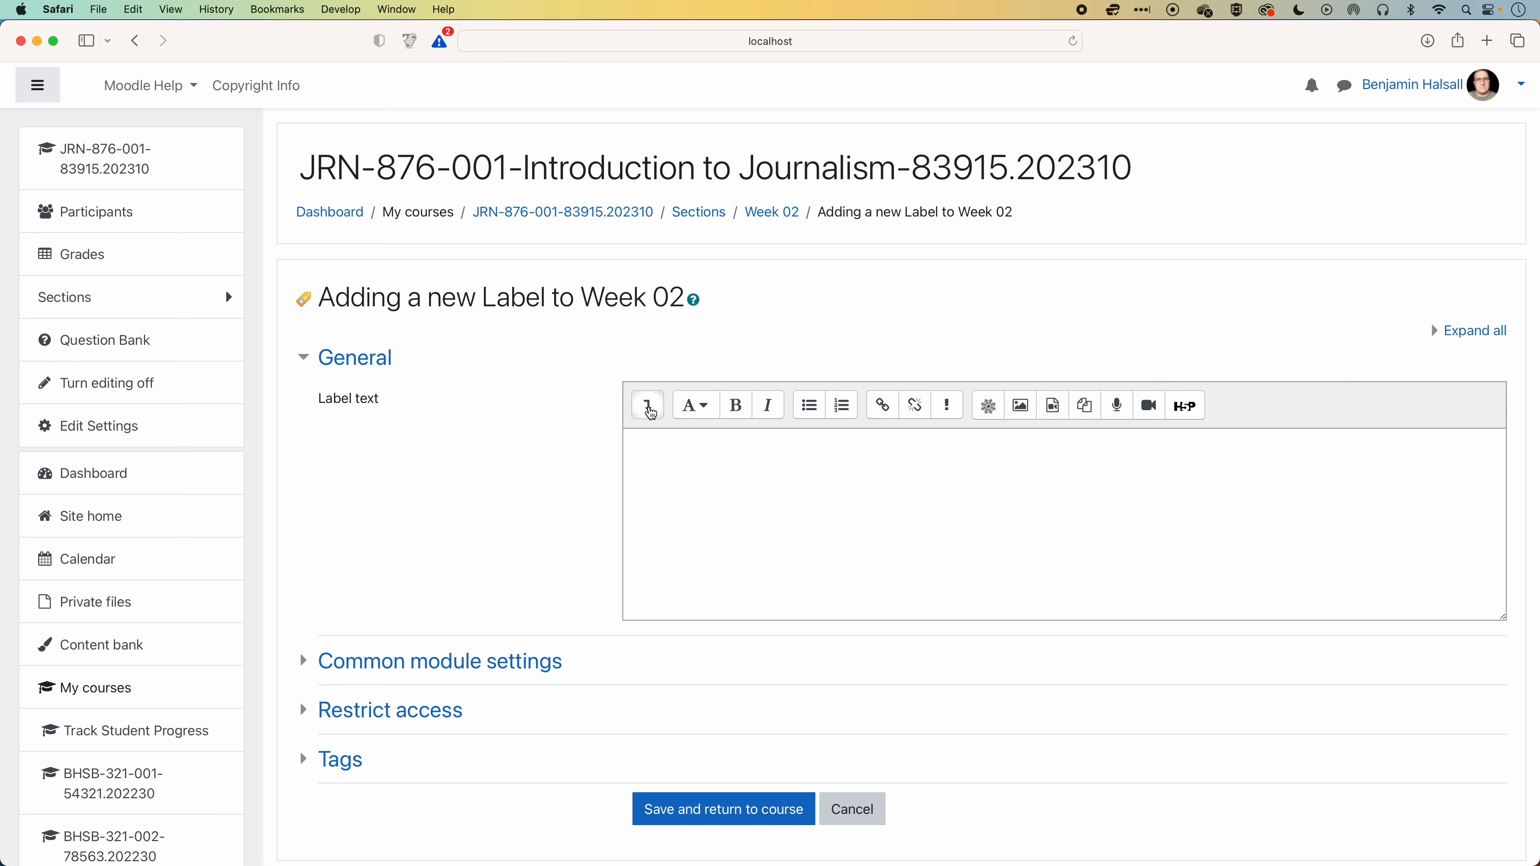
Replace the label's default HTML source with the copied Important box code and return to the visual view.
left_click(649, 412)
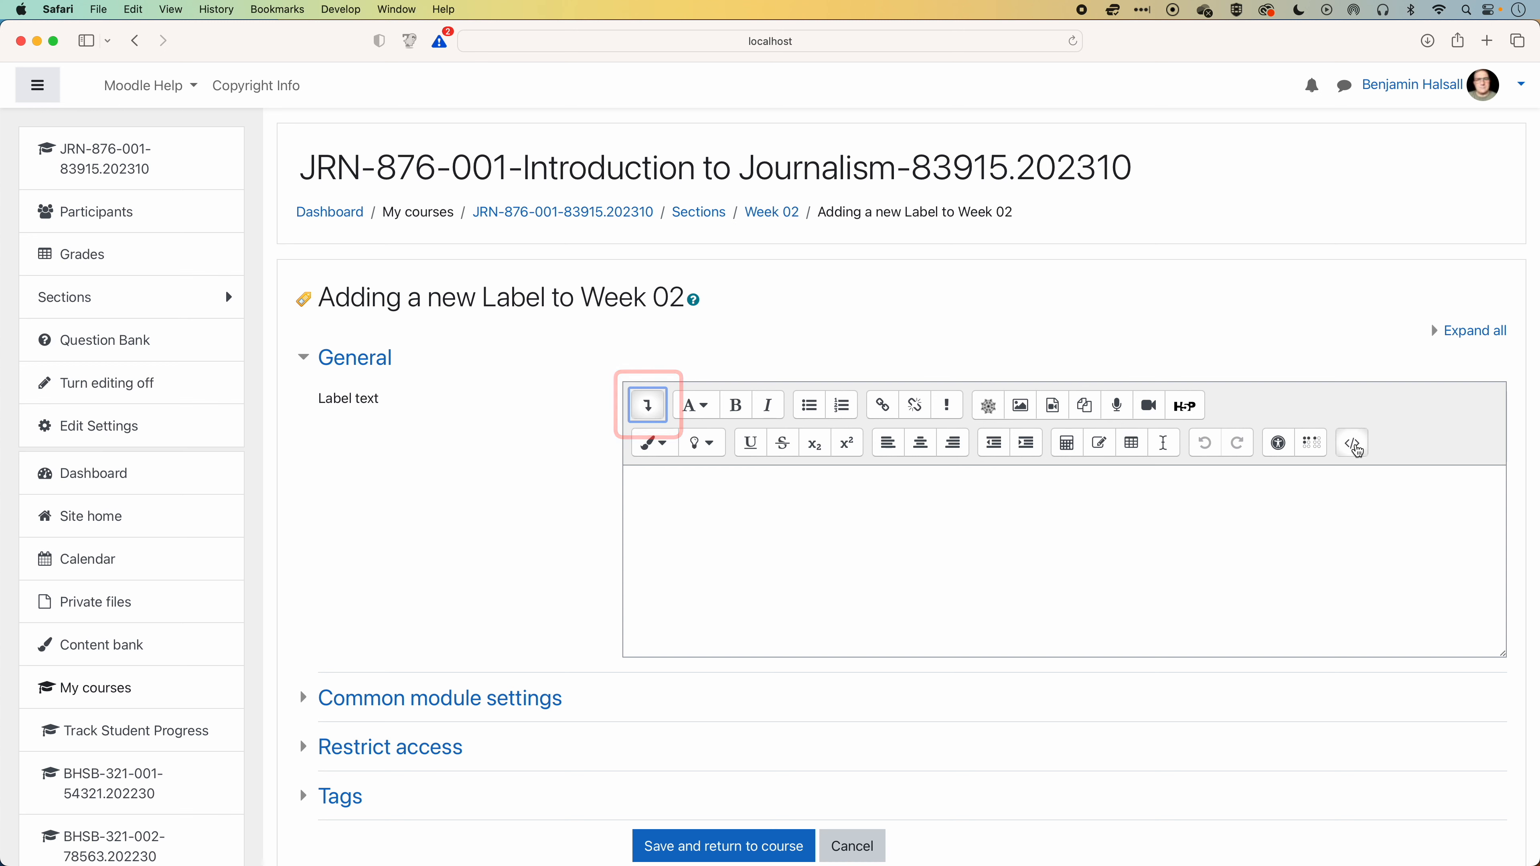
left_click(1353, 445)
left_click_drag(972, 479, 639, 479)
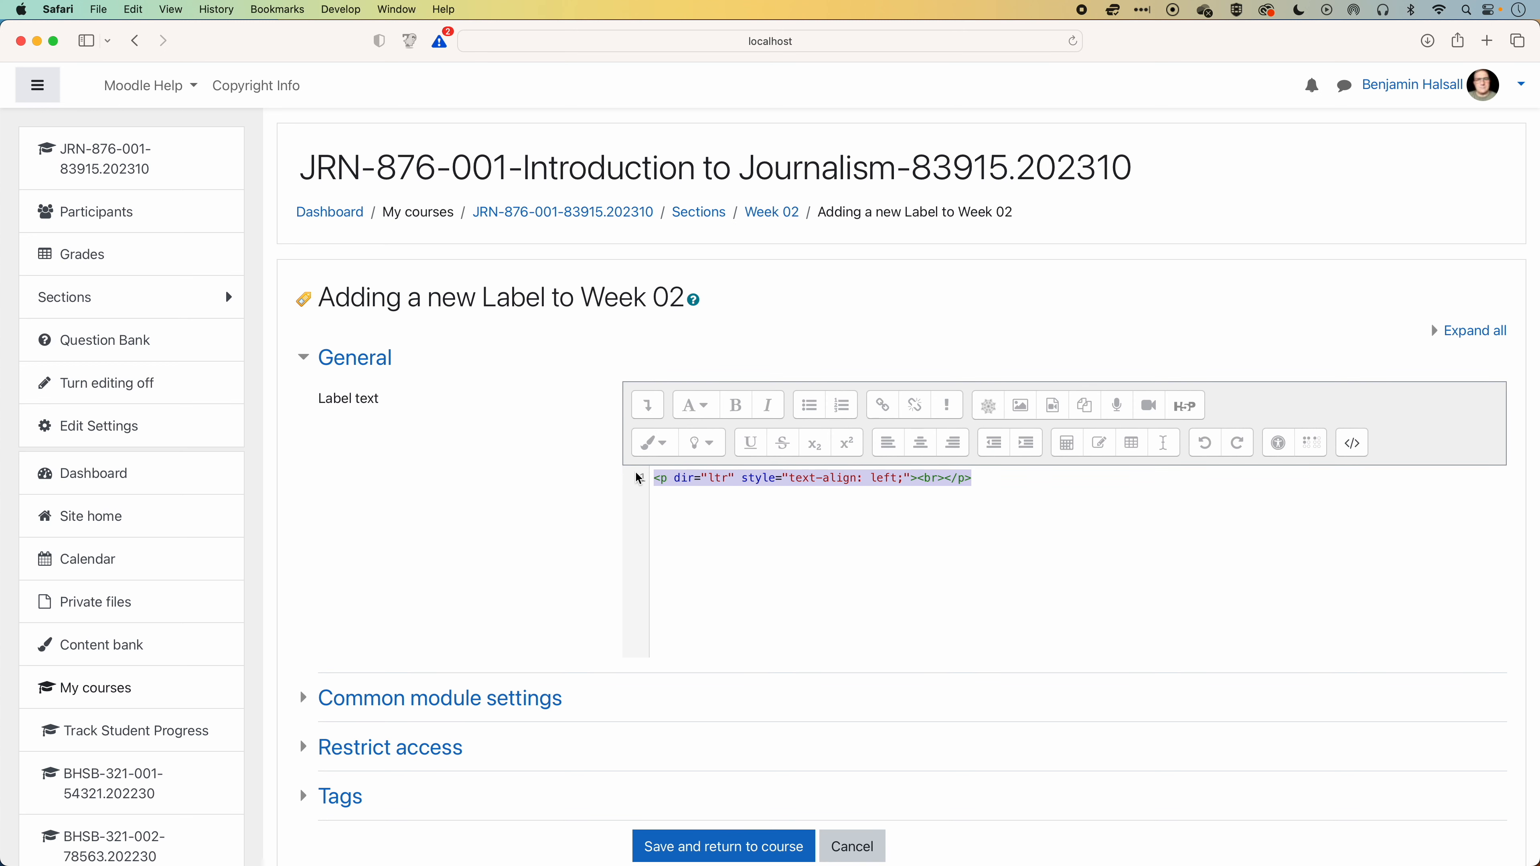
key("BackSpace")
key("super+v")
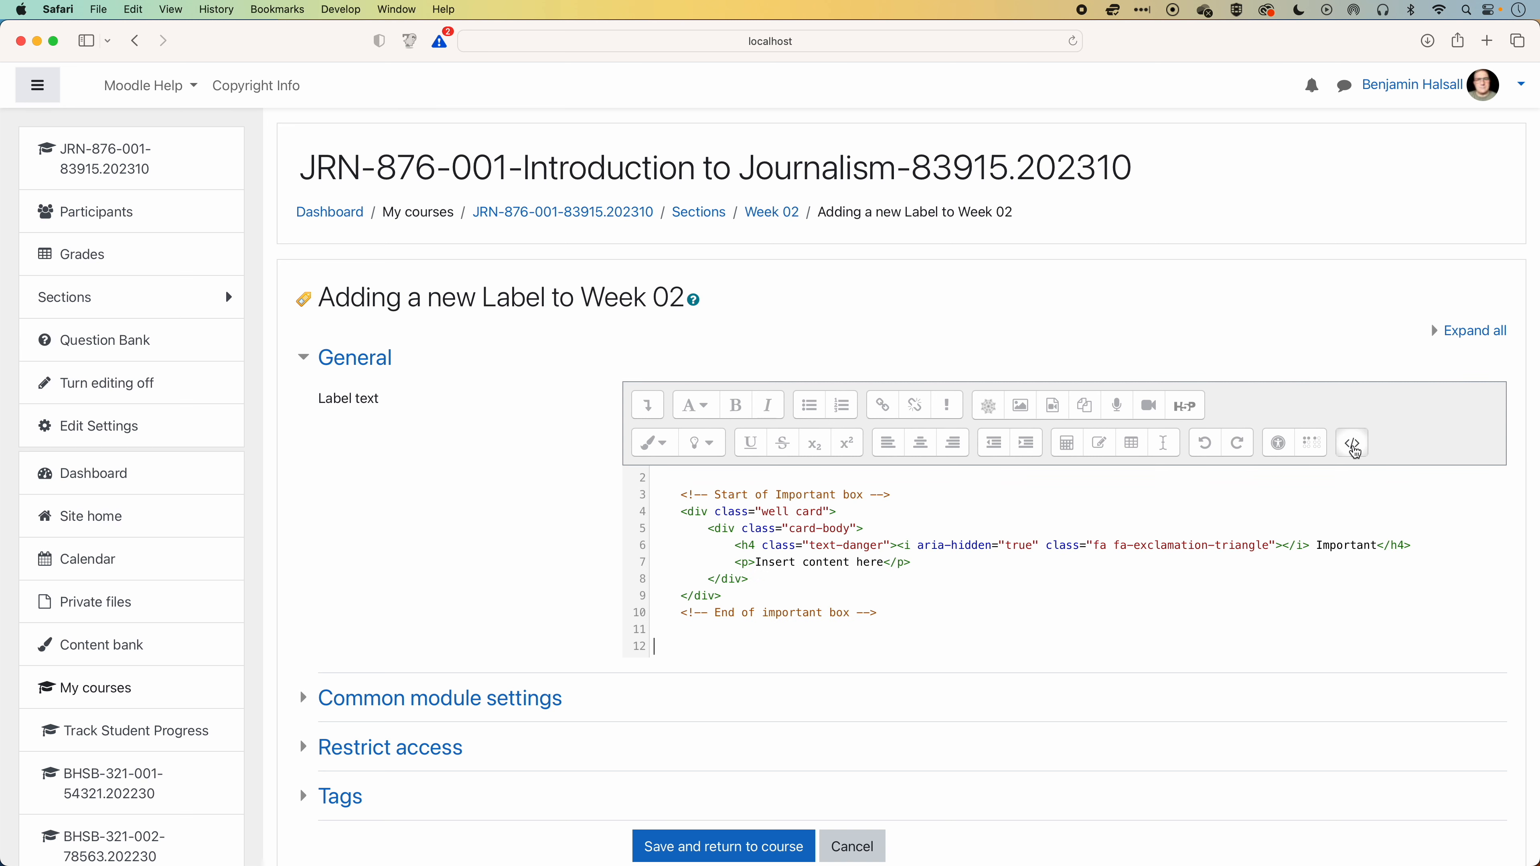
left_click(1355, 450)
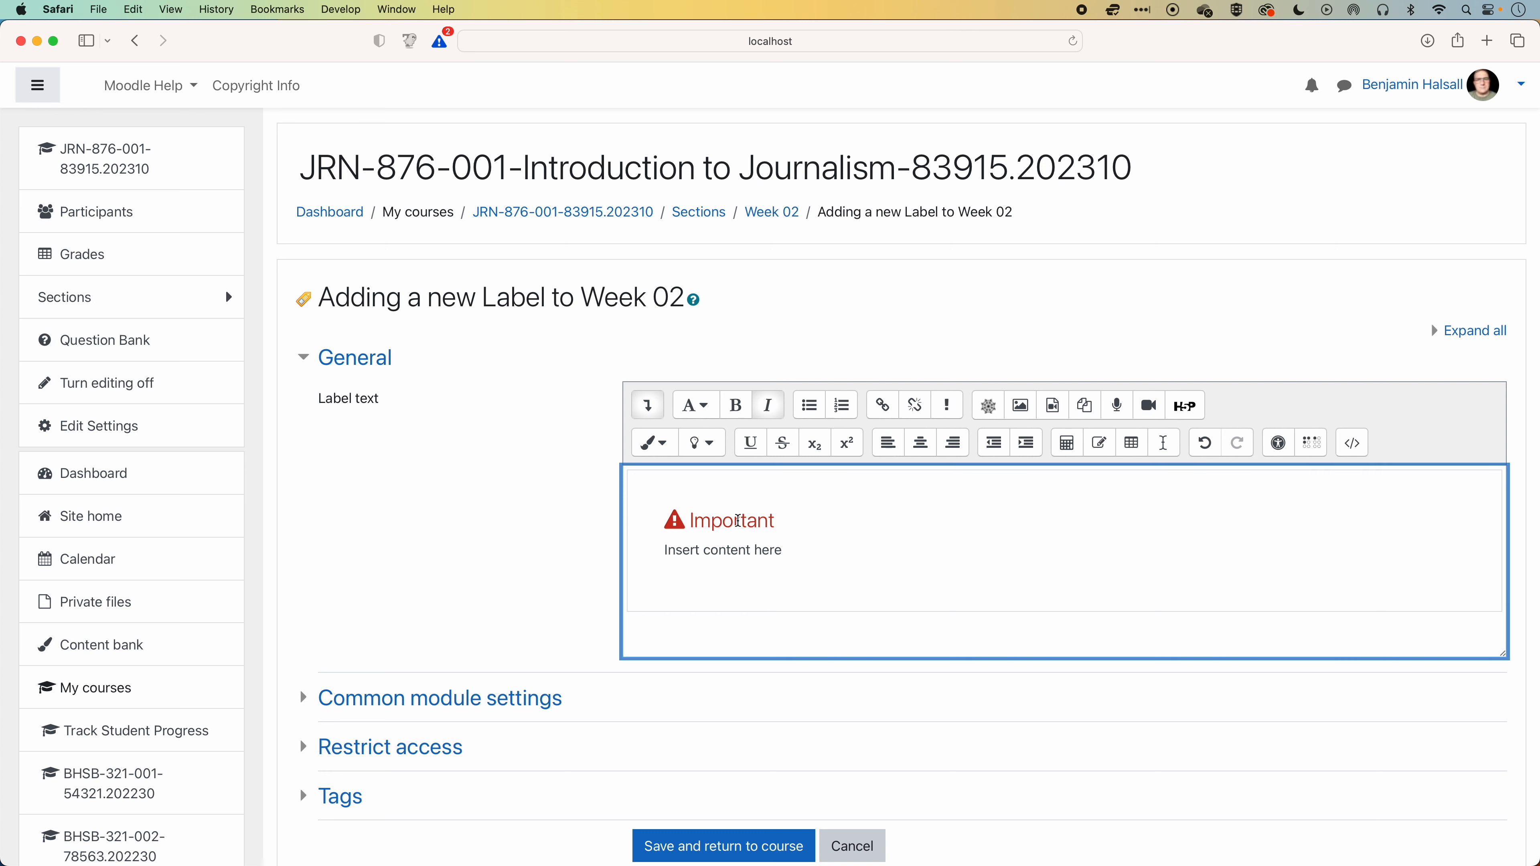
Change the box heading from "Important" to "Week 02 Announcement".
double_click(691, 520)
type("We")
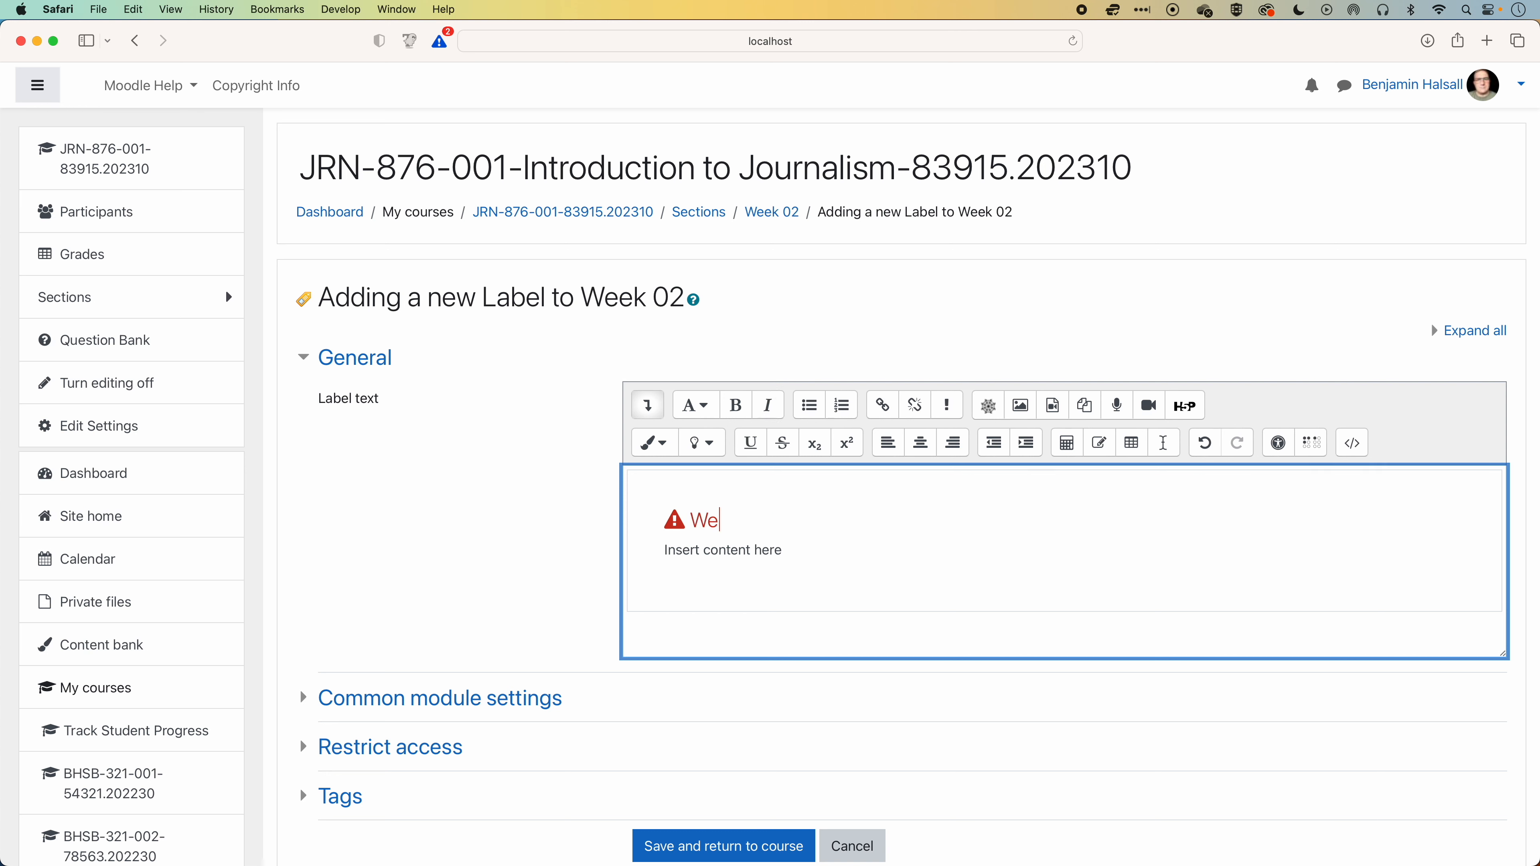
type("ek 02 Announcement")
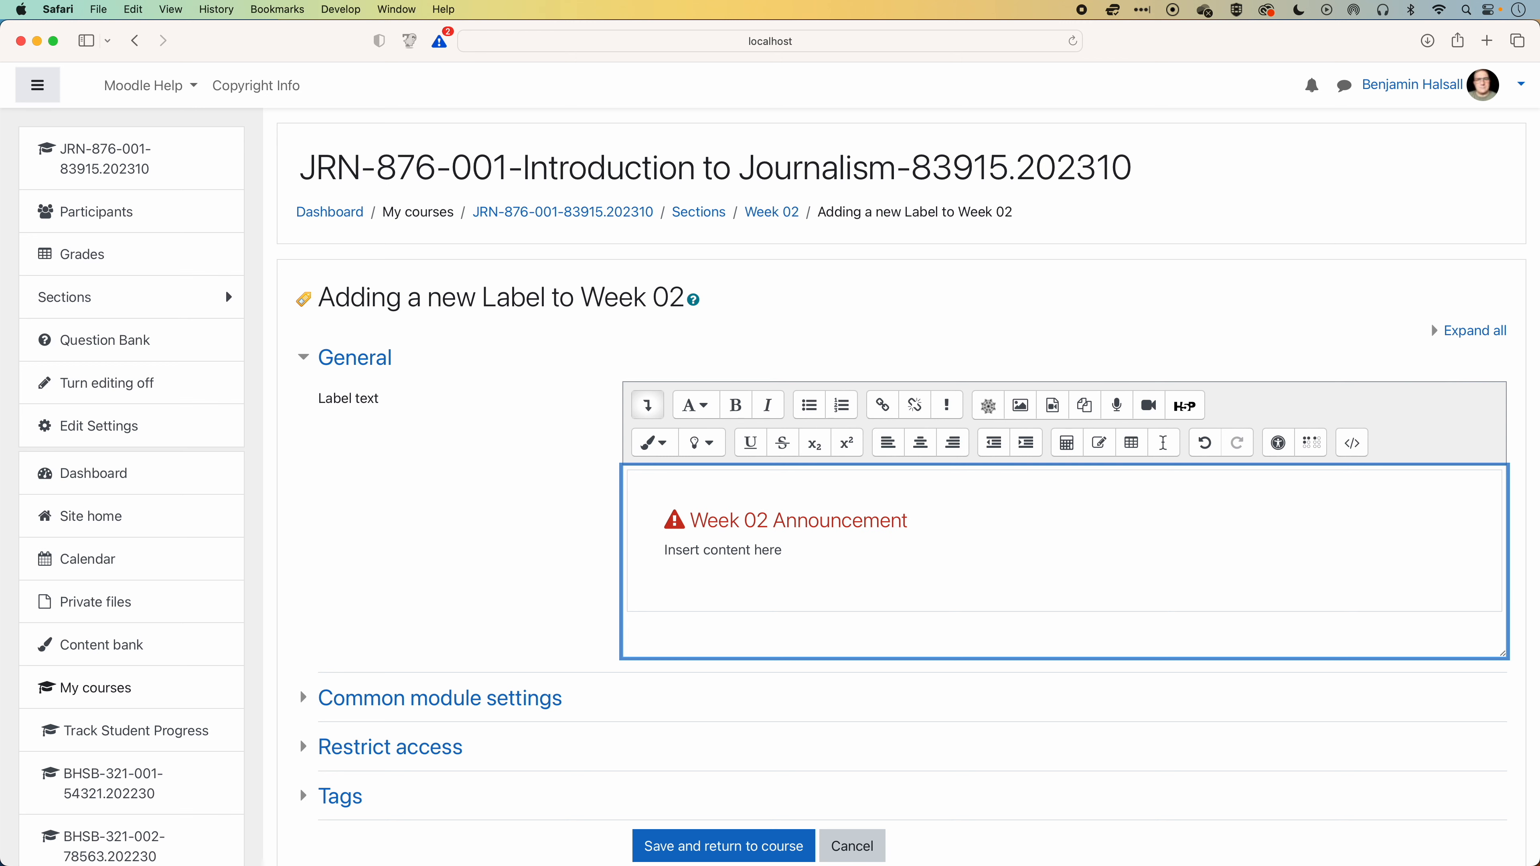
Copy the middle paragraphs, through "you'd probably short-circuit", from the Forcem Ipsum page and paste them over "Insert content here" in the label.
key("super+grave")
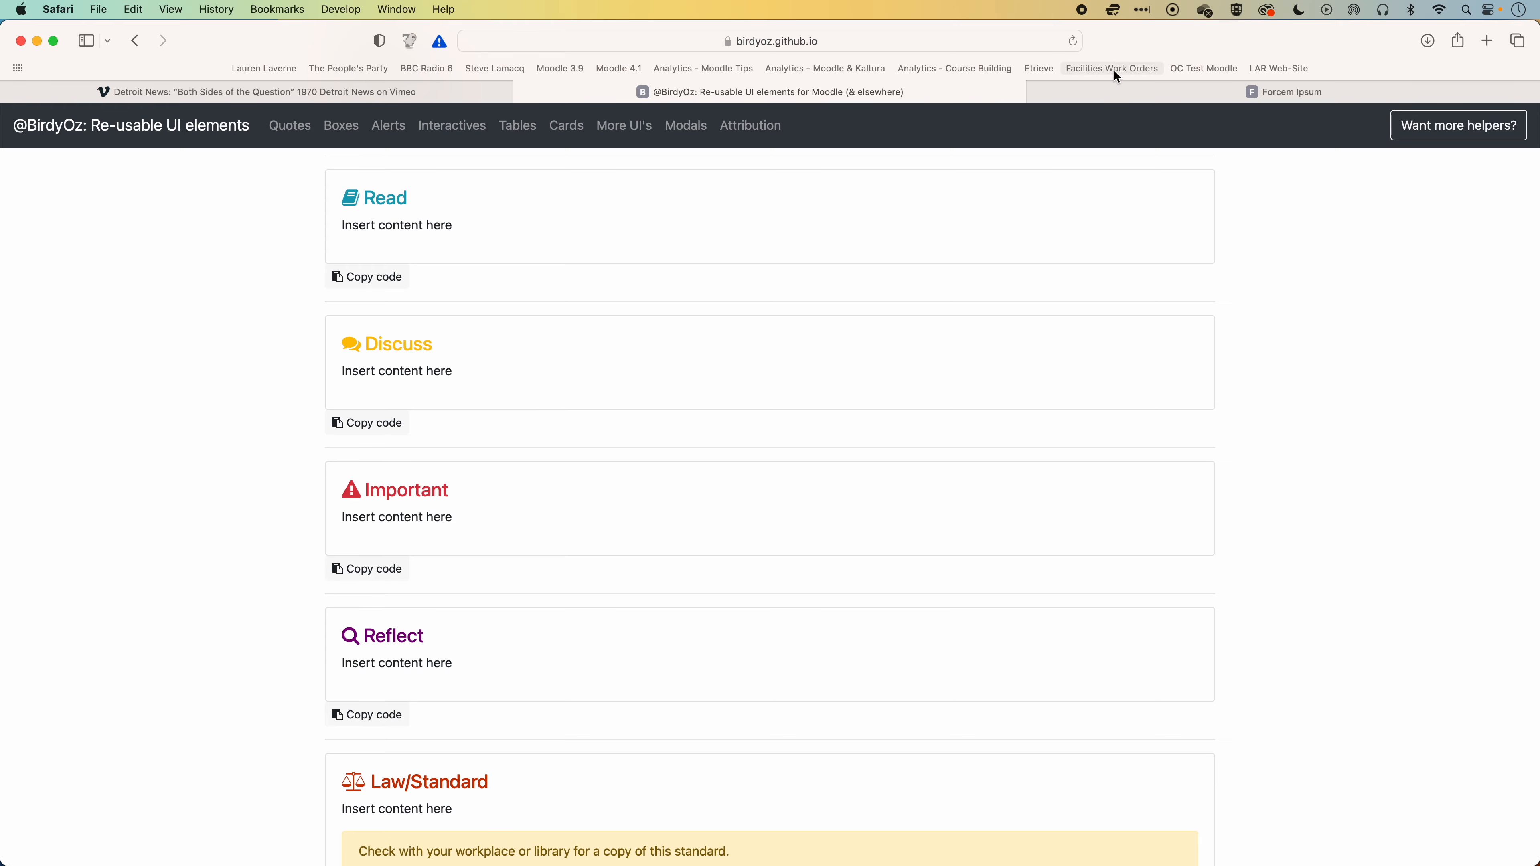
left_click(1116, 87)
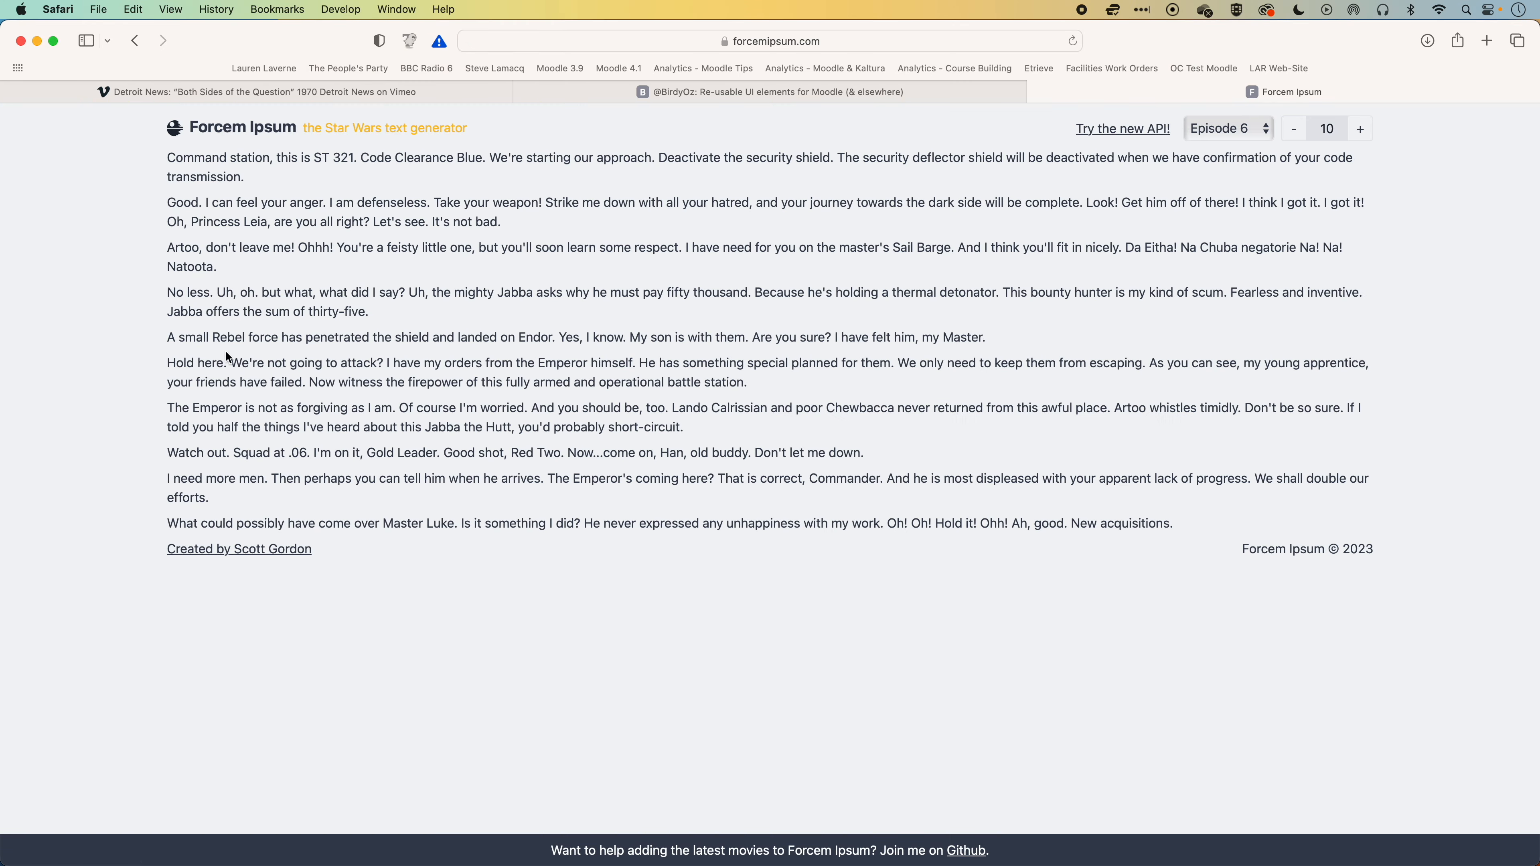
left_click_drag(225, 352, 705, 429)
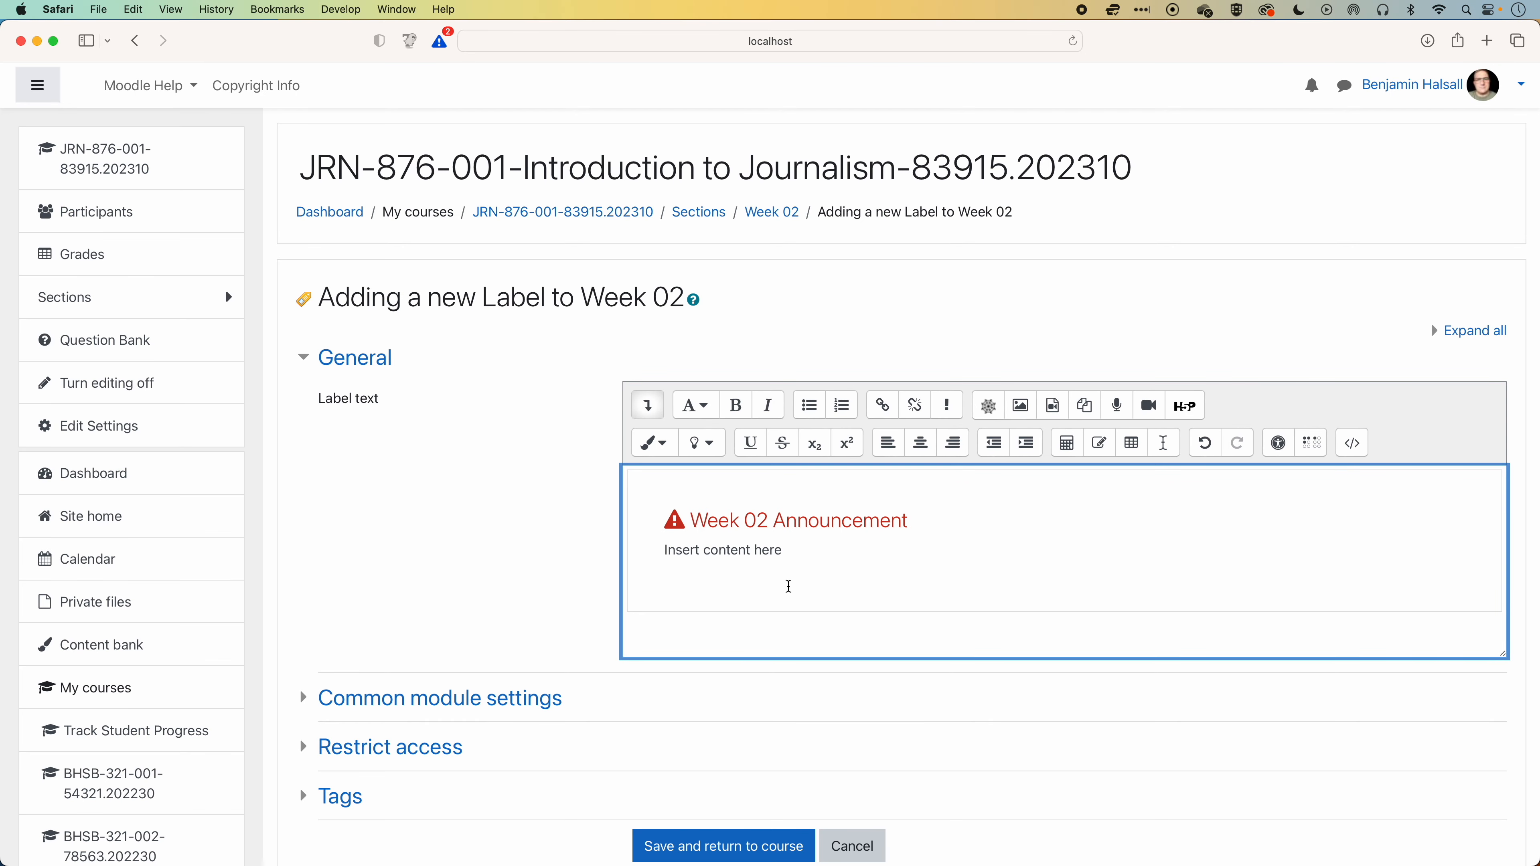
left_click_drag(665, 550, 798, 551)
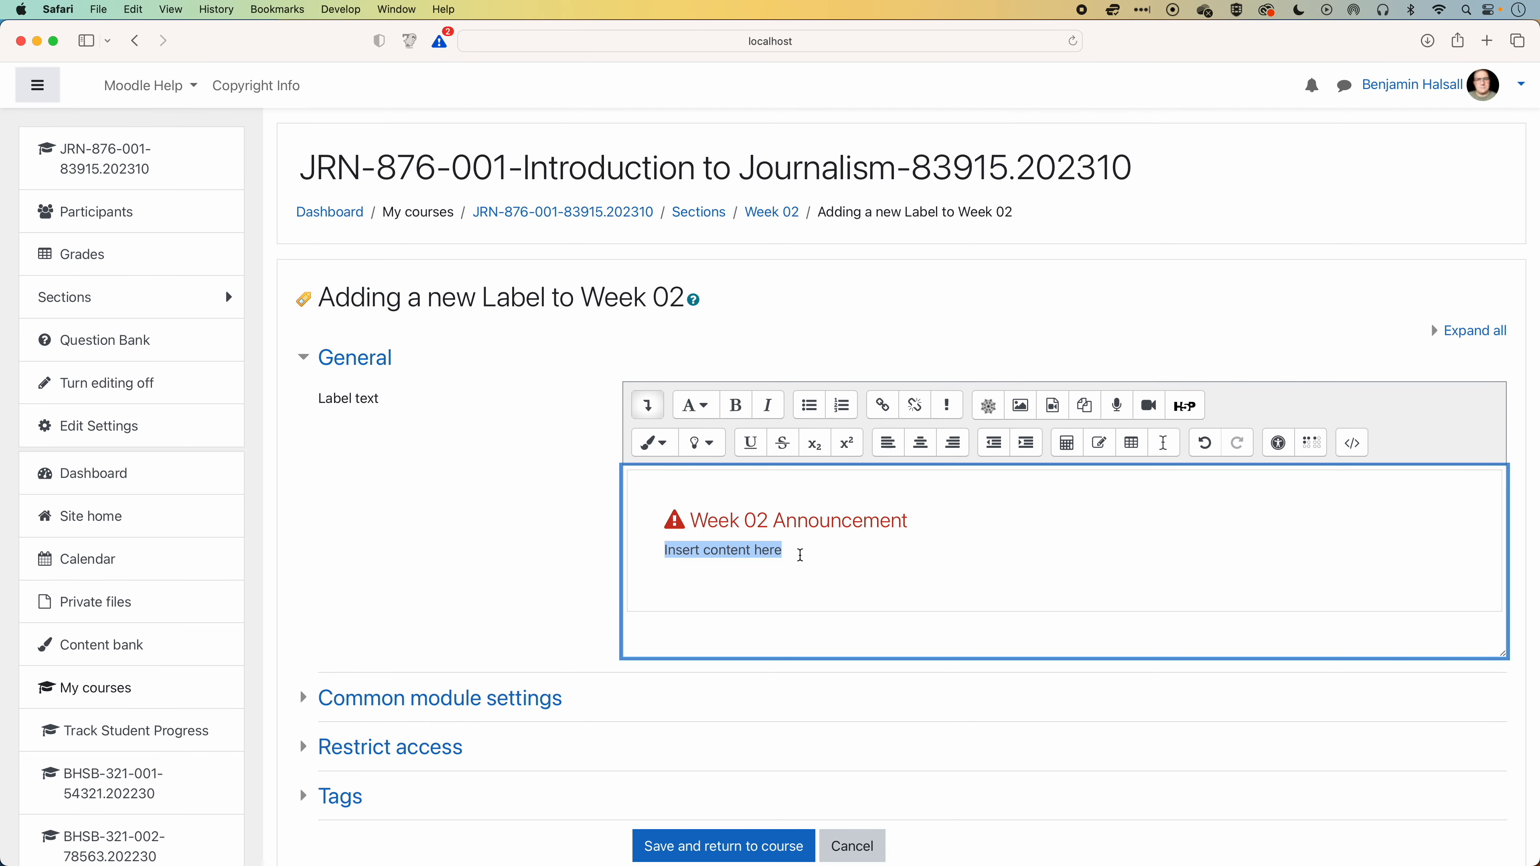
key("super+v")
scroll(800, 555, "down", 3)
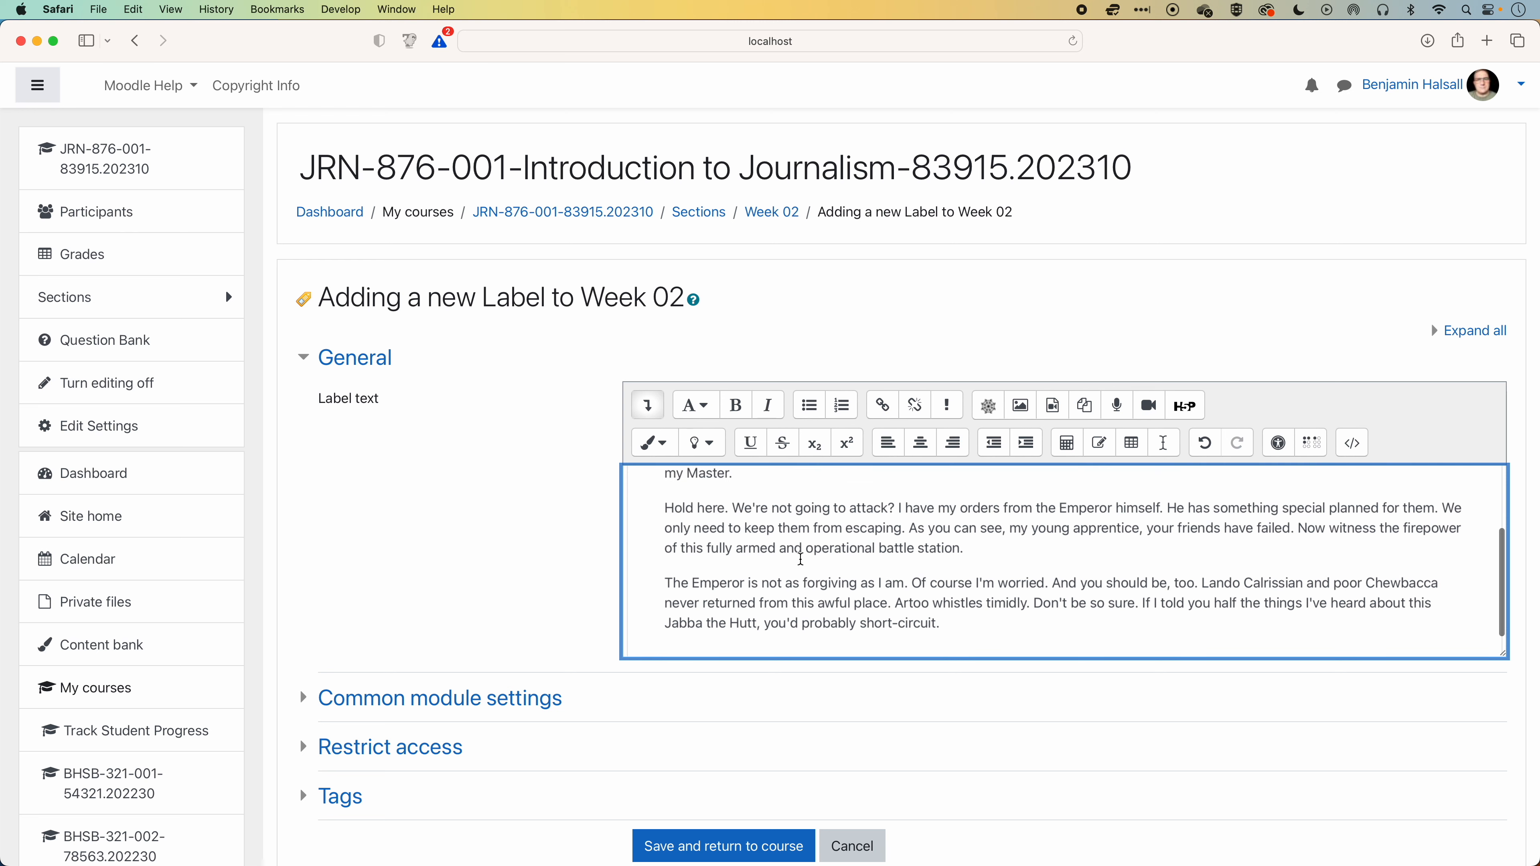
Add a new line below the pasted text and select pexels-pixabay-257904.jpg from the recent files as an image.
key("Return")
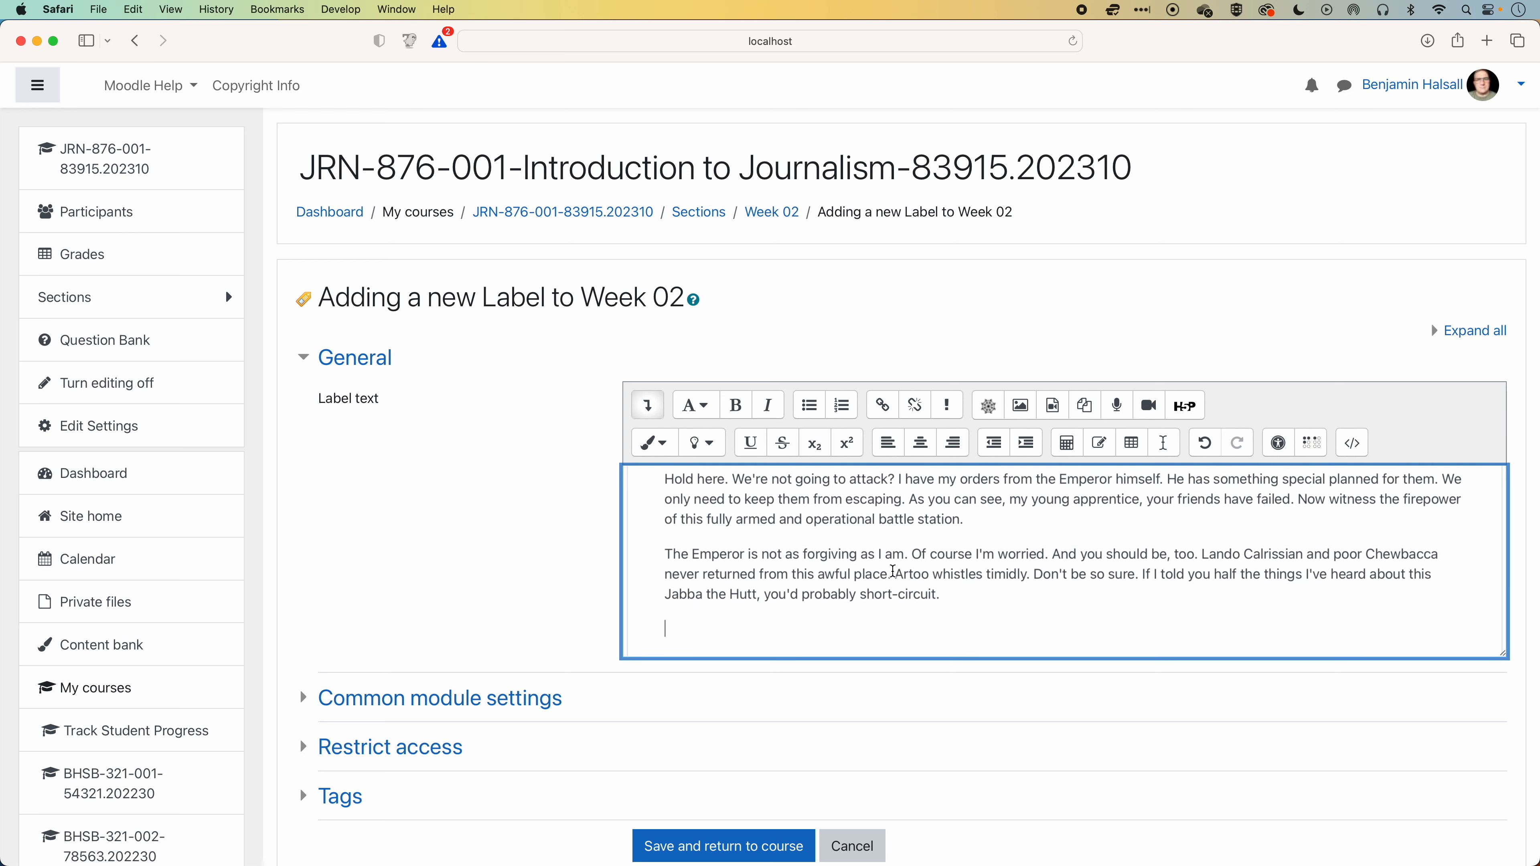
scroll(892, 570, "down", 2)
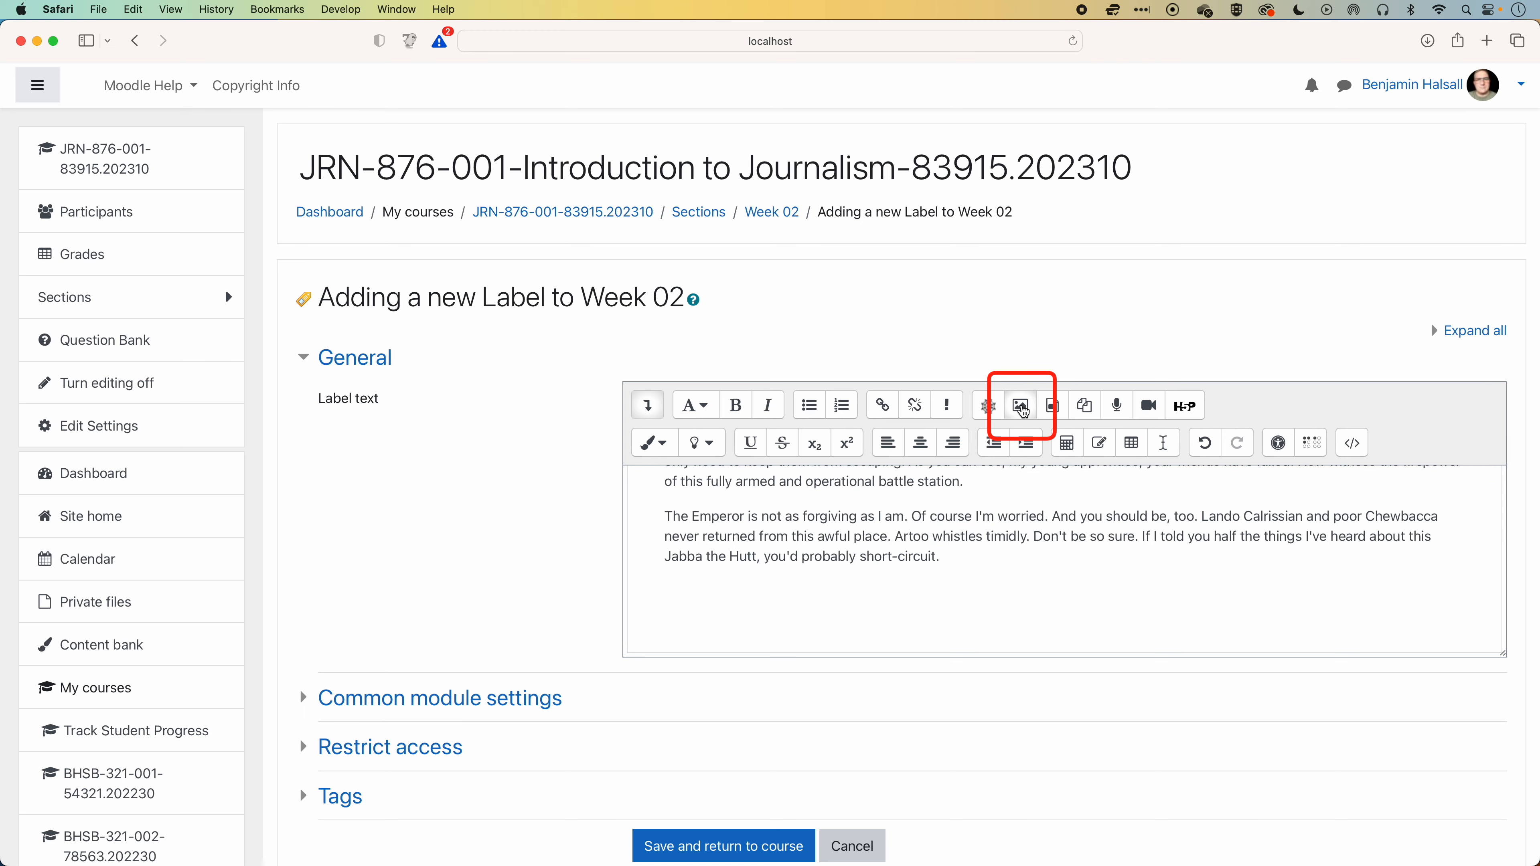
left_click(1023, 411)
left_click(904, 367)
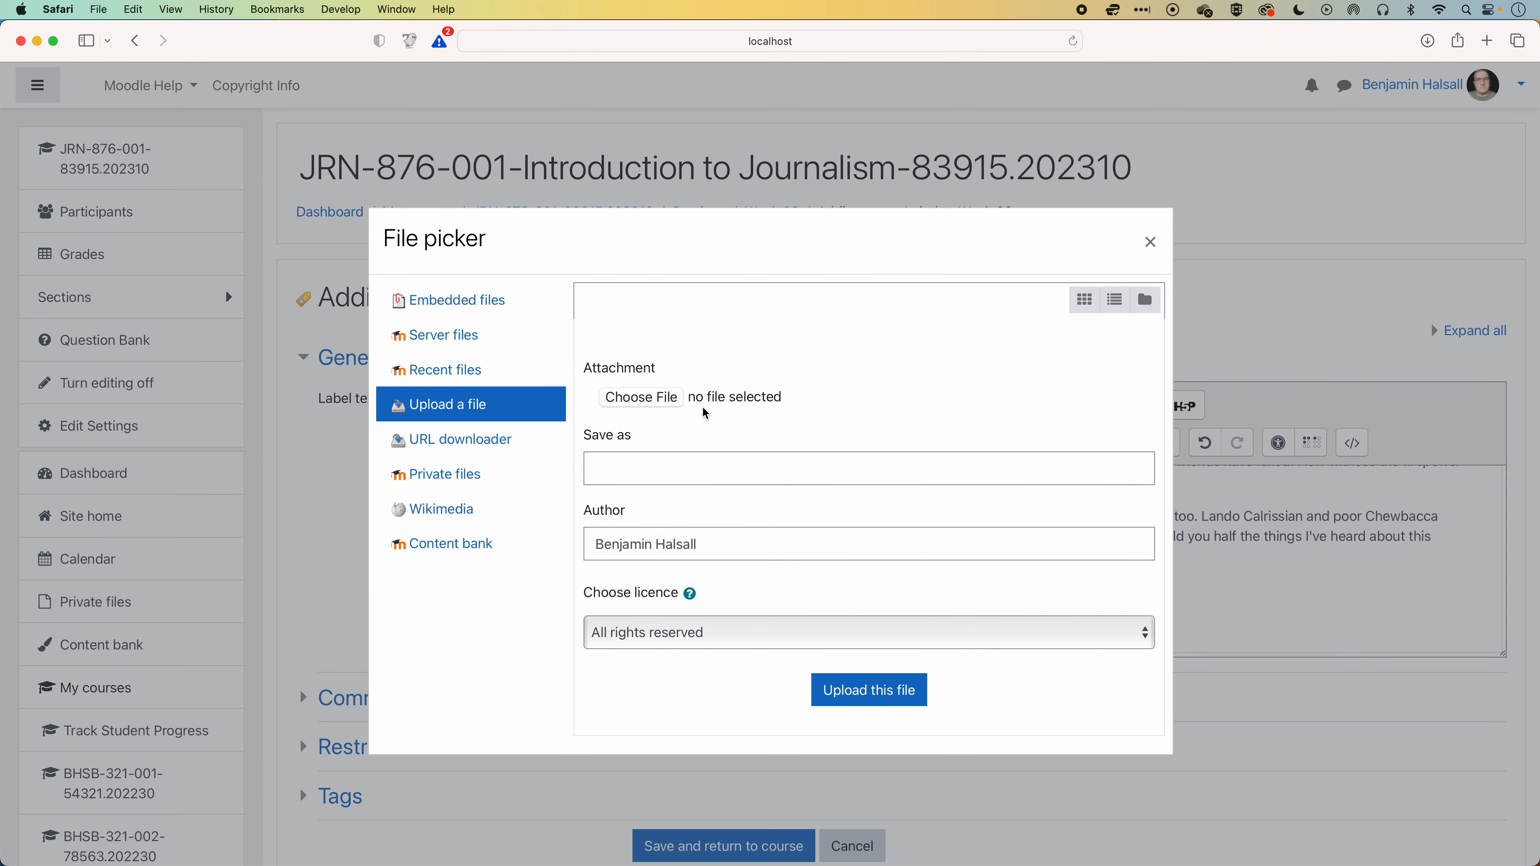
left_click(467, 371)
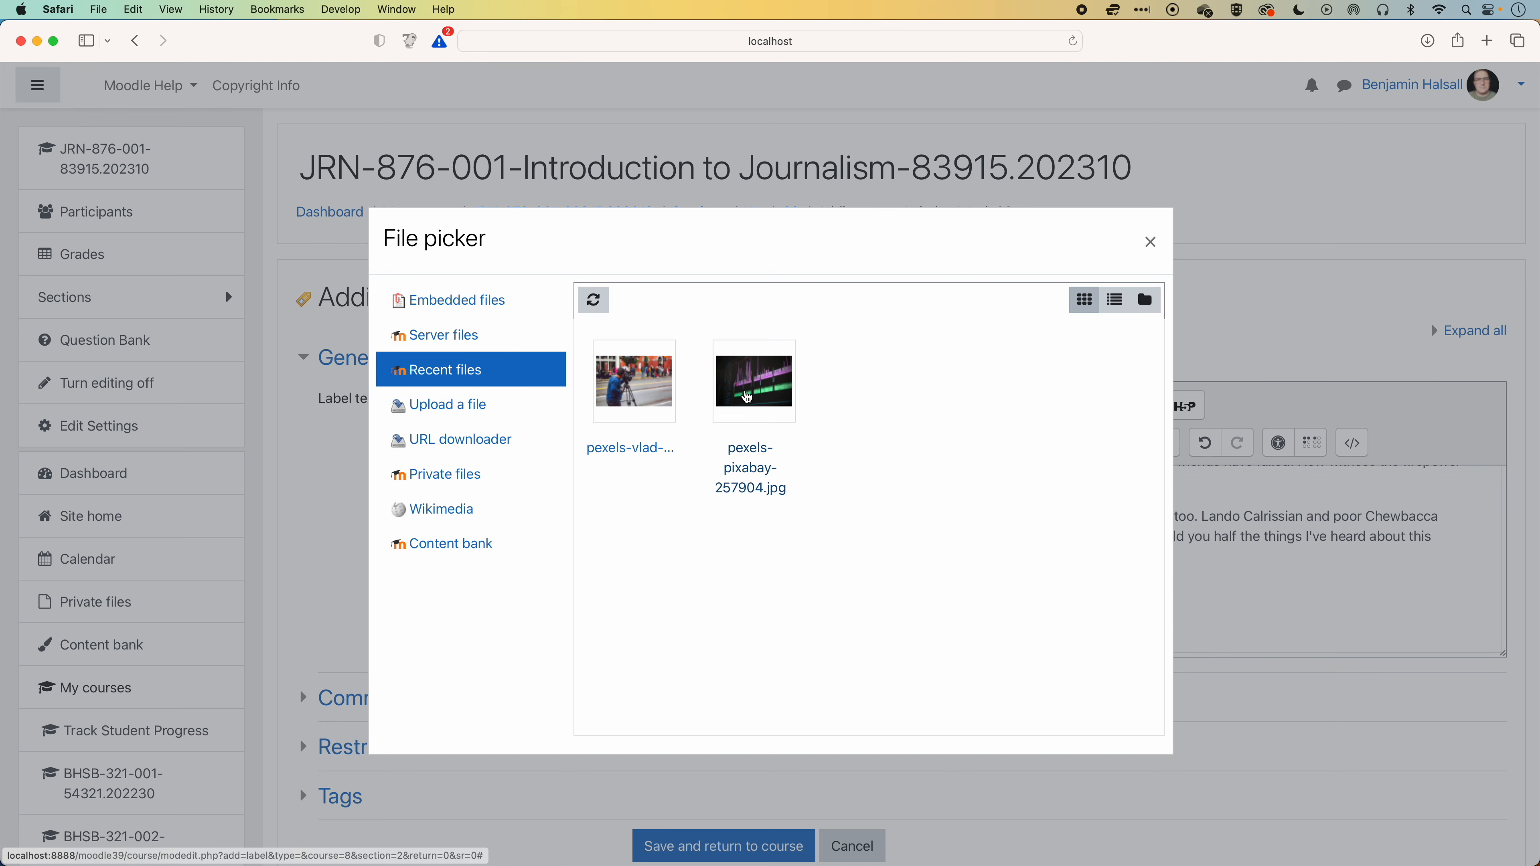
left_click(748, 398)
left_click(660, 556)
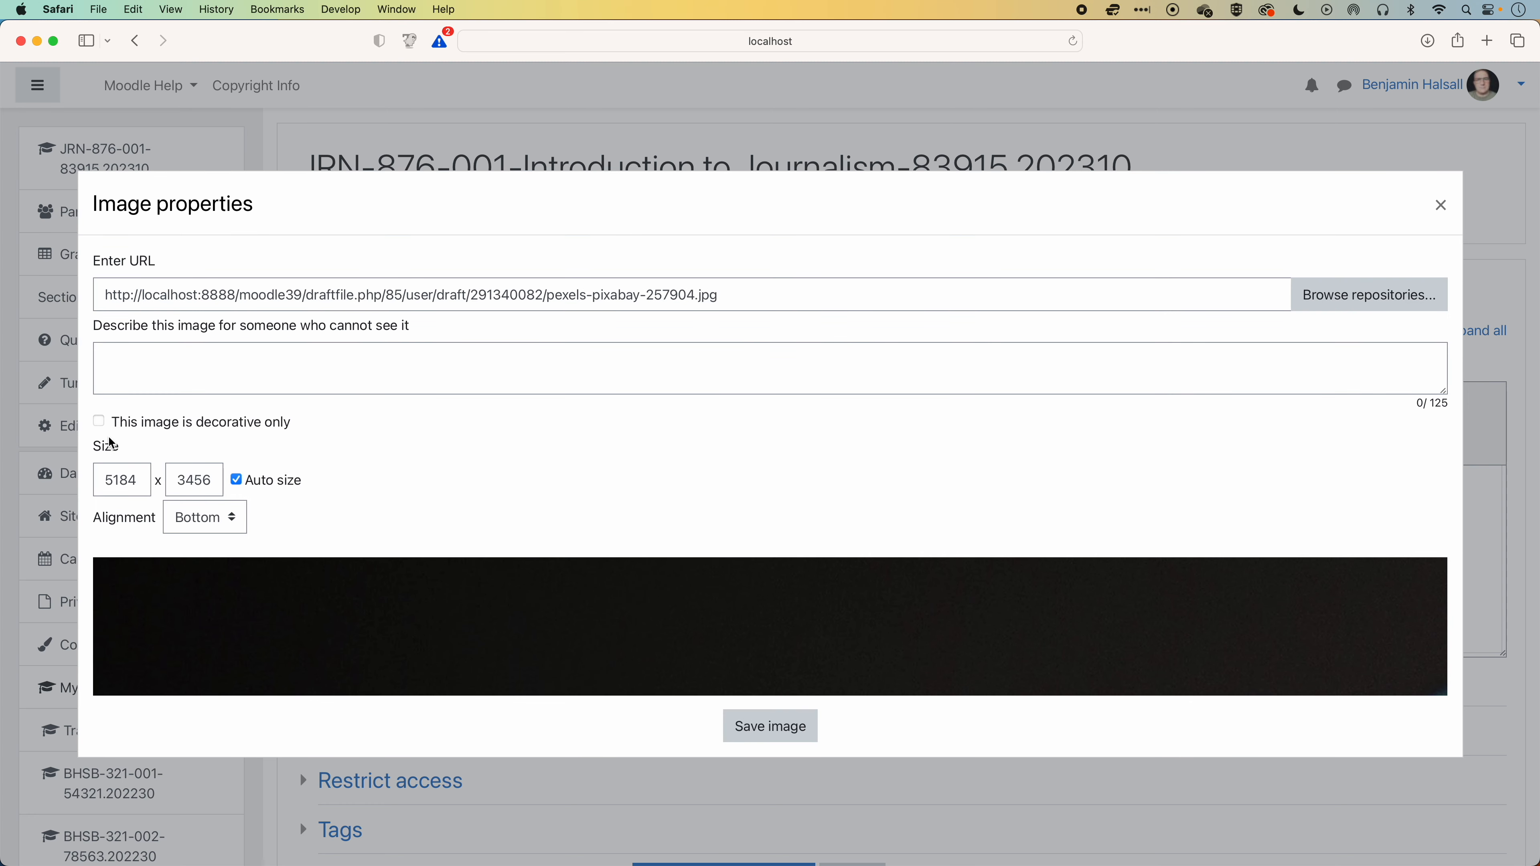
Mark the image as decorative only and save it into the label text.
left_click(100, 422)
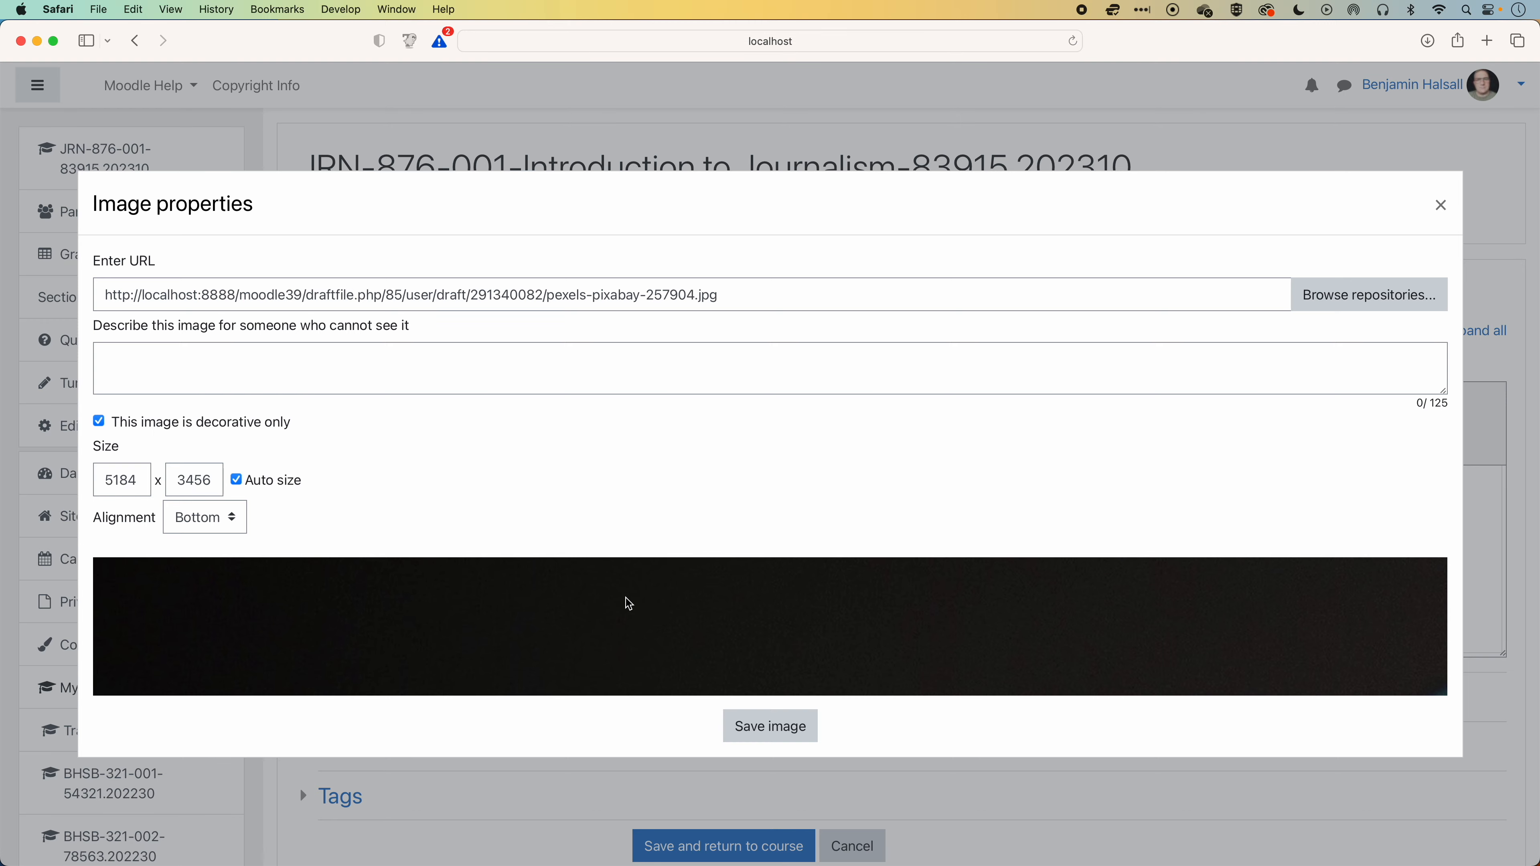
left_click(770, 726)
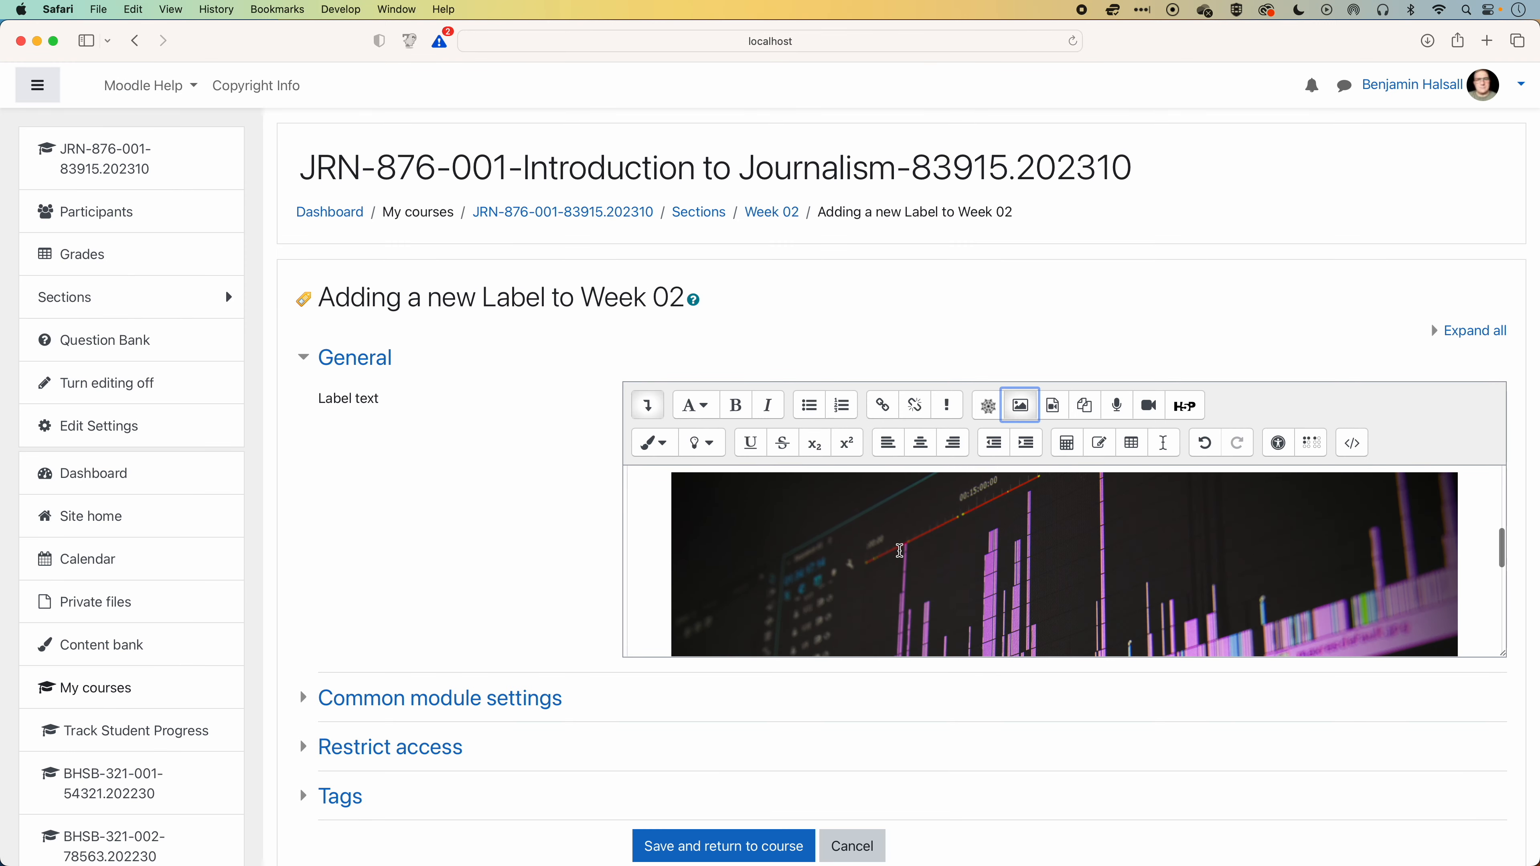
scroll(901, 556, "down", 3)
scroll(901, 557, "down", 2)
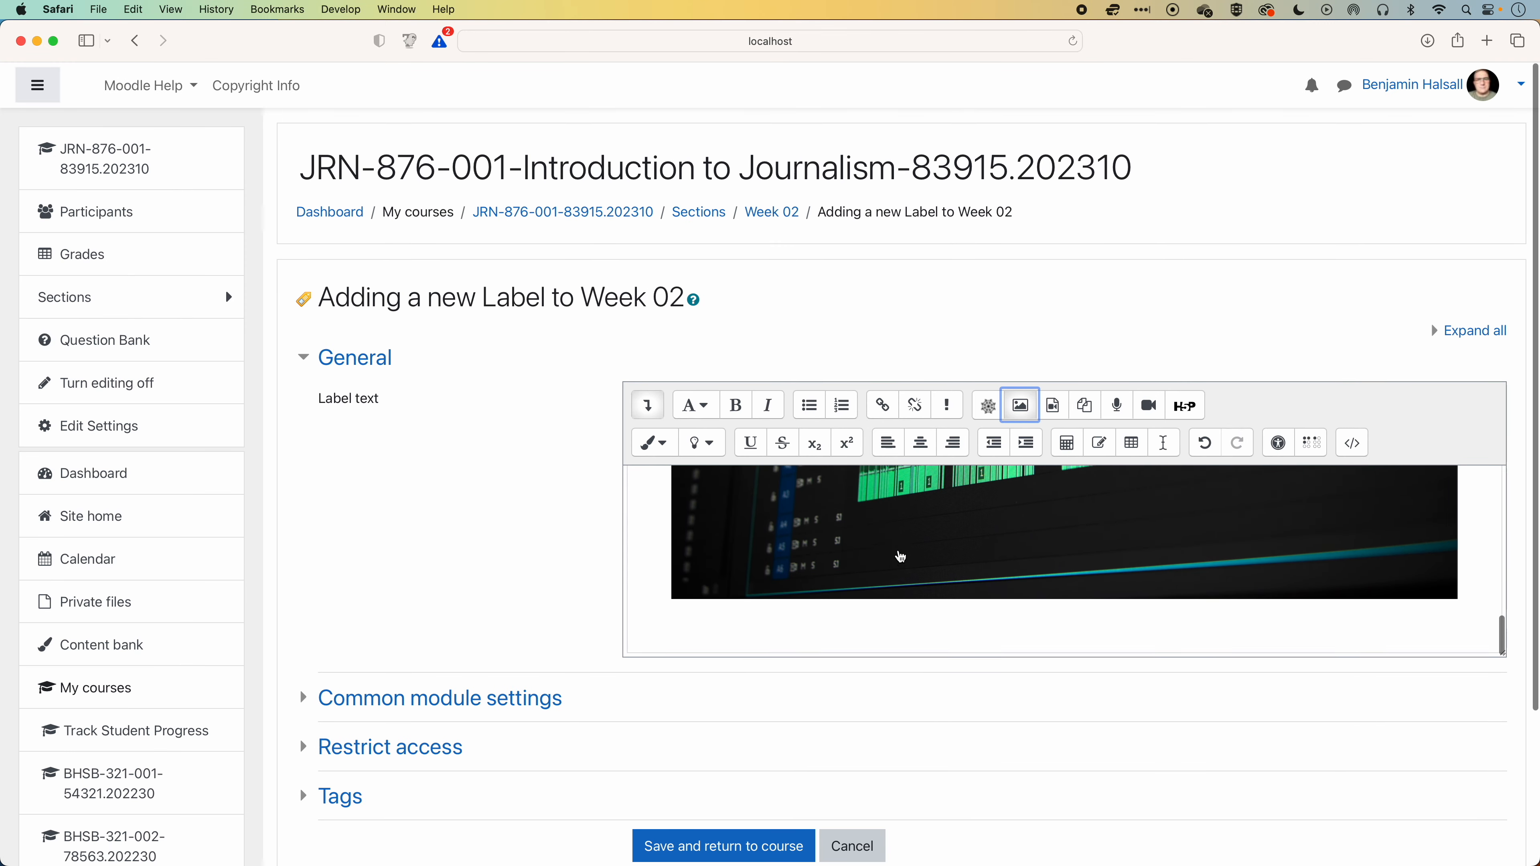
Save the announcement label and return to the course's Week 02 section to check how it displays.
scroll(900, 559, "up", 4)
left_click(734, 848)
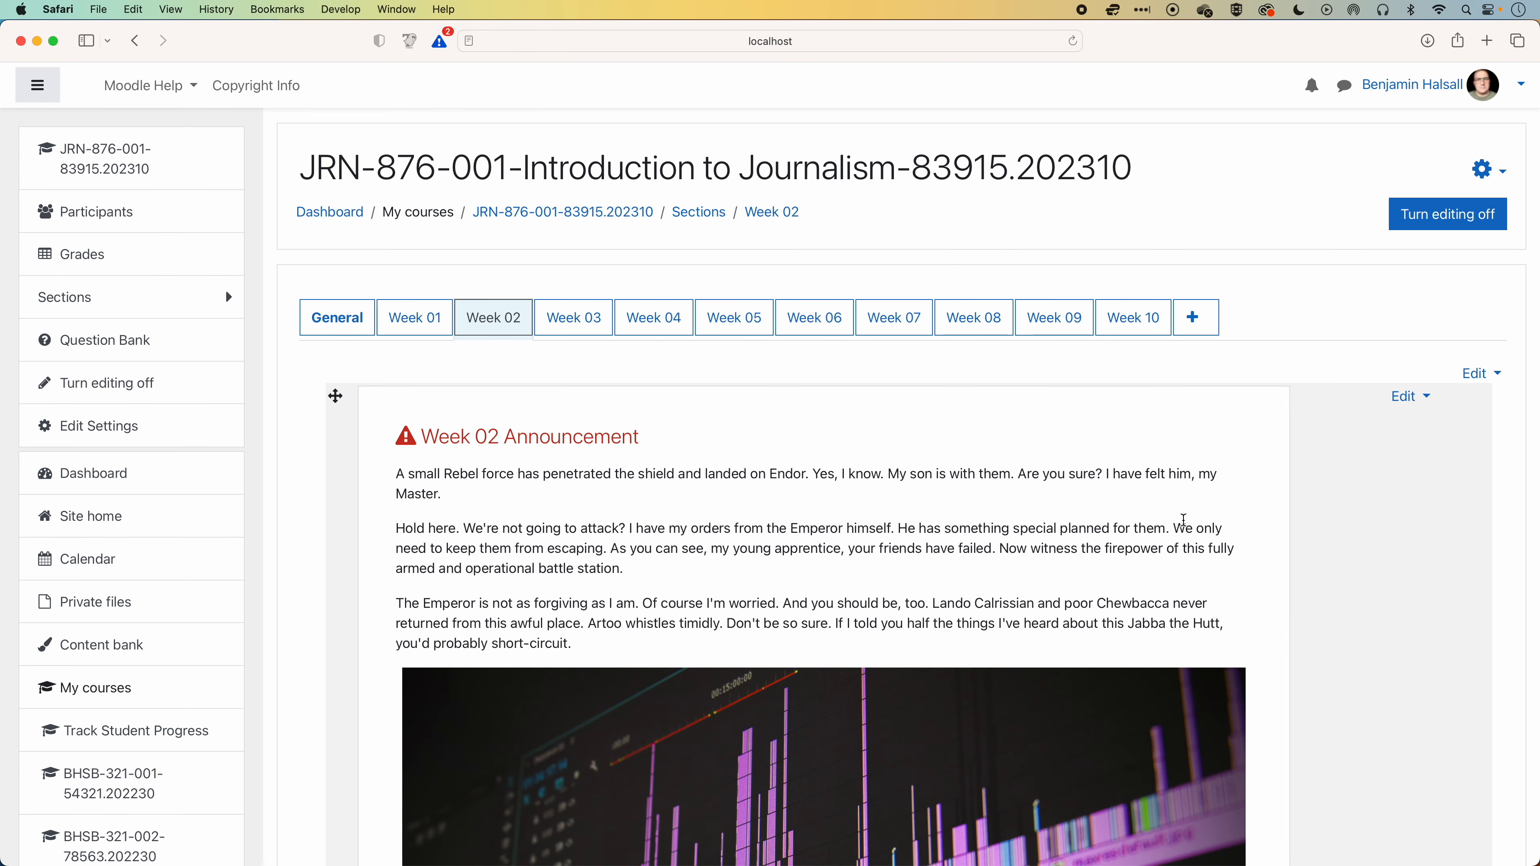
scroll(1193, 521, "down", 5)
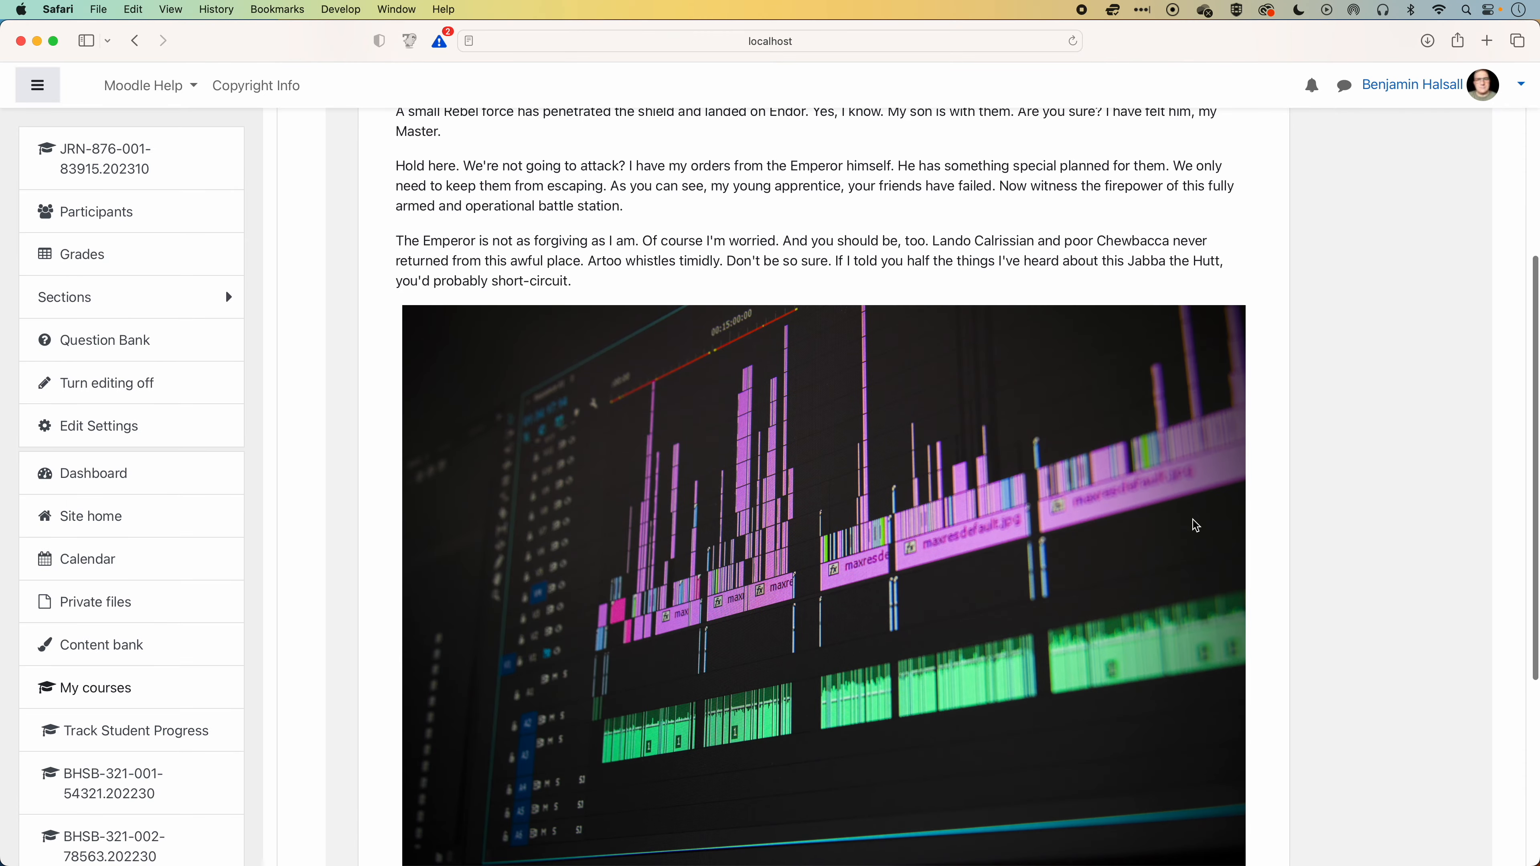
scroll(1194, 526, "up", 4)
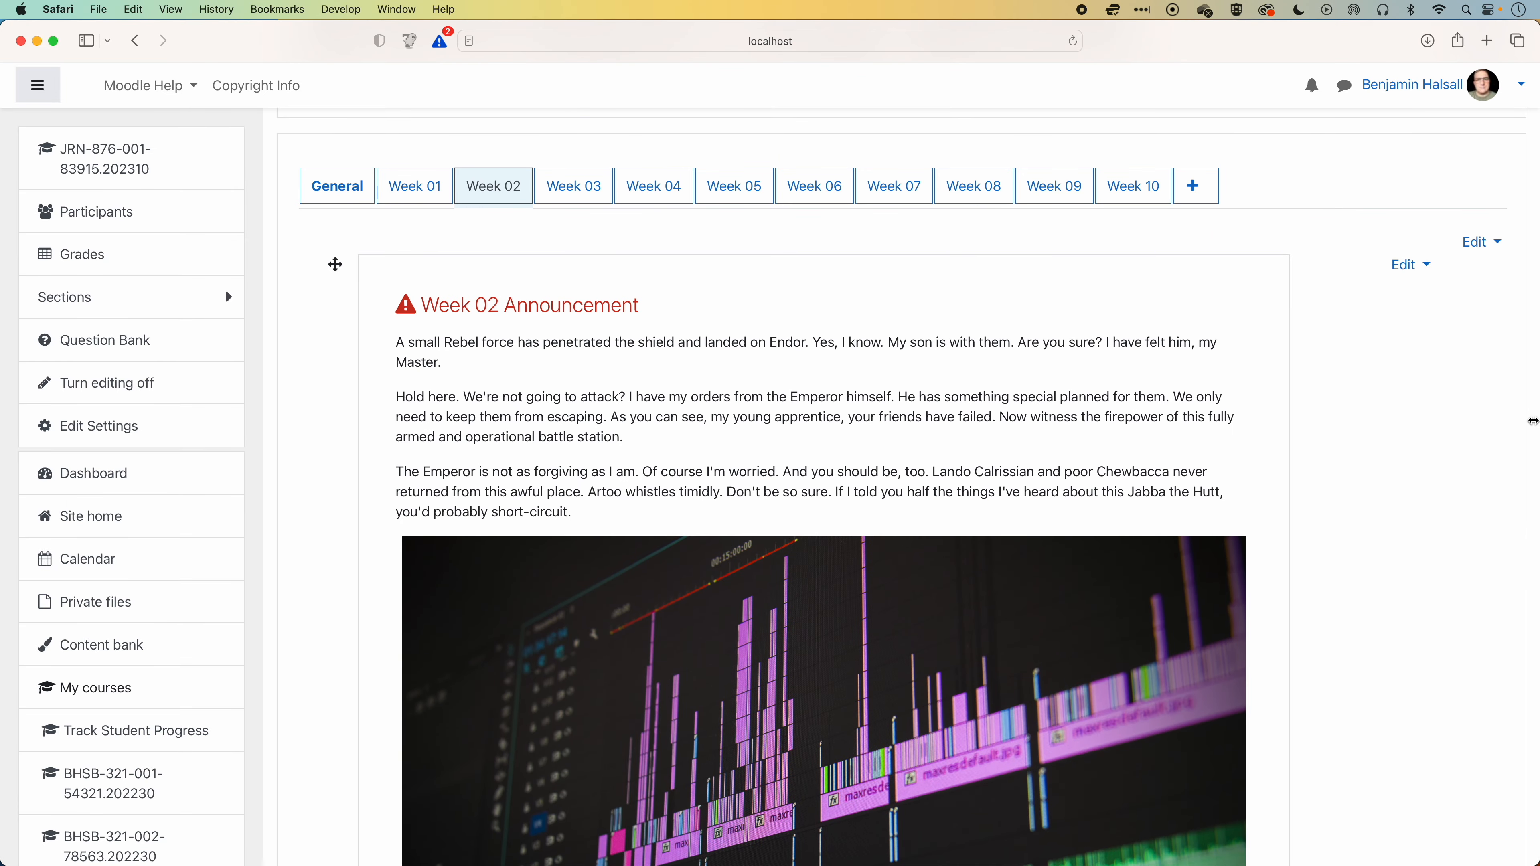
mouse_move(1532, 420)
left_mouse_down()
mouse_move(744, 440)
mouse_move(1539, 426)
left_mouse_up()
Start adding another Label resource at the end of the Week 02 section.
scroll(866, 395, "down", 10)
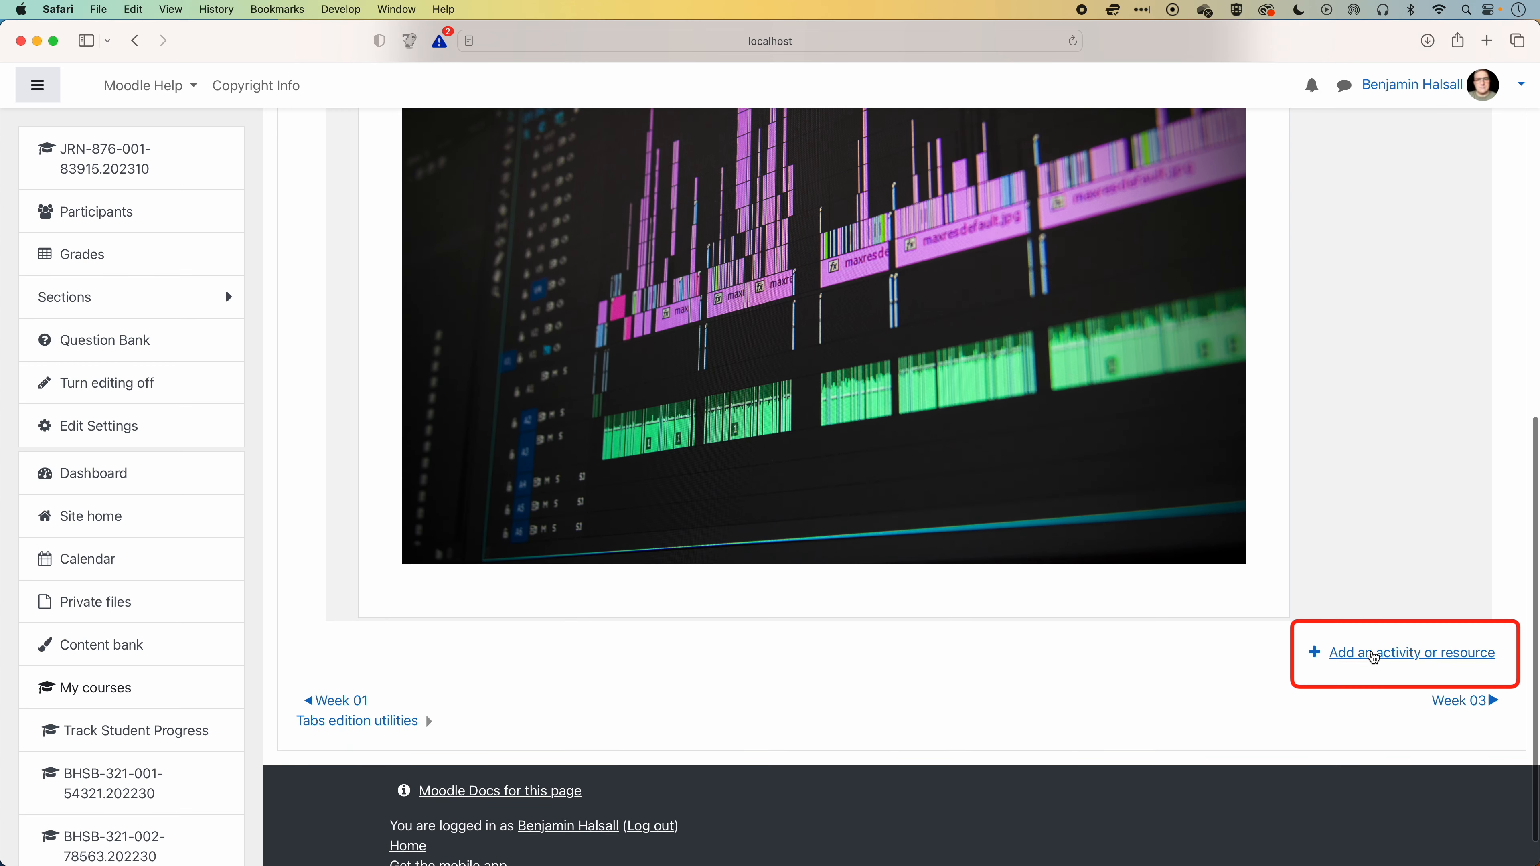
left_click(1374, 656)
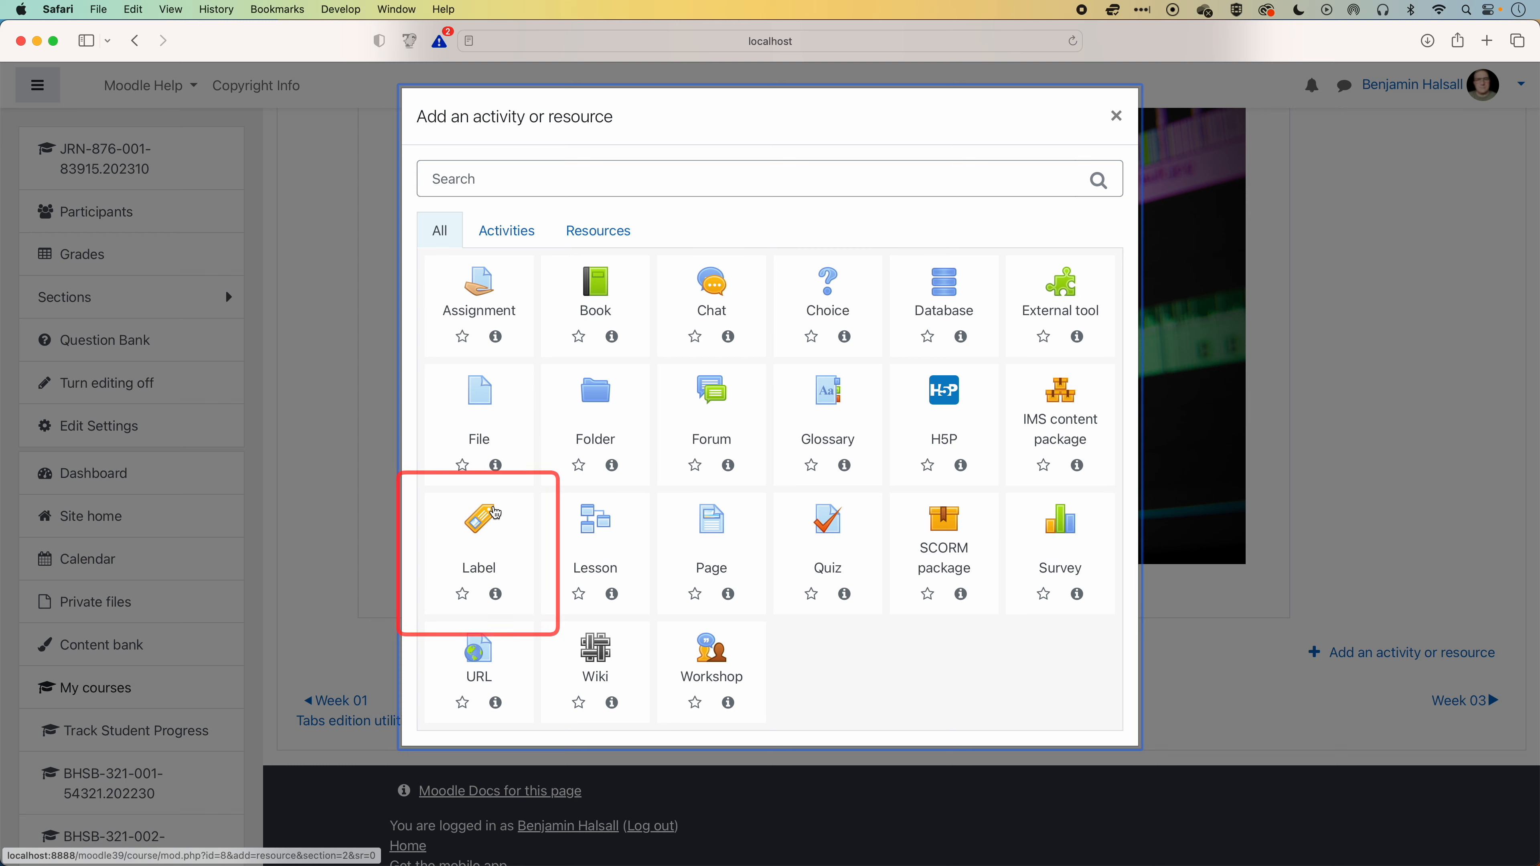
left_click(497, 518)
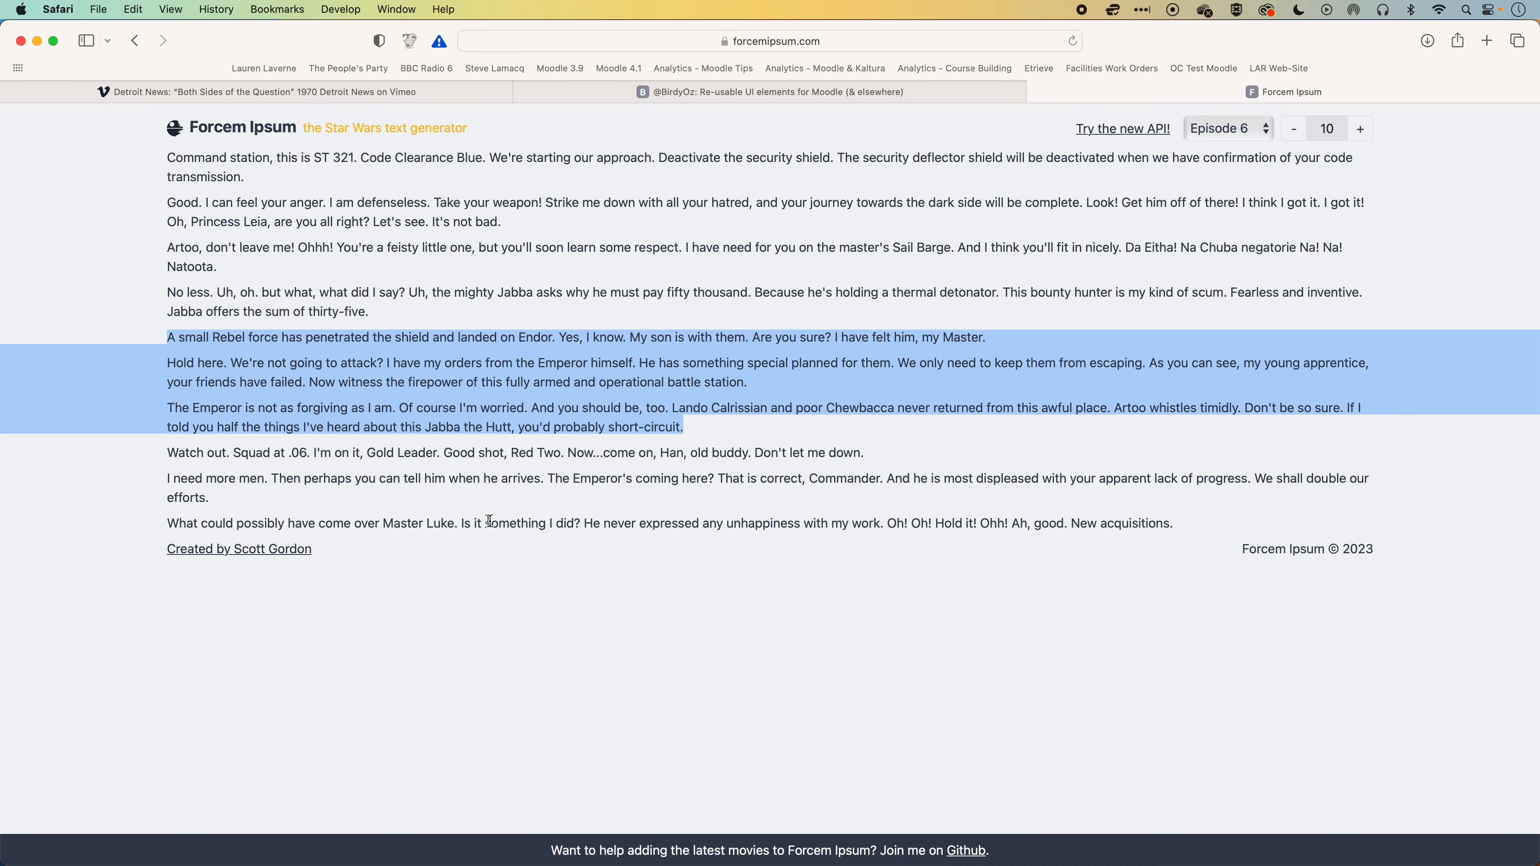
Copy the code of the "Name of video - playtime in brackets (00:00)" box from the BirdyOz UI elements page.
left_click(627, 92)
scroll(644, 442, "down", 10)
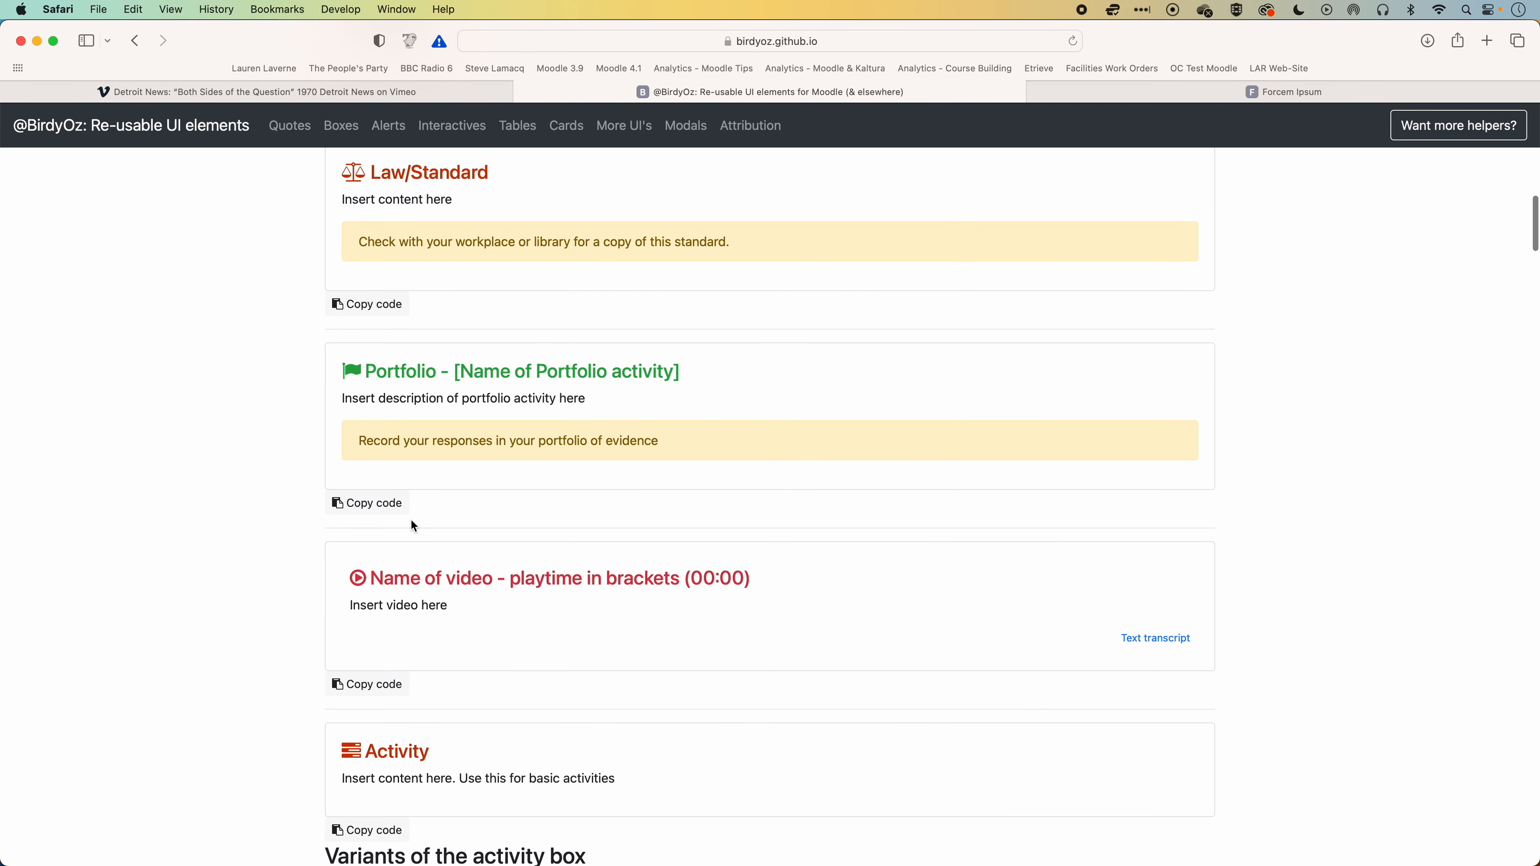
scroll(412, 522, "down", 3)
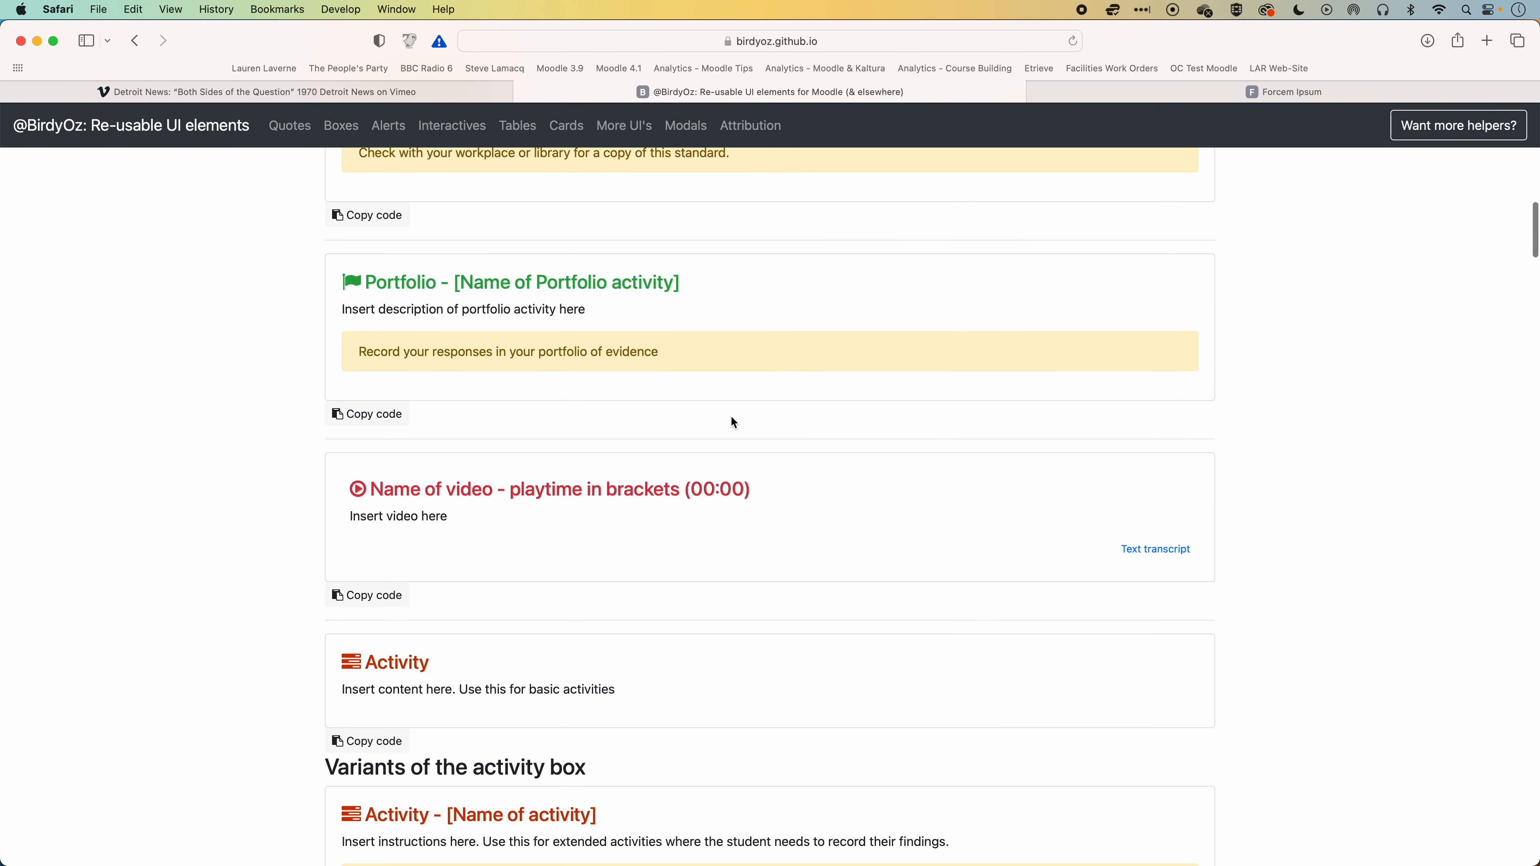
left_click(376, 599)
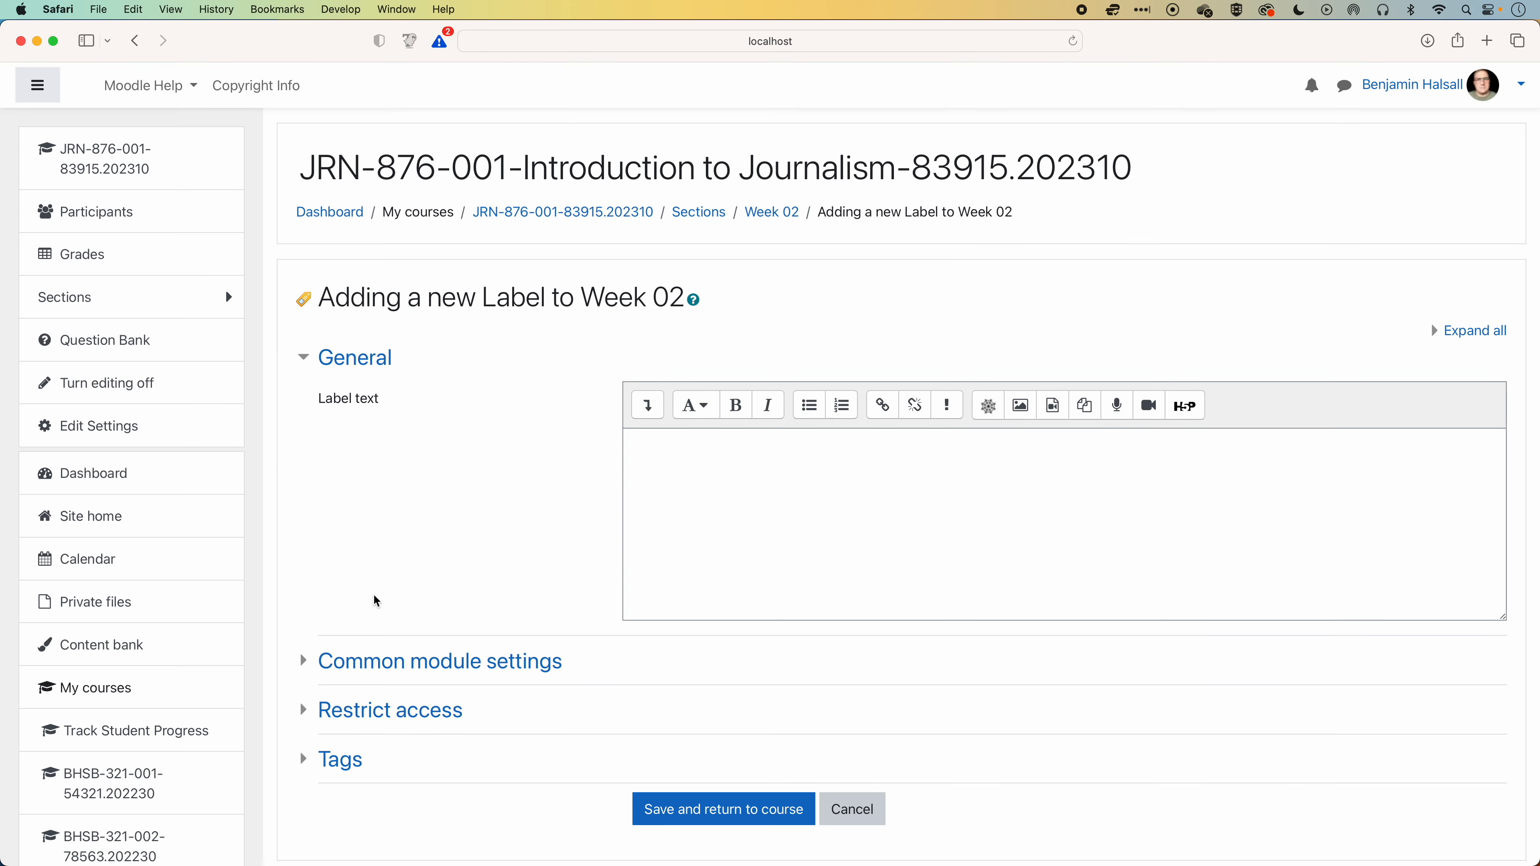
Replace the new label's default HTML source with the copied video box code and return to the visual editor view.
left_click(650, 410)
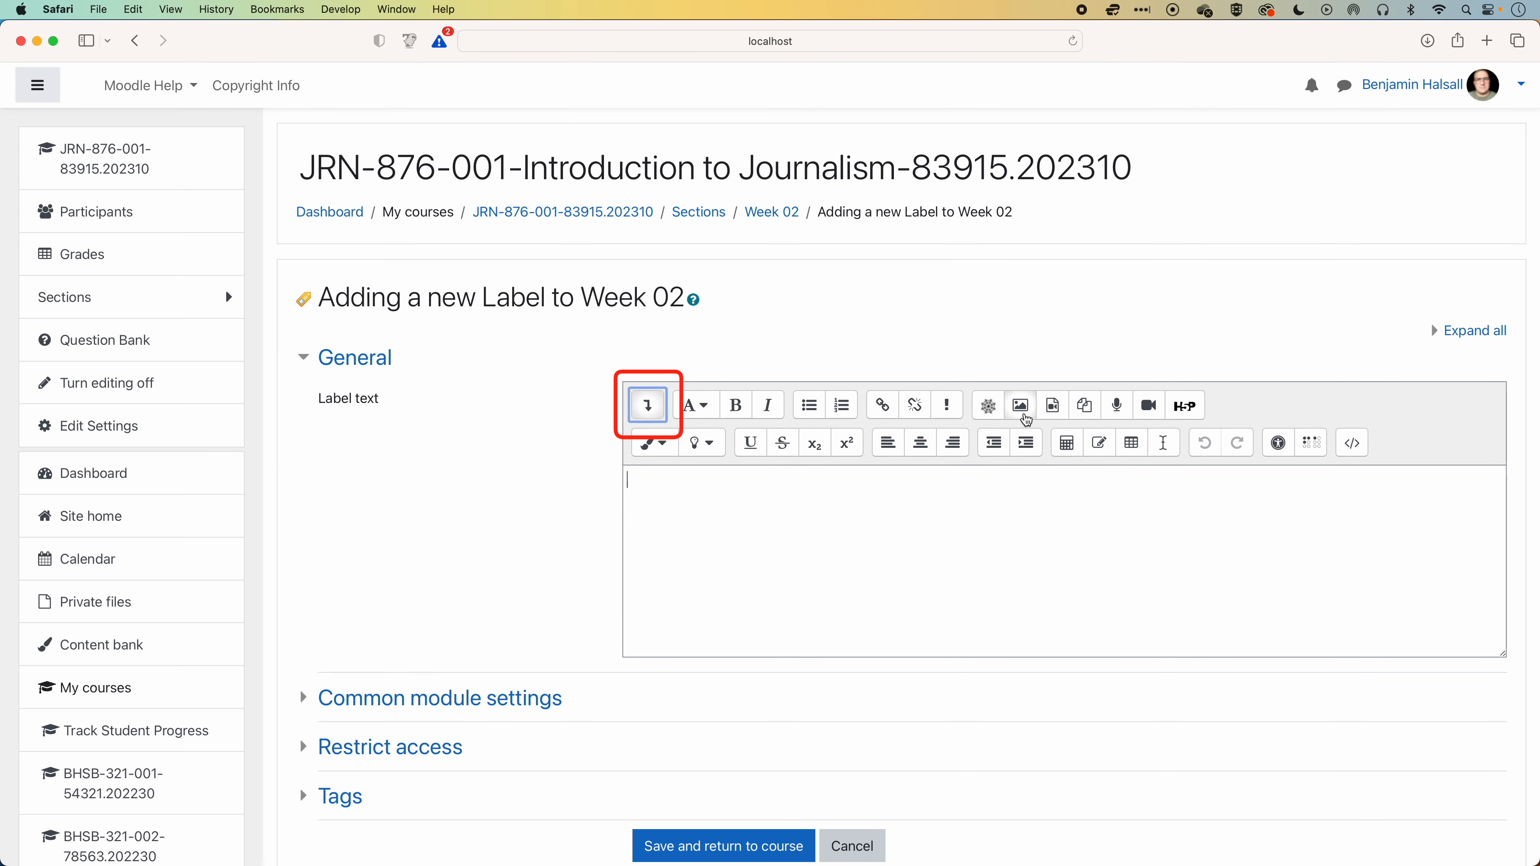
left_click(1353, 446)
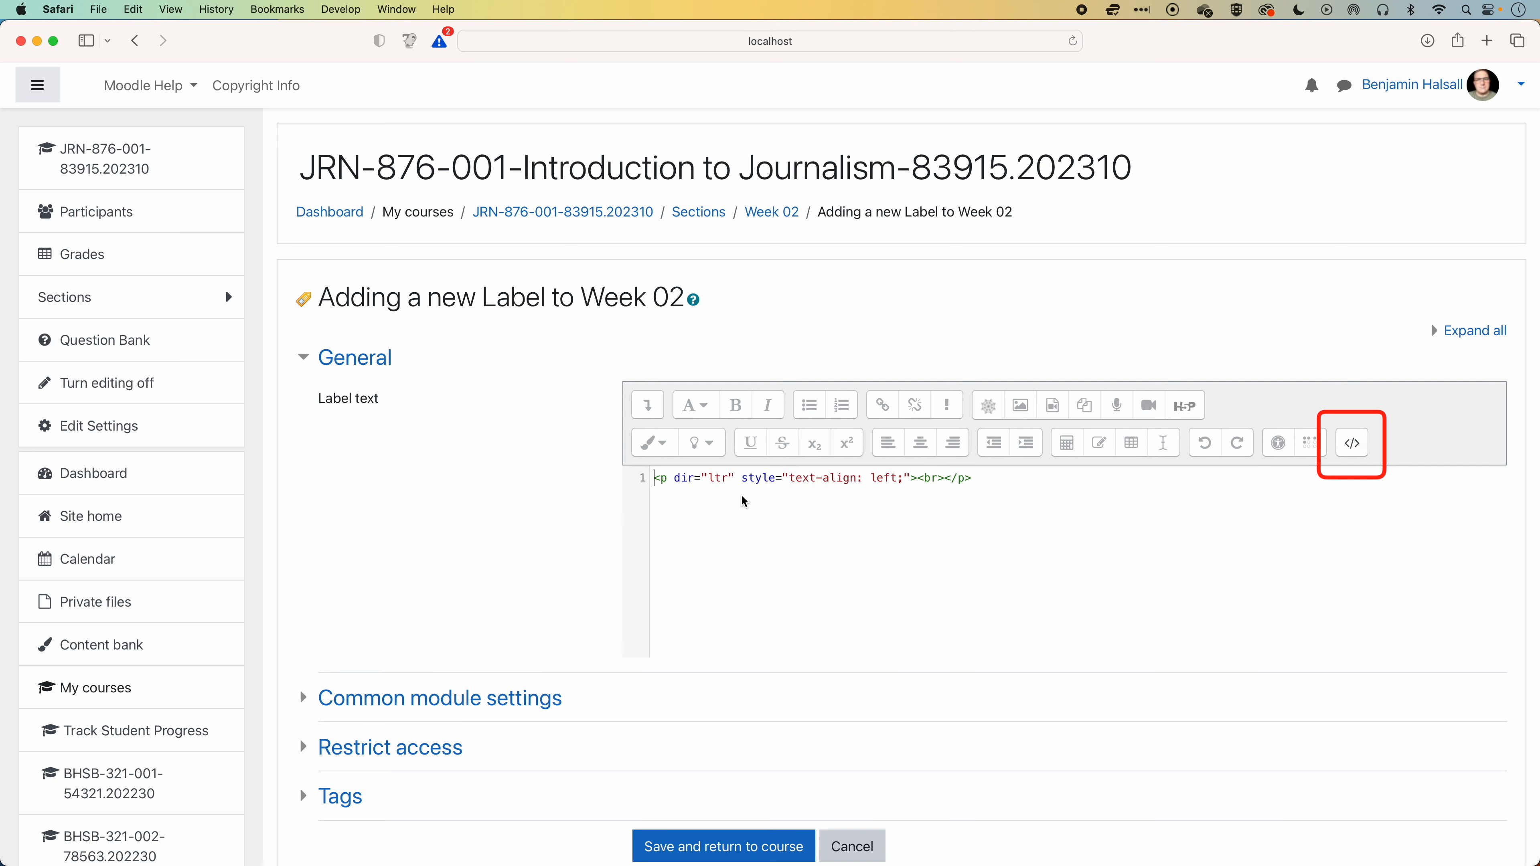
left_click_drag(980, 480, 611, 482)
key("cmd+v")
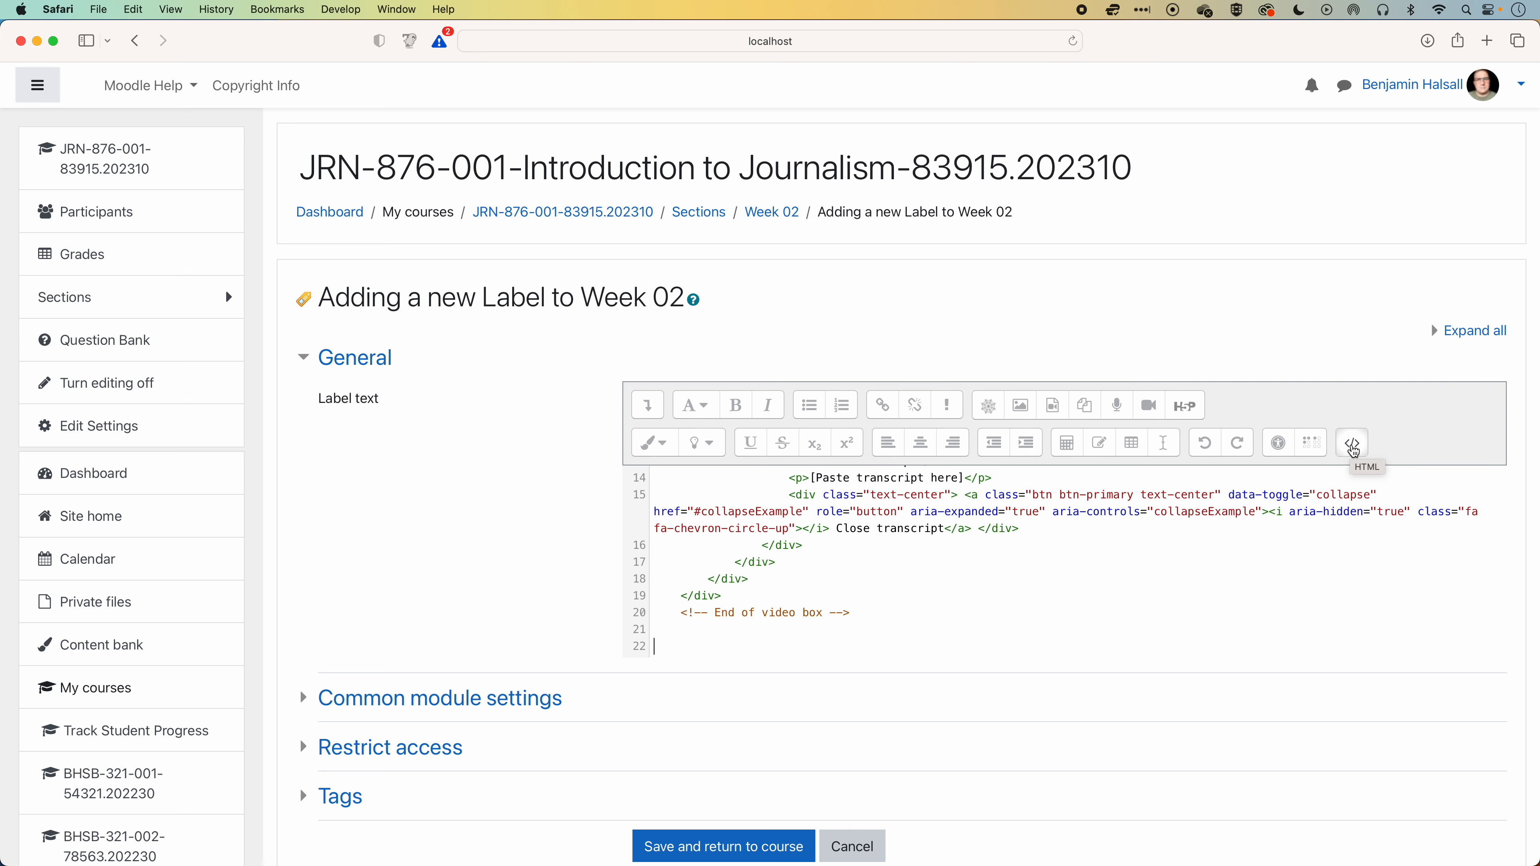
left_click(1353, 447)
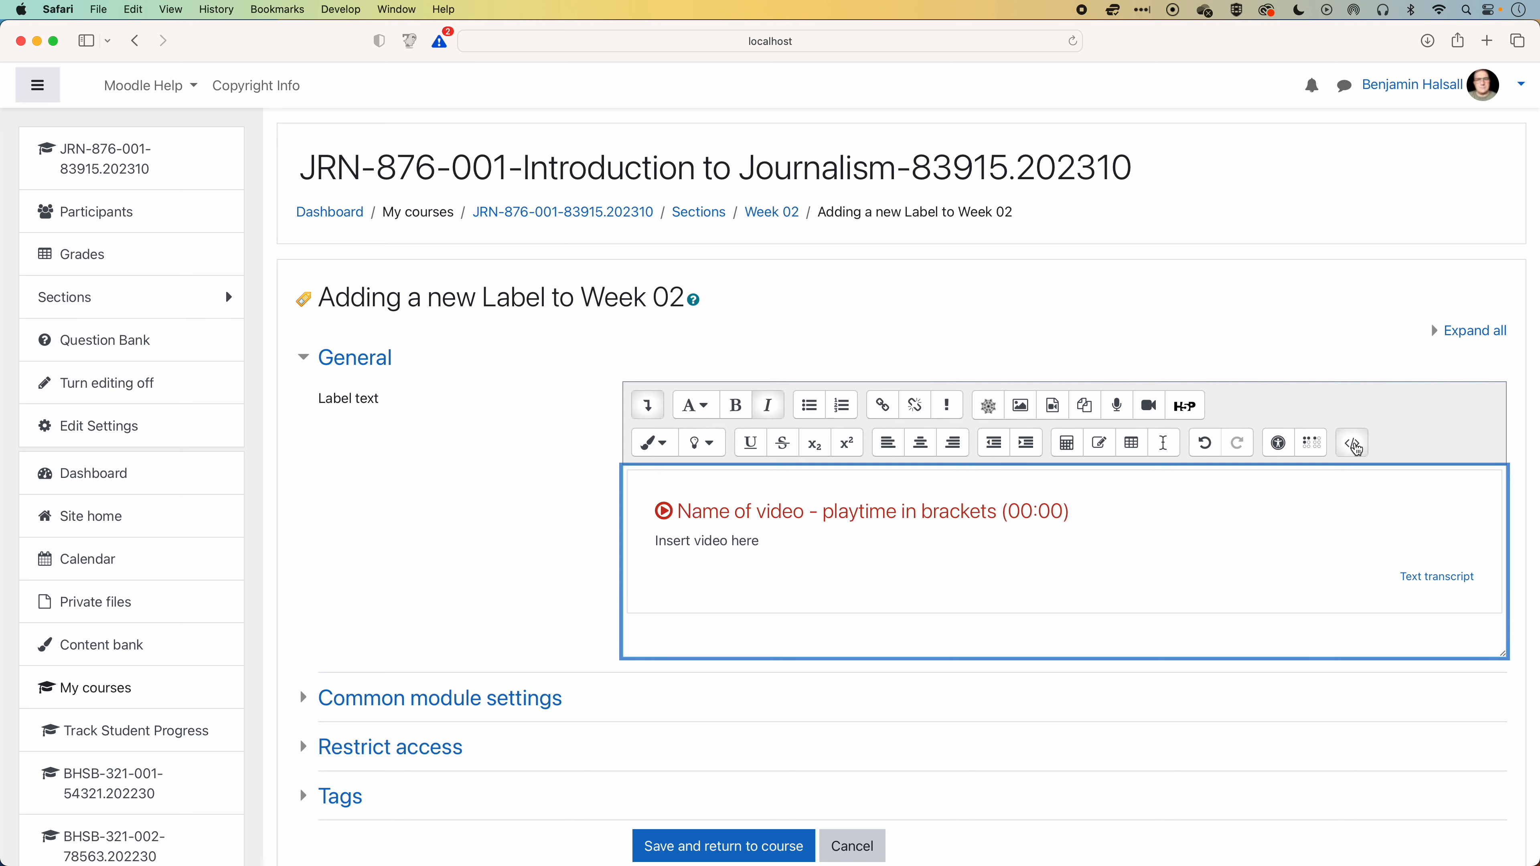
Reopen the label's HTML source at "Insert video here" and copy the embed code of the 1970 Detroit News video from its Vimeo page.
left_click(1352, 443)
left_click_drag(730, 562, 842, 562)
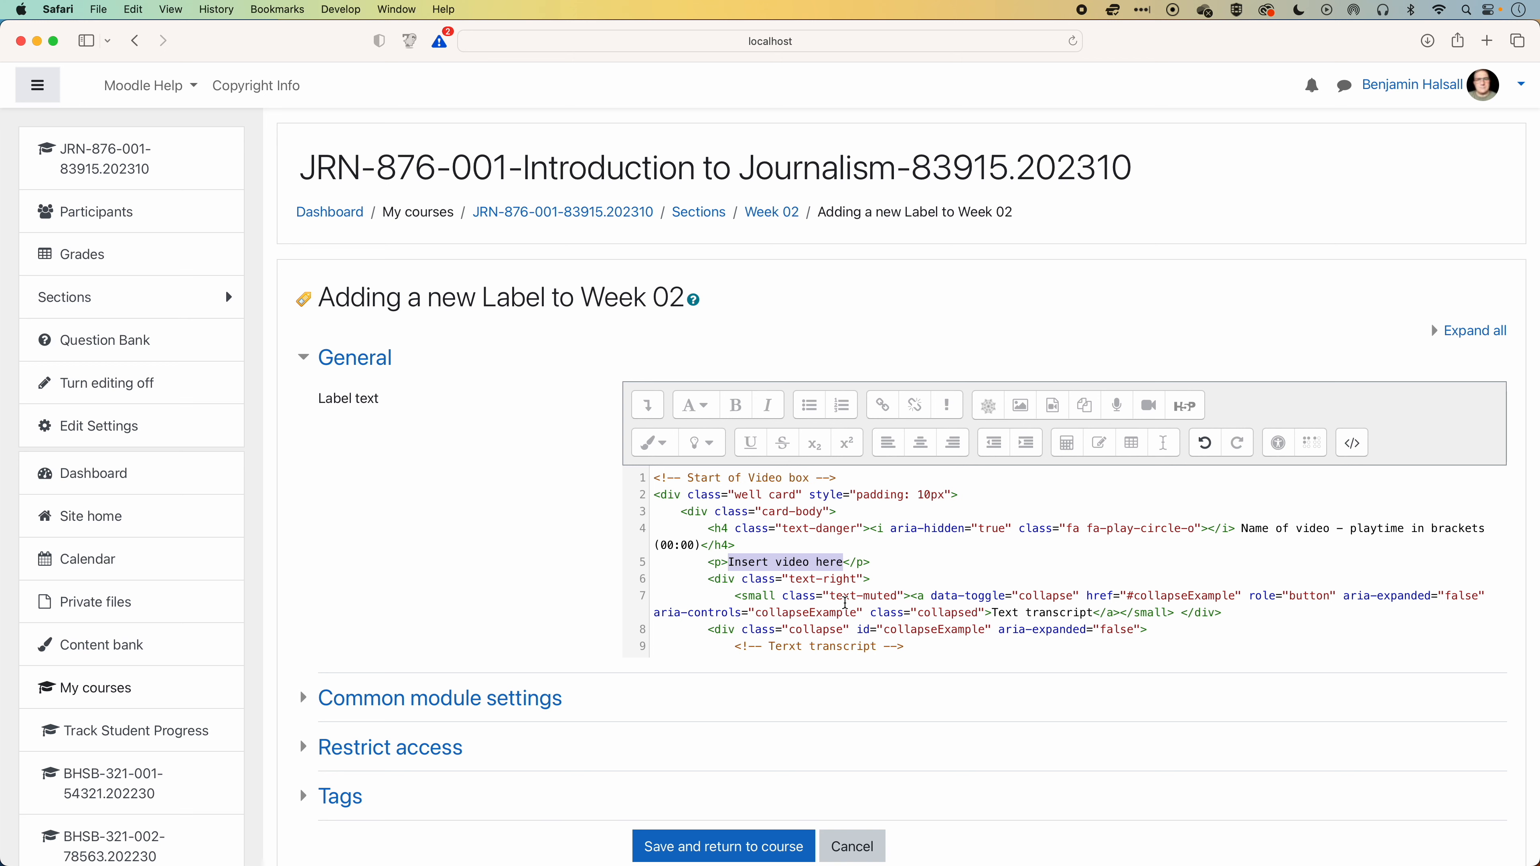
key("super+grave")
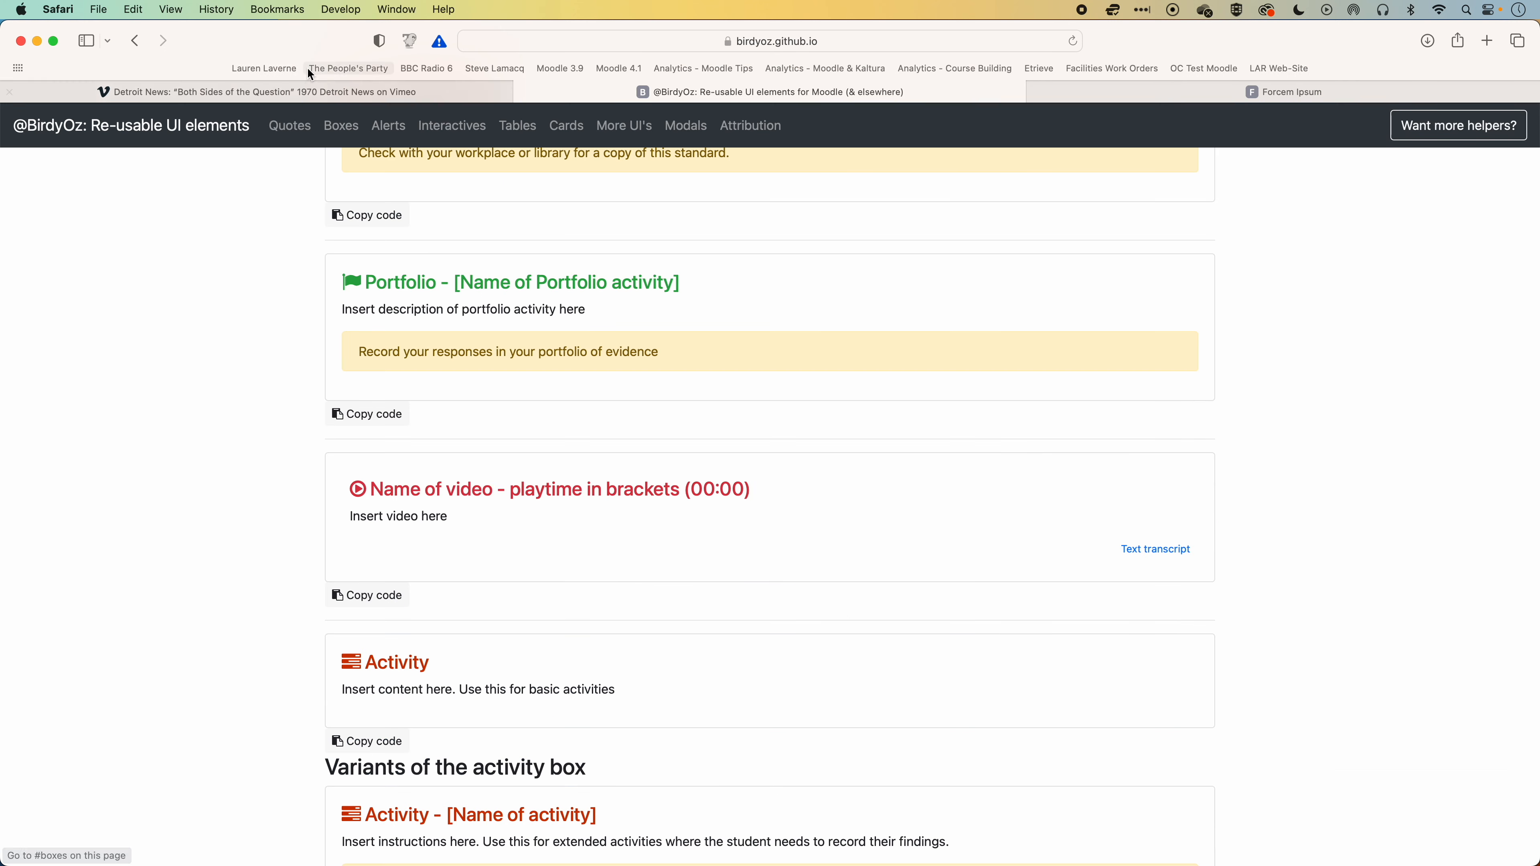
left_click(300, 88)
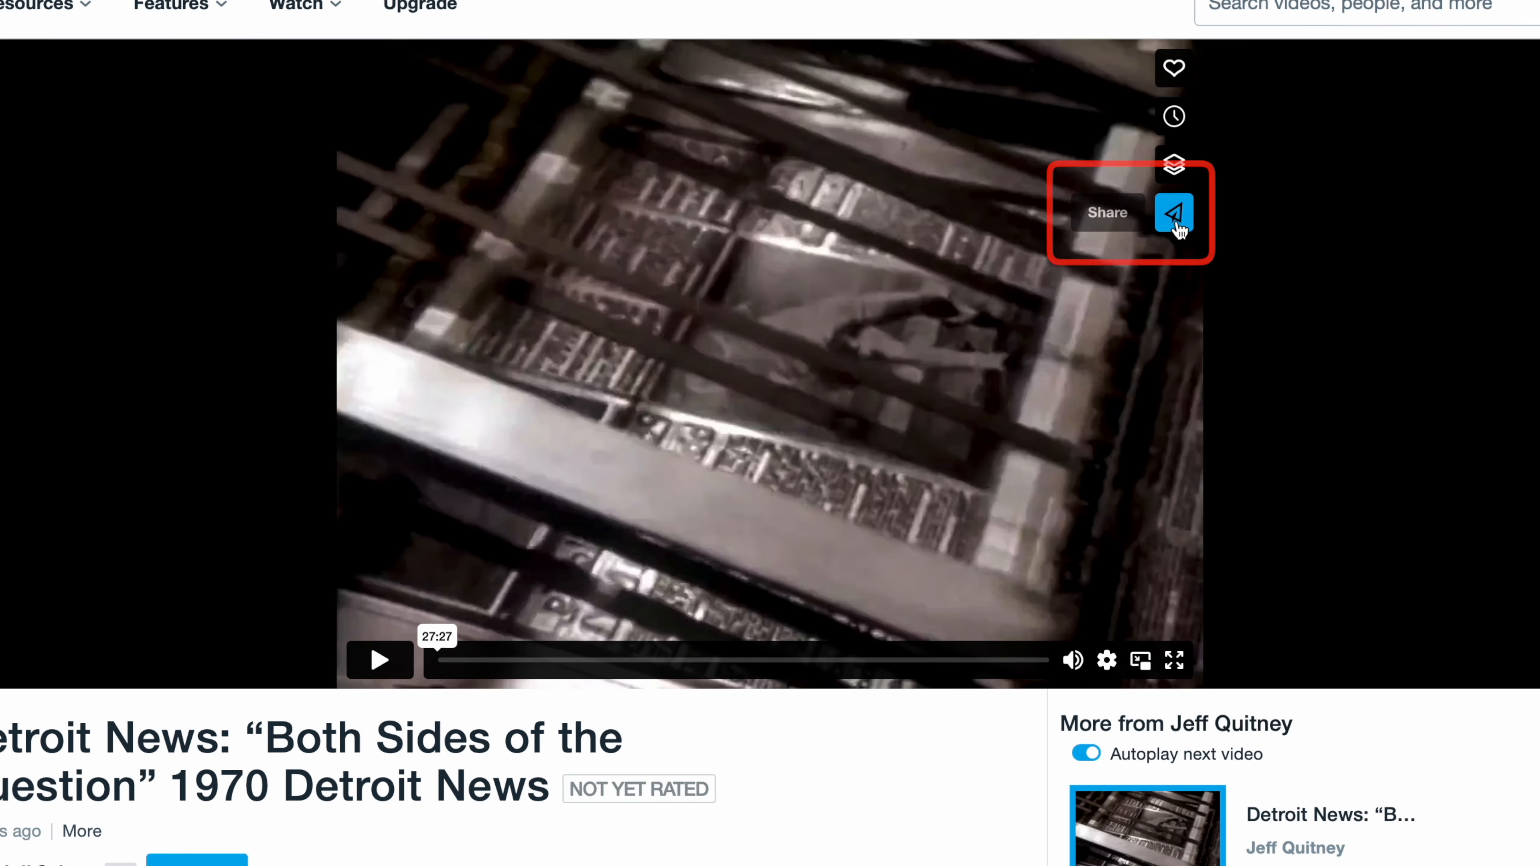
left_click(1175, 214)
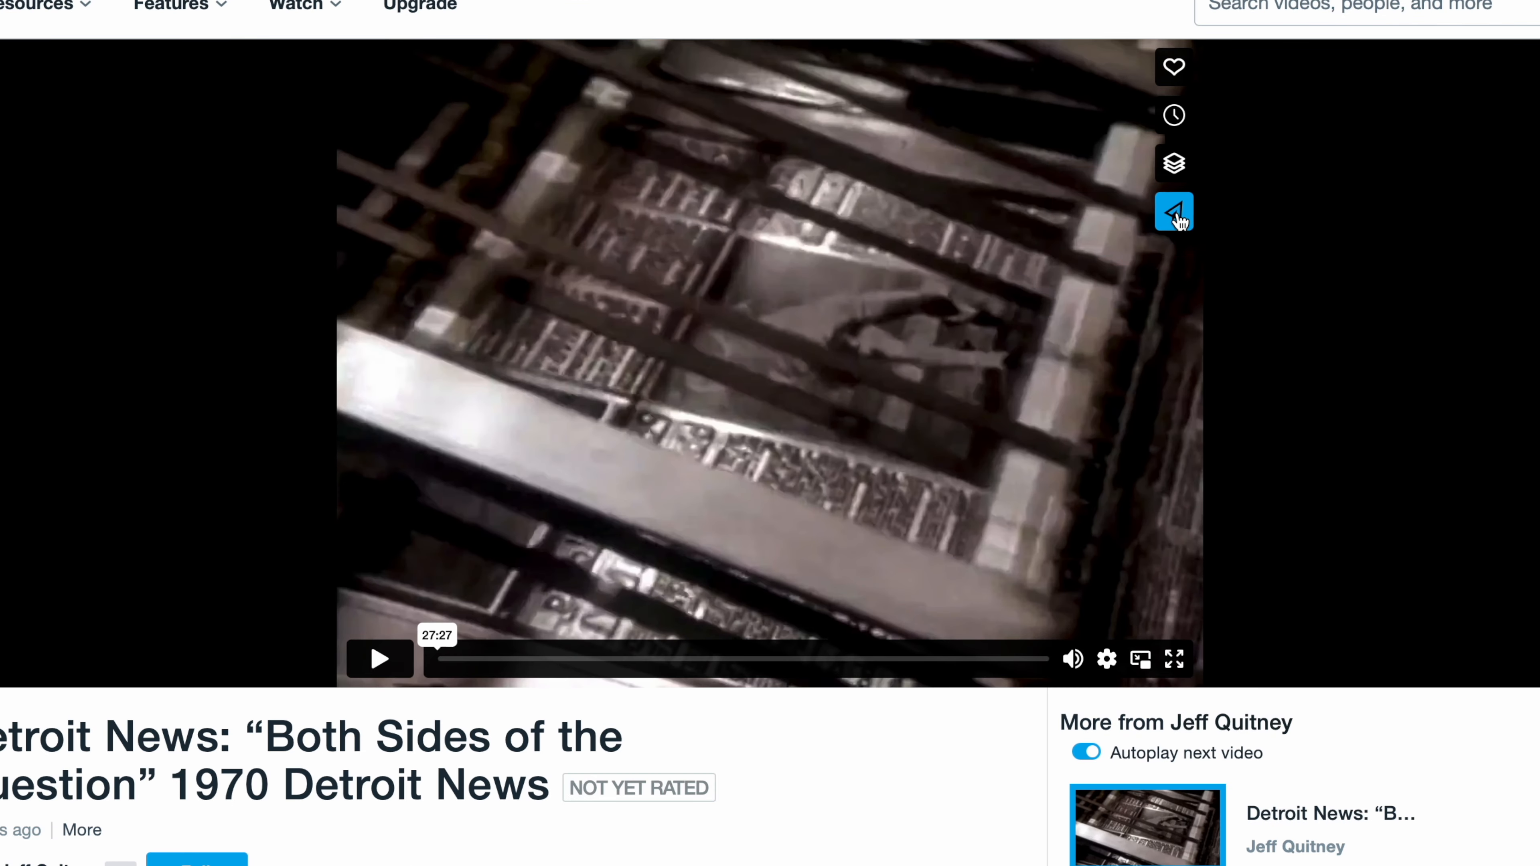
scroll(607, 698, "down", 3)
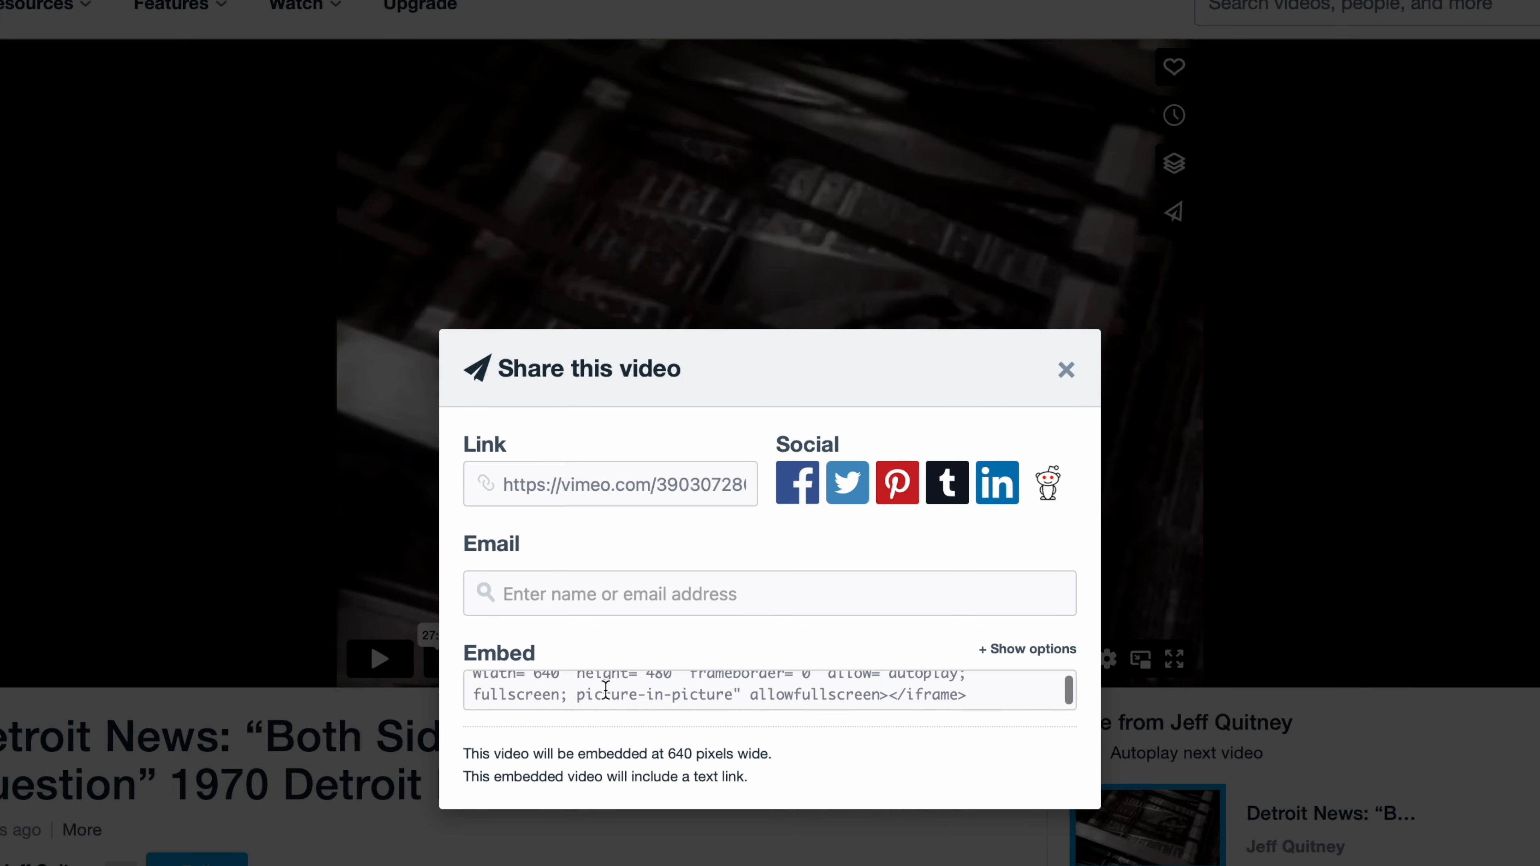
left_click(901, 689)
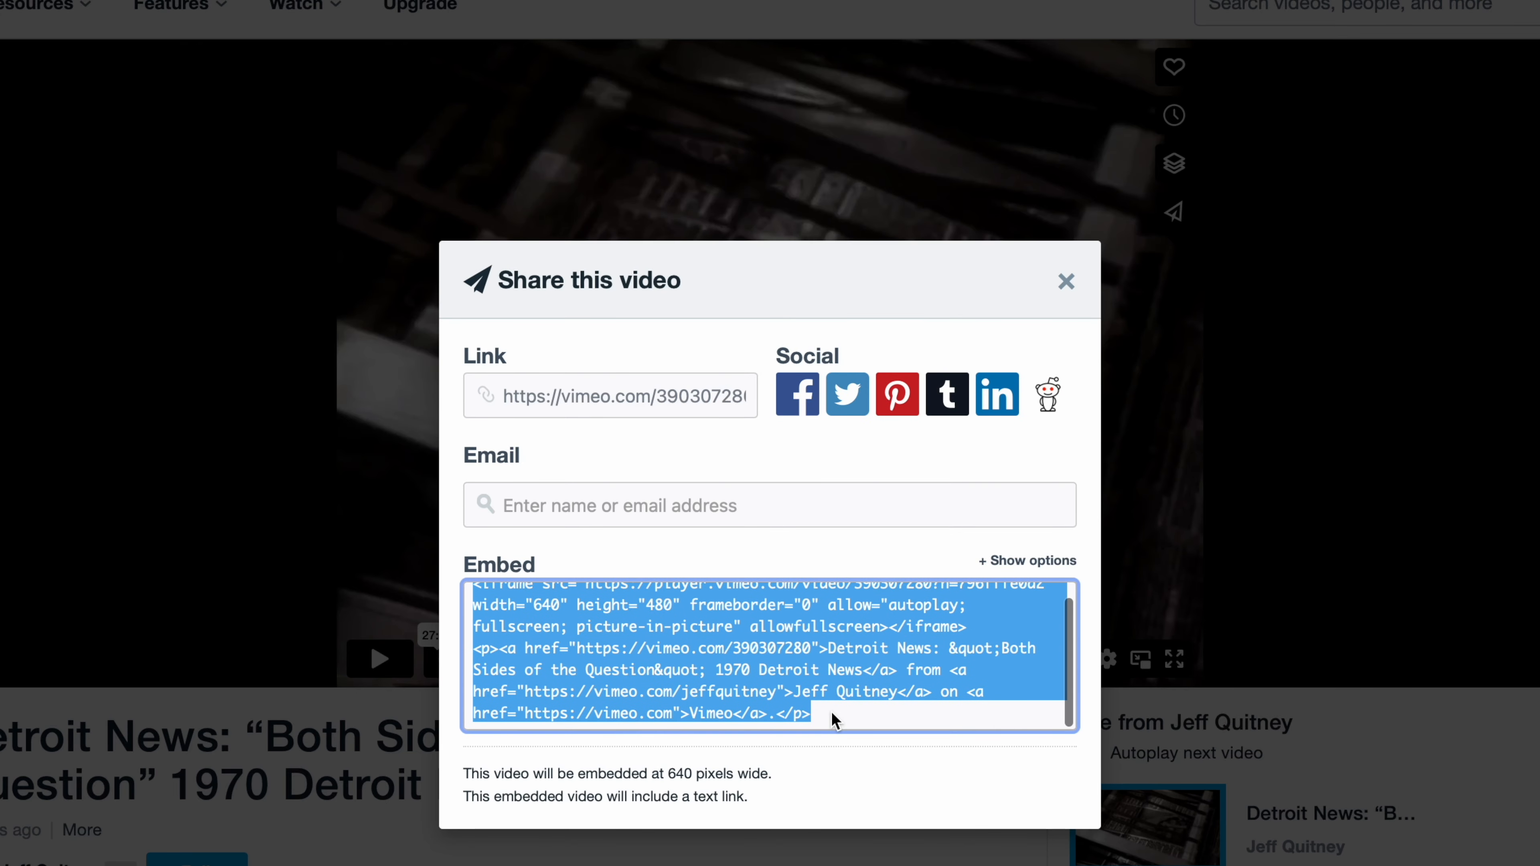
left_click(837, 725)
scroll(838, 725, "up", 1)
left_click(482, 602)
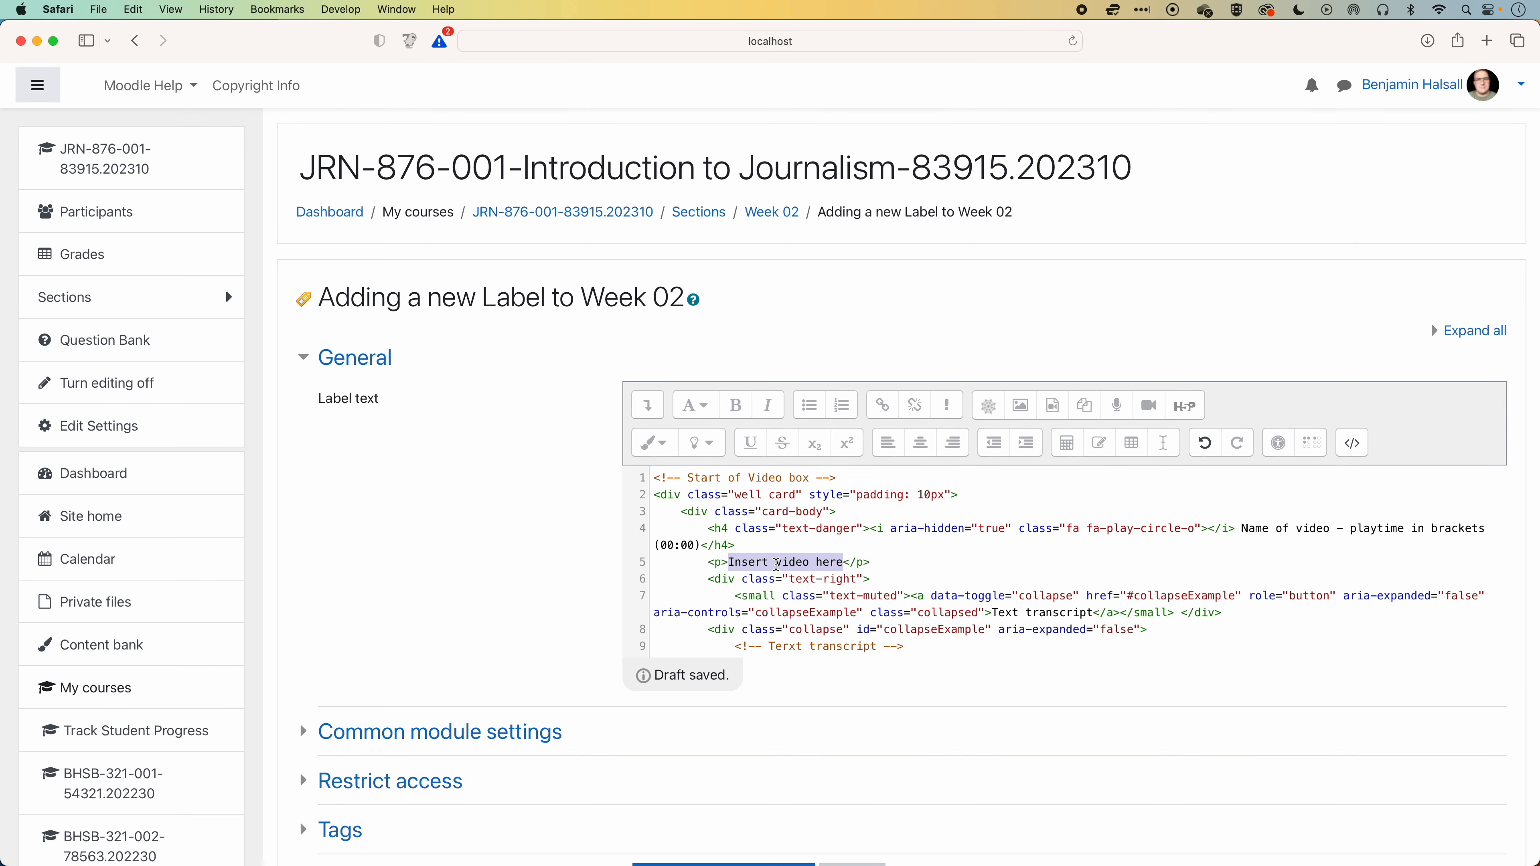
Replace "Insert video here" in the label's HTML source with the Vimeo embed code on its own lines and return to the visual view.
left_click_drag(728, 562, 843, 562)
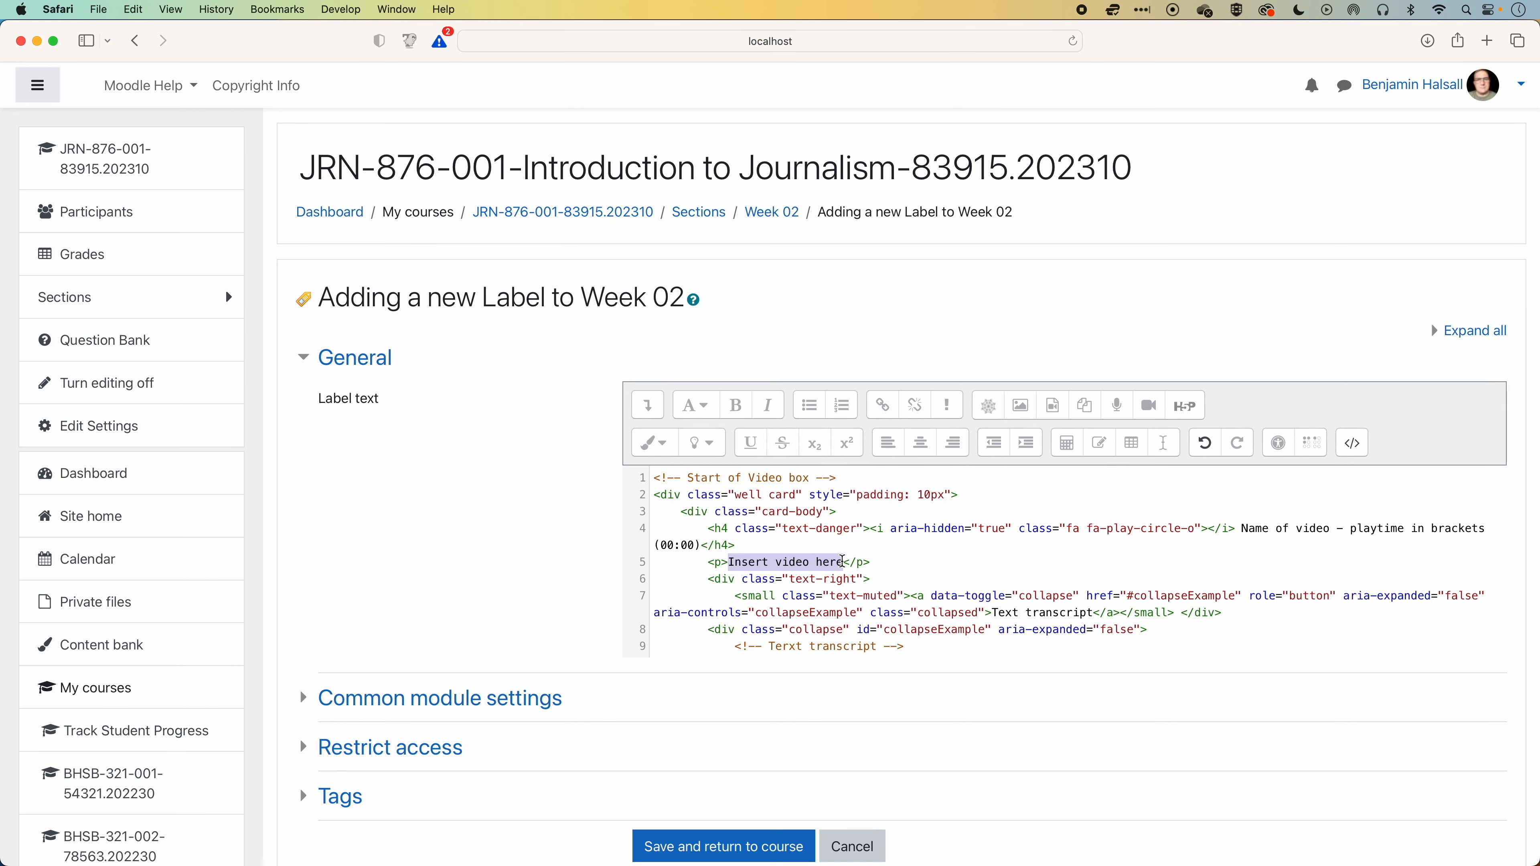
key("BackSpace")
key("Return")
key("Return")
key("Return")
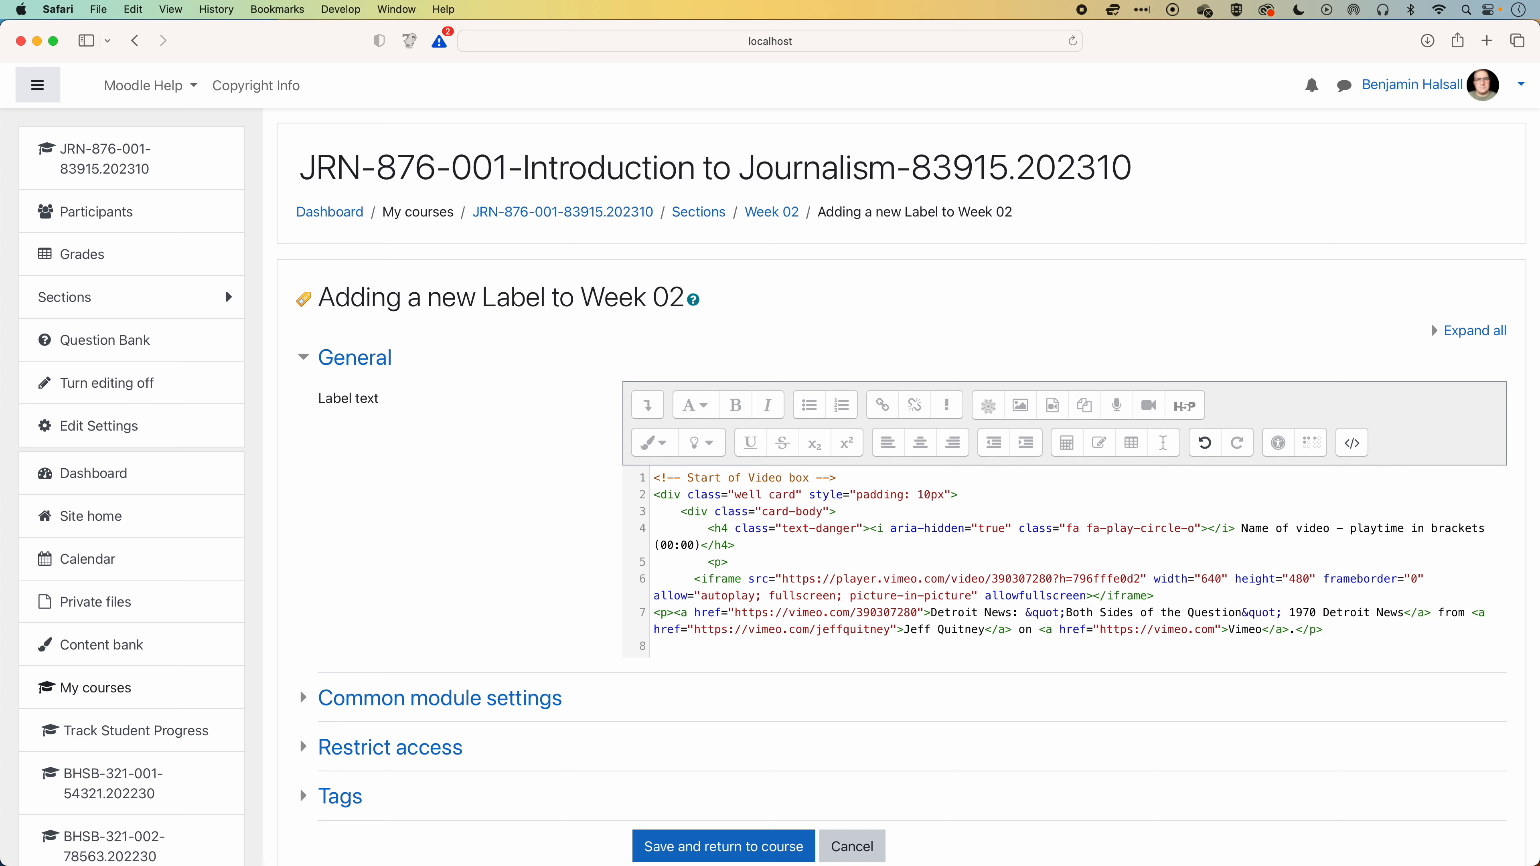
scroll(1250, 555, "down", 2)
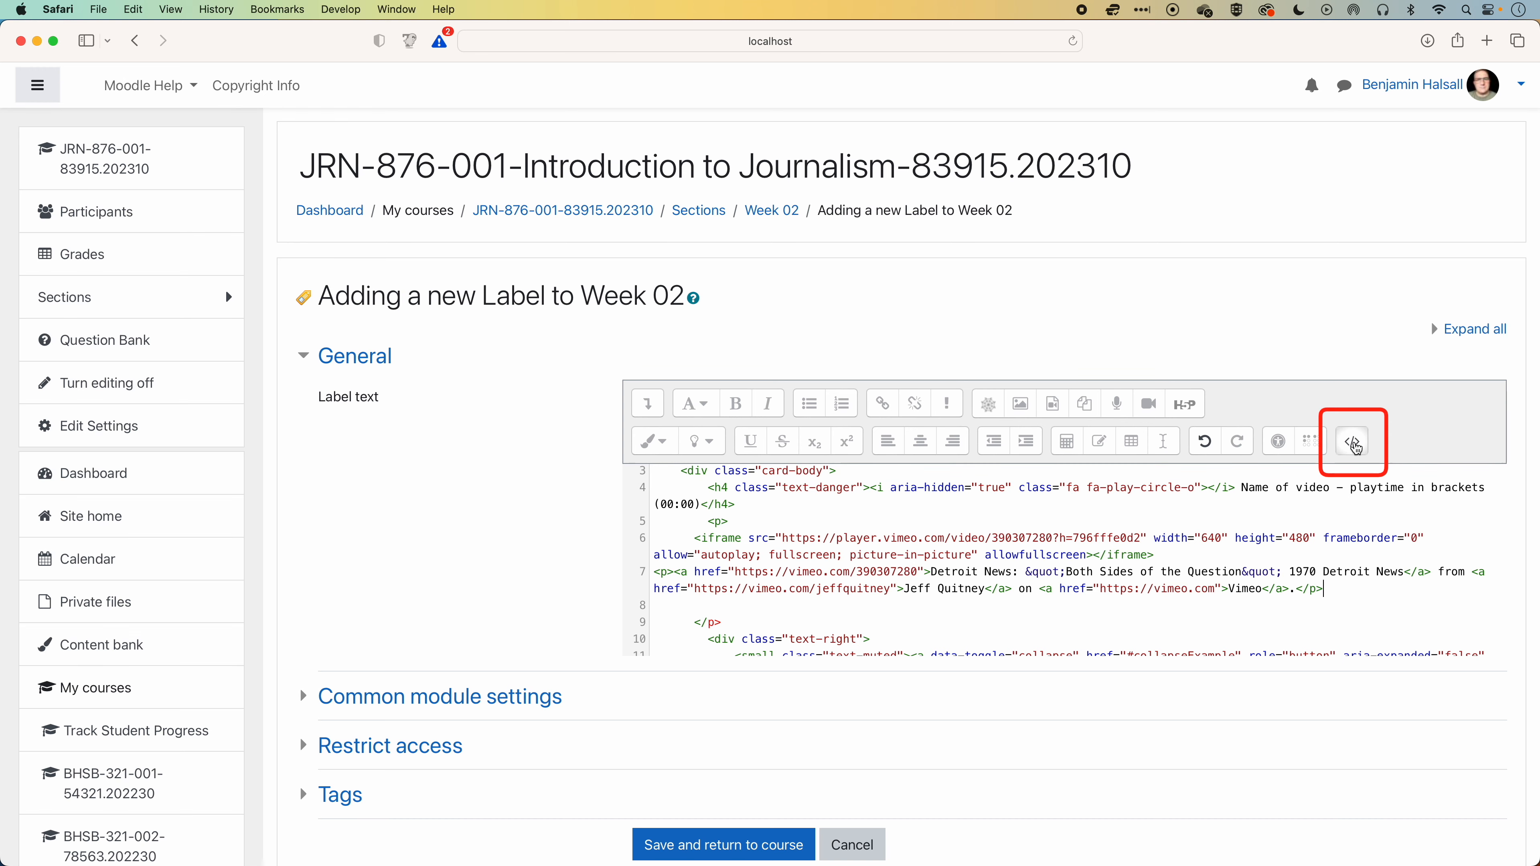
left_click(1355, 444)
Delete the "Text transcript" link below the embedded video, then save the label and return to the course.
scroll(1362, 518, "down", 5)
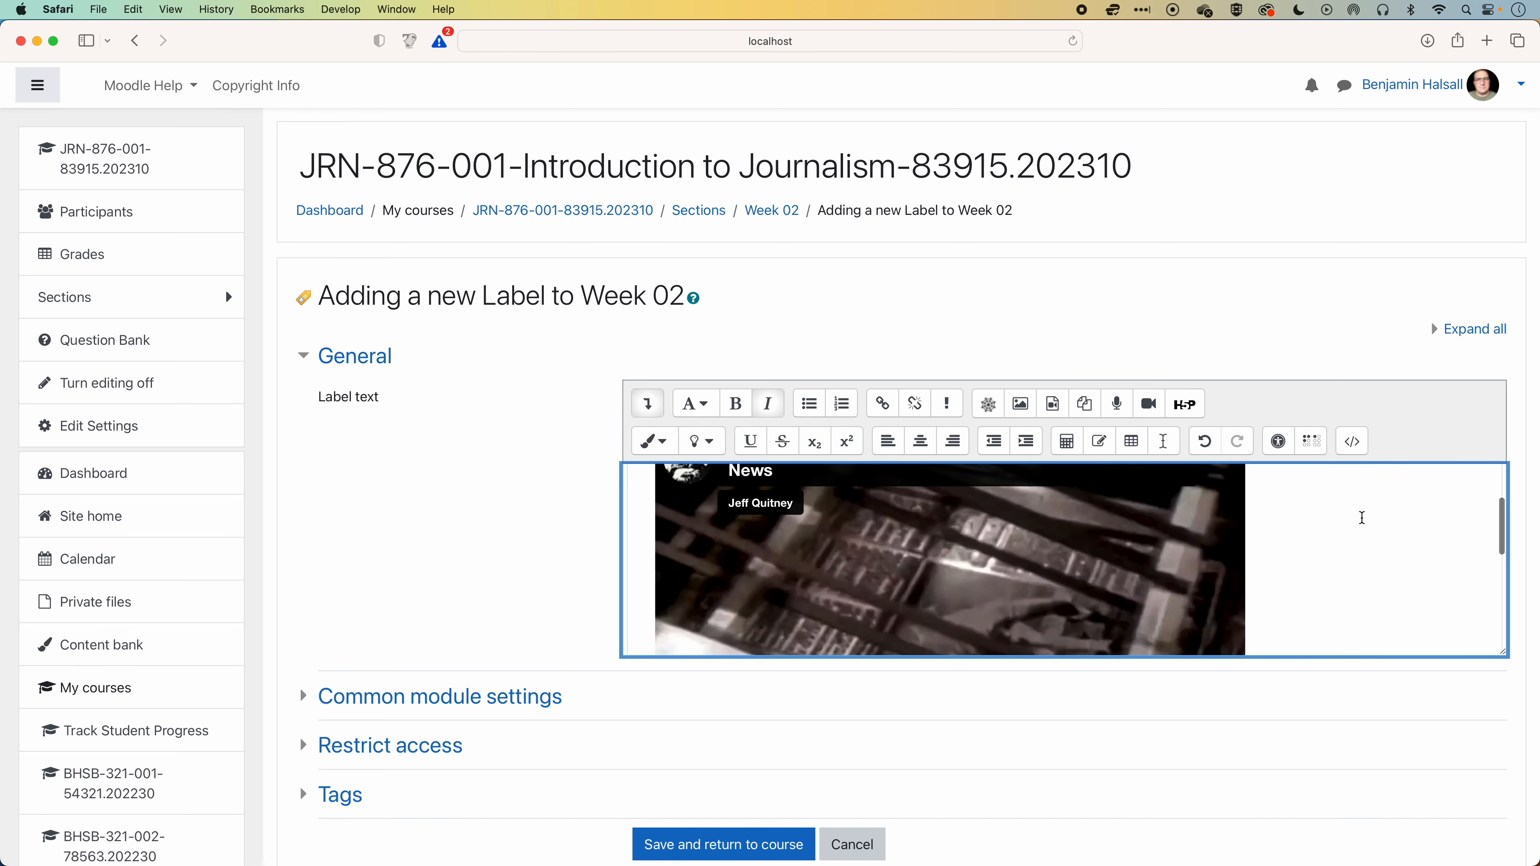
scroll(1363, 518, "down", 4)
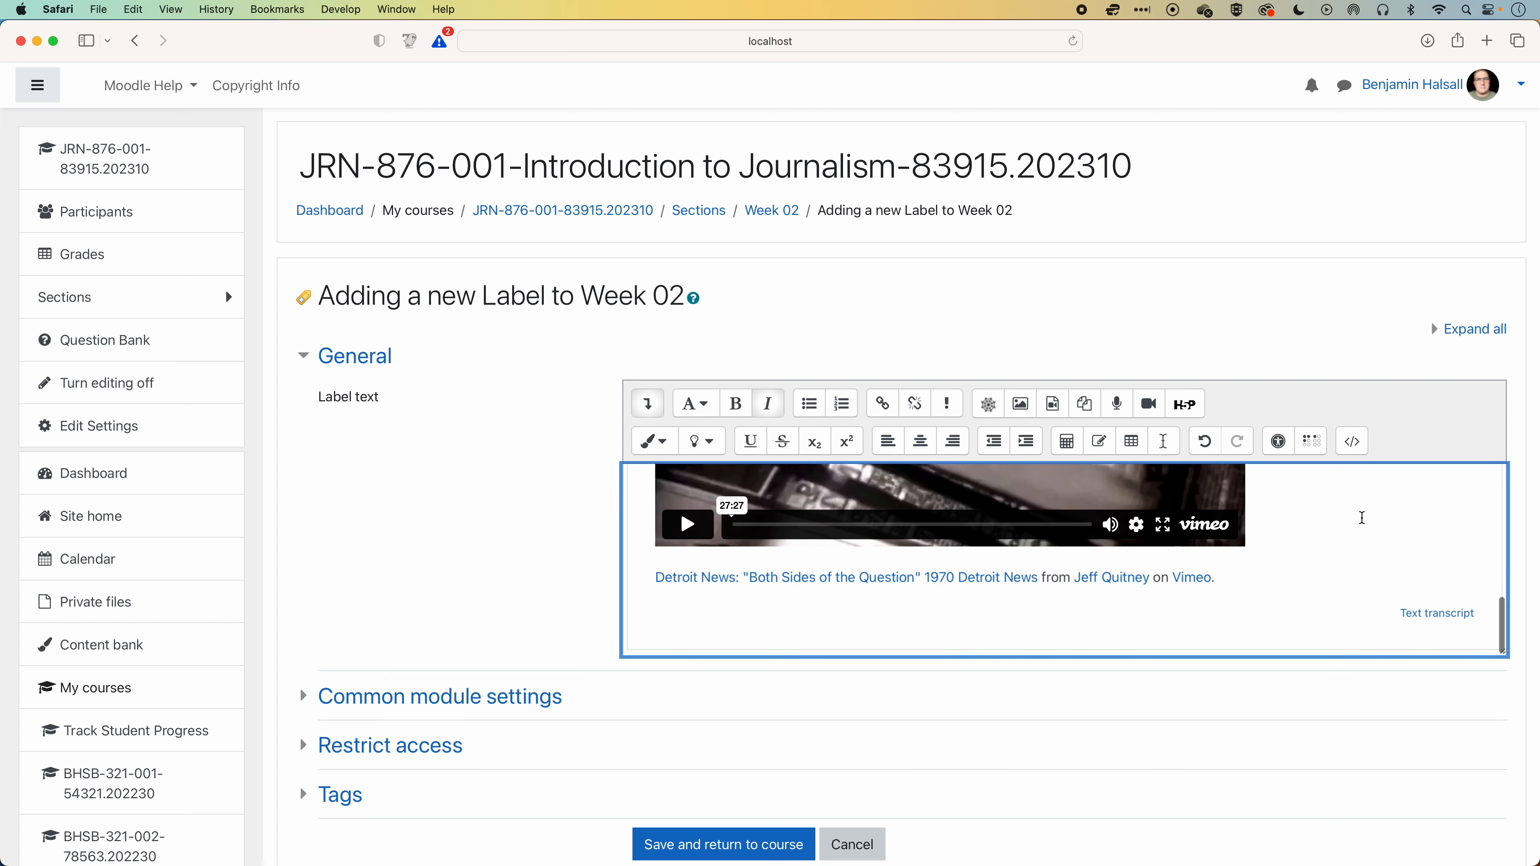
left_click(1429, 623)
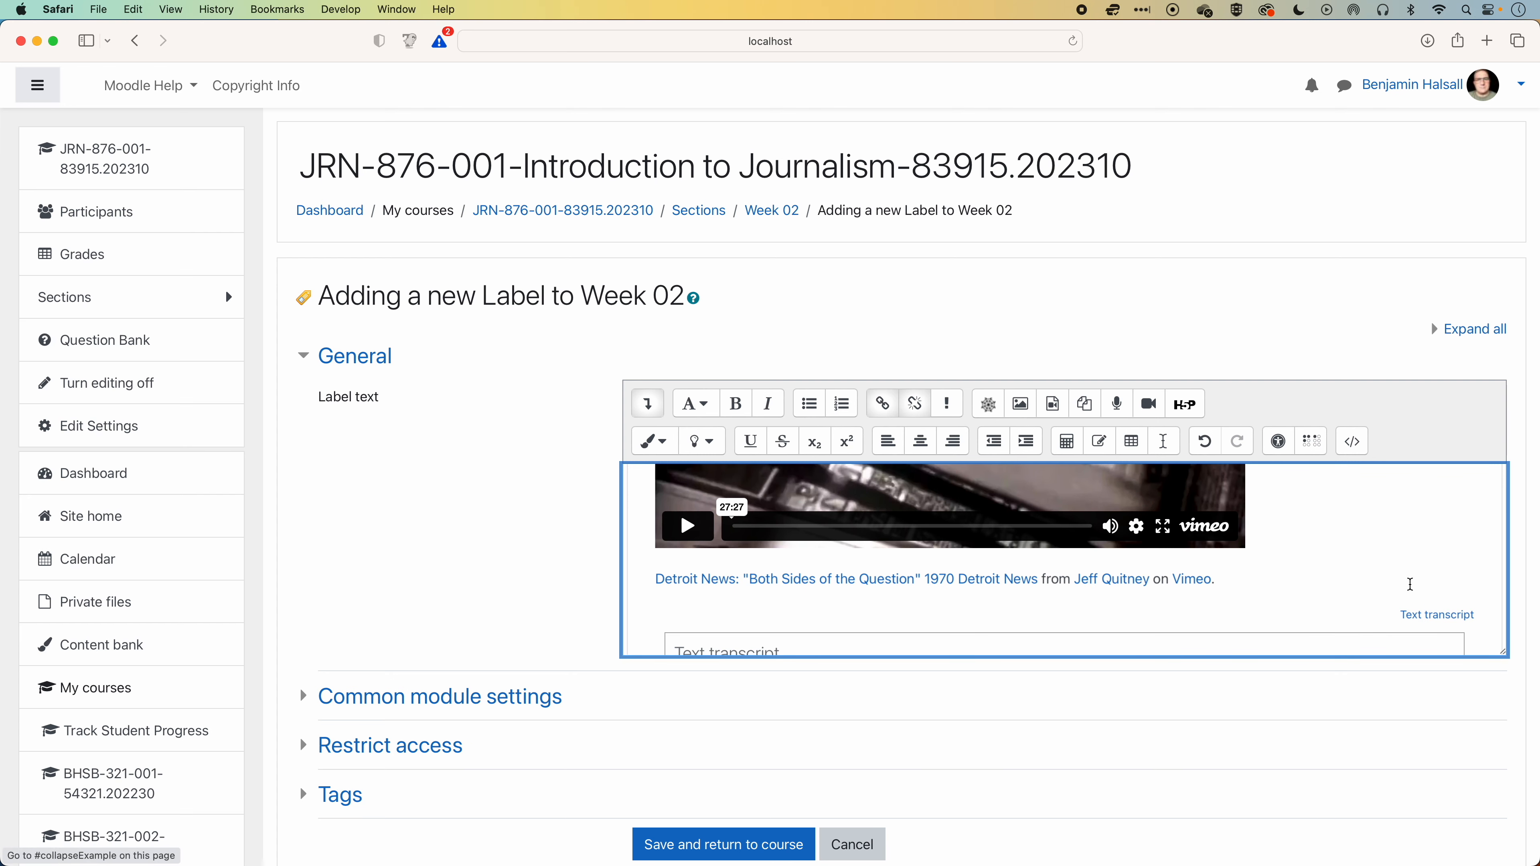
scroll(1320, 493, "down", 2)
scroll(1379, 554, "down", 1)
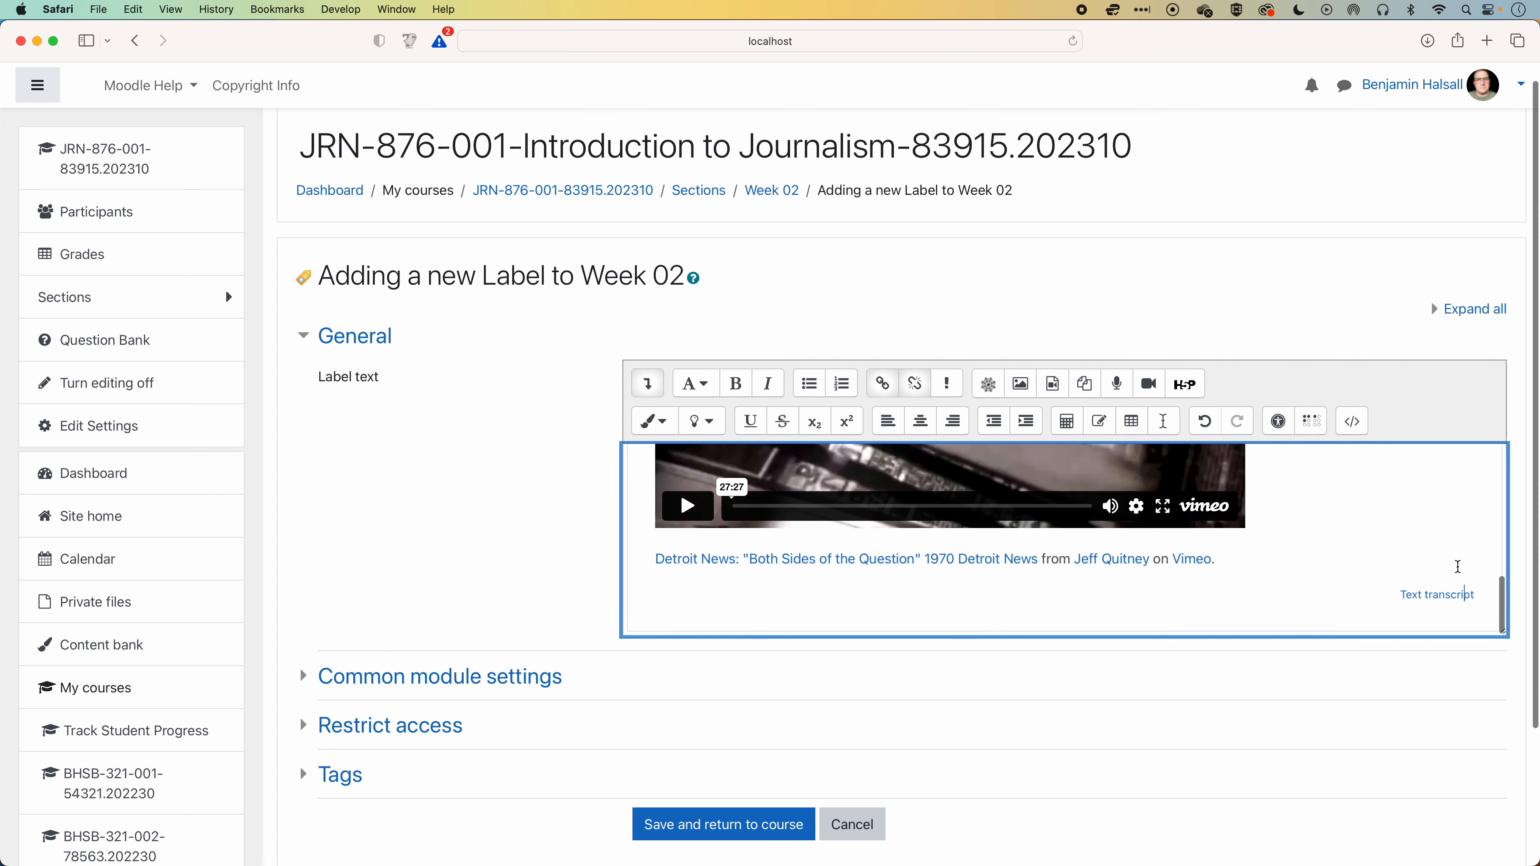
left_click(1484, 595)
scroll(1474, 595, "down", 1)
left_click_drag(1466, 595, 1365, 586)
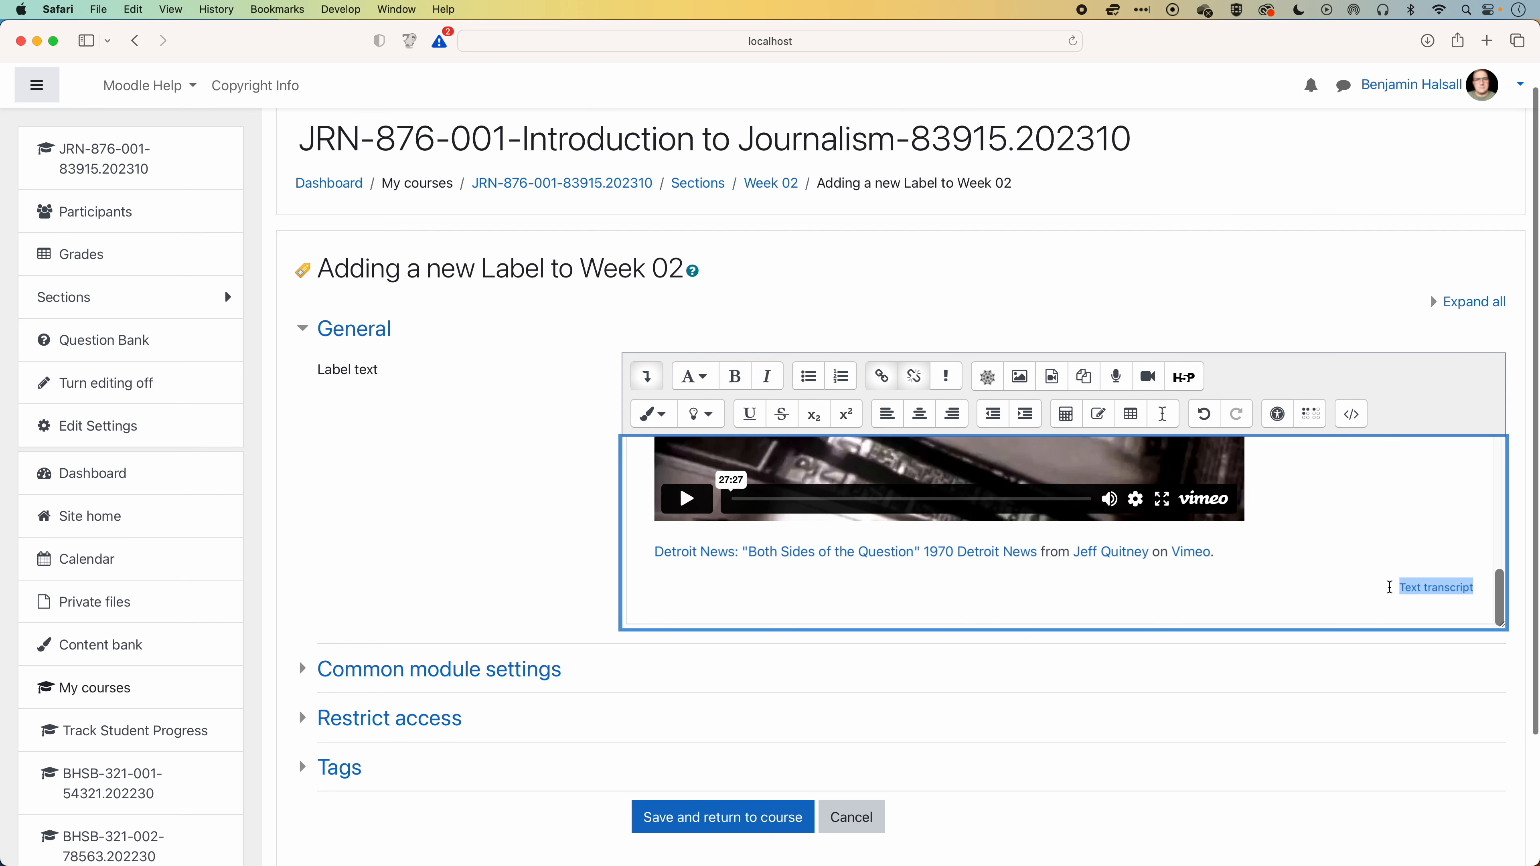
key("BackSpace")
scroll(1328, 580, "up", 1)
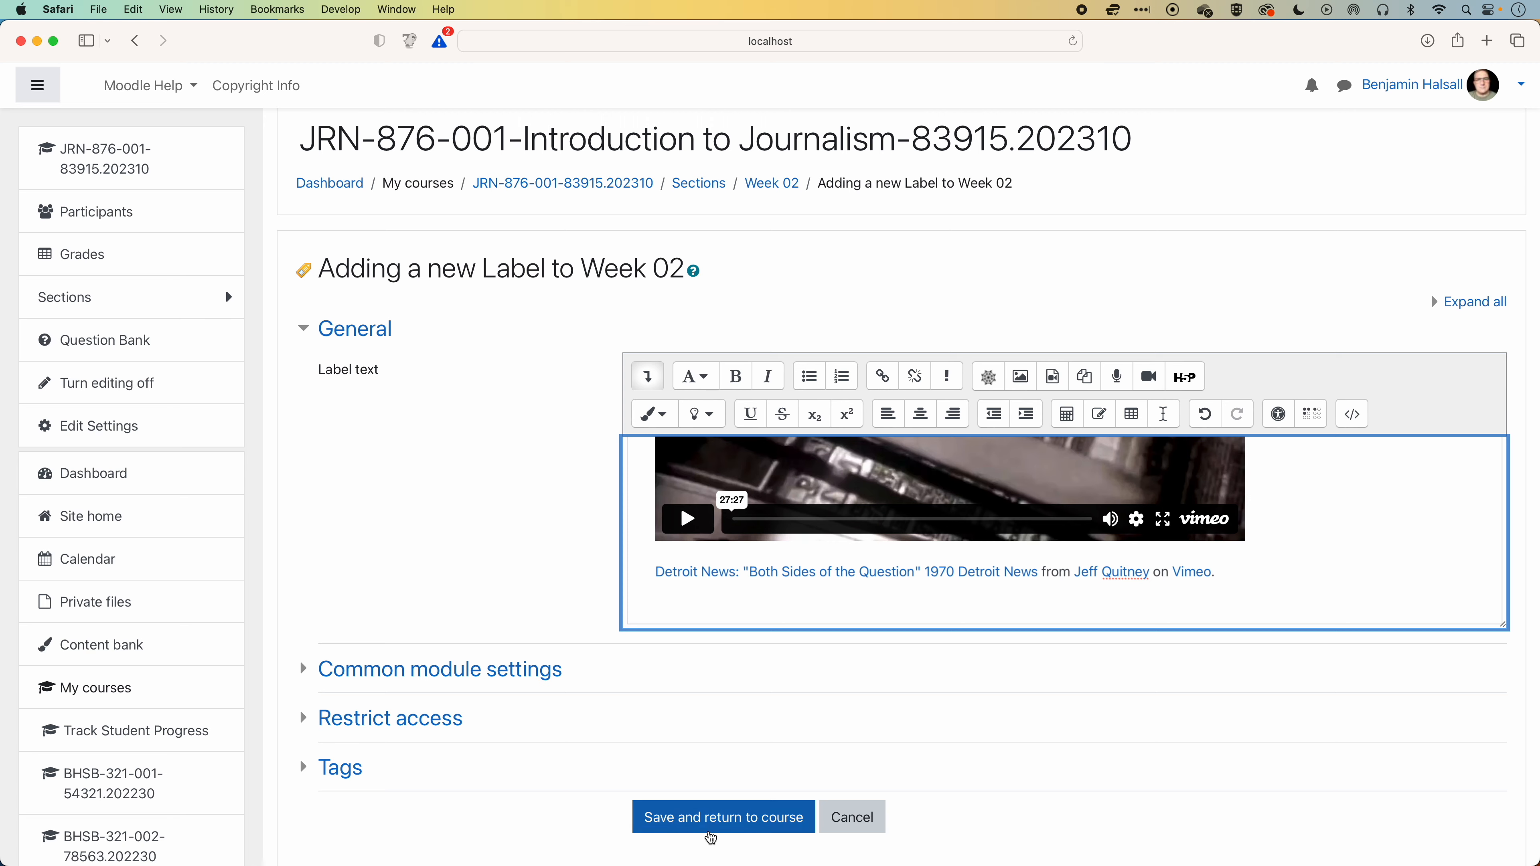
left_click(711, 820)
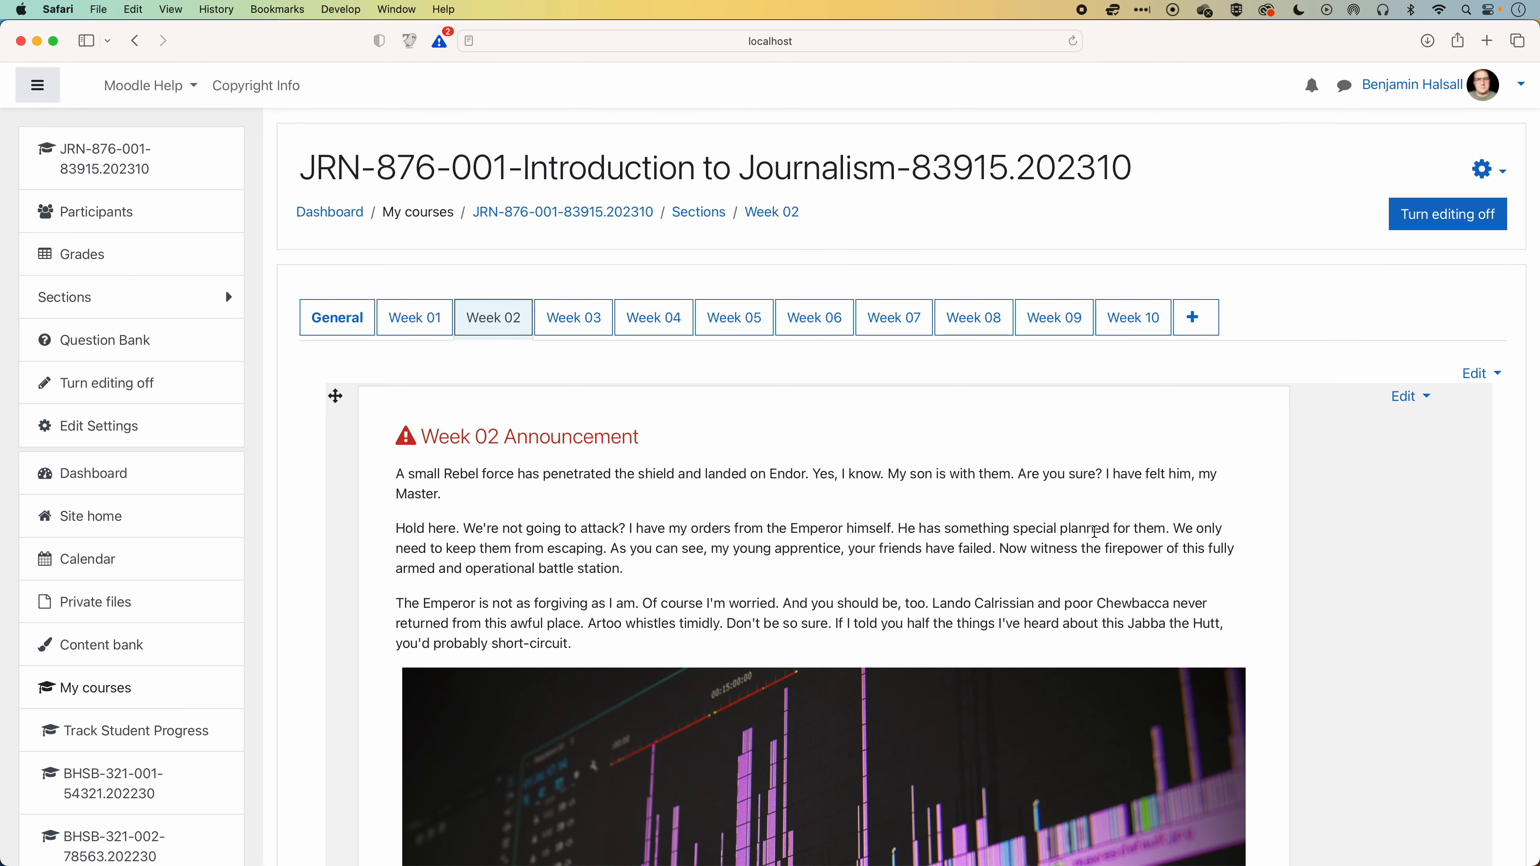
Reopen the video label's settings, replace "Name of video" in its heading with "Detroit News" and delete the words "playtime in brackets".
scroll(1095, 531, "down", 15)
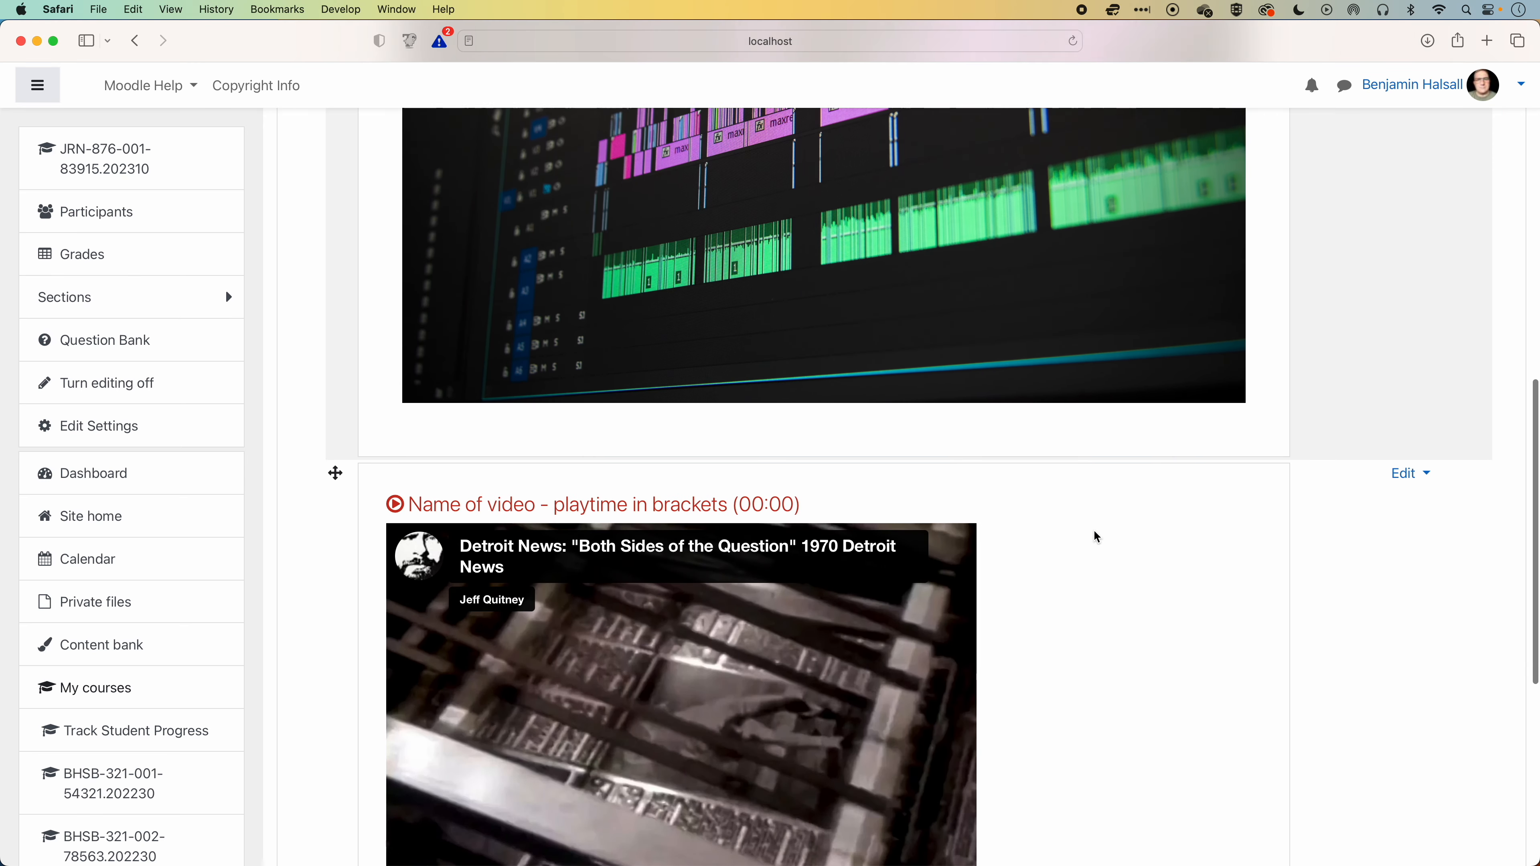
scroll(1095, 537, "down", 3)
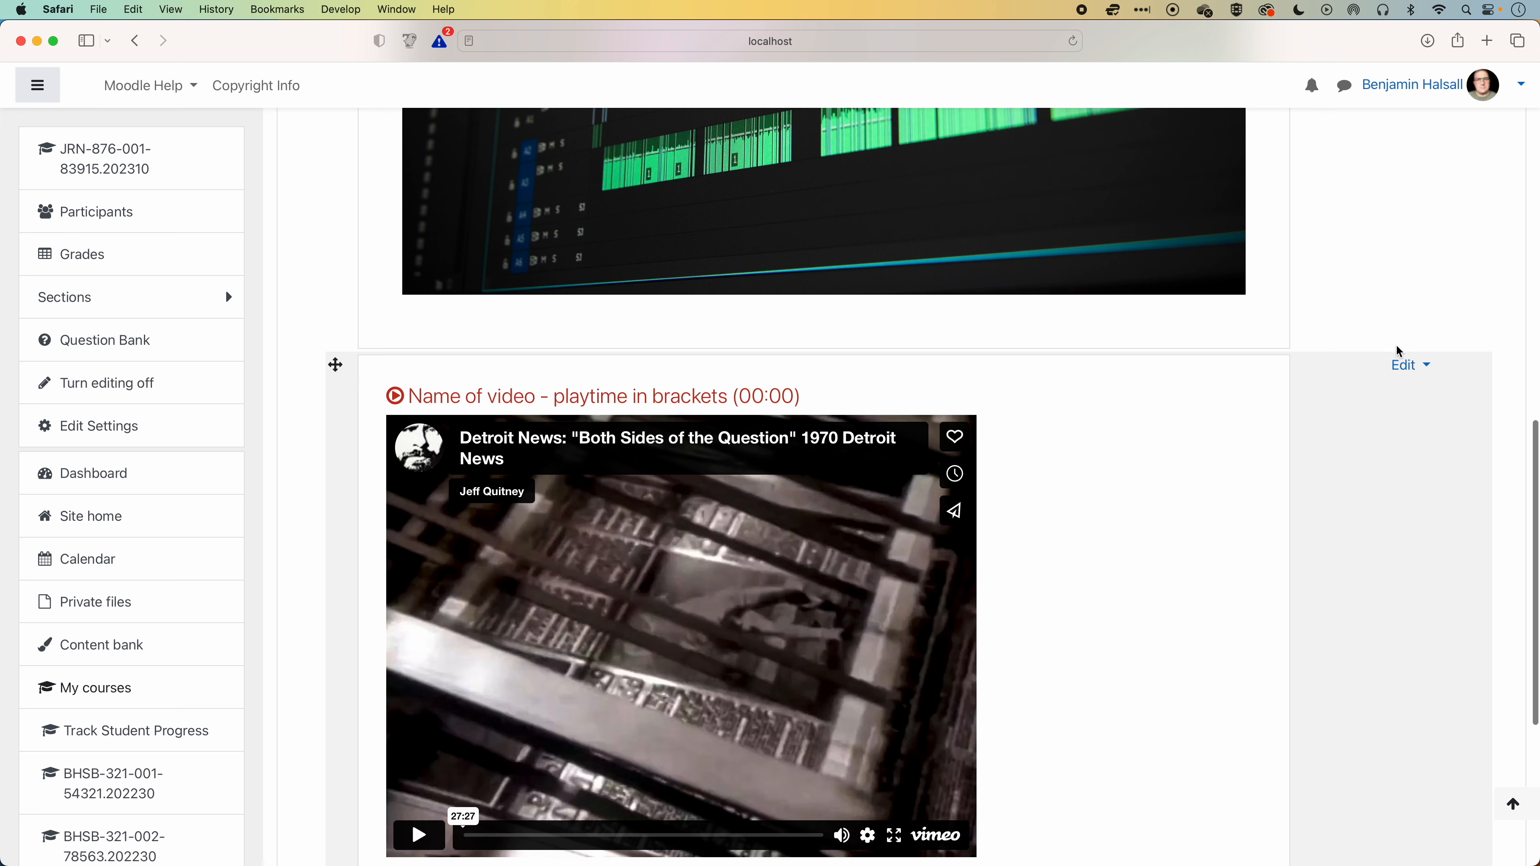
left_click(1405, 364)
left_click(1373, 398)
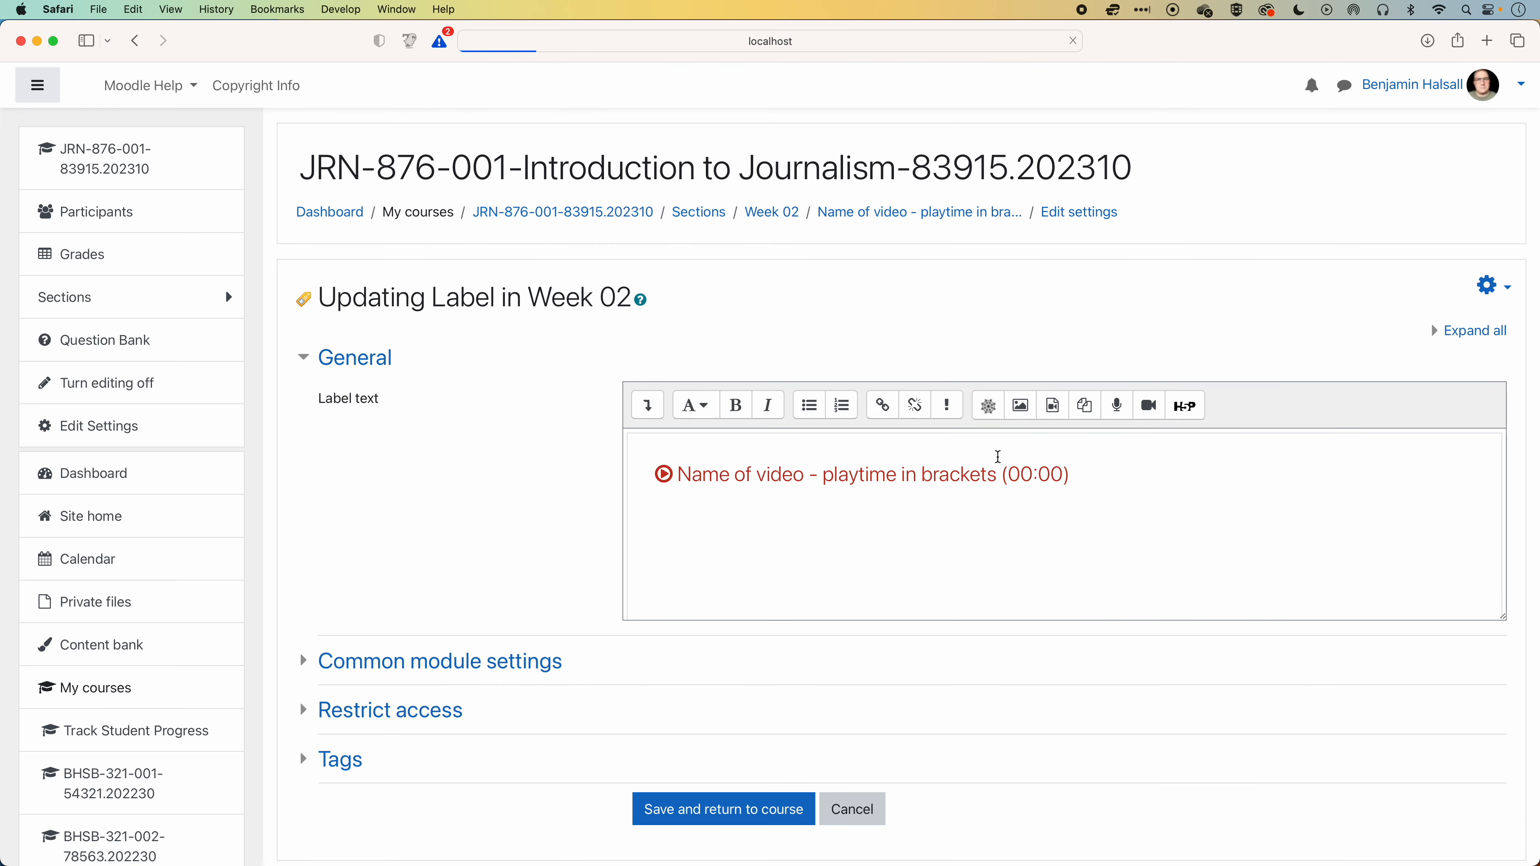
left_click_drag(681, 473, 805, 474)
type("Detroit News")
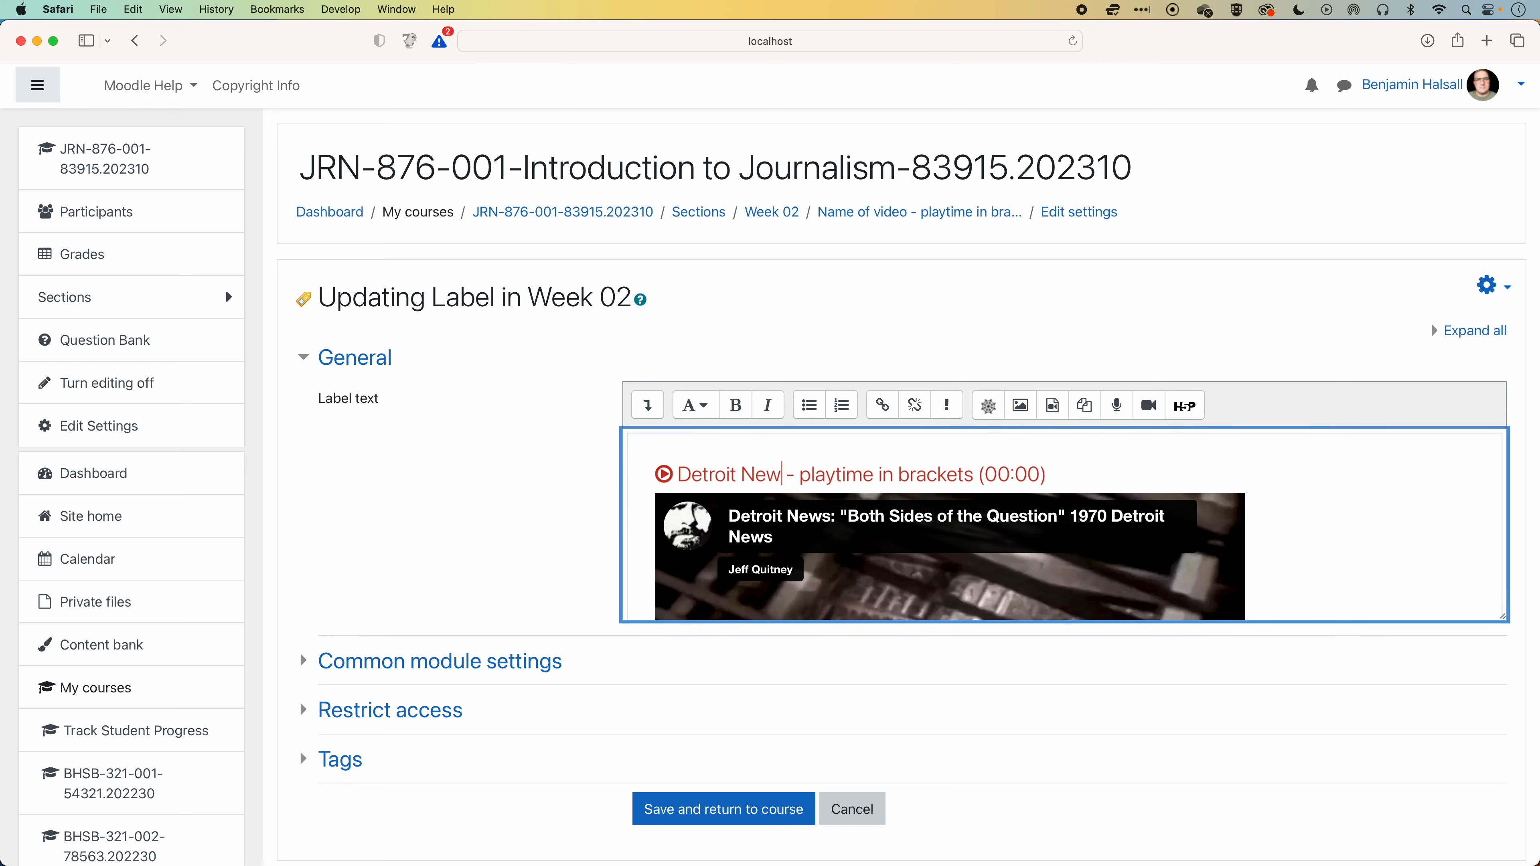
left_click_drag(813, 475, 992, 475)
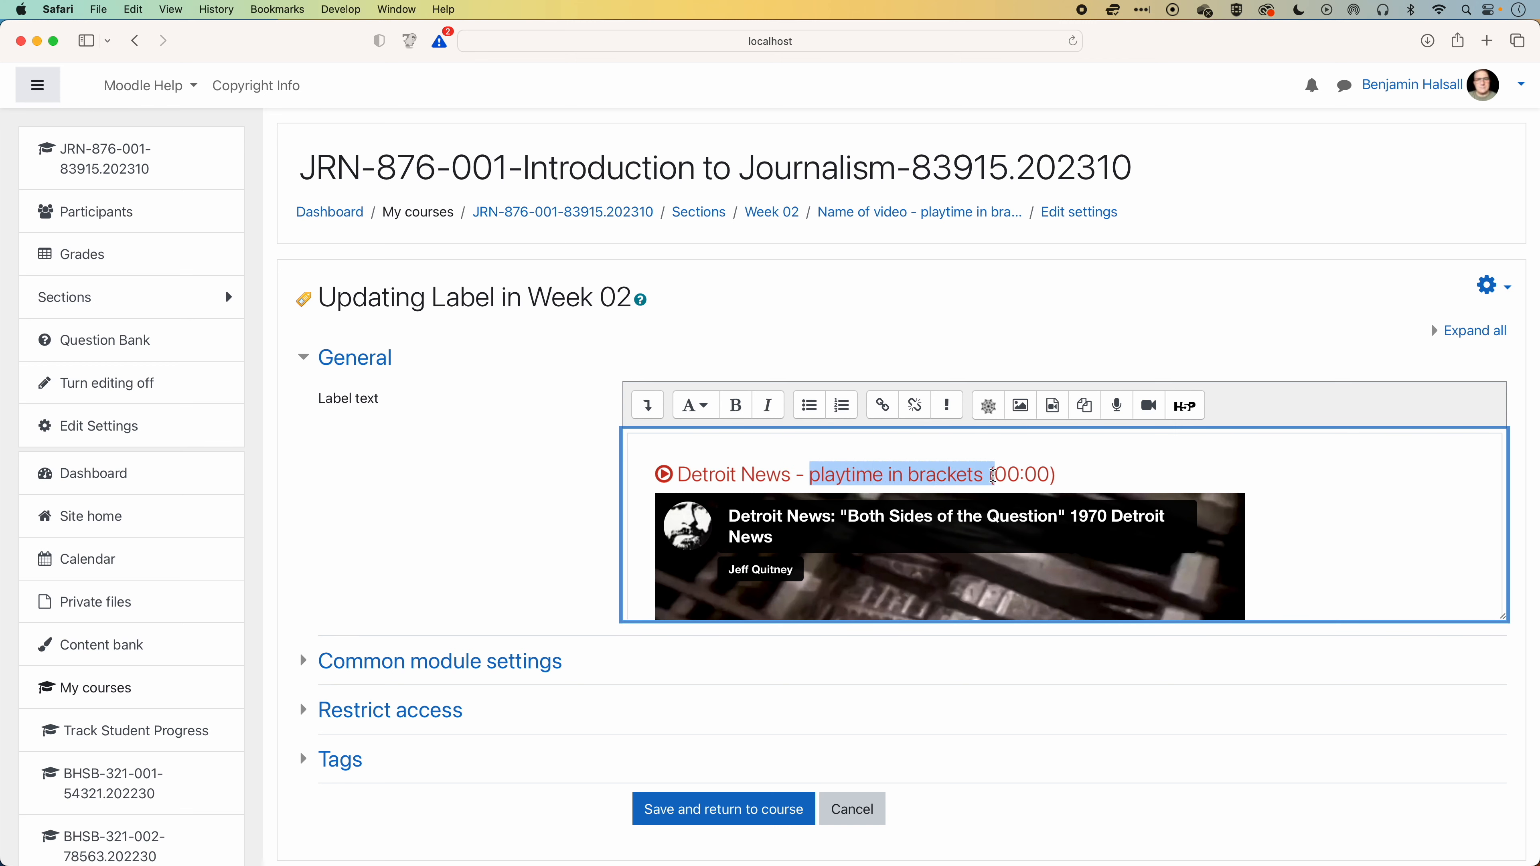
key("BackSpace")
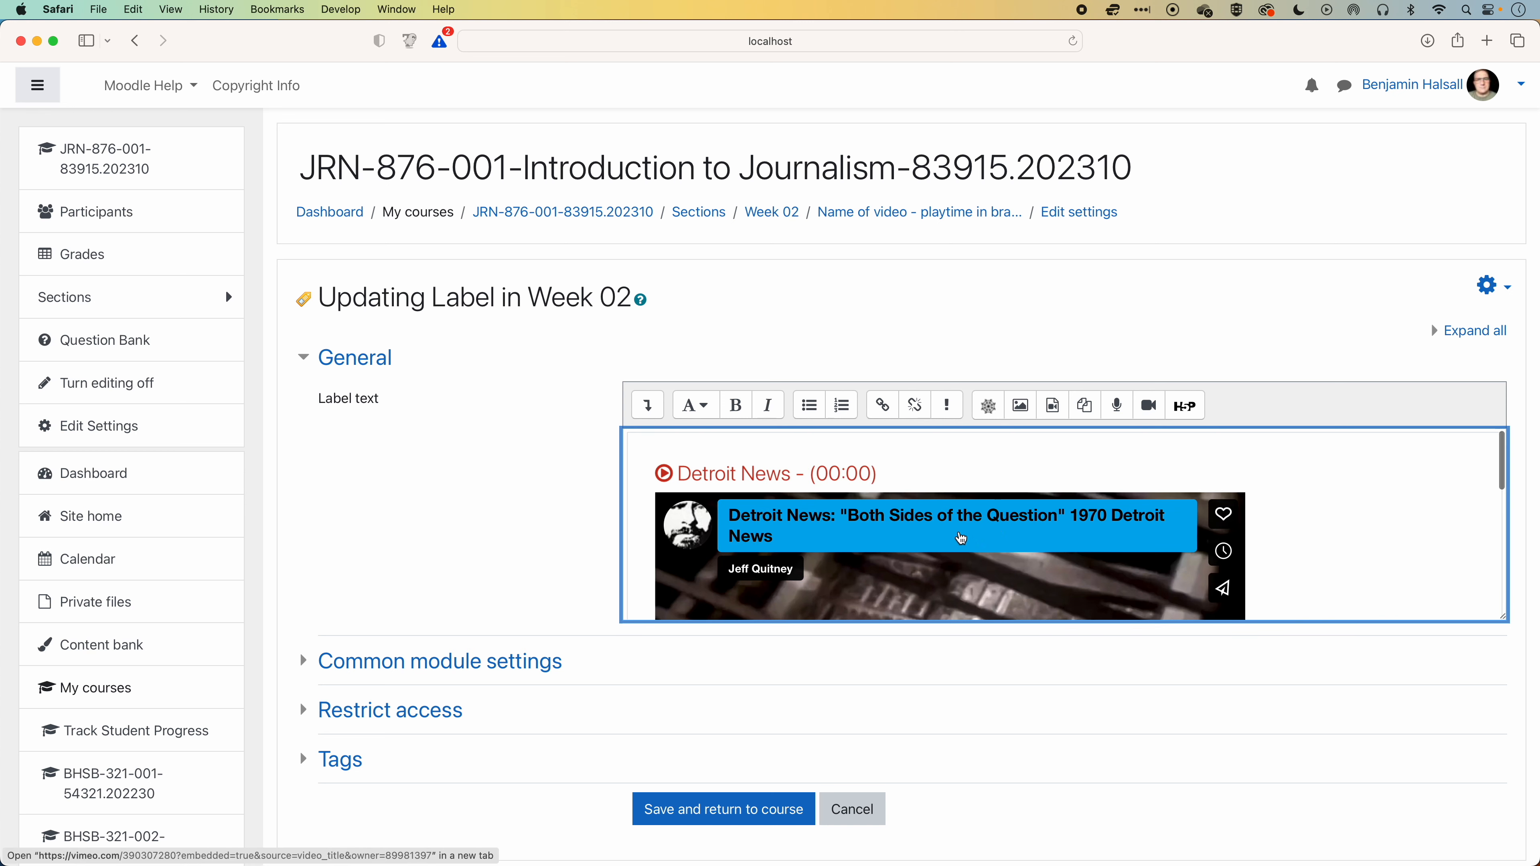
Set the playtime in the video label's heading to 27:27, matching the embedded video, then save and return to the course.
scroll(961, 538, "down", 5)
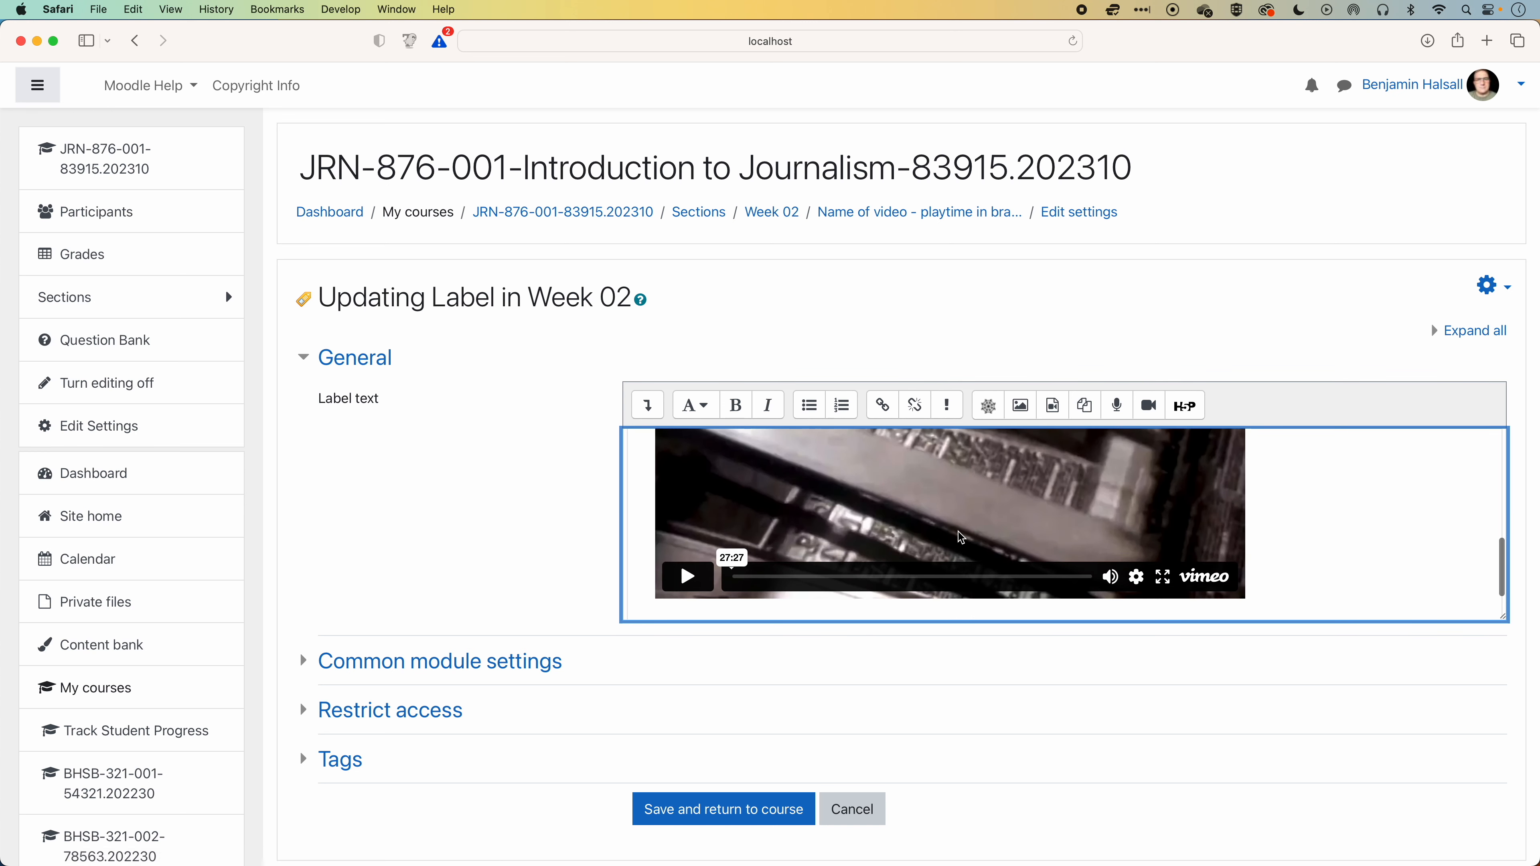
scroll(1004, 528, "up", 5)
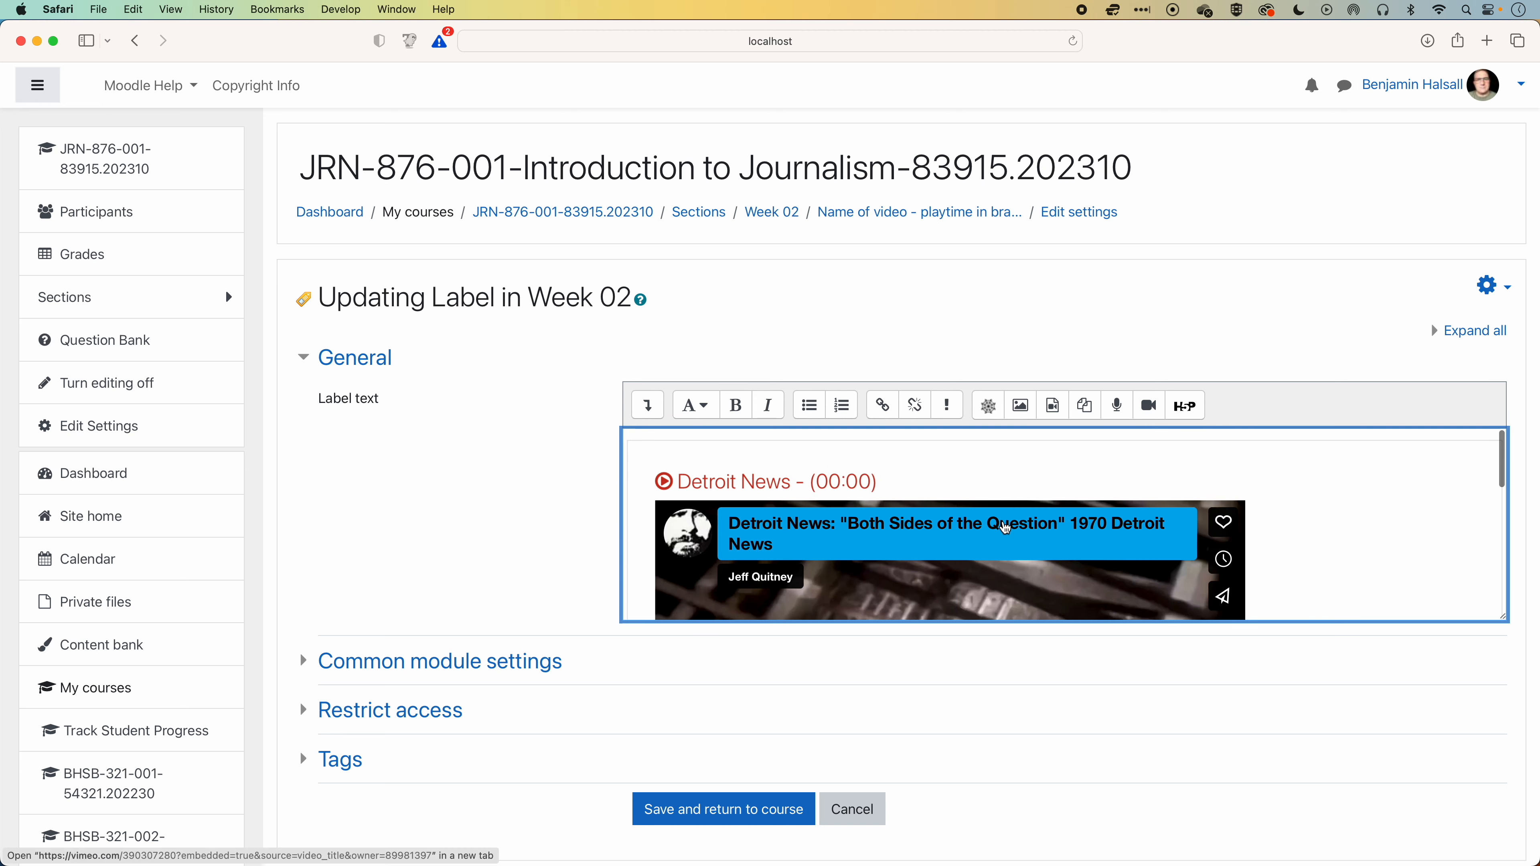
double_click(826, 474)
type("27")
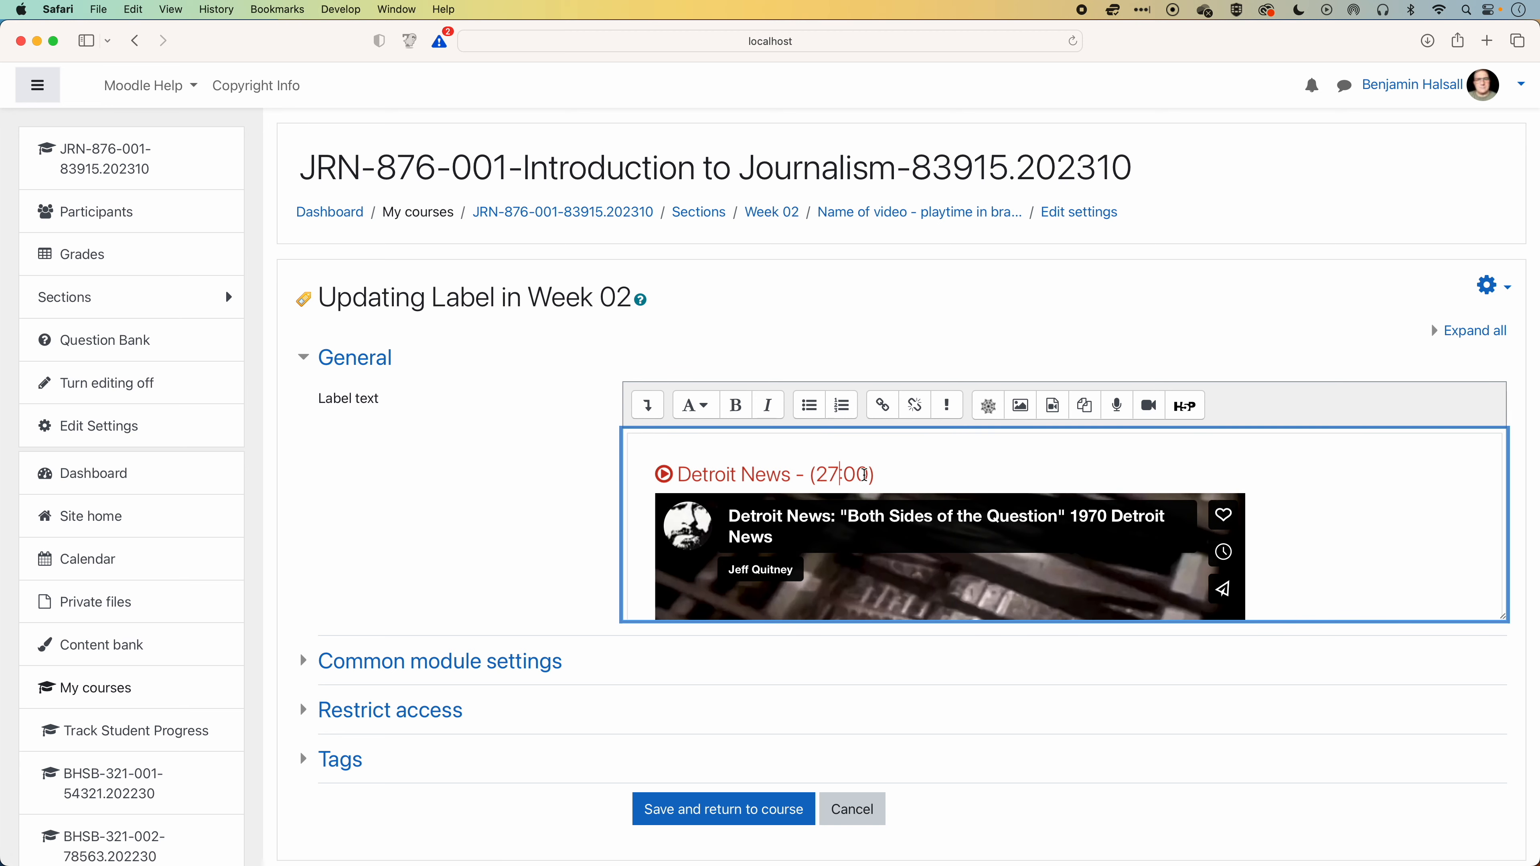
left_click_drag(849, 474, 866, 475)
type("27")
left_click(747, 810)
Review the Week 02 section with its announcement label and the embedded Detroit News video label.
scroll(782, 476, "down", 10)
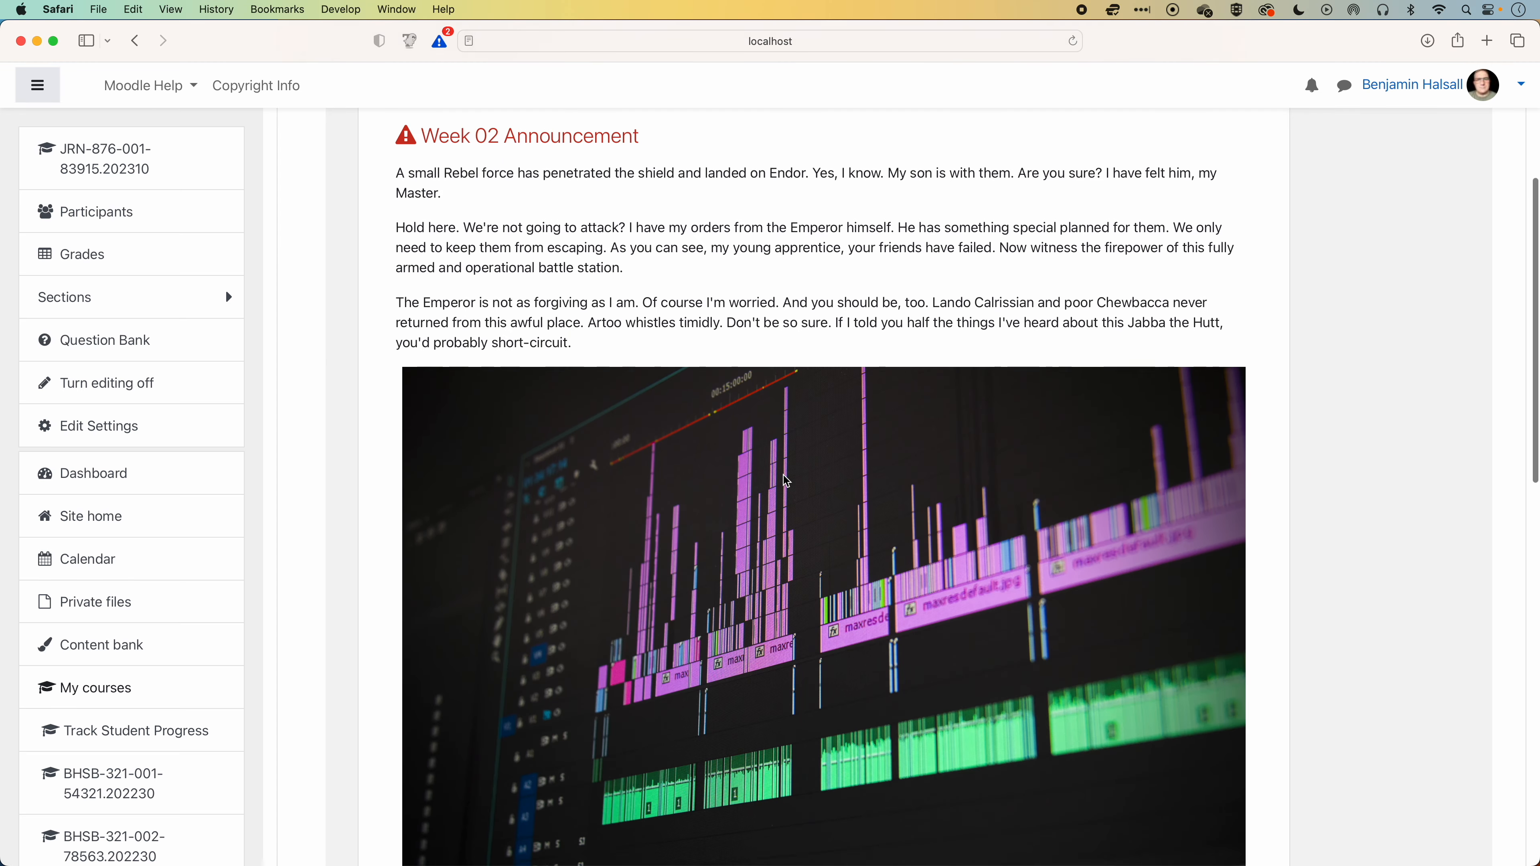
scroll(786, 481, "down", 3)
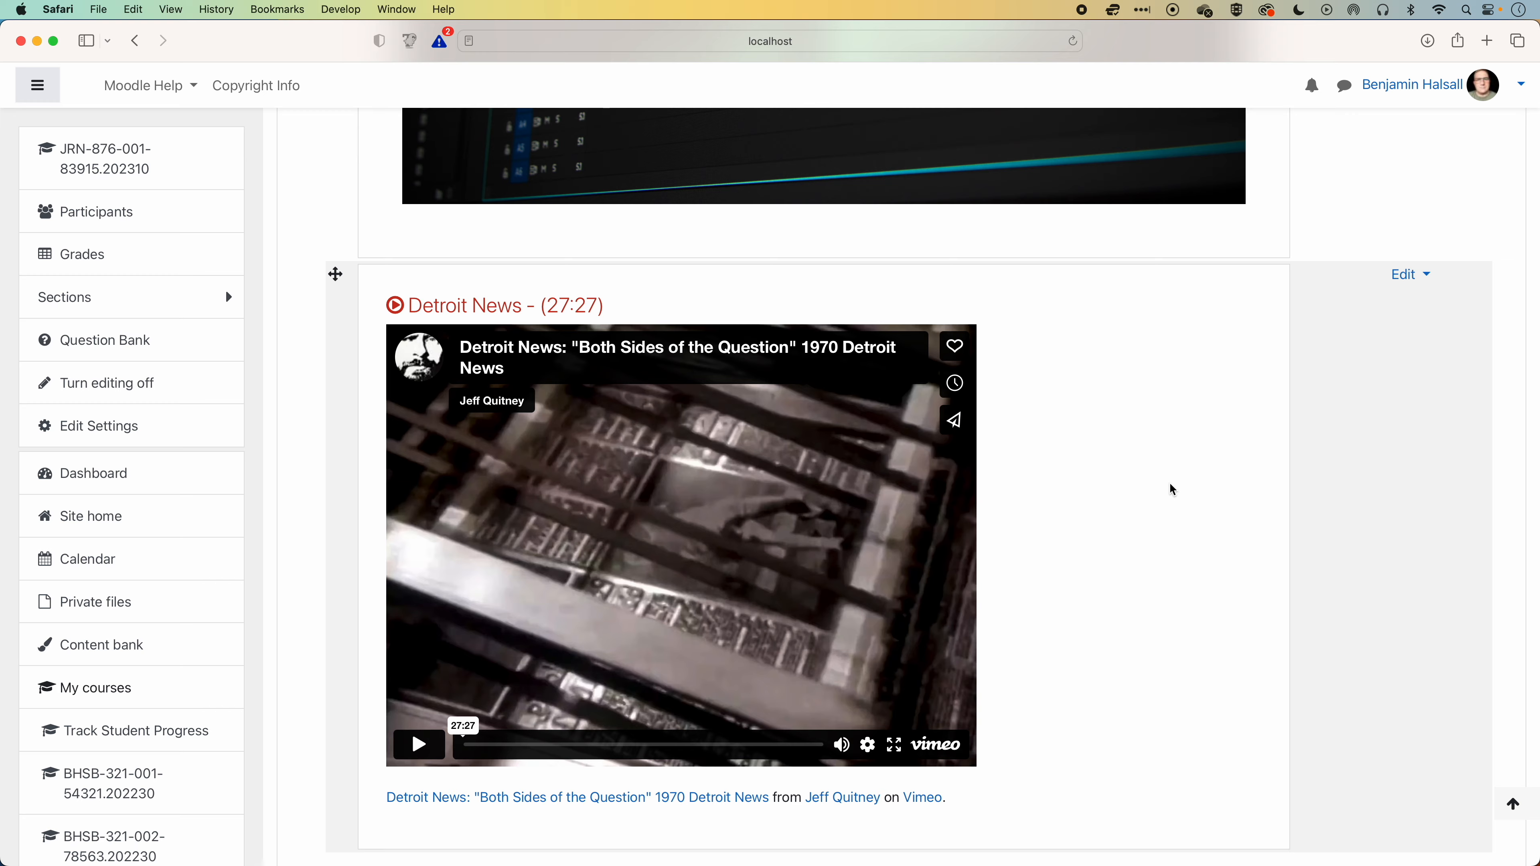
scroll(1170, 484, "down", 2)
scroll(1170, 484, "up", 3)
scroll(1169, 484, "up", 6)
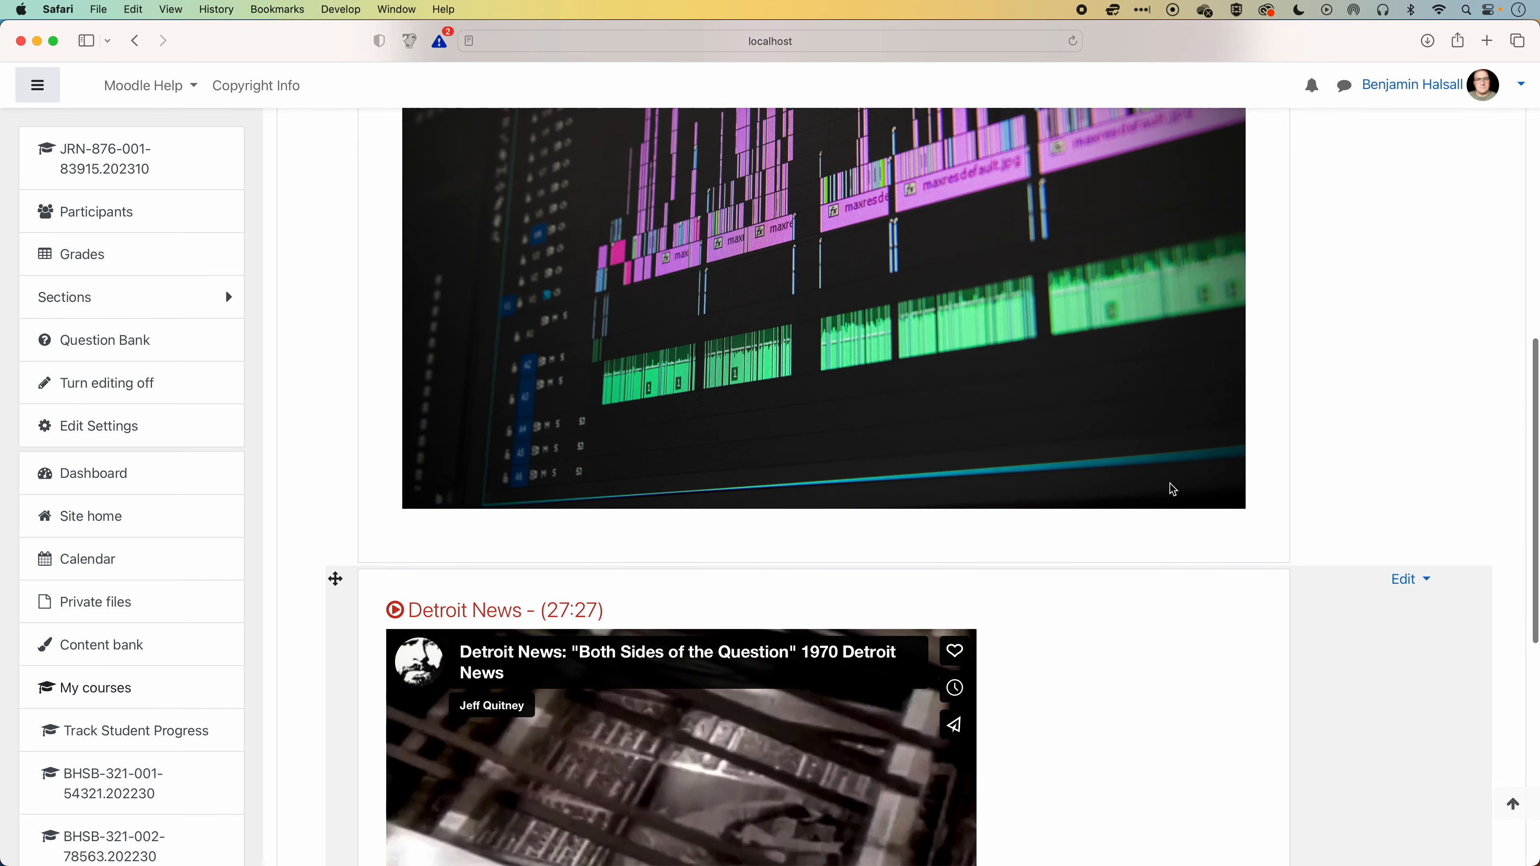
scroll(1174, 489, "up", 10)
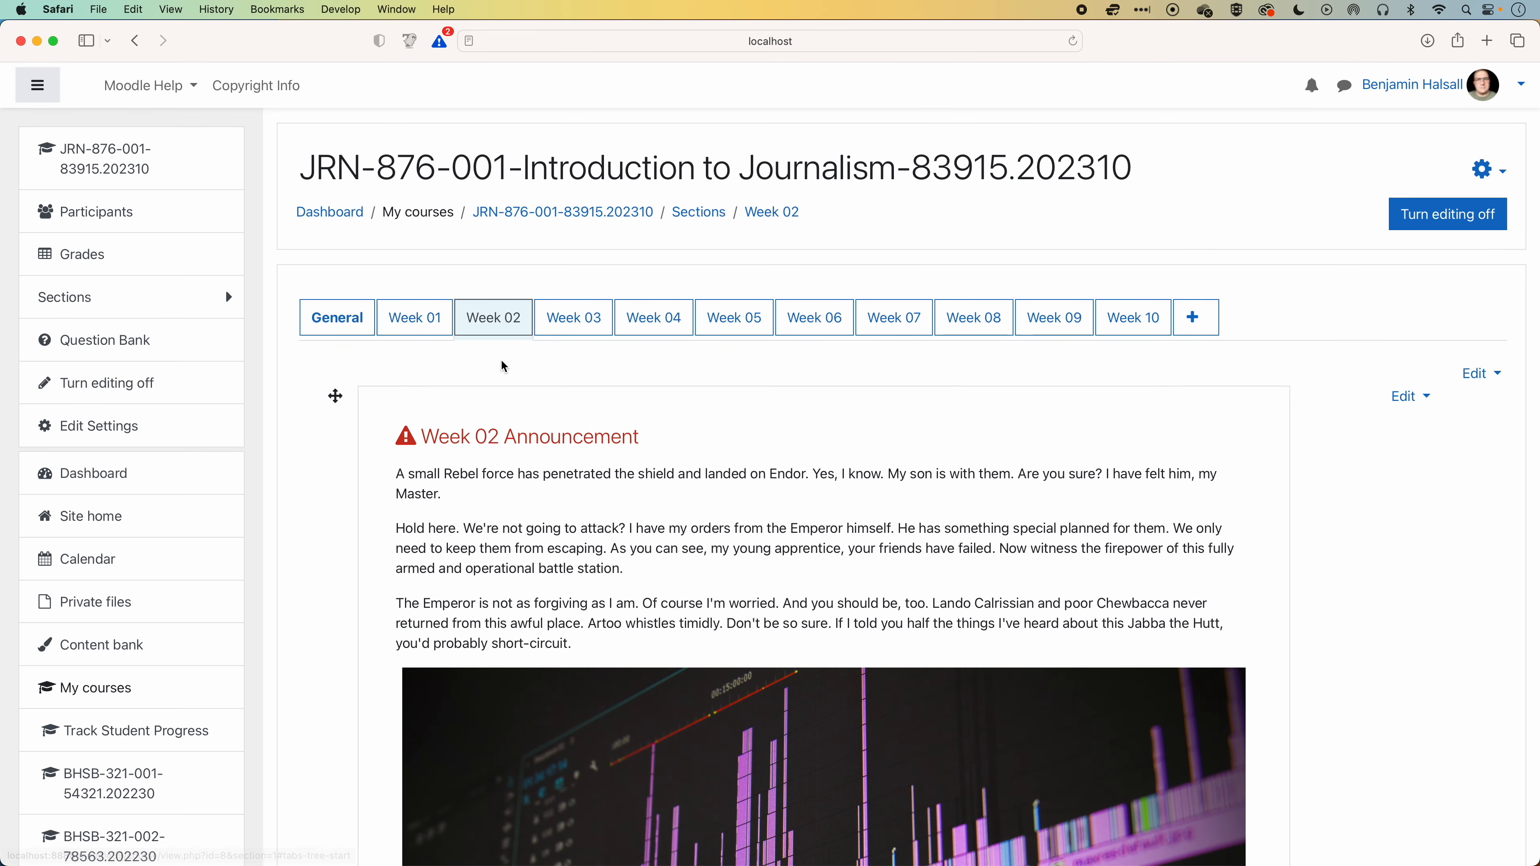
In Week 01, follow the "What is videography?" label link to its forum, go back and examine the forum entry below the label.
left_click(431, 328)
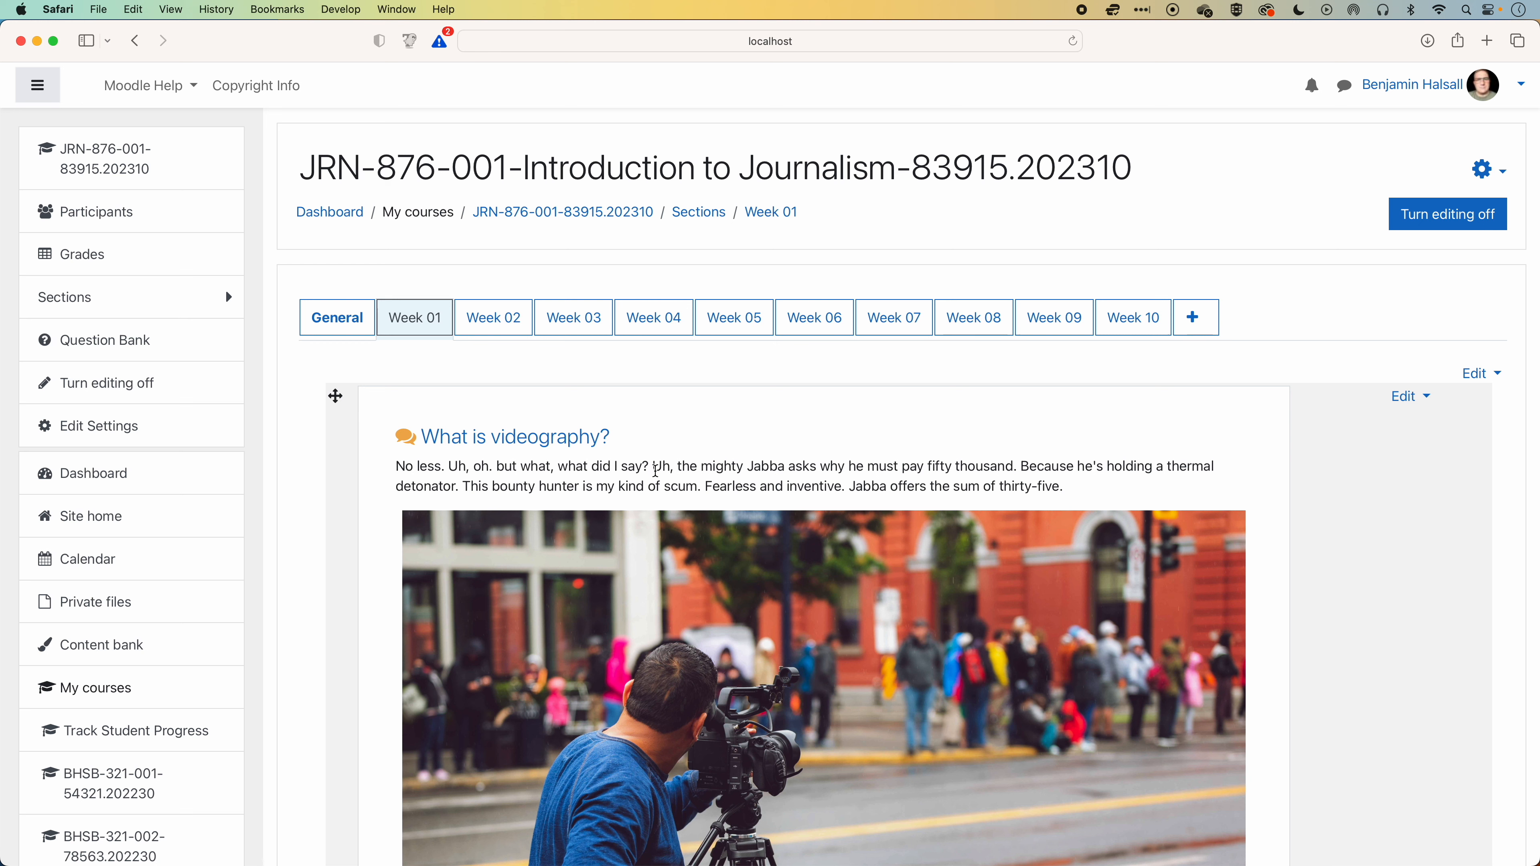
scroll(570, 455, "down", 1)
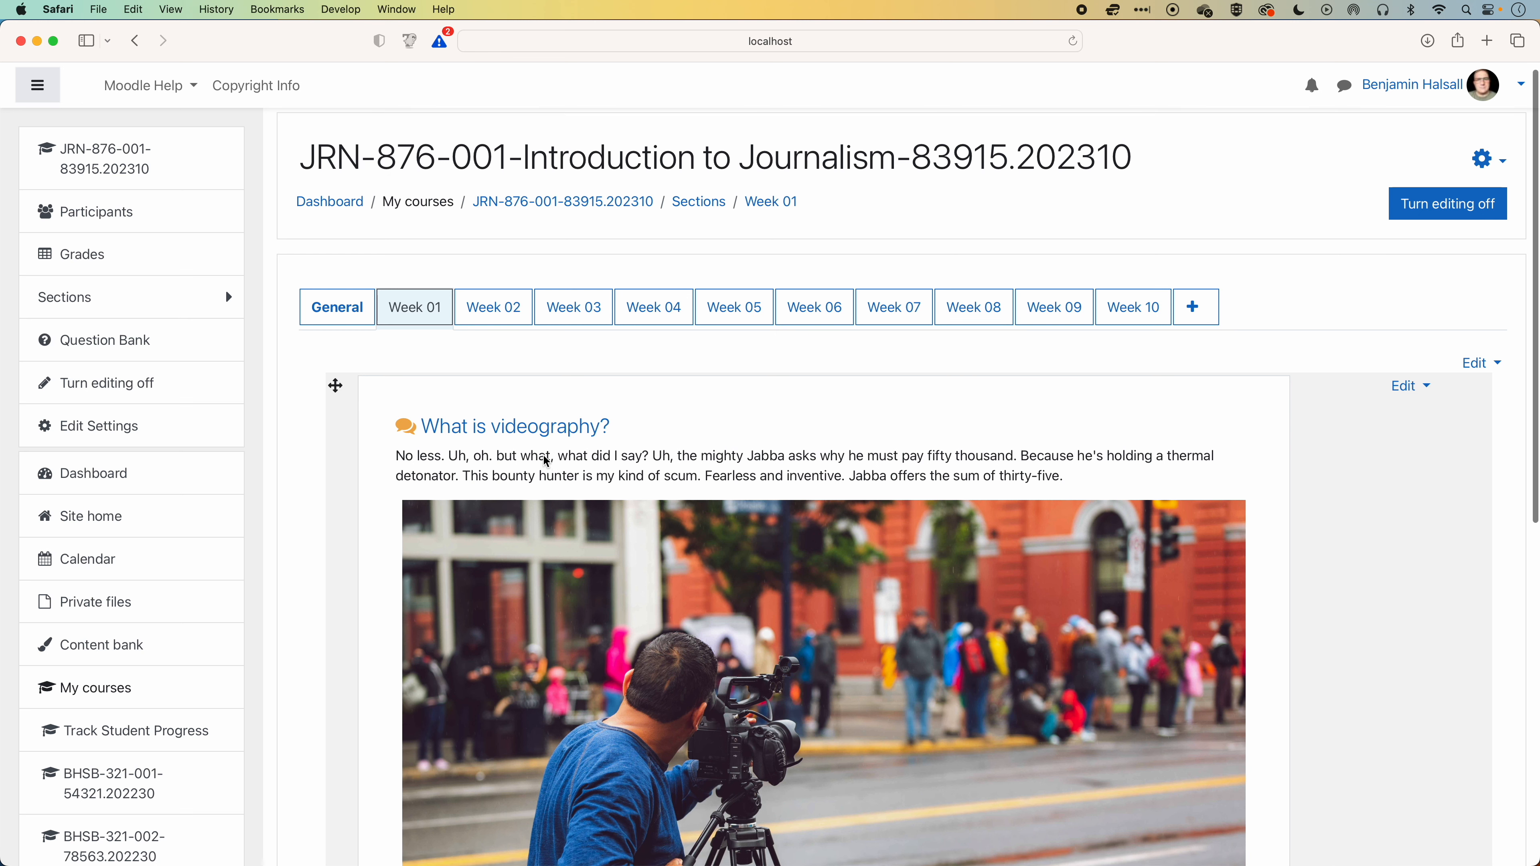
left_click(509, 426)
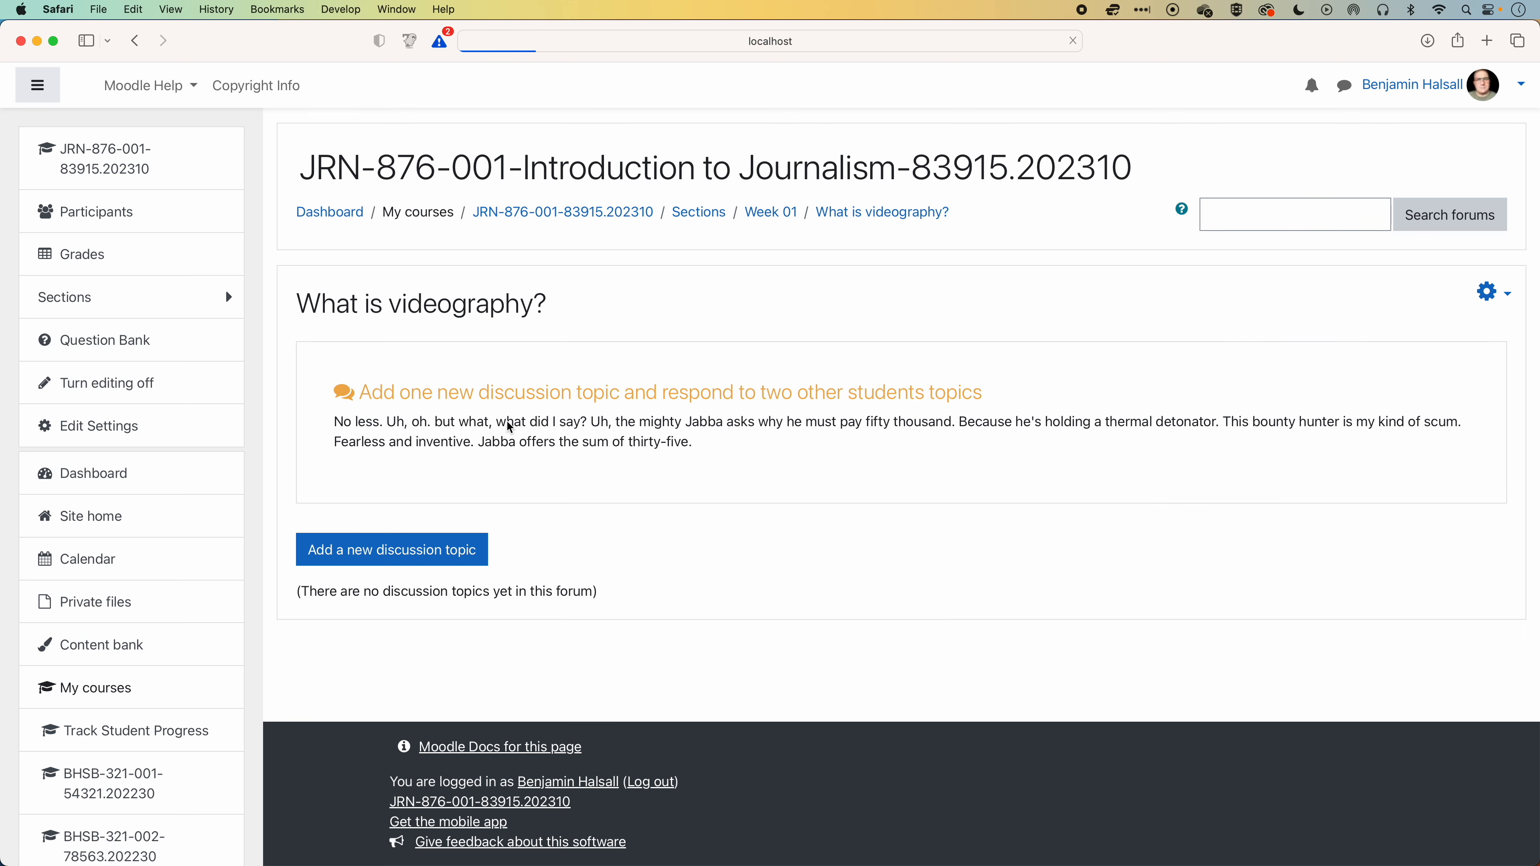
left_click(135, 40)
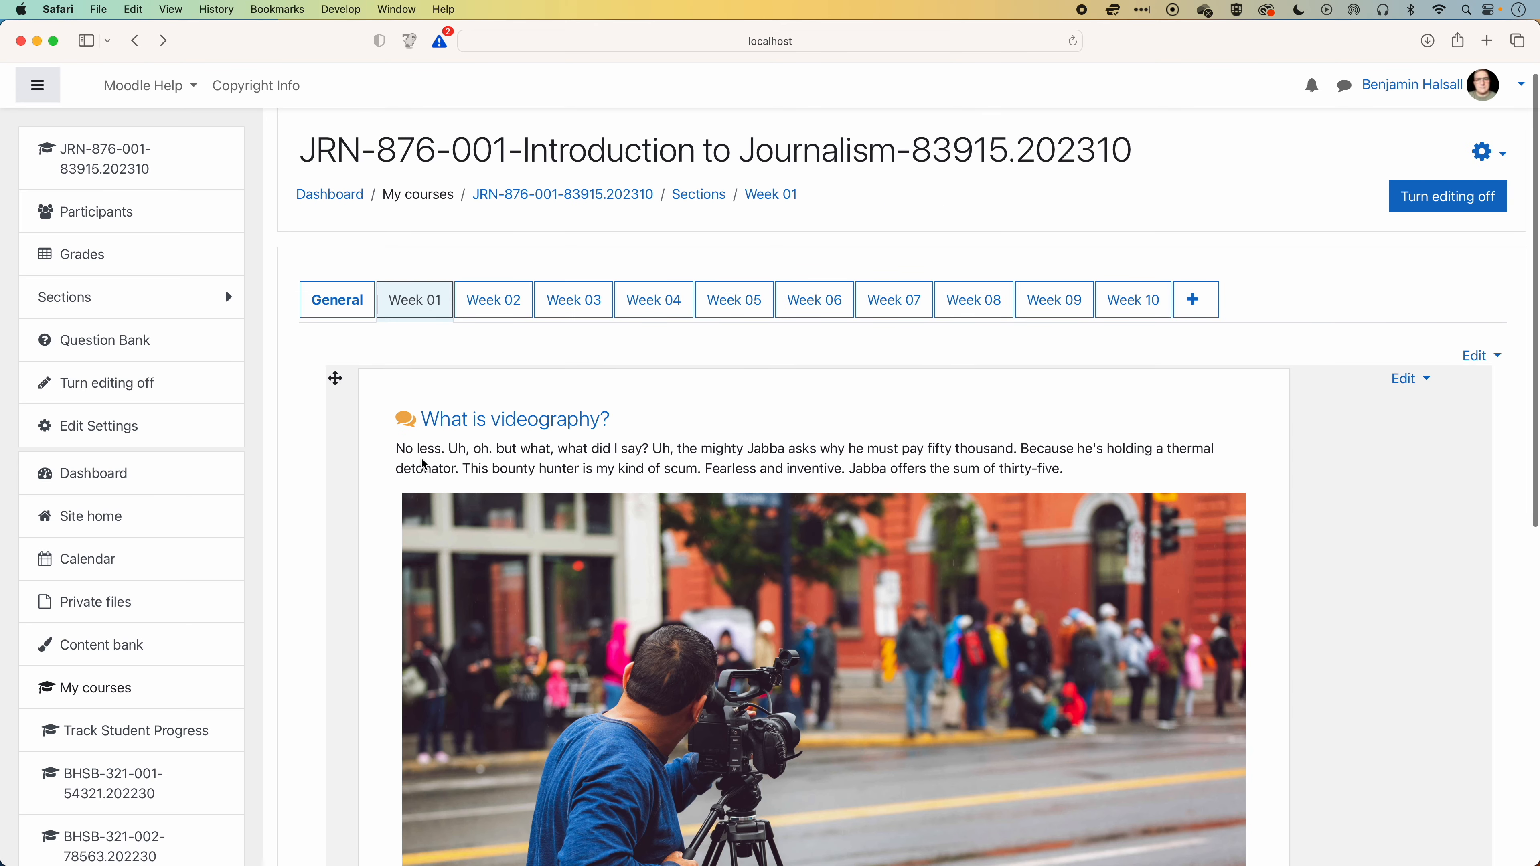
scroll(424, 464, "down", 5)
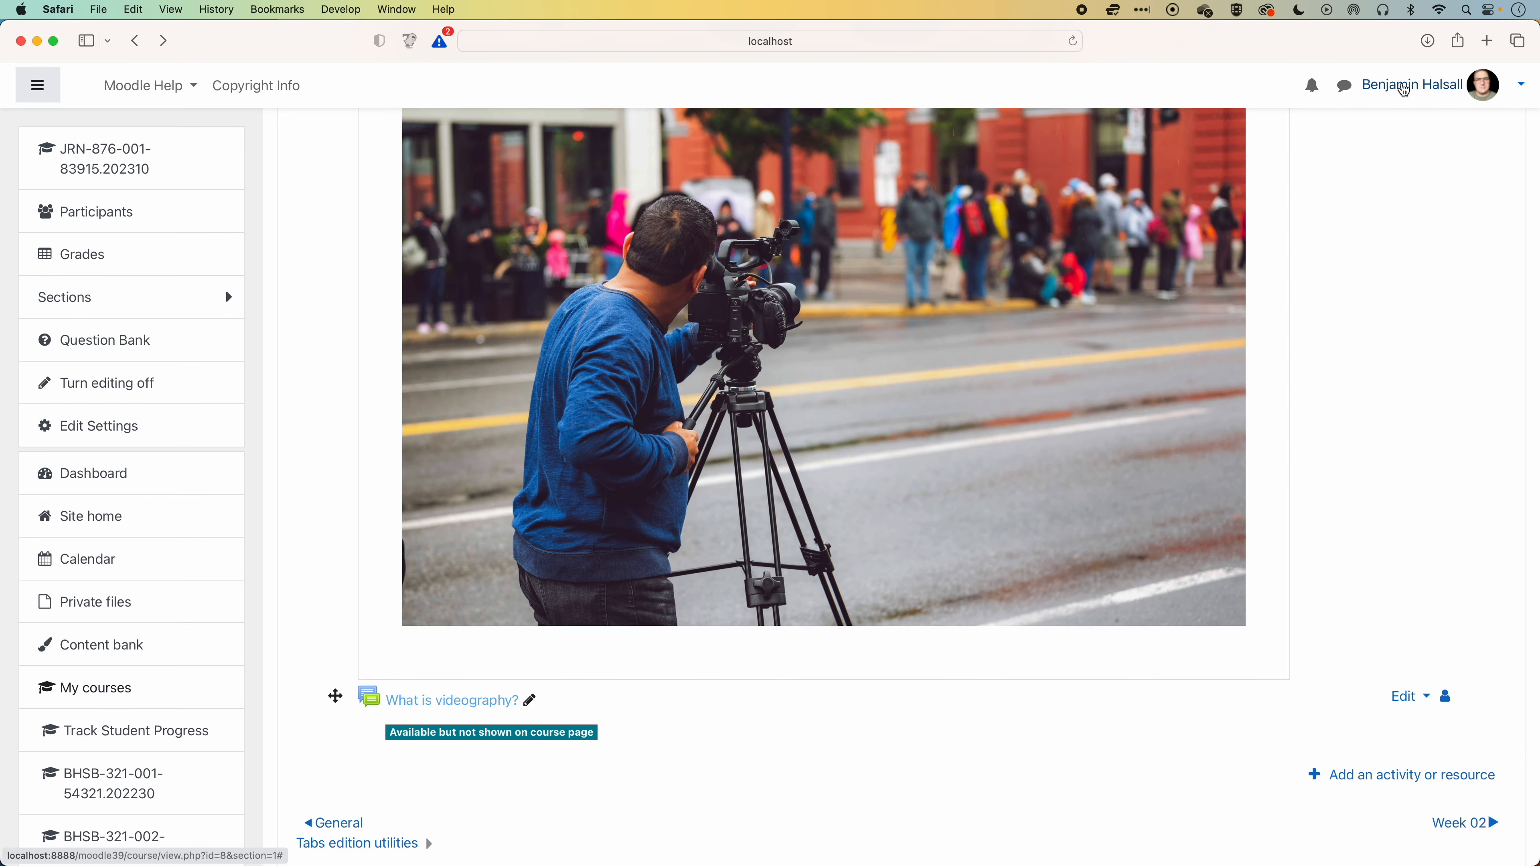
Switch to the Student role, check Week 01, open the forum through the label's "What is videography?" link and return to Week 01.
left_click(1517, 85)
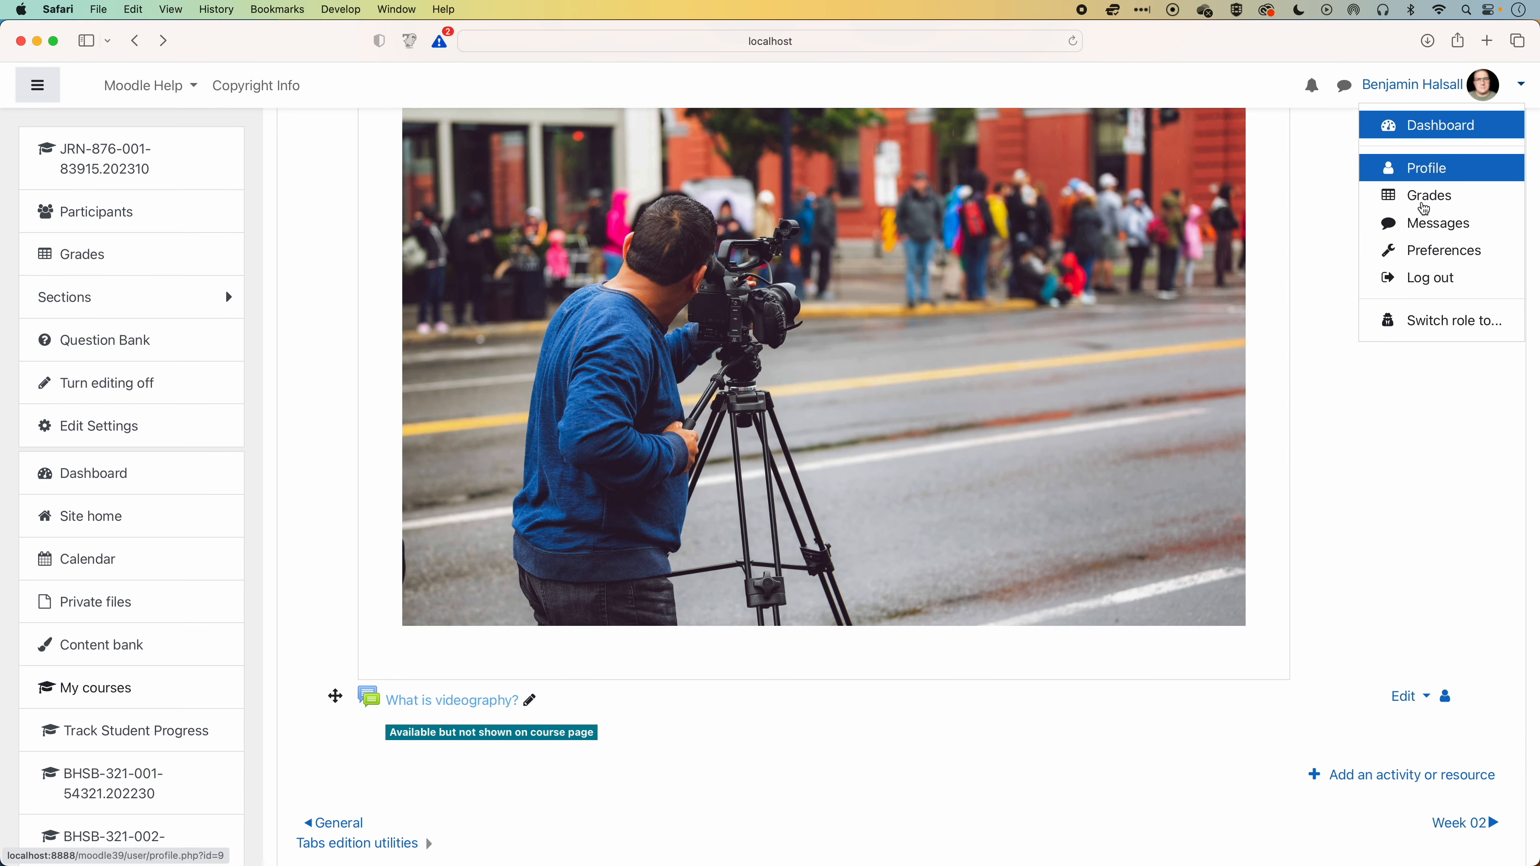
left_click(1433, 320)
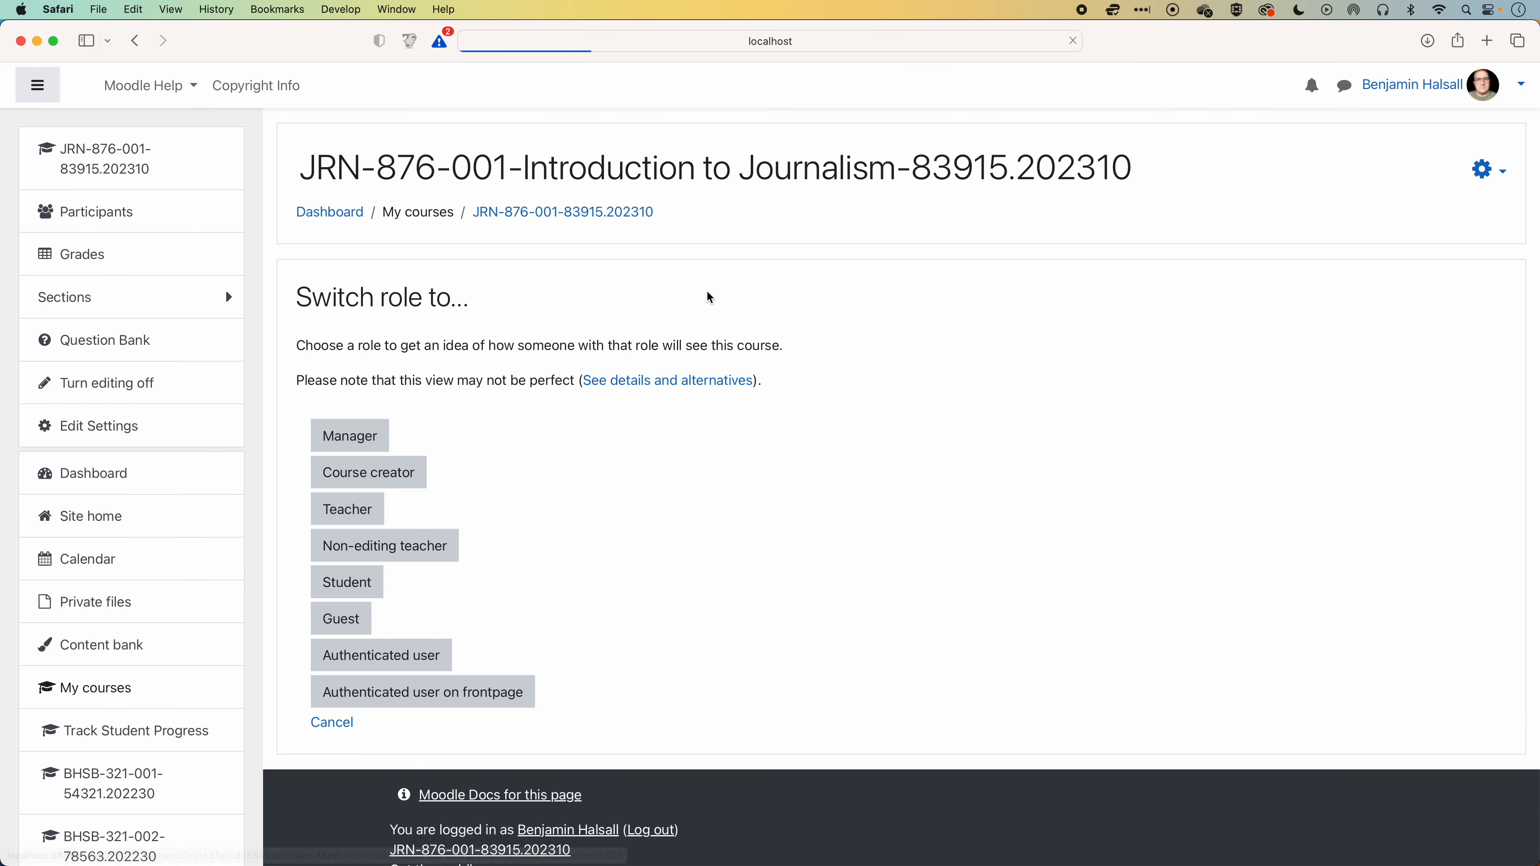
left_click(347, 583)
scroll(547, 459, "down", 10)
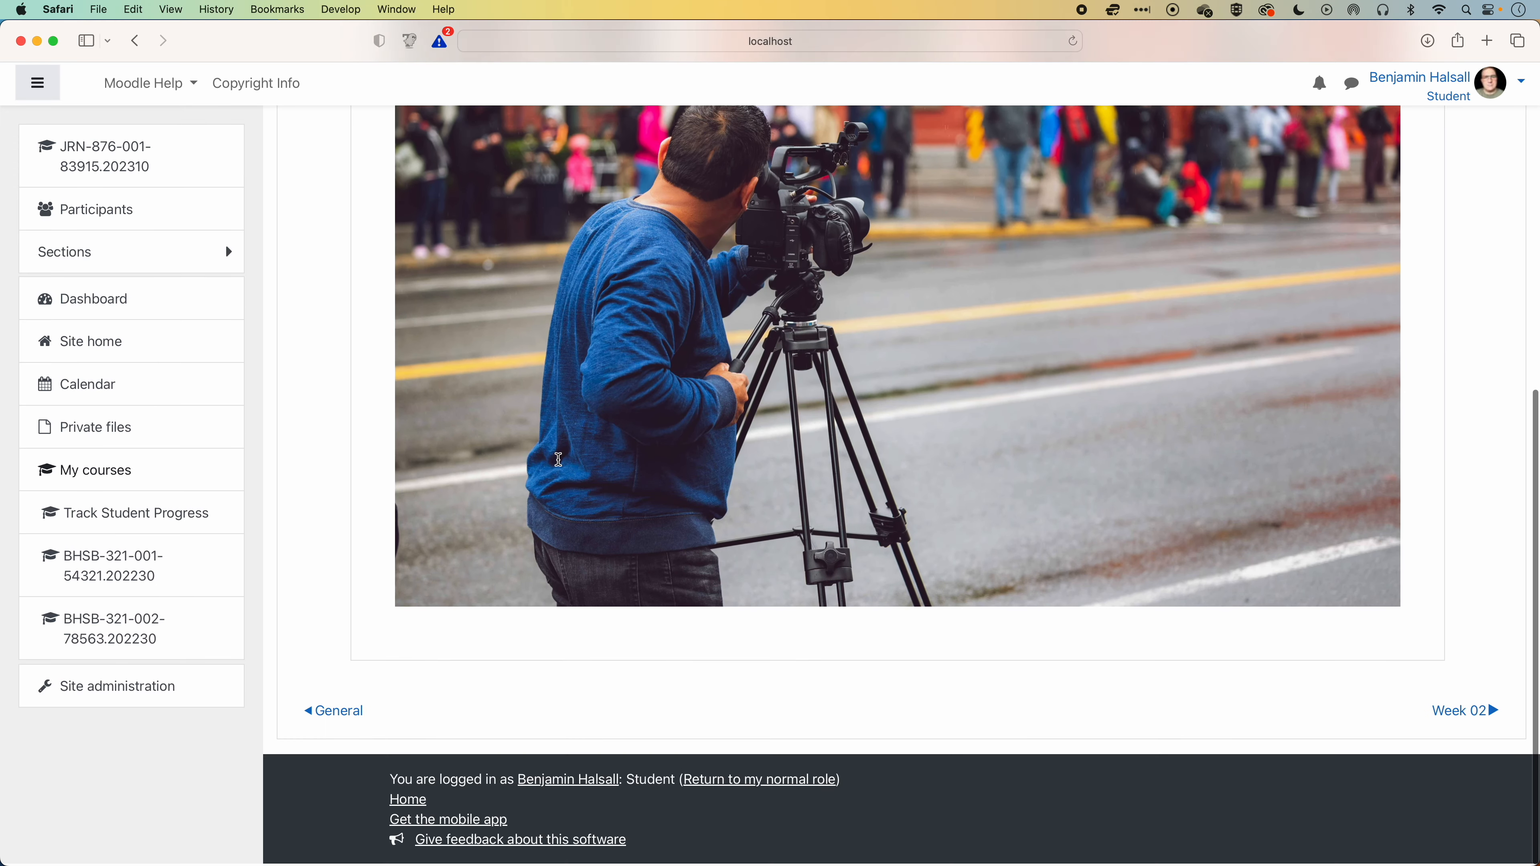
scroll(540, 446, "up", 6)
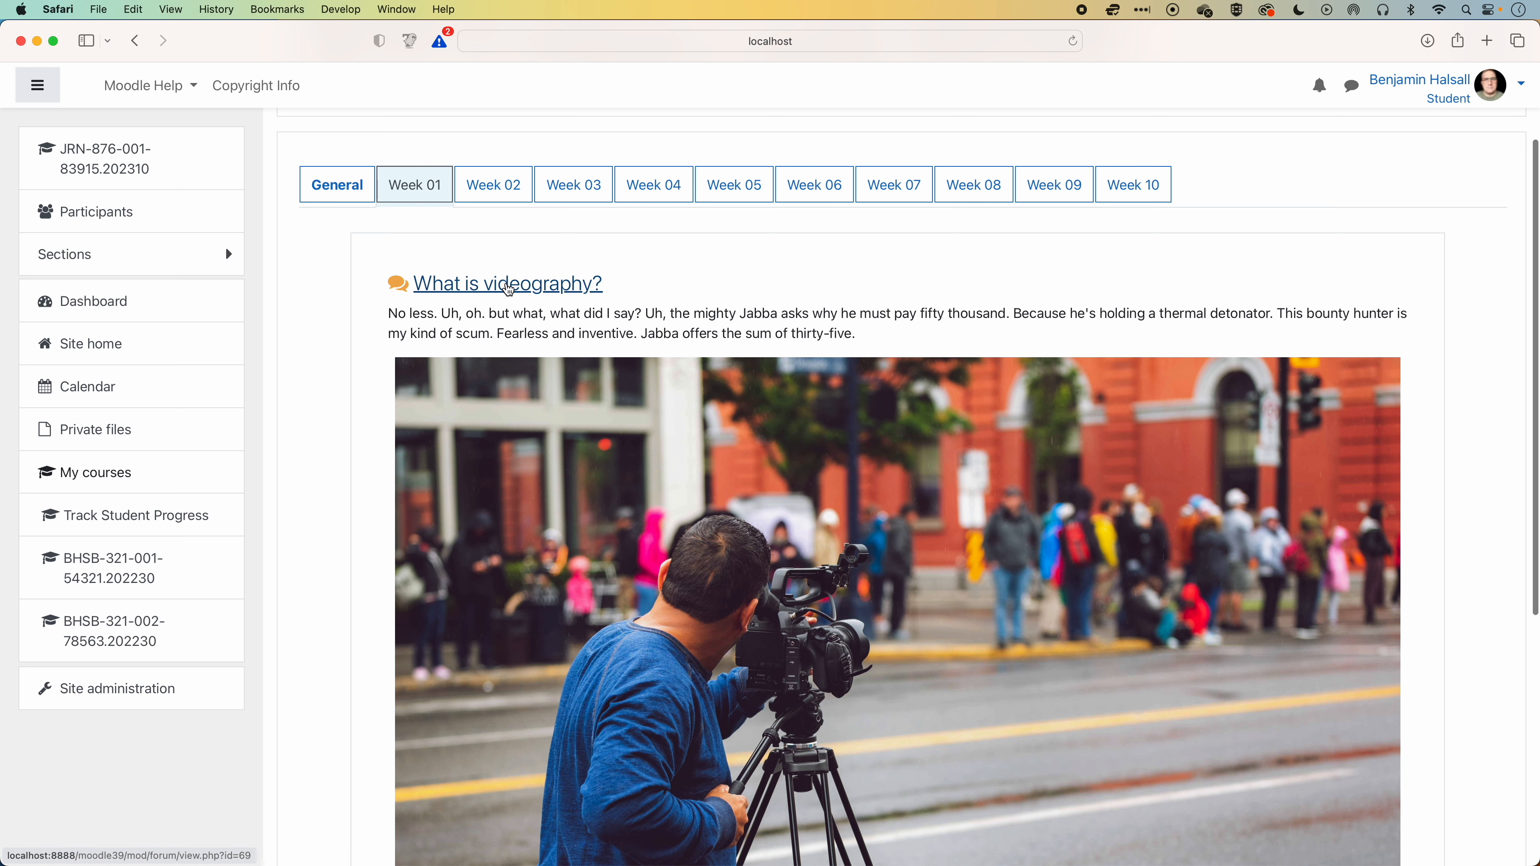
left_click(508, 290)
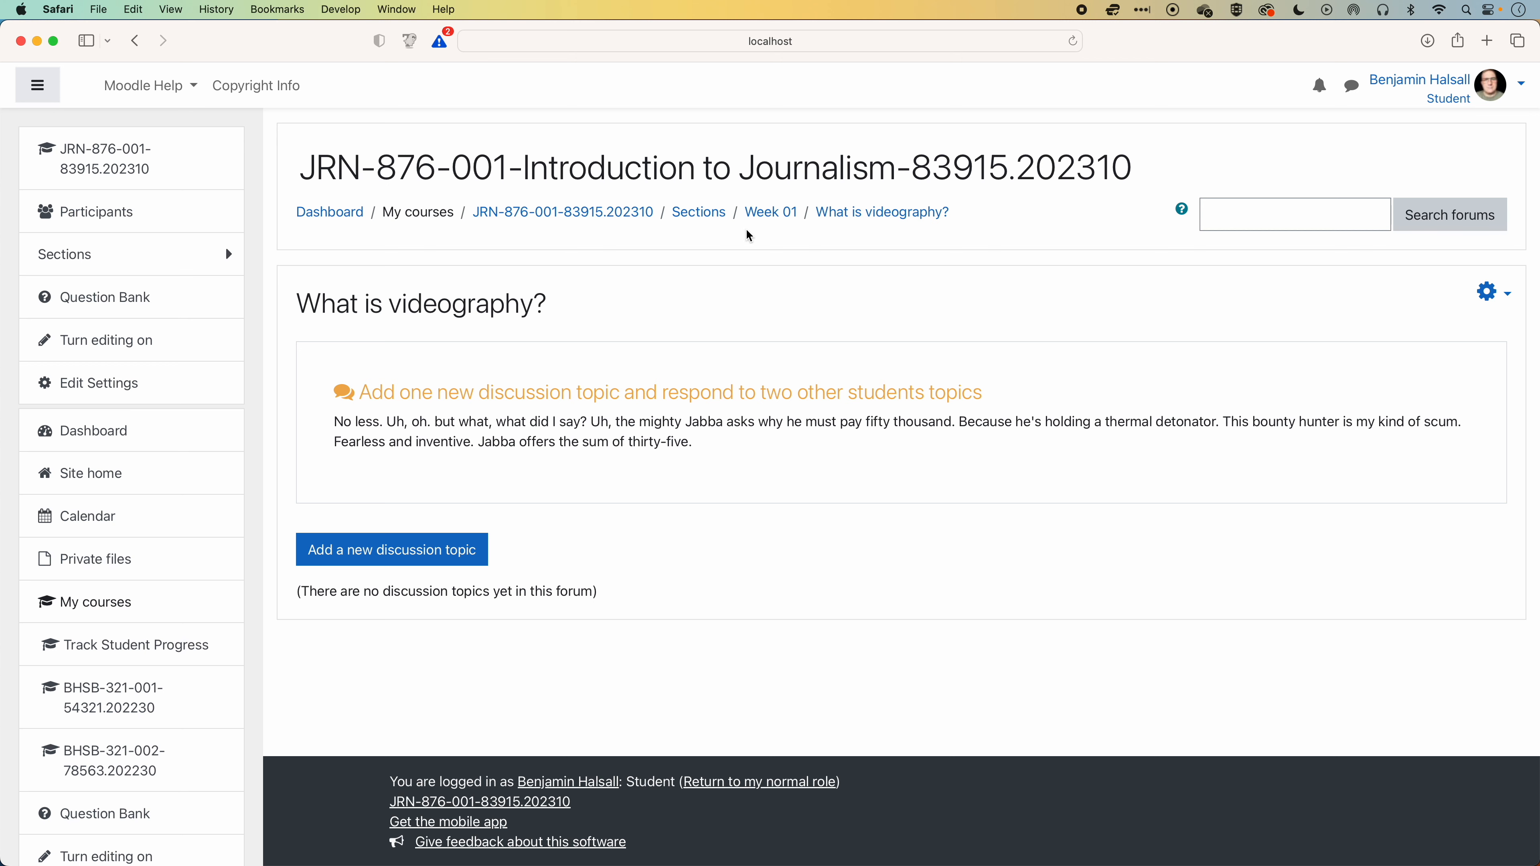
left_click(775, 214)
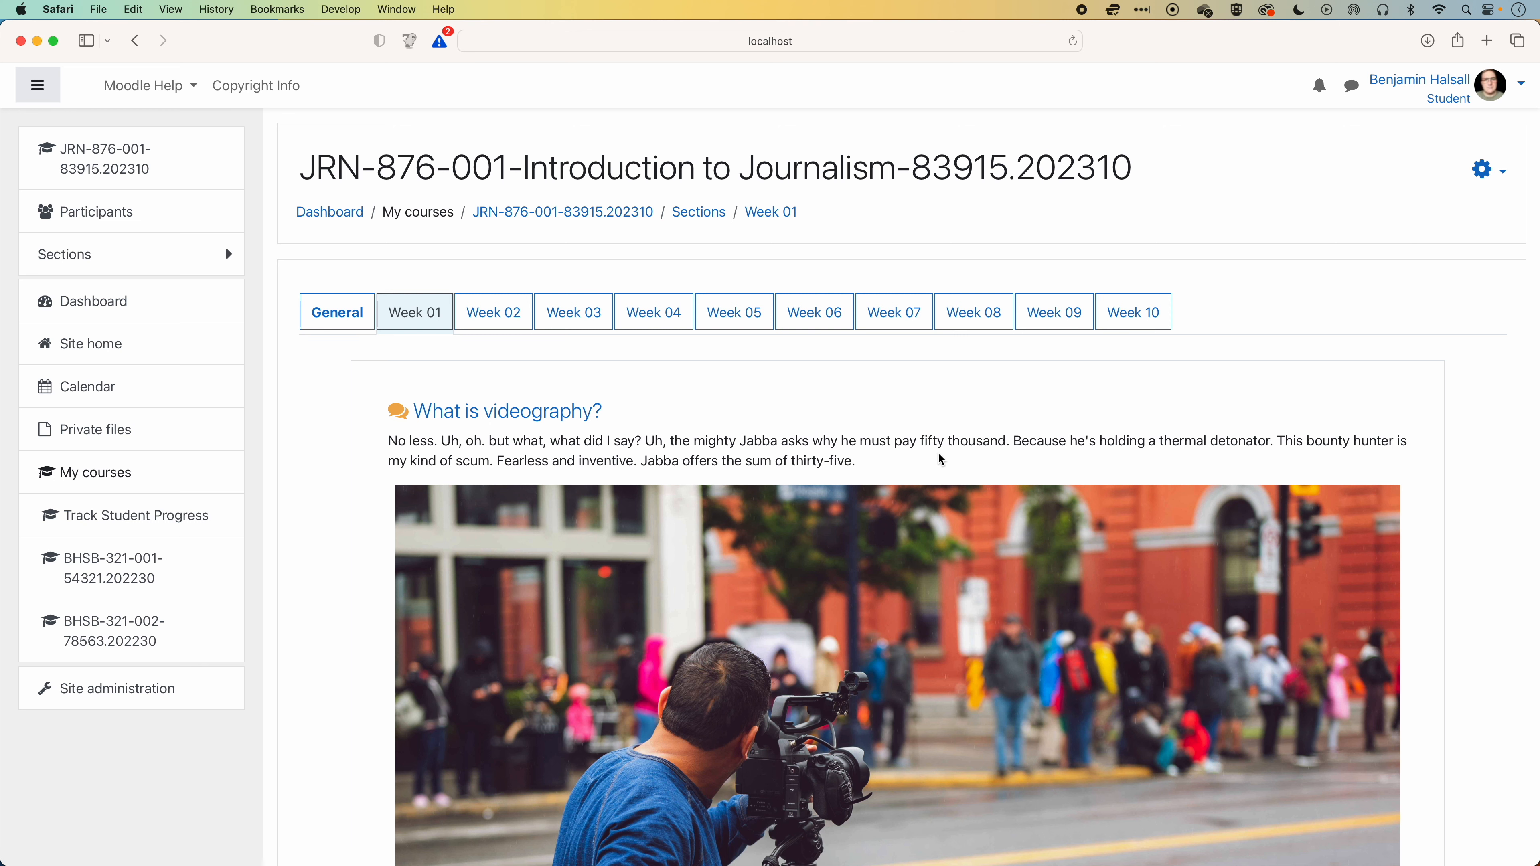
Return to the normal role and turn editing on for the Week 01 section.
left_click(1420, 82)
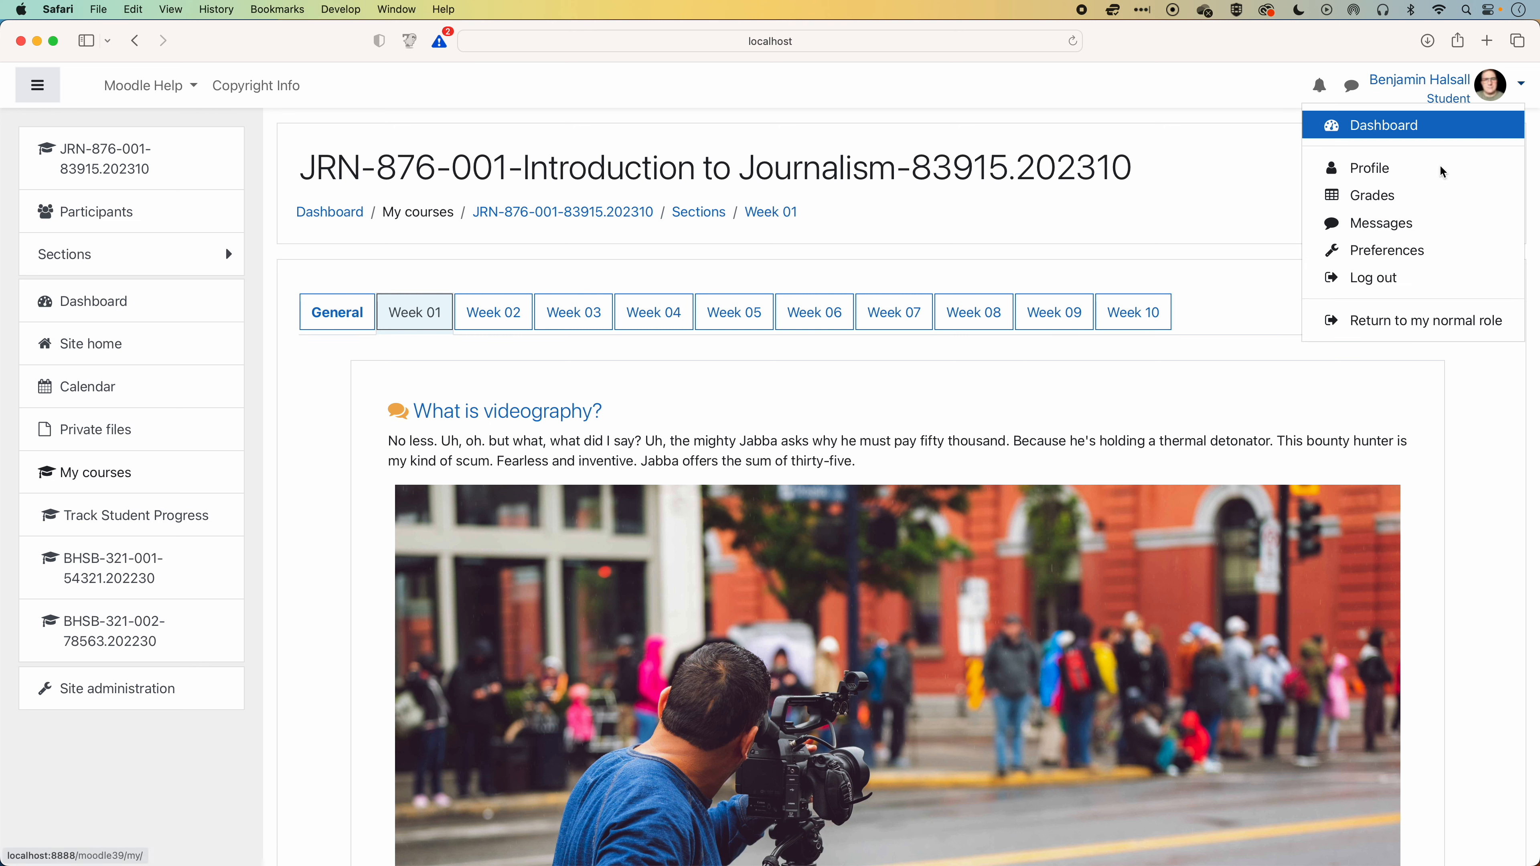
left_click(1382, 320)
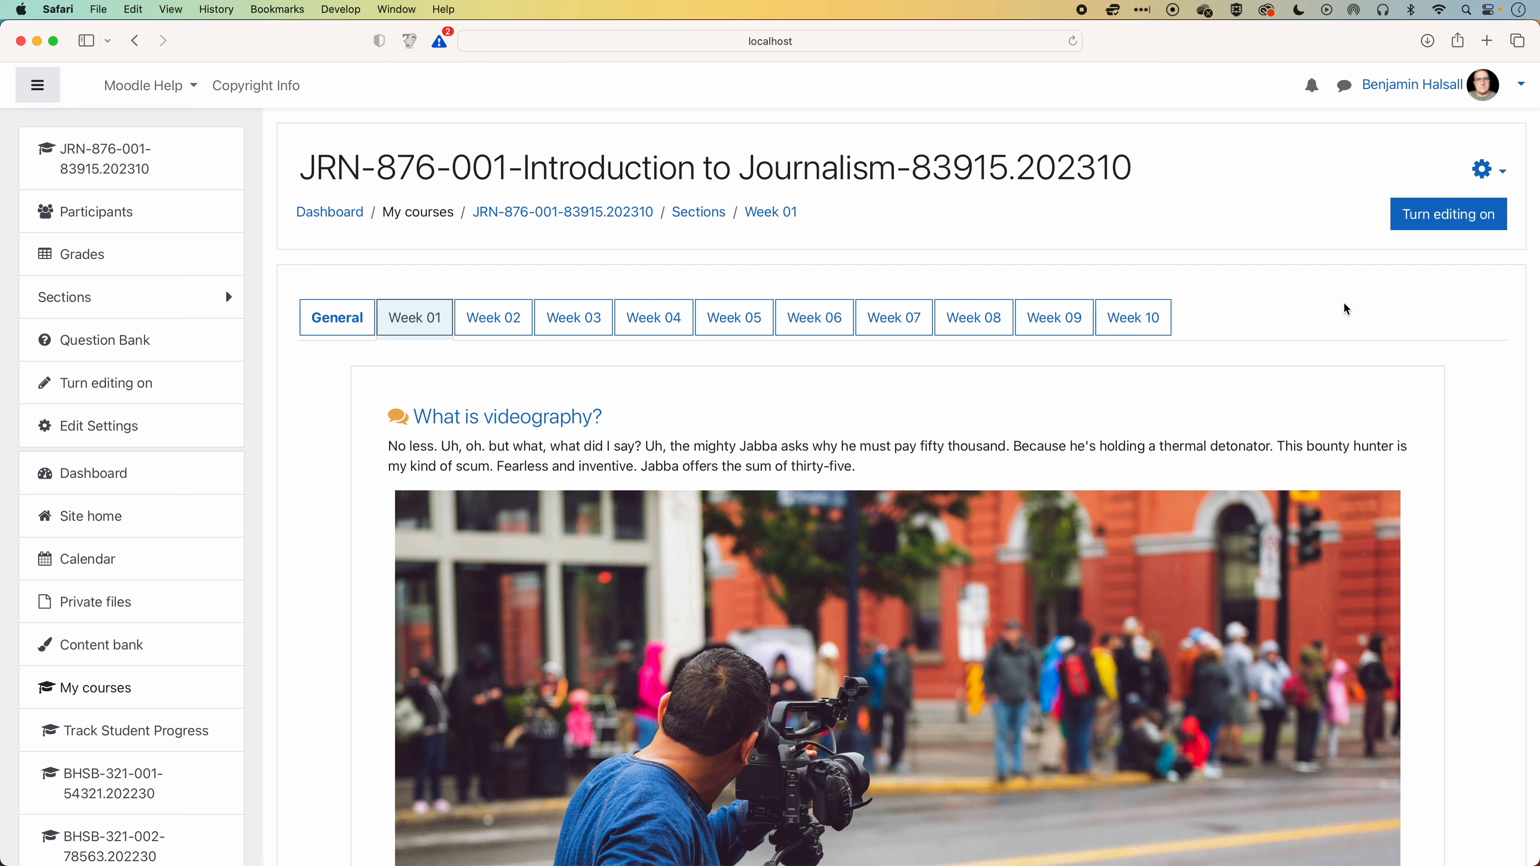
scroll(1383, 314, "down", 2)
scroll(1455, 140, "up", 3)
left_click(1450, 137)
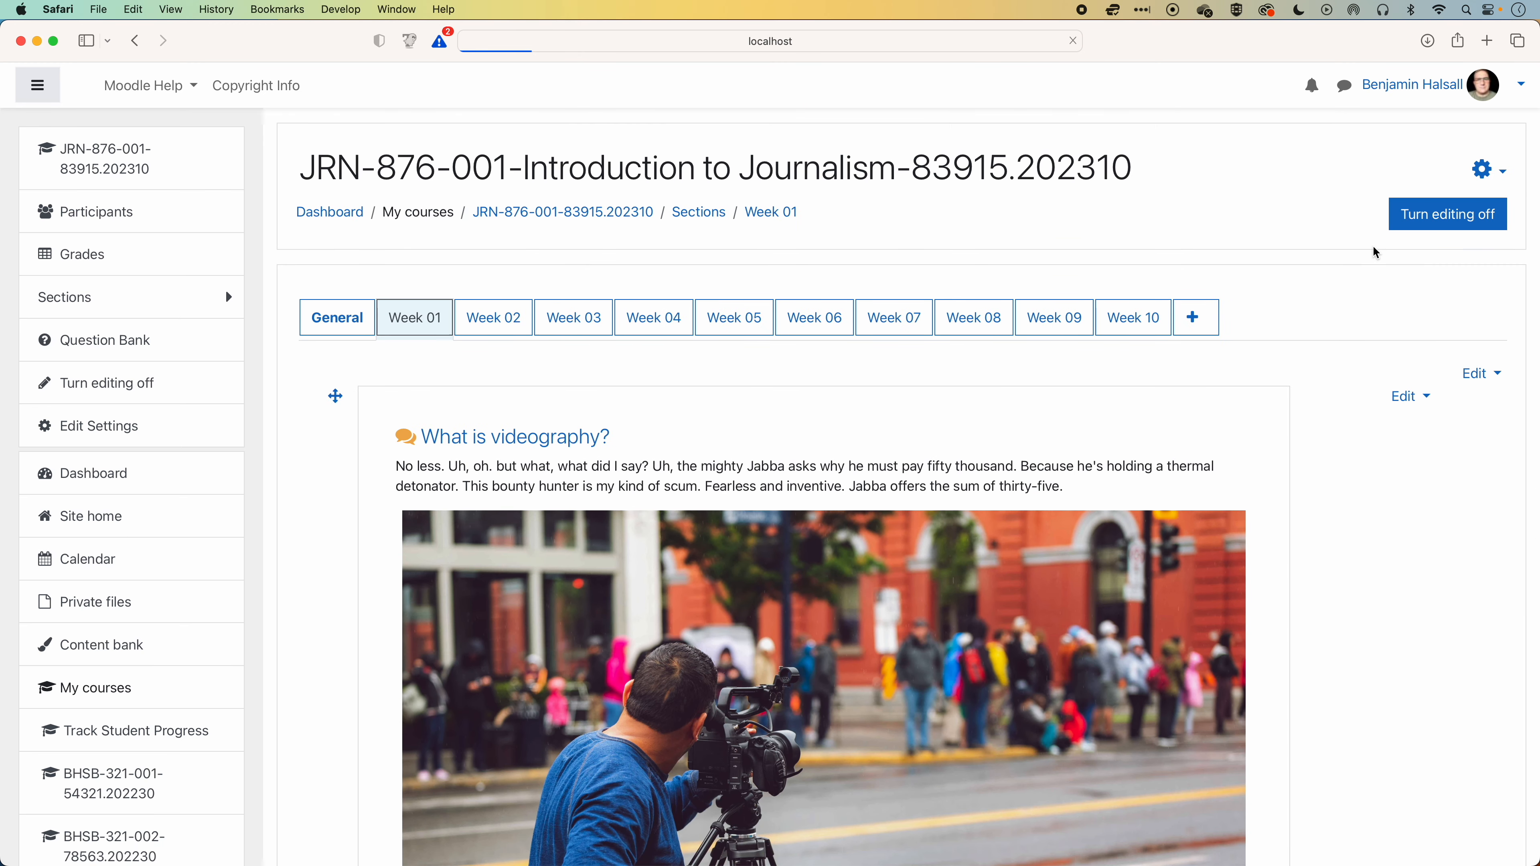
Delete the "What is videography?" label with the image from Week 01.
left_click(1408, 400)
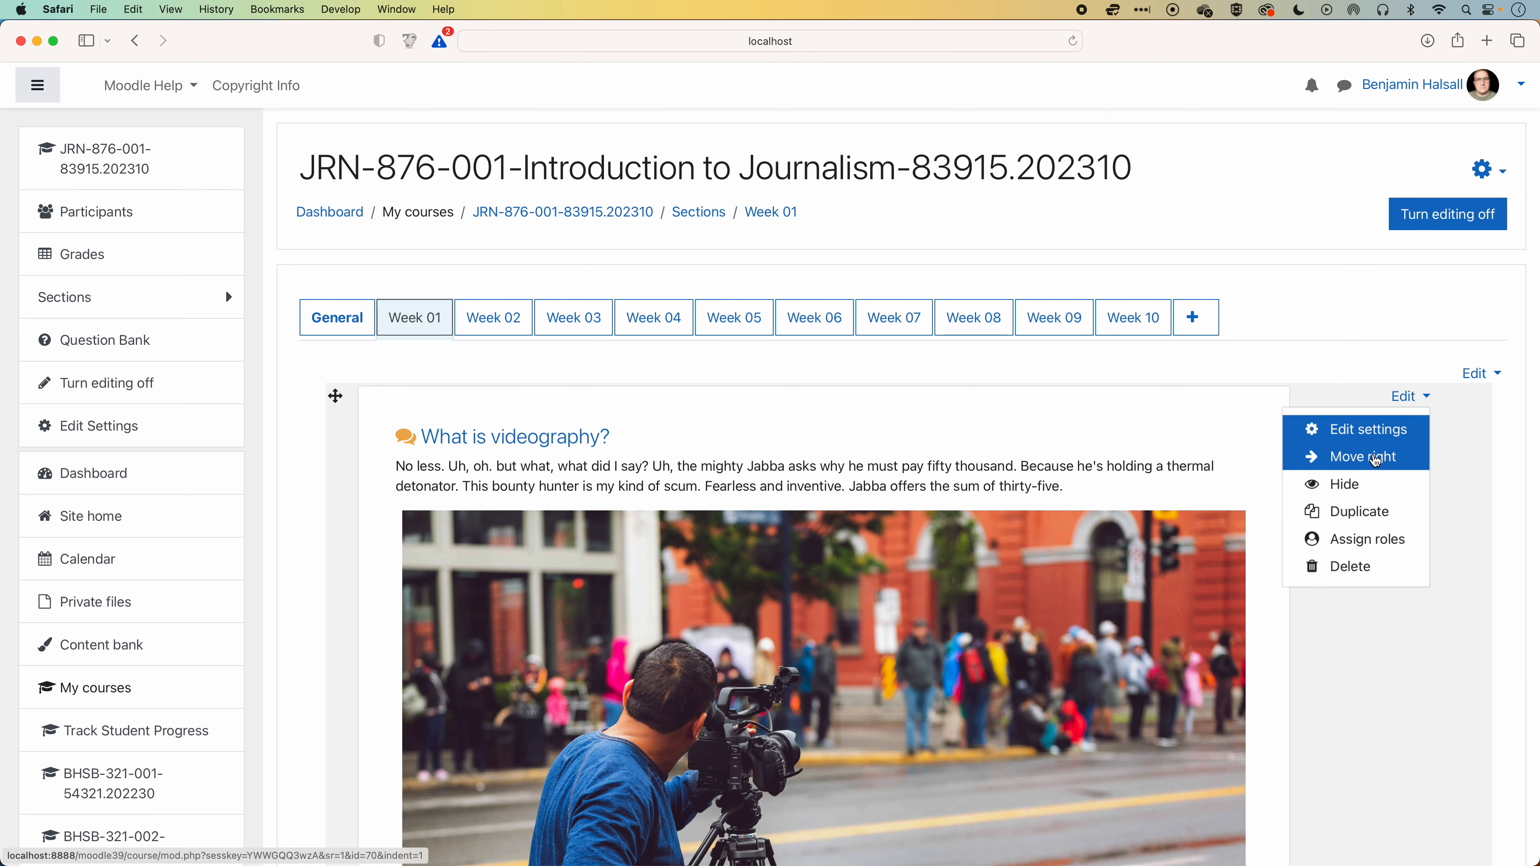
left_click(1340, 567)
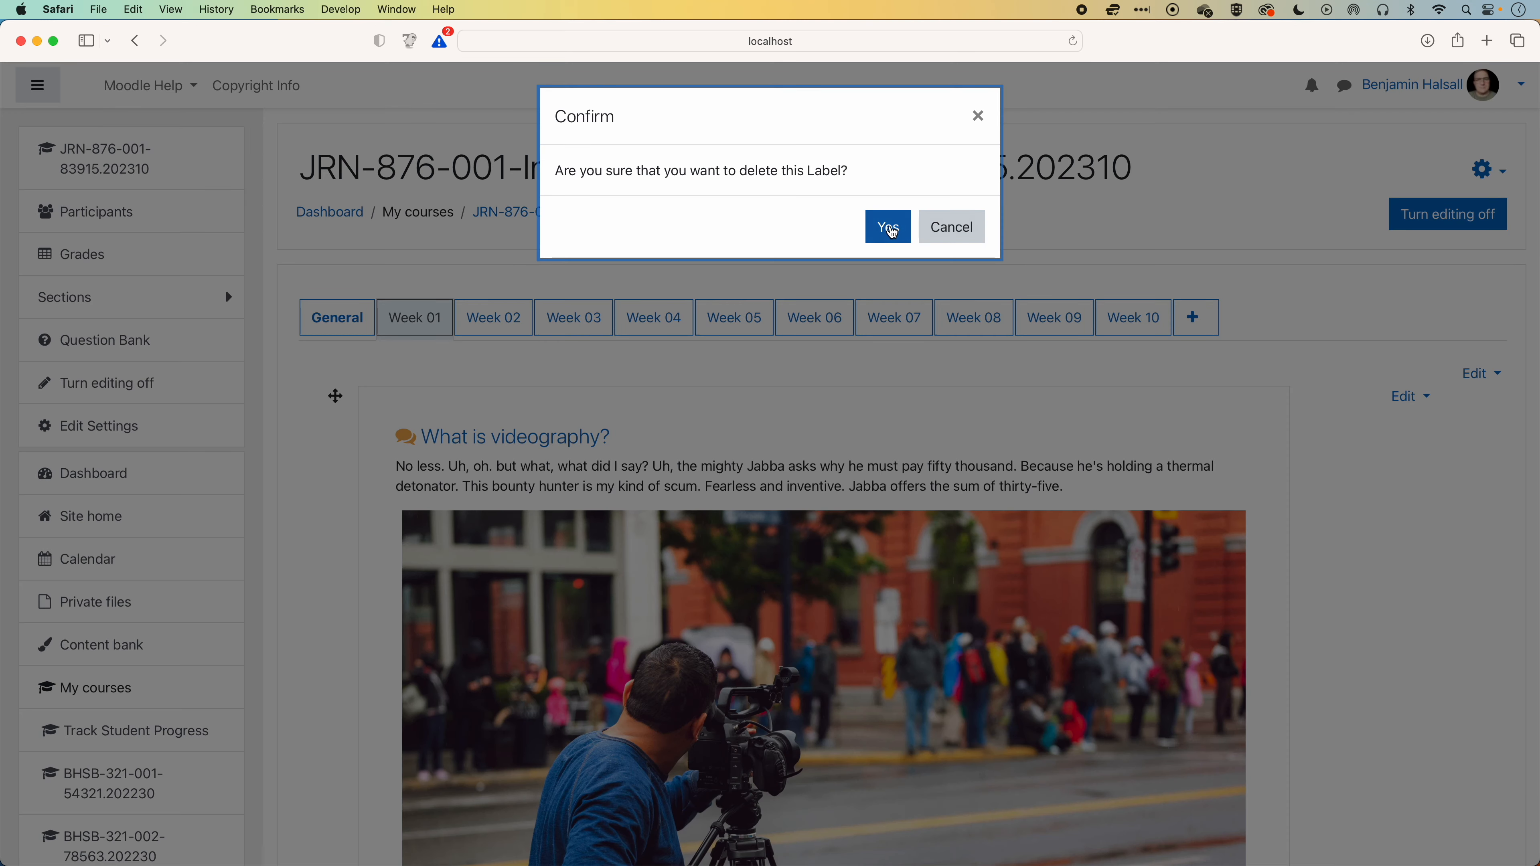
left_click(886, 226)
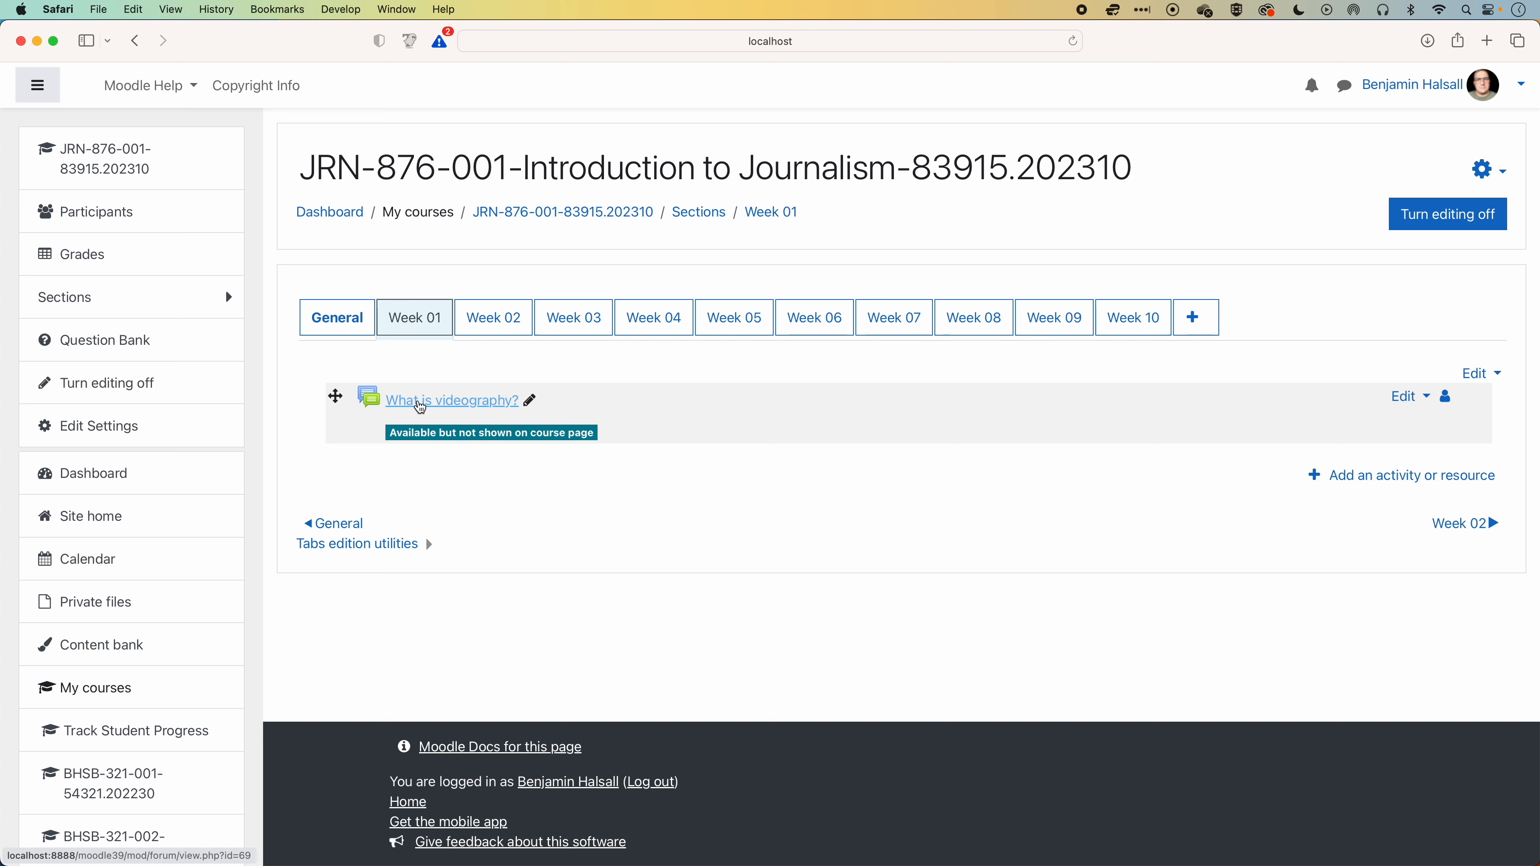
Show the "What is videography?" forum on the course page, then open it to check its contents and return to Week 01.
left_click(1408, 399)
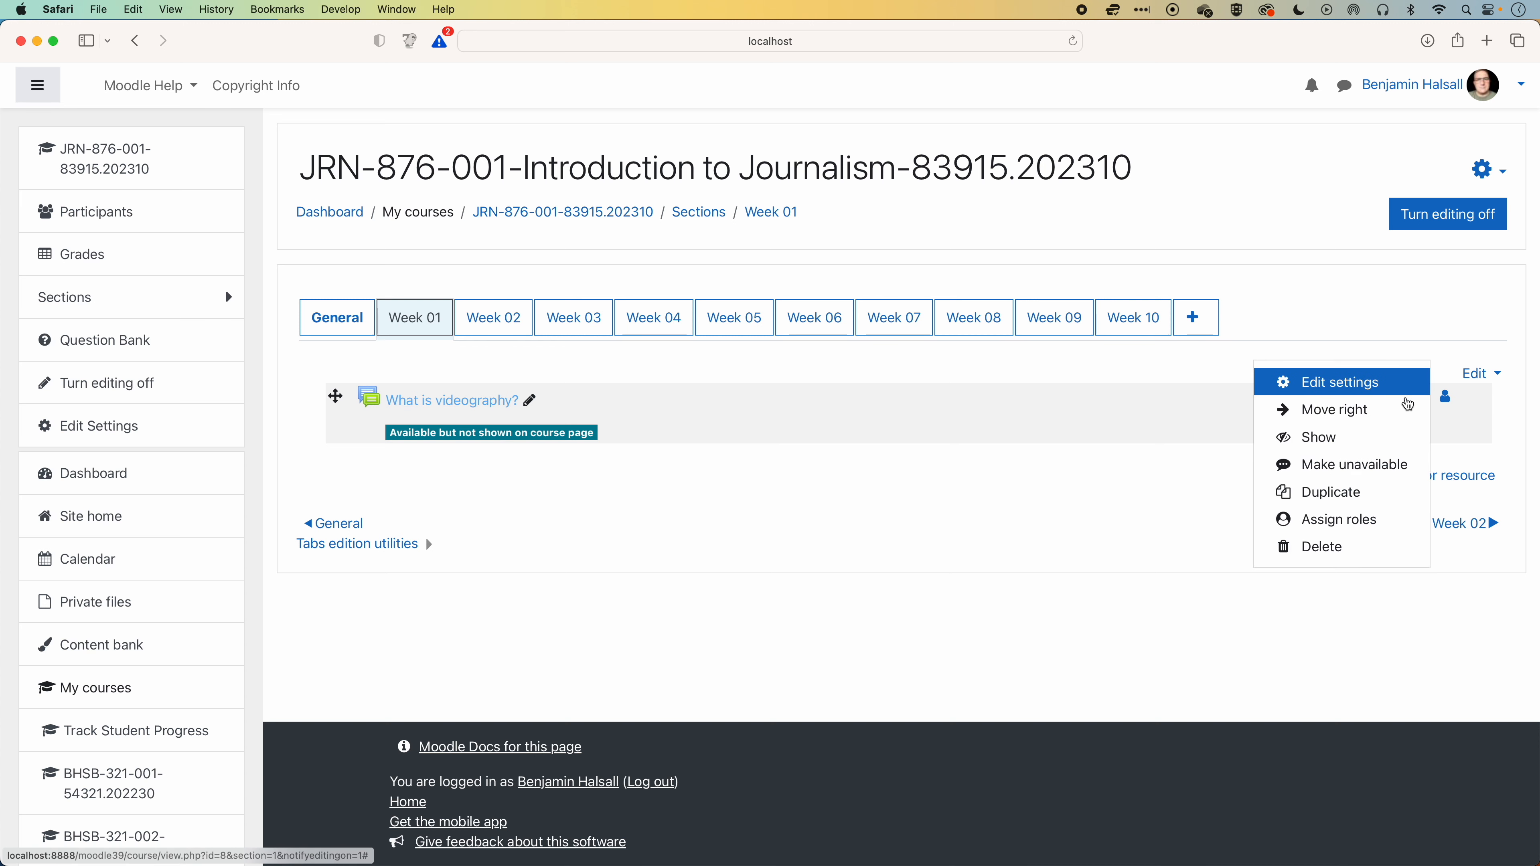
left_click(1313, 436)
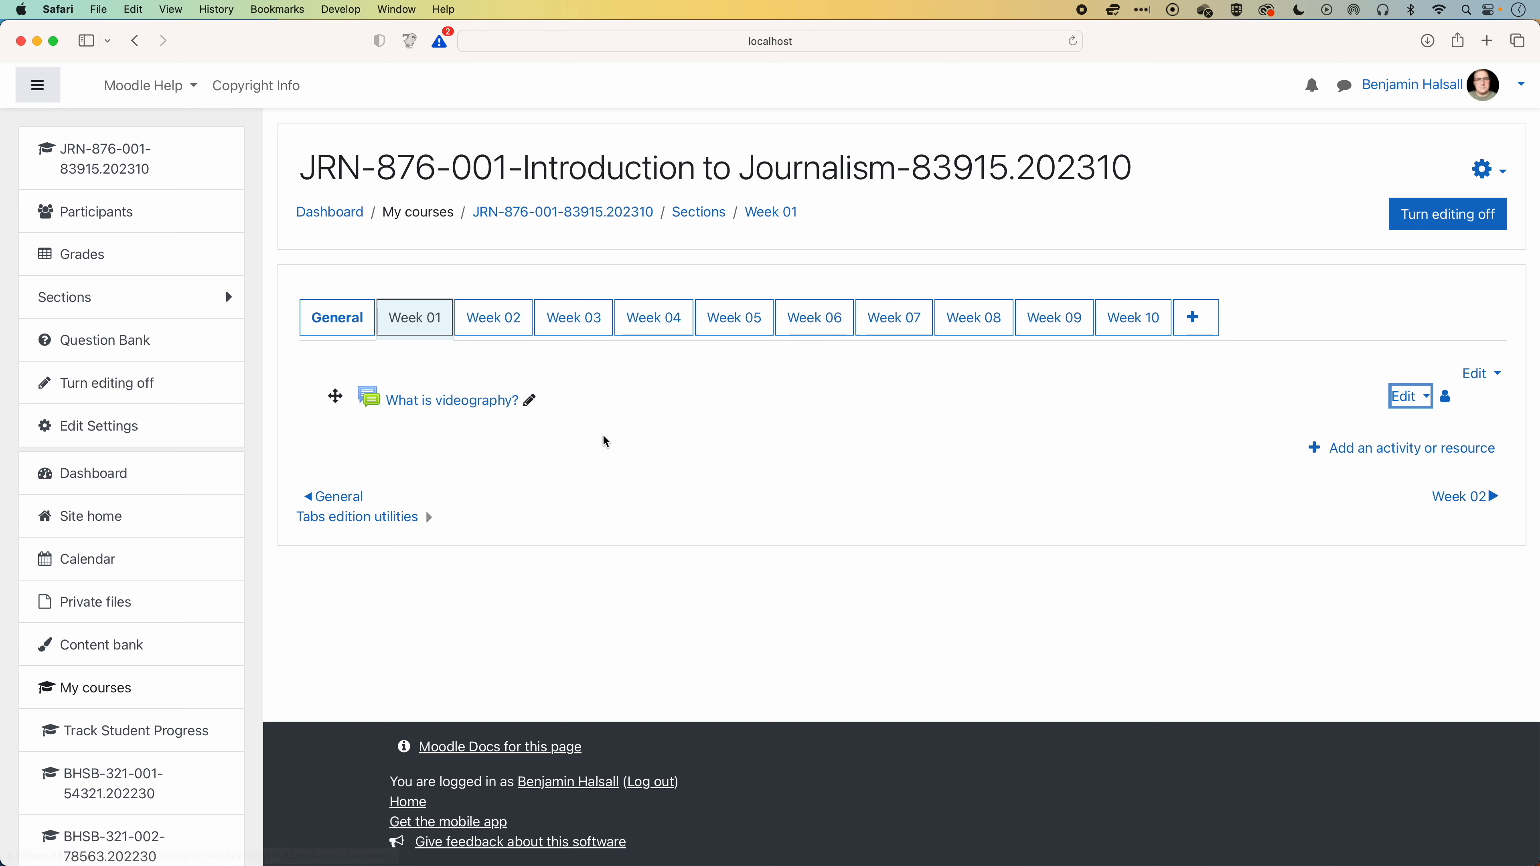
left_click(449, 402)
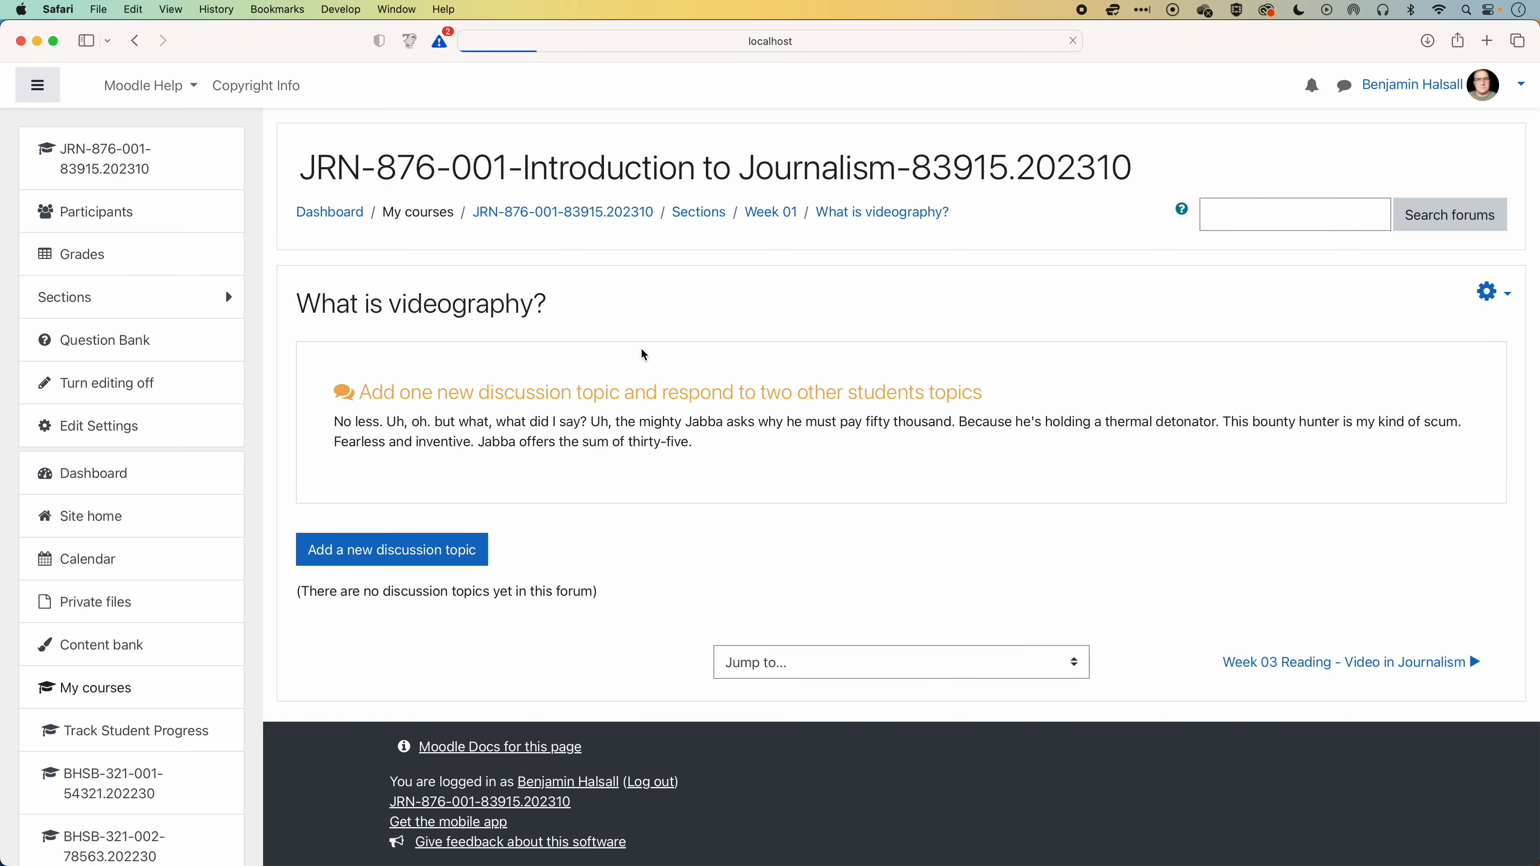
left_click(138, 50)
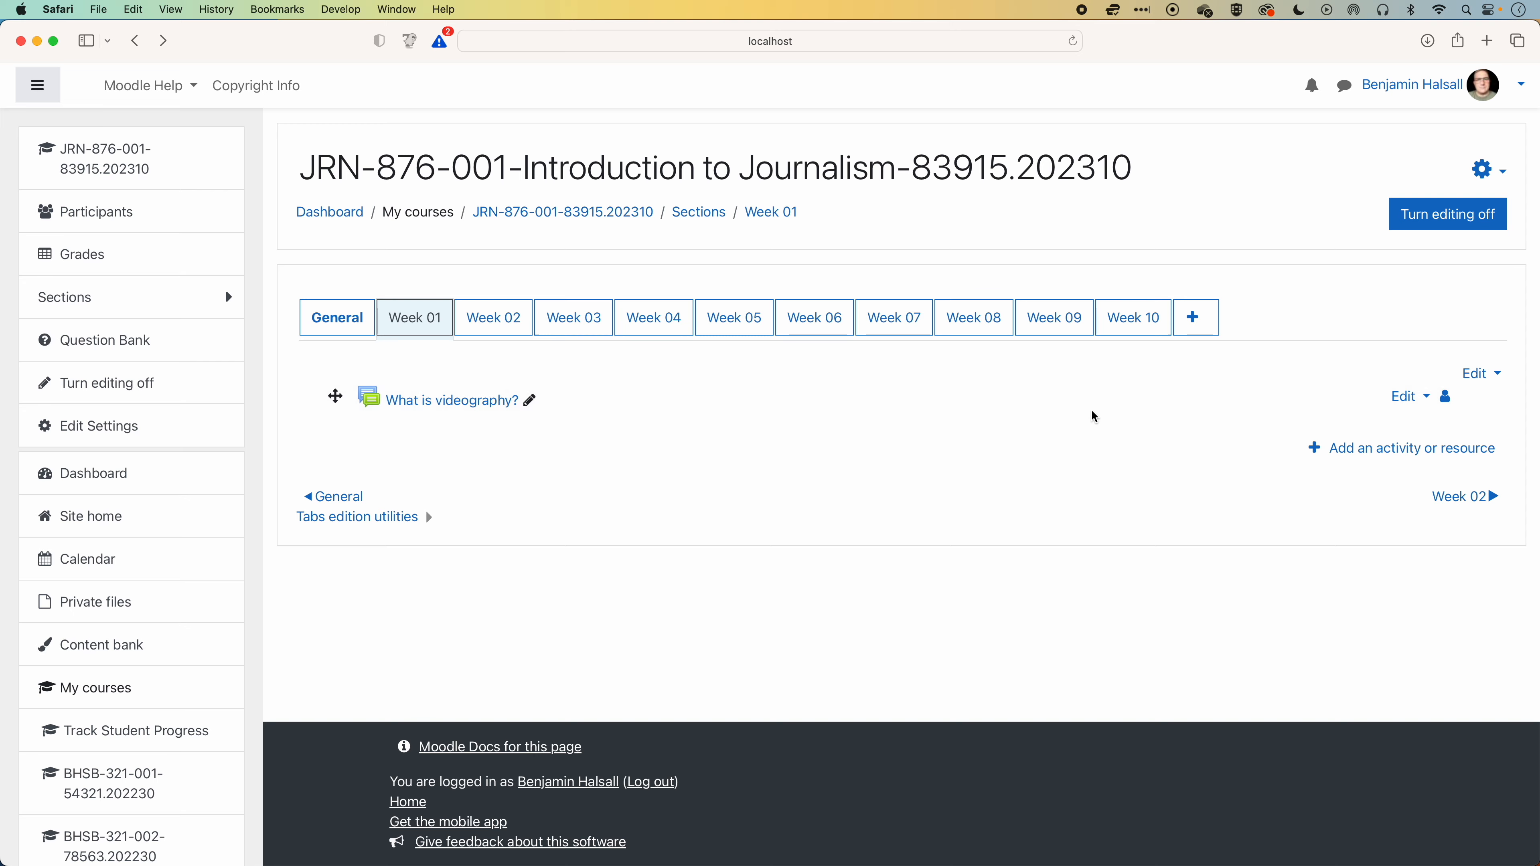
Start a new label in Week 01 and copy the Discuss box code from the BirdyOz re-usable UI elements page.
left_click(1401, 450)
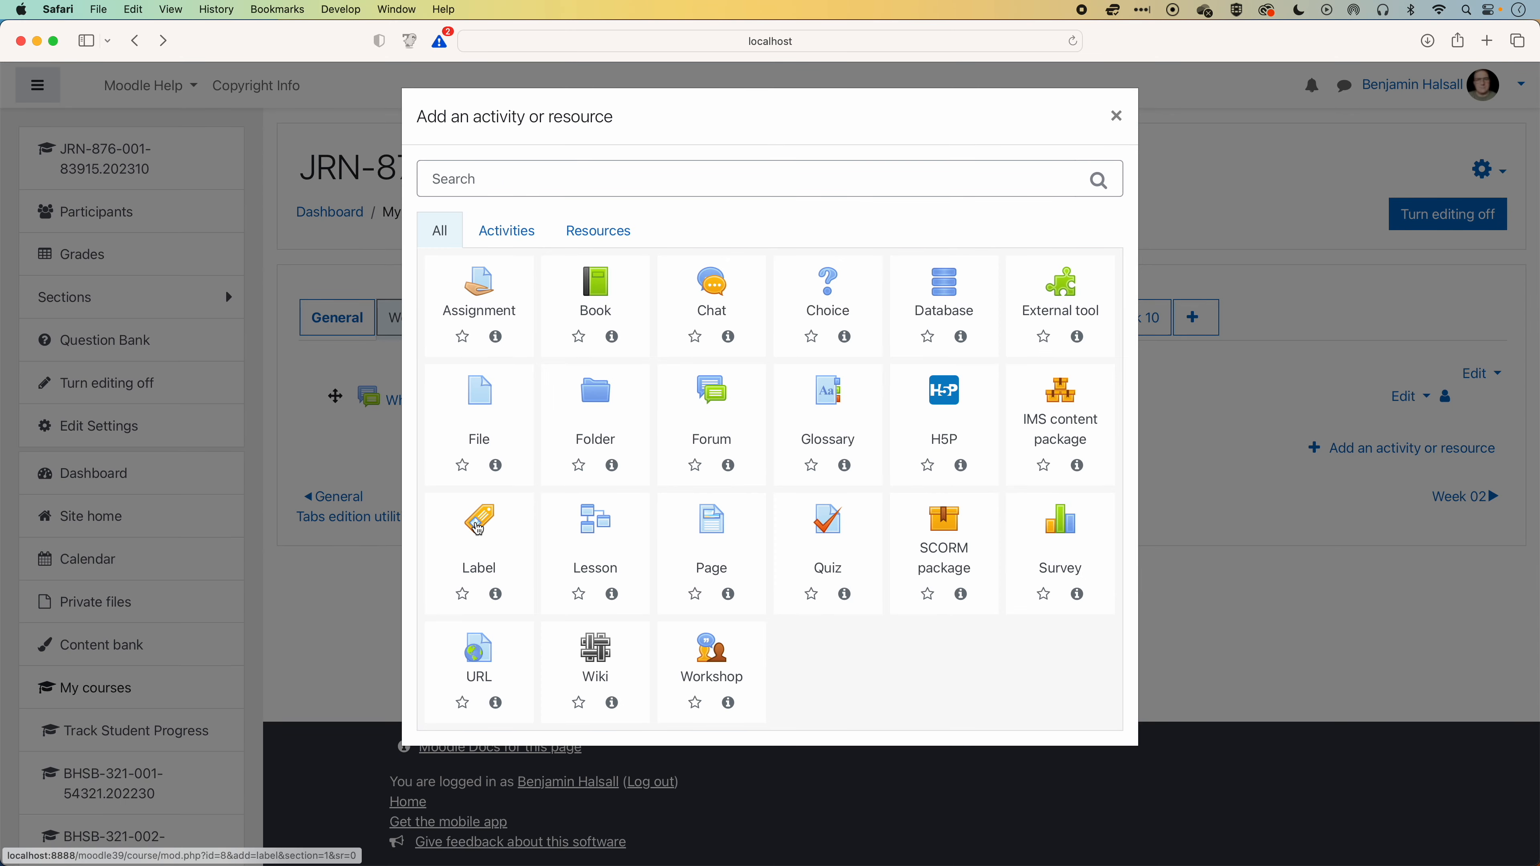
left_click(479, 528)
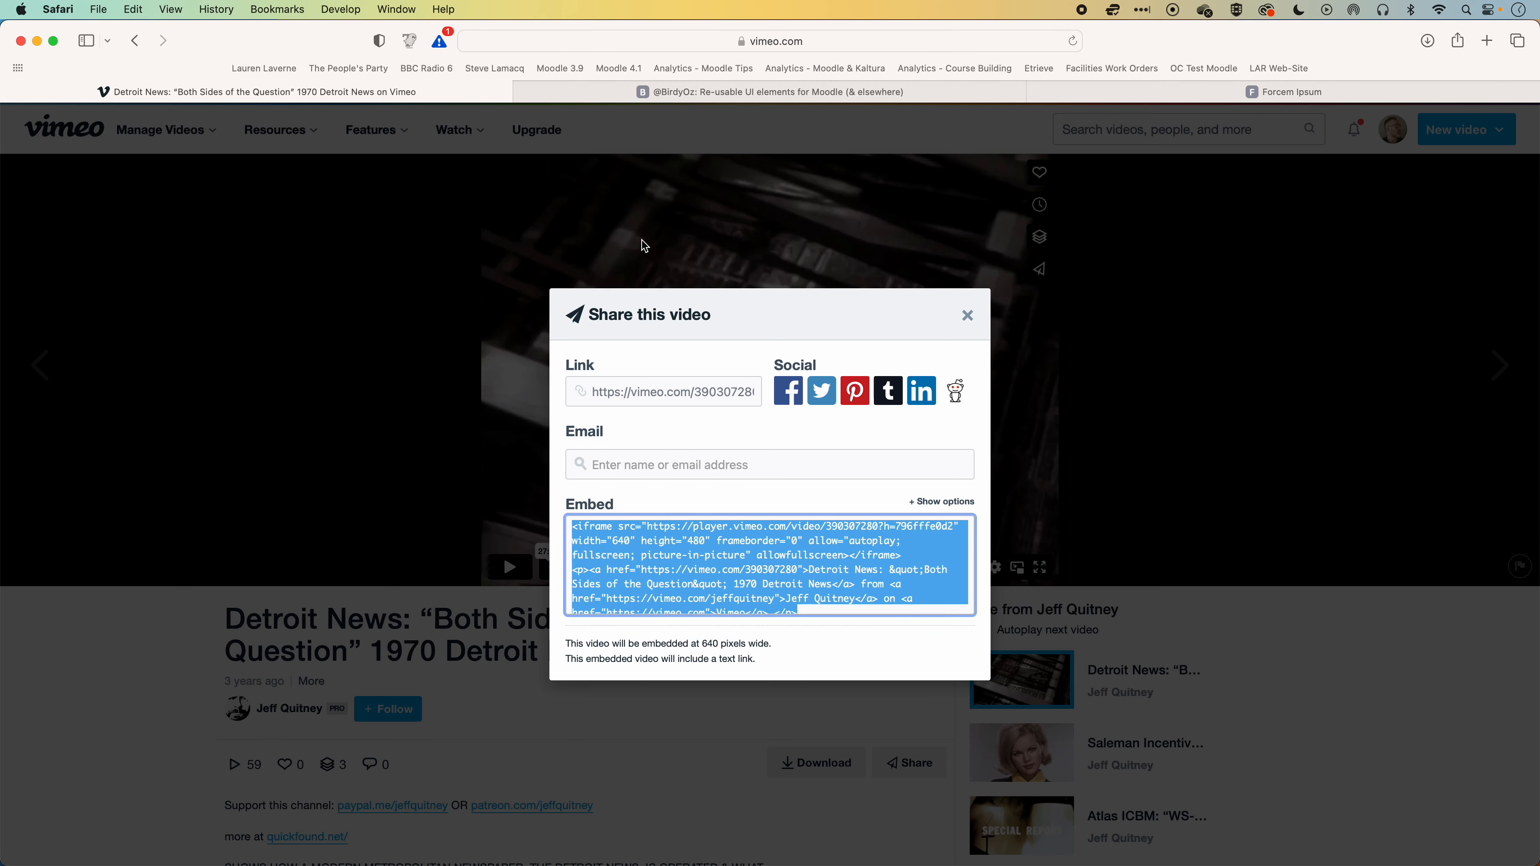
left_click(675, 93)
scroll(648, 266, "up", 10)
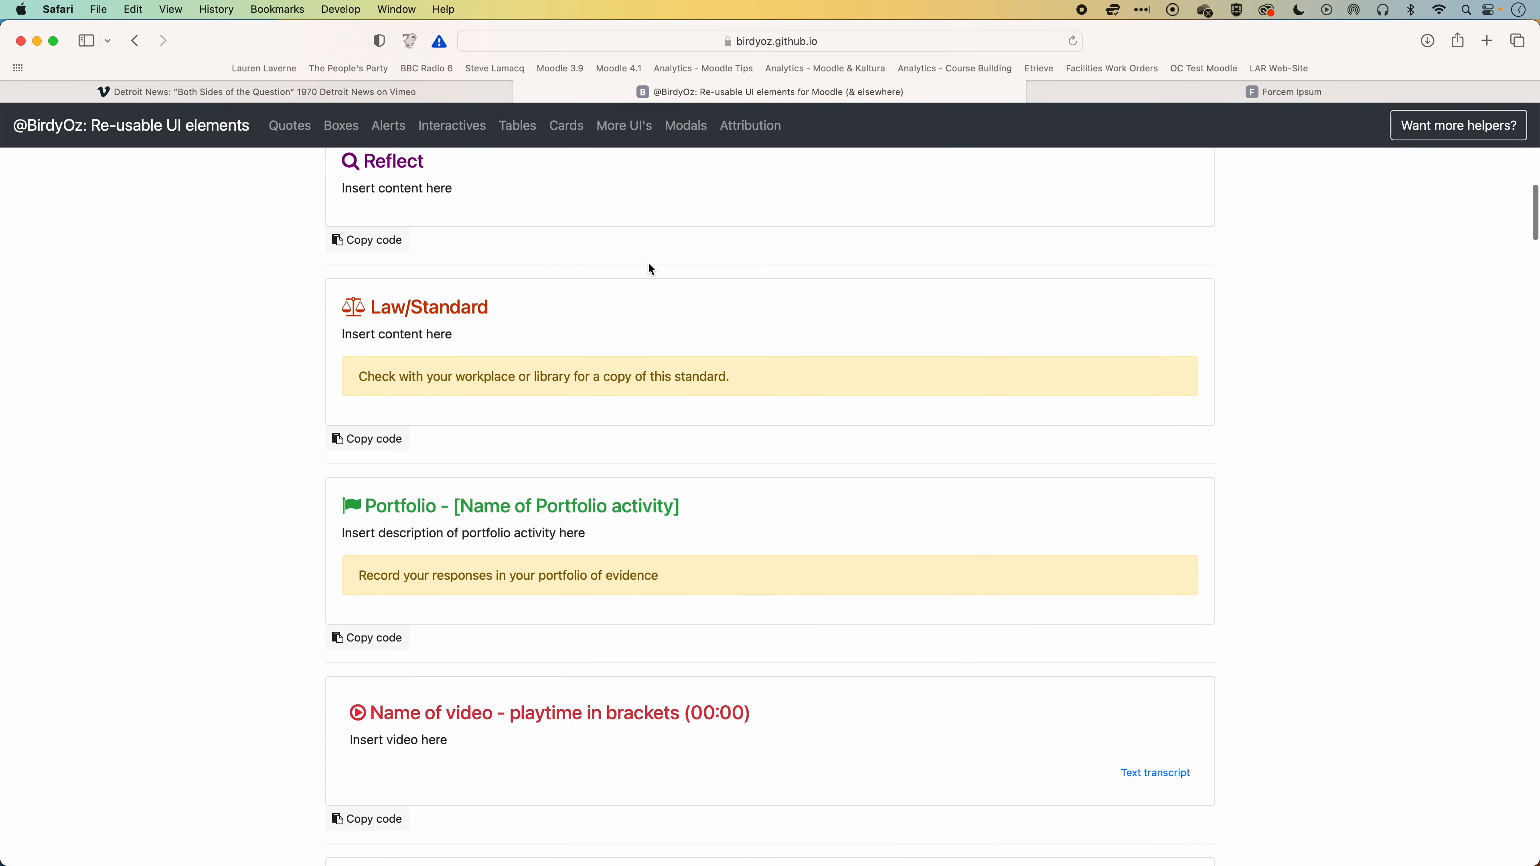
scroll(648, 261, "up", 4)
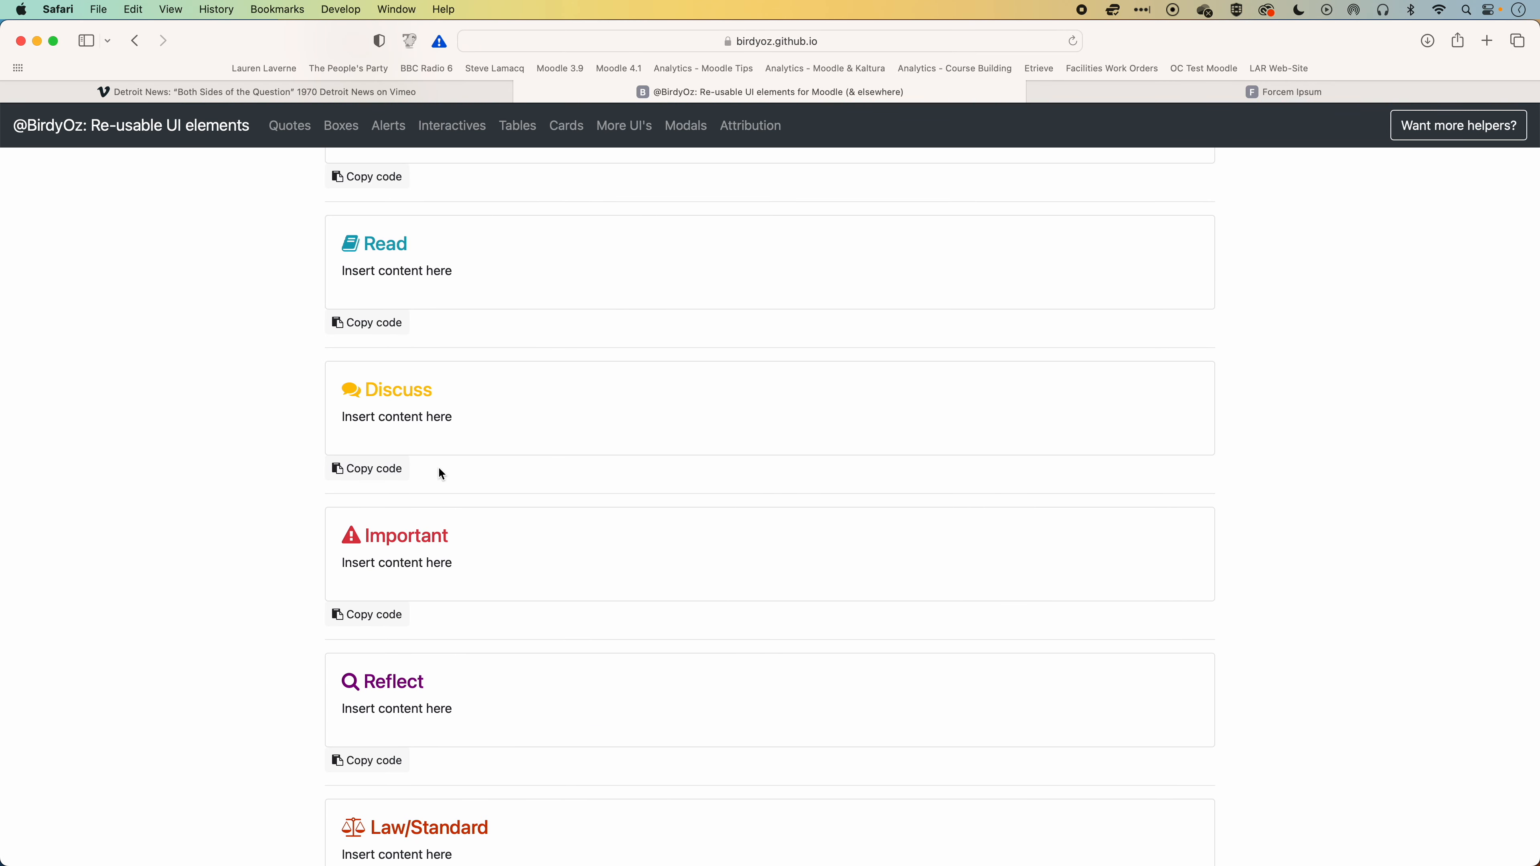
left_click(371, 456)
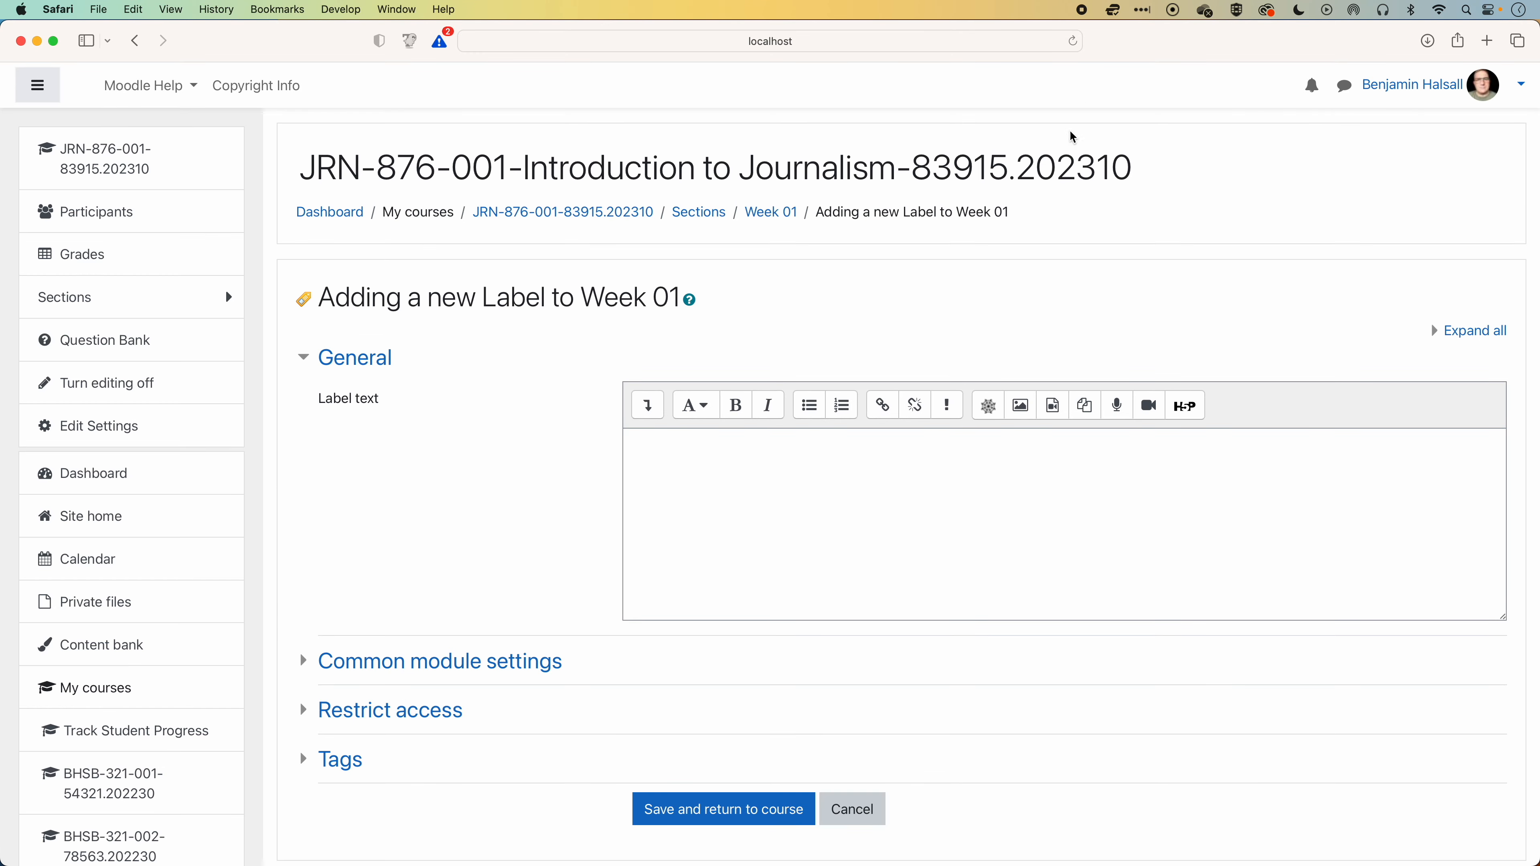
Replace the new label's HTML source with the copied Discuss box code and save the label to the course.
left_click(646, 407)
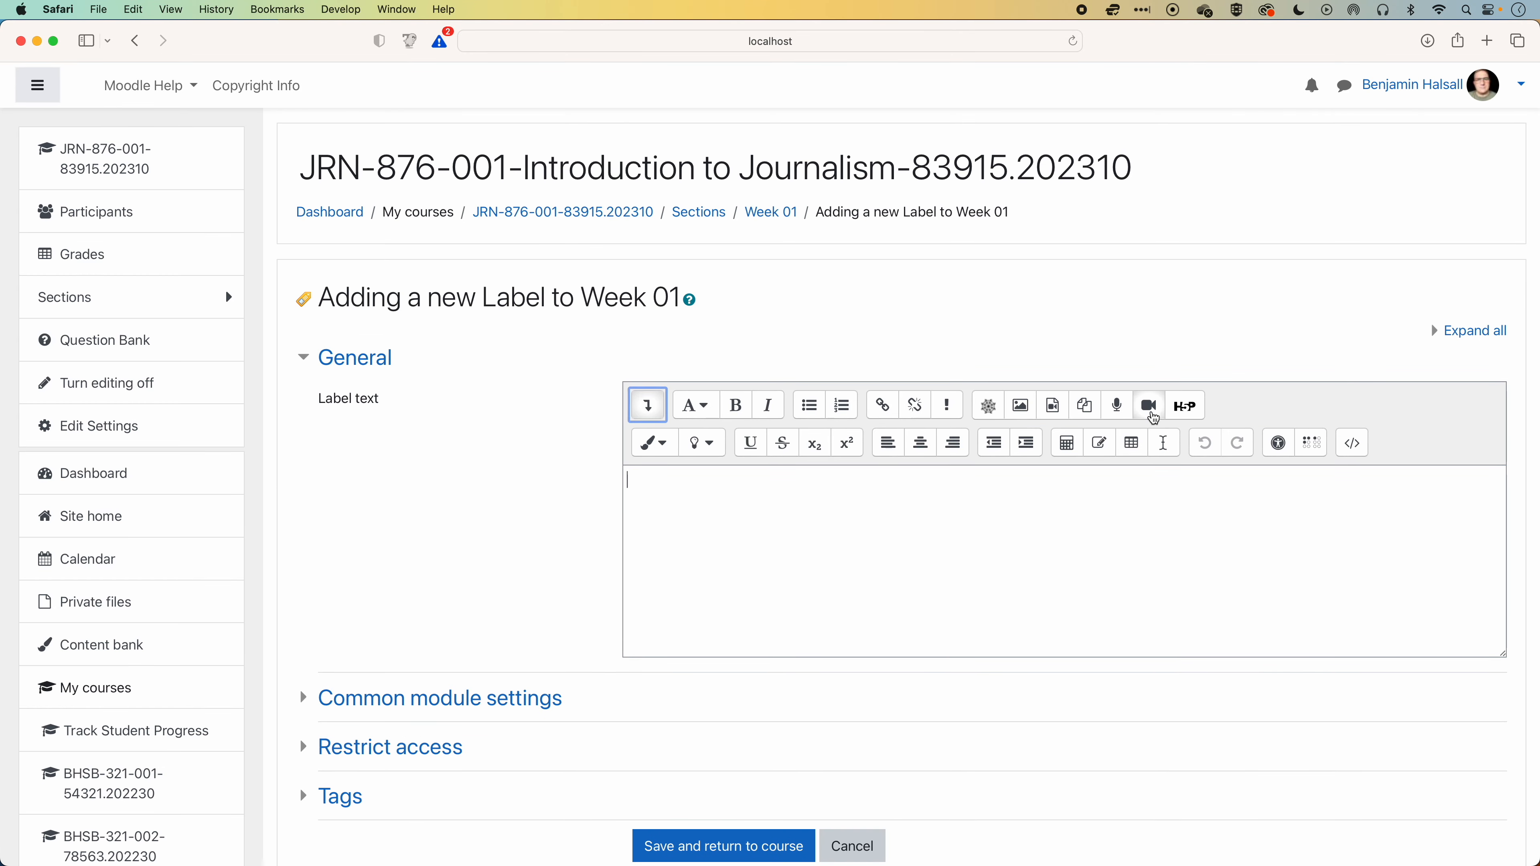
left_click(1347, 449)
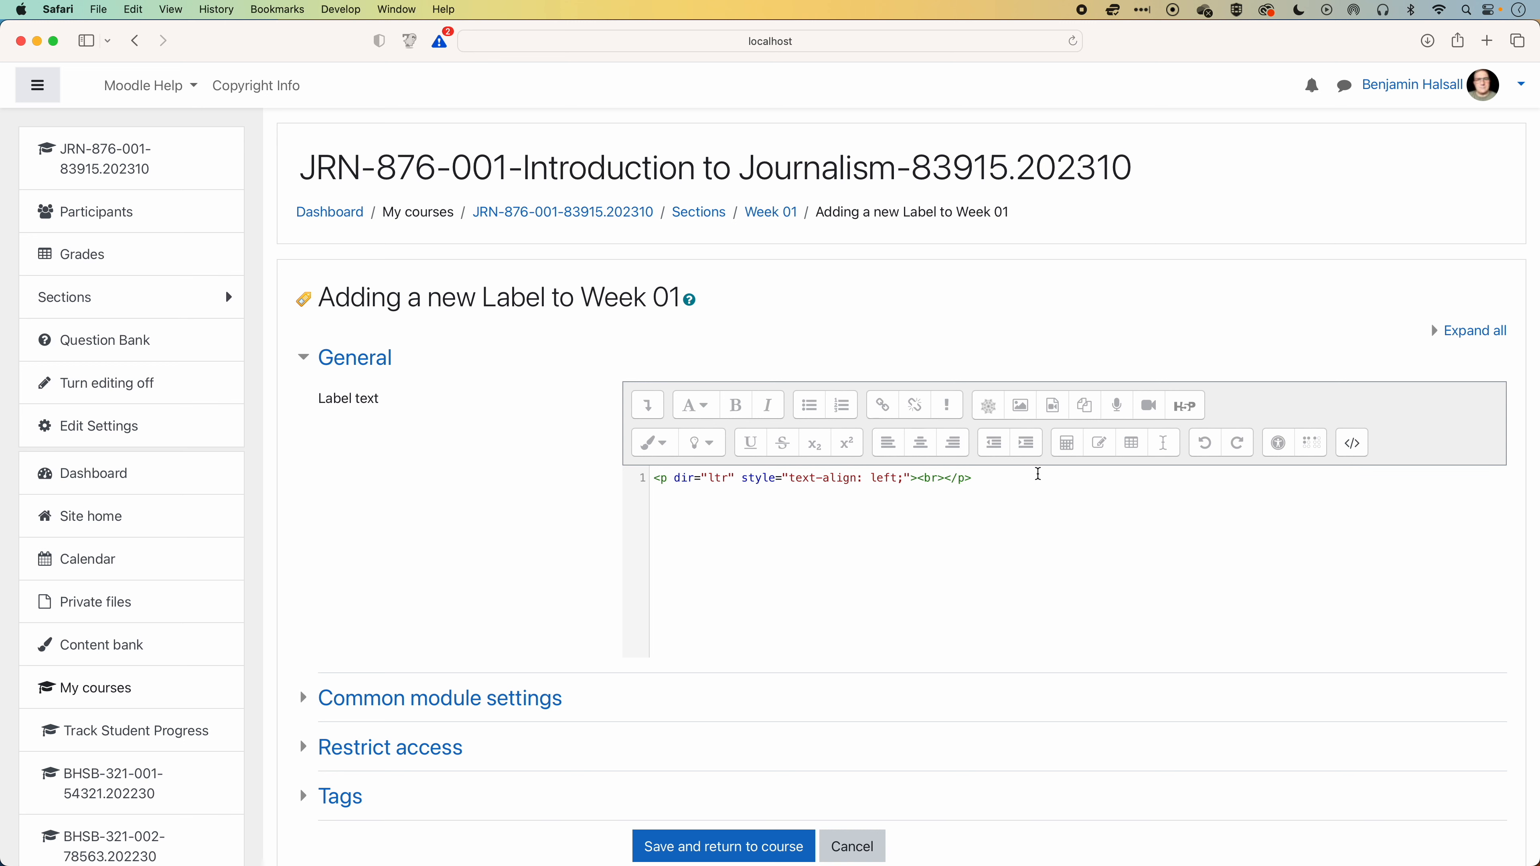
left_click_drag(1038, 474, 595, 479)
key("super+v")
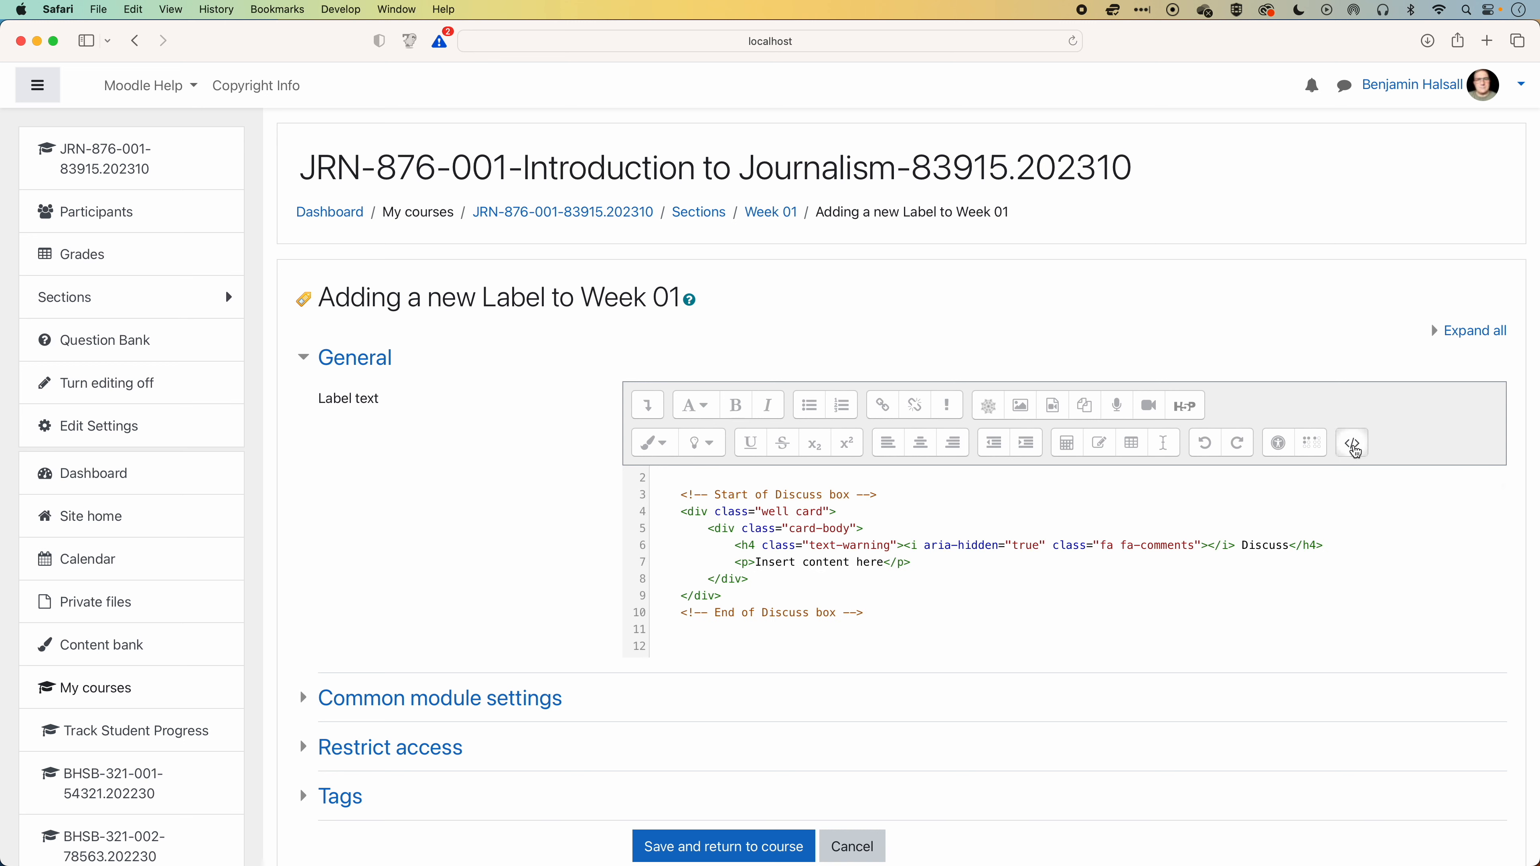
left_click(1356, 449)
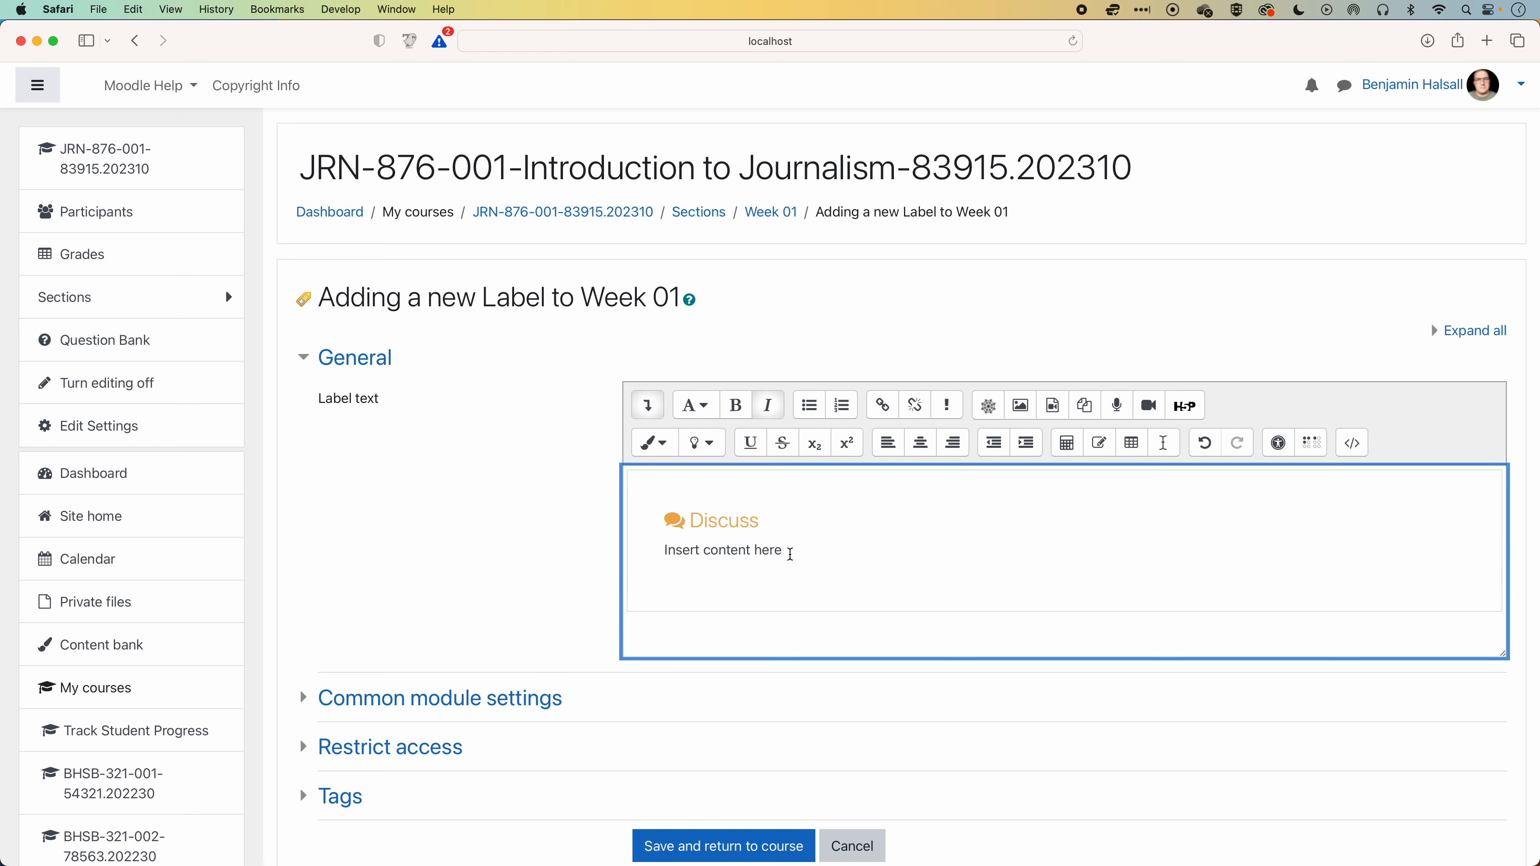
left_click(758, 521)
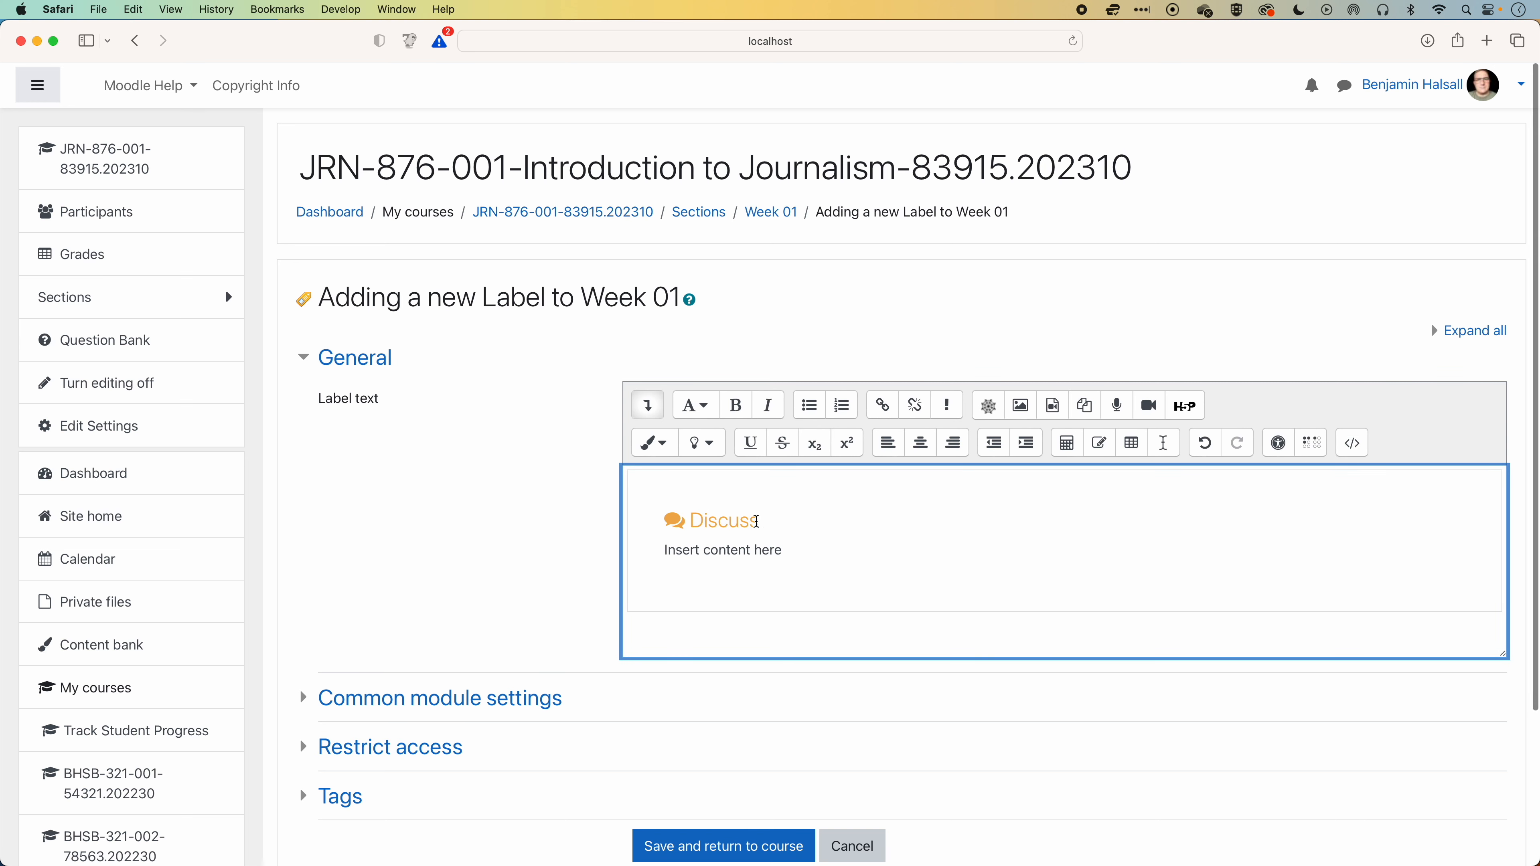
left_click(722, 850)
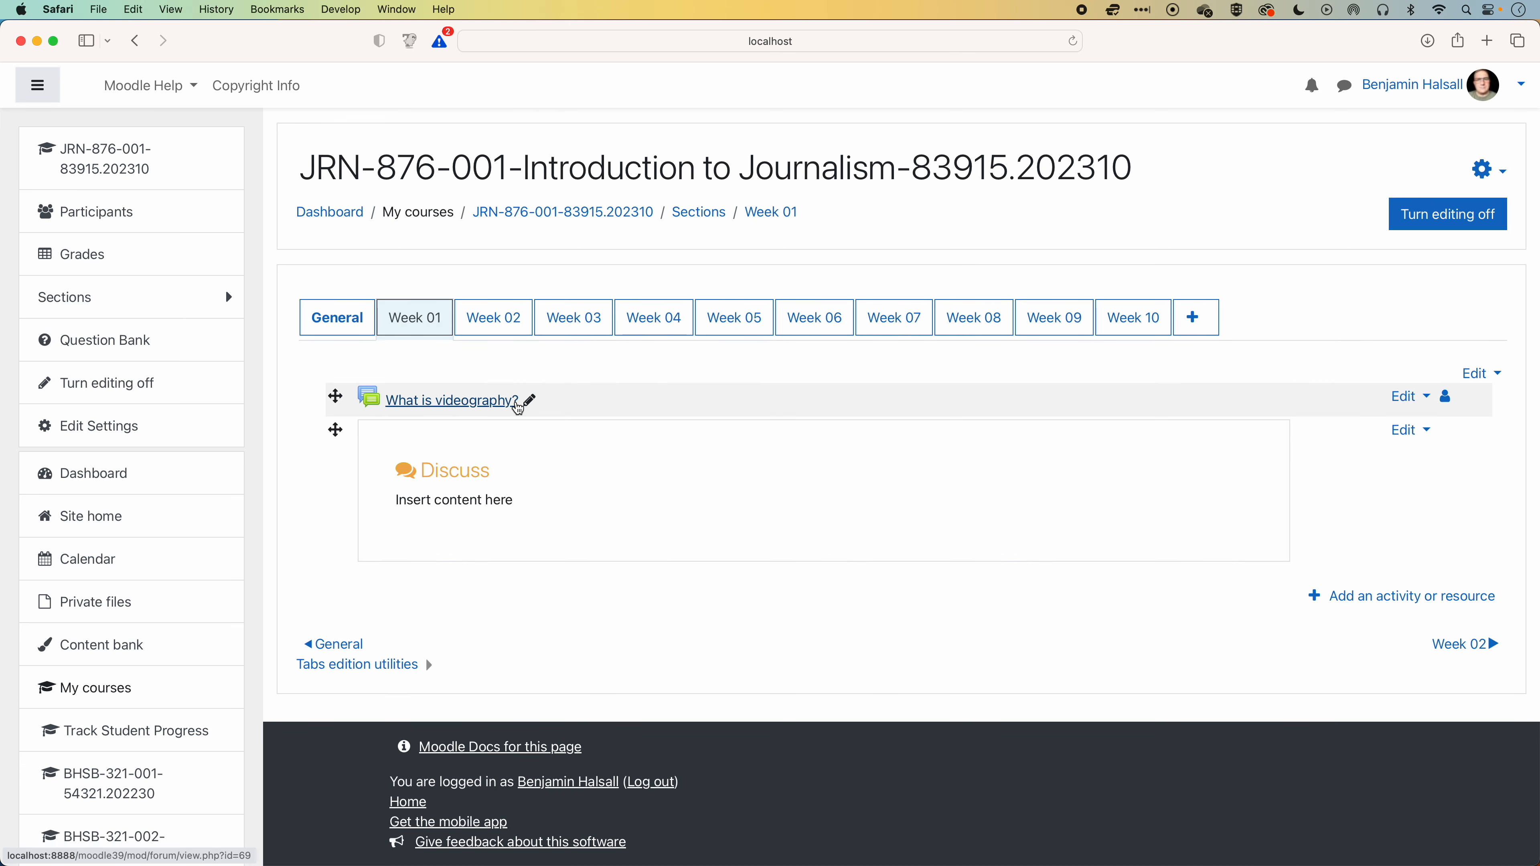
Copy the forum's name and use it to replace the Discuss heading in the new Week 01 label with "What is videography?".
left_click(531, 401)
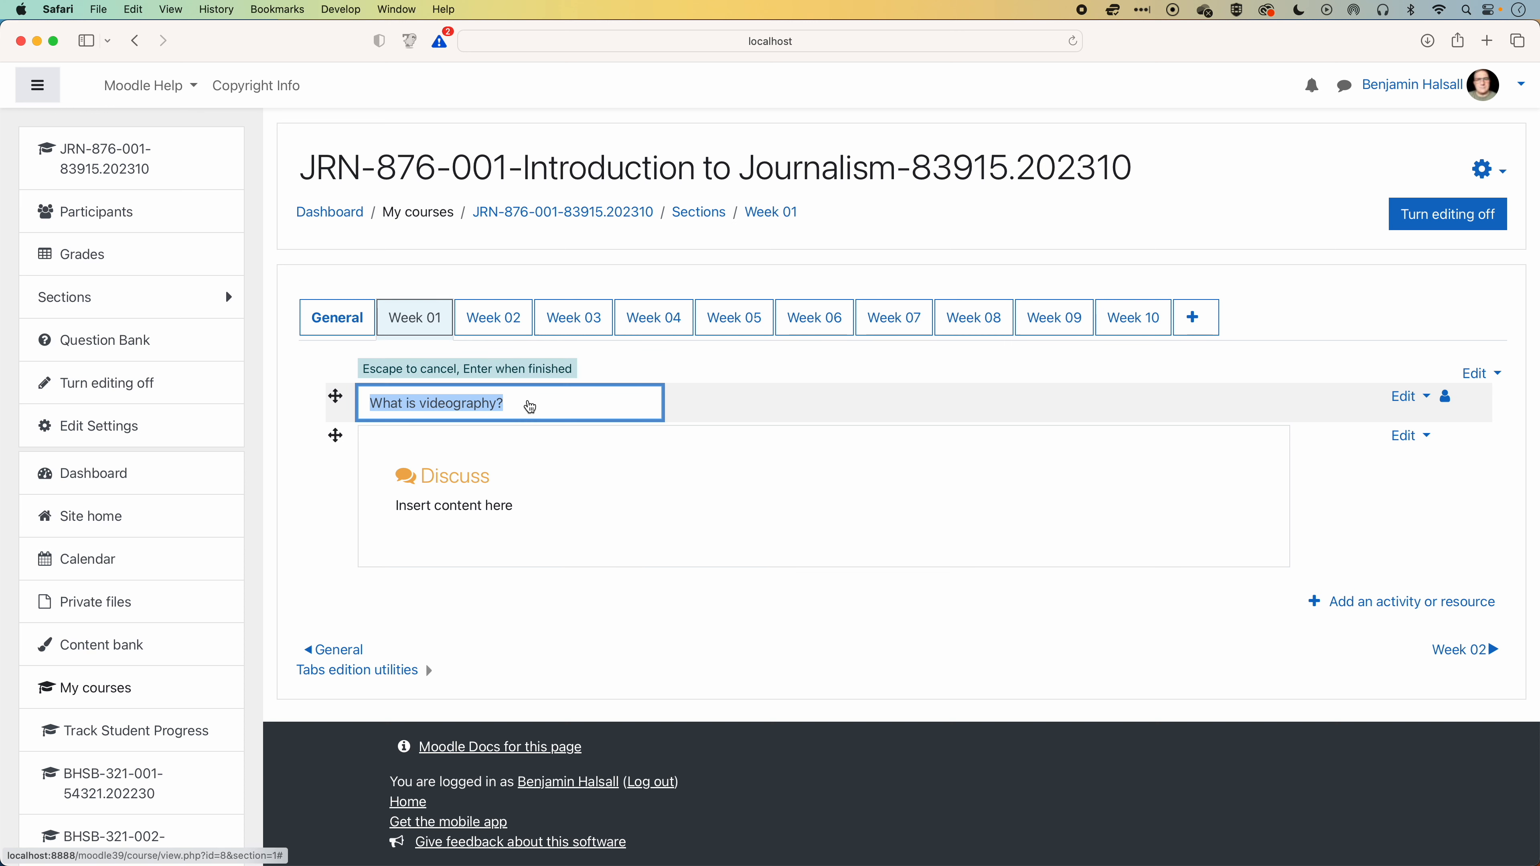
left_click_drag(531, 405, 367, 394)
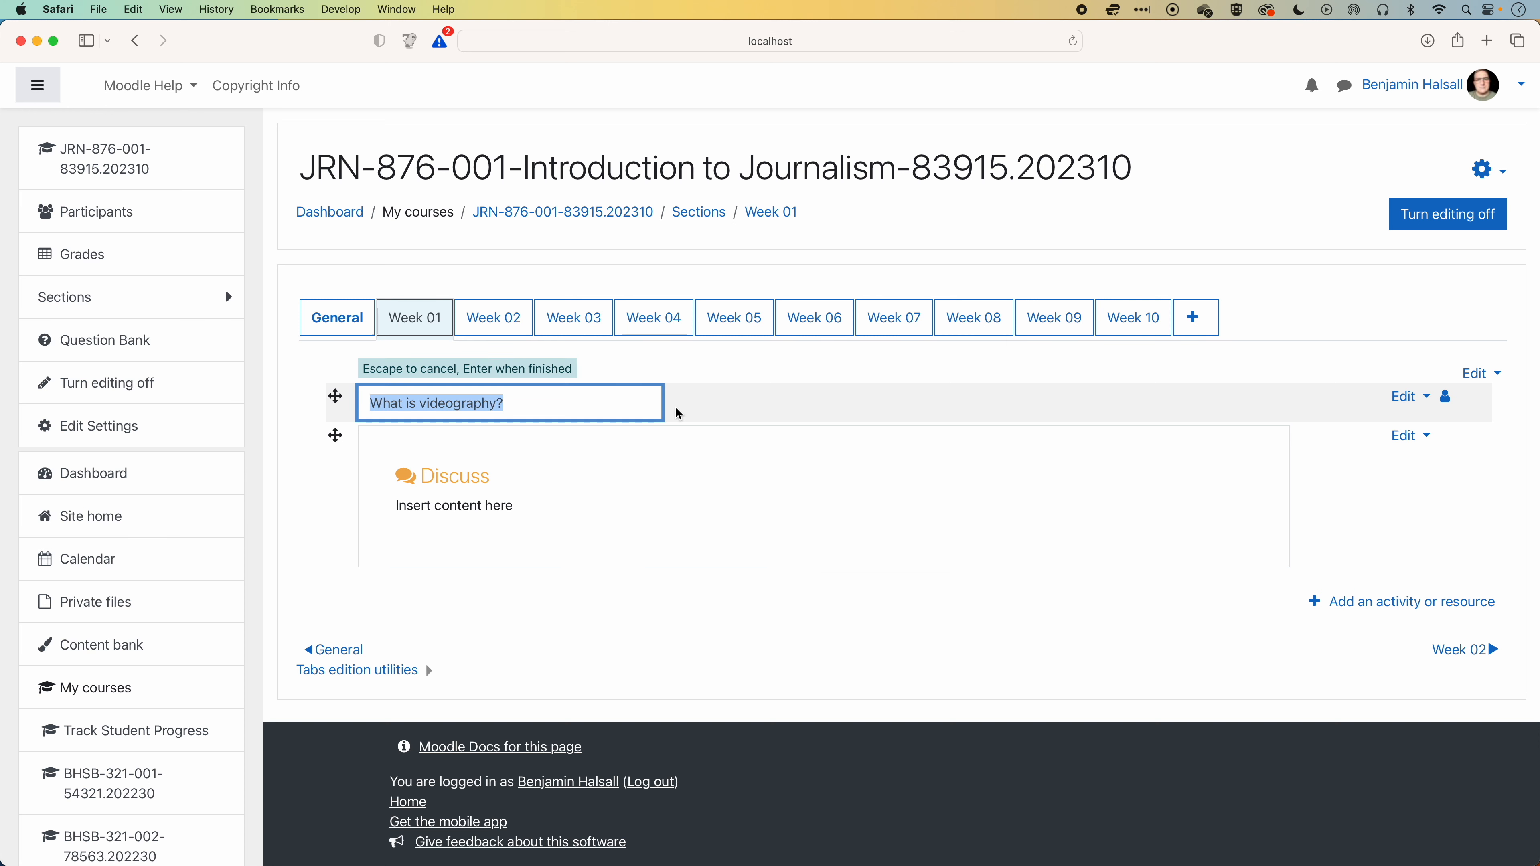
left_click(722, 409)
left_click(1408, 432)
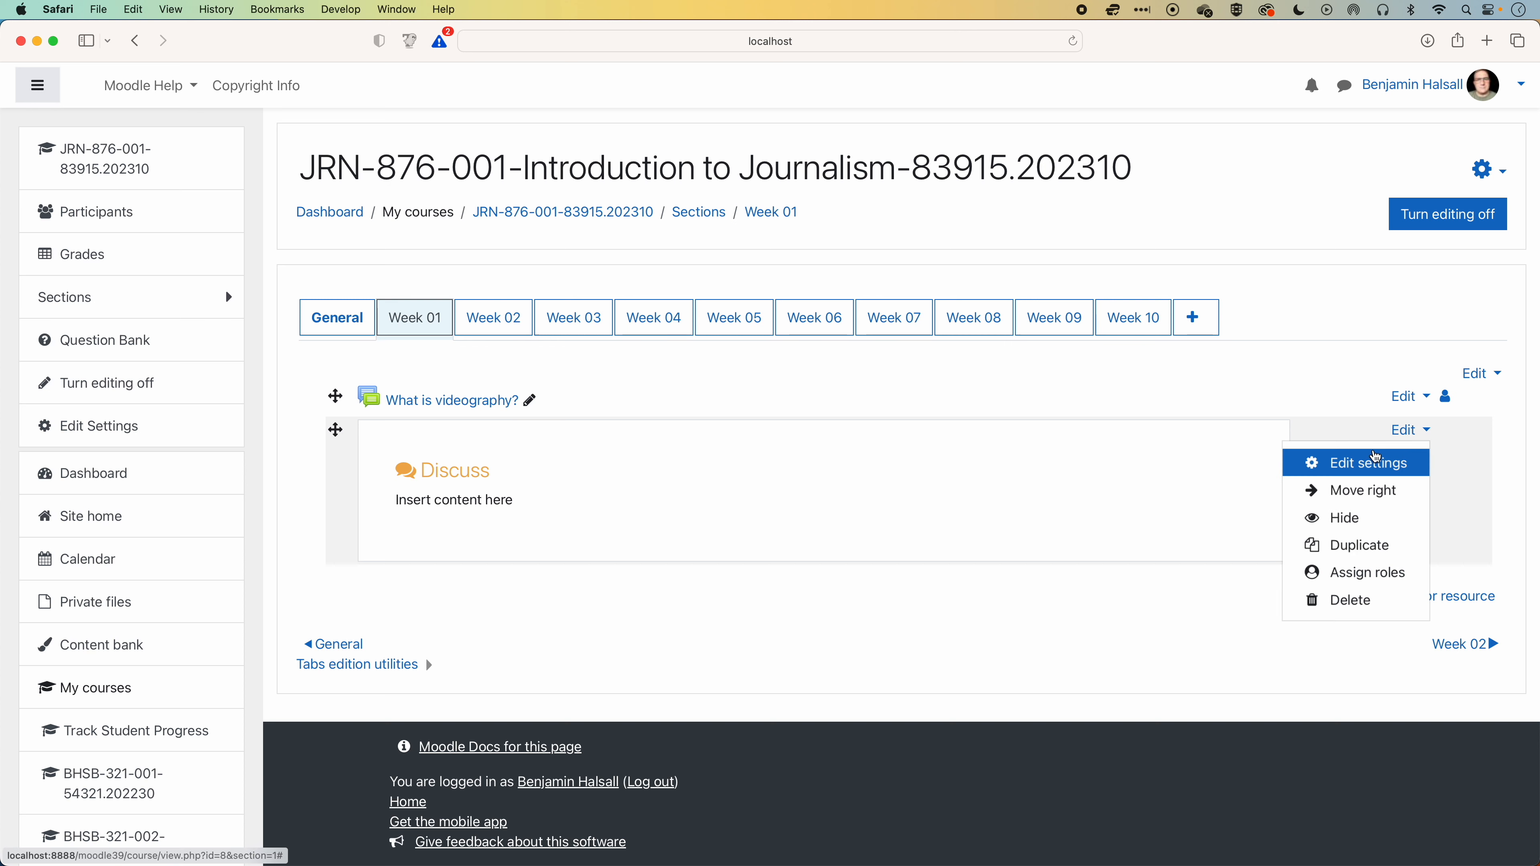
left_click(1376, 461)
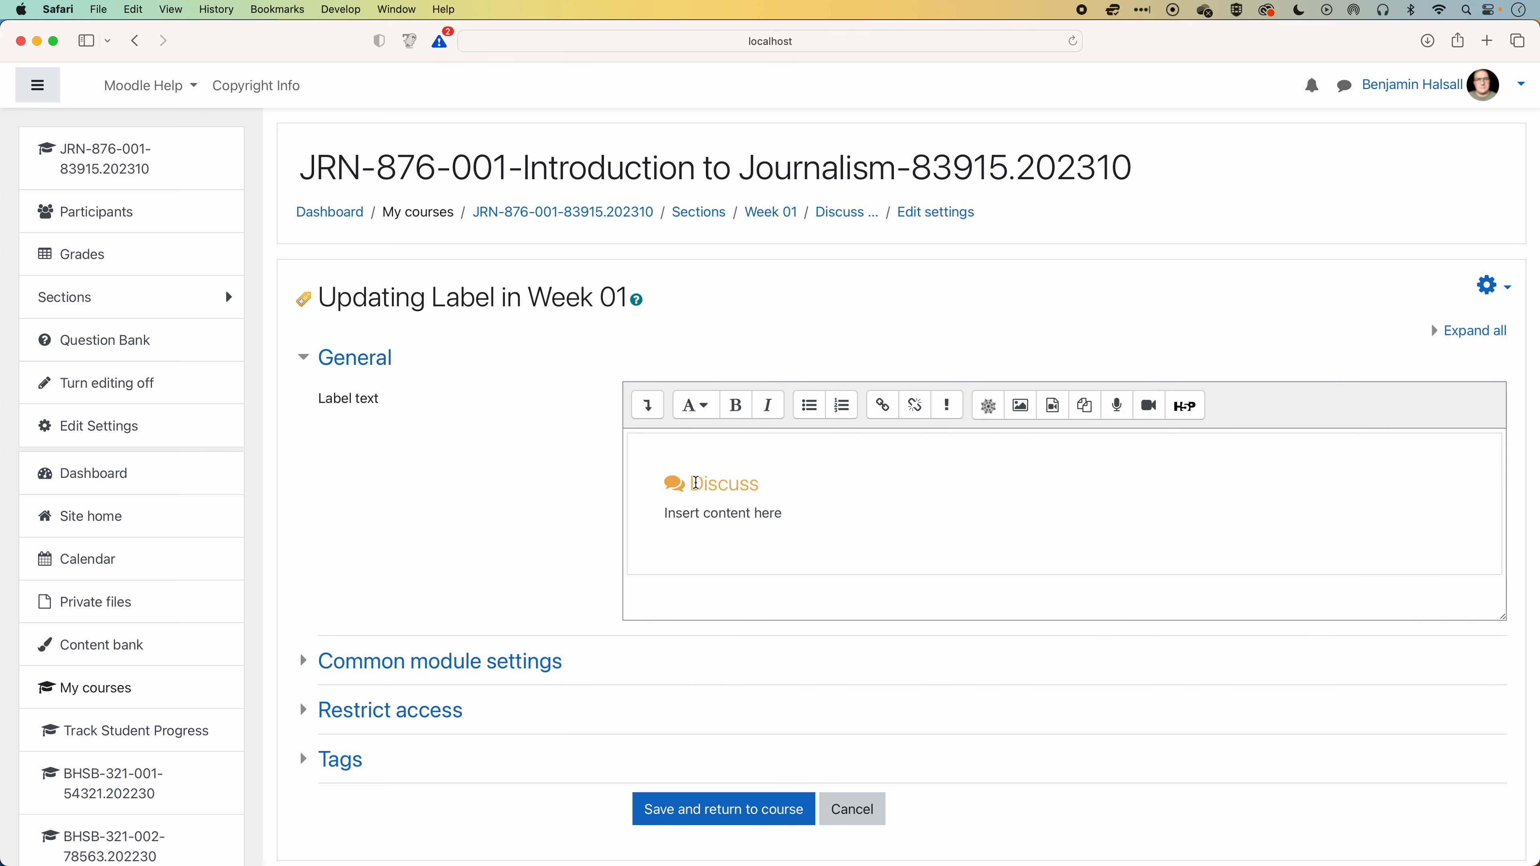
left_click_drag(696, 483, 759, 489)
key("super+v")
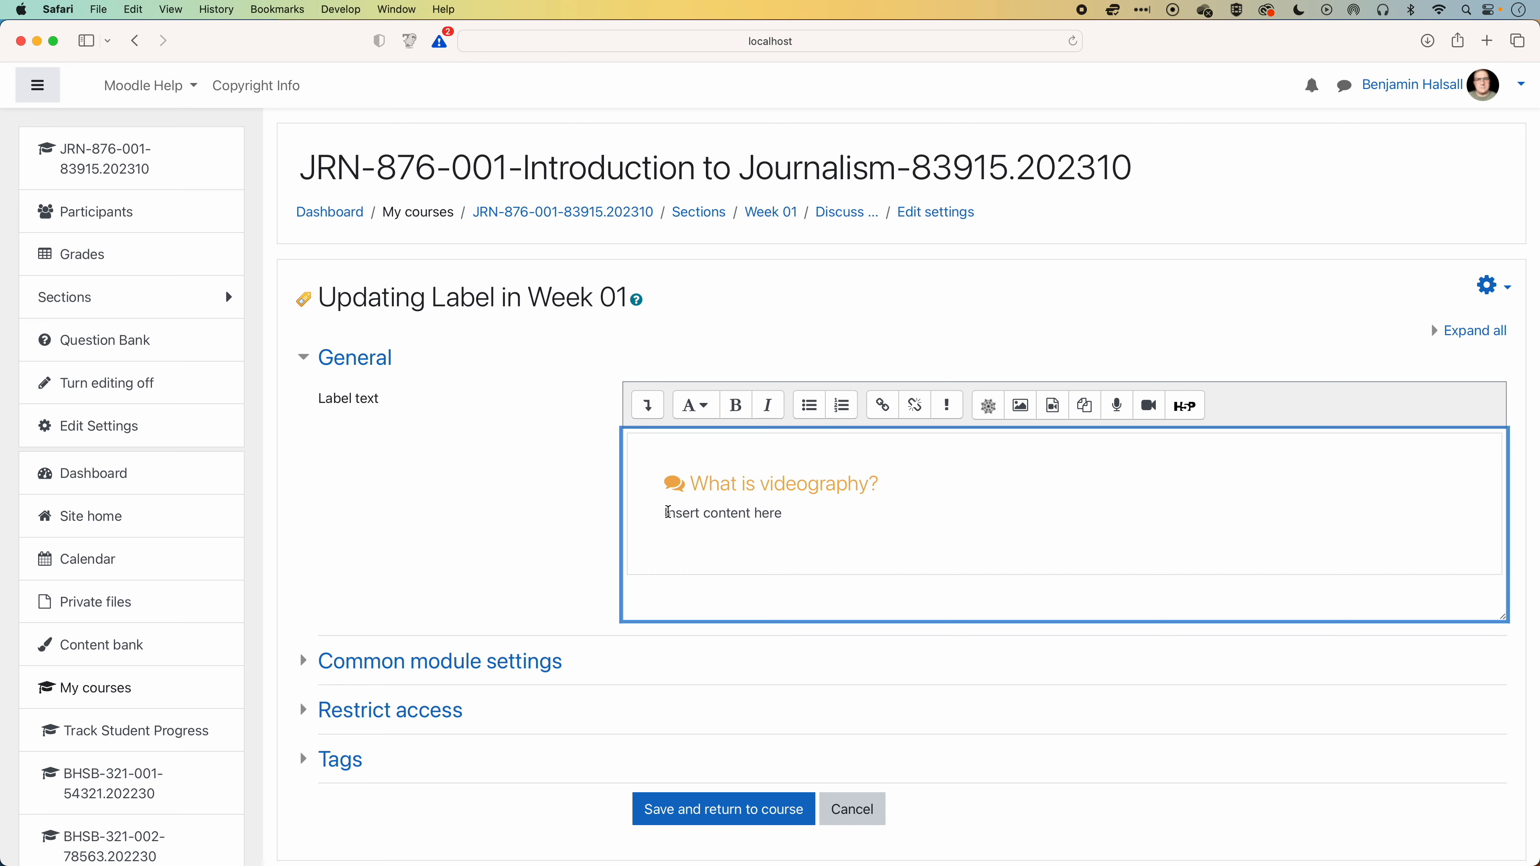
Replace the label's "Insert content here" placeholder with the last three paragraphs from the Forcem Ipsum page.
left_click_drag(665, 514, 788, 514)
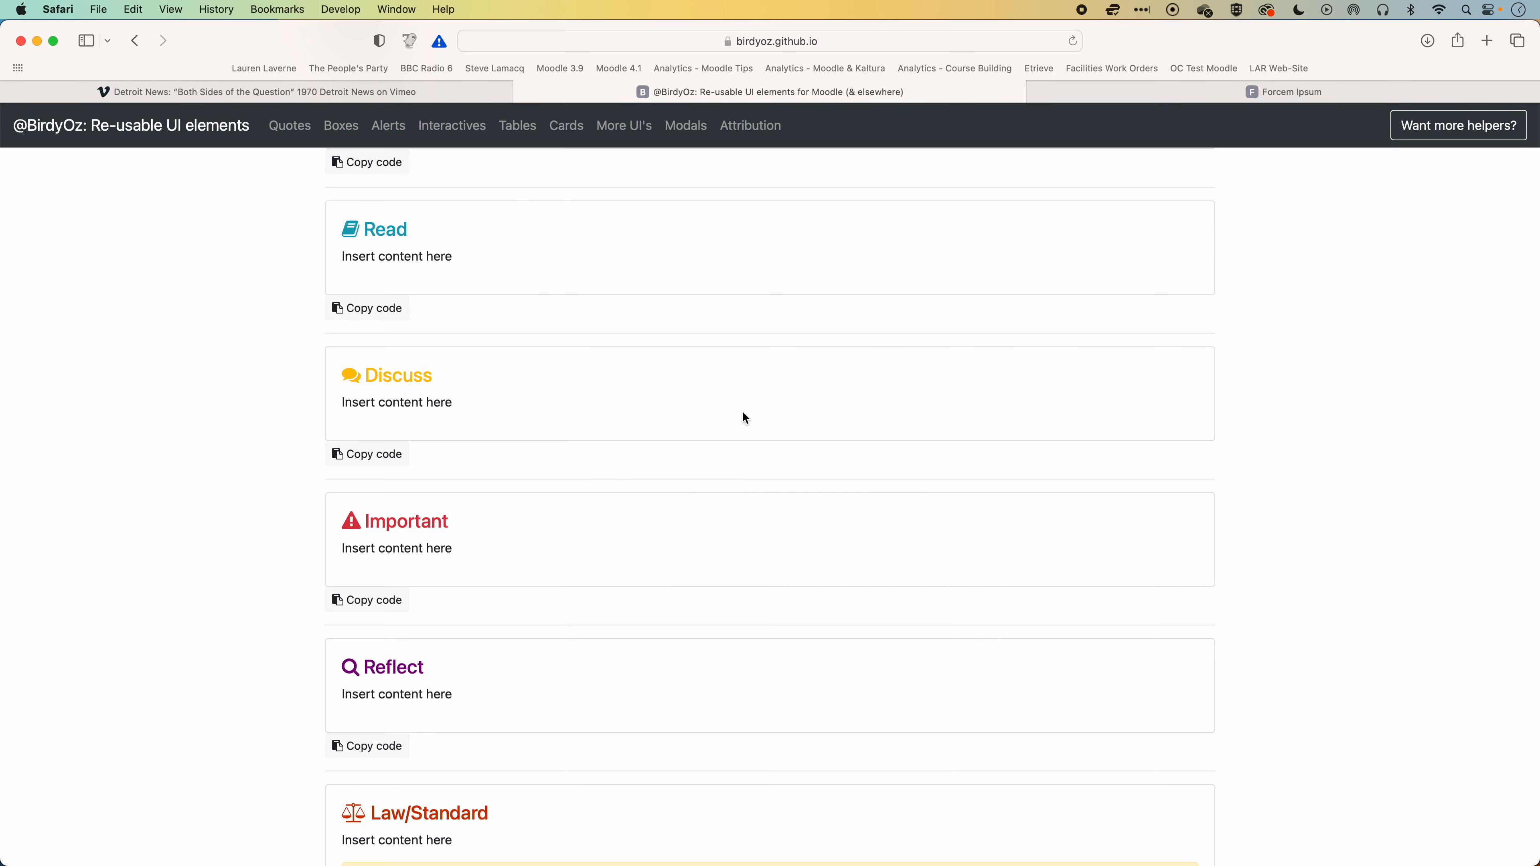
left_click(1282, 92)
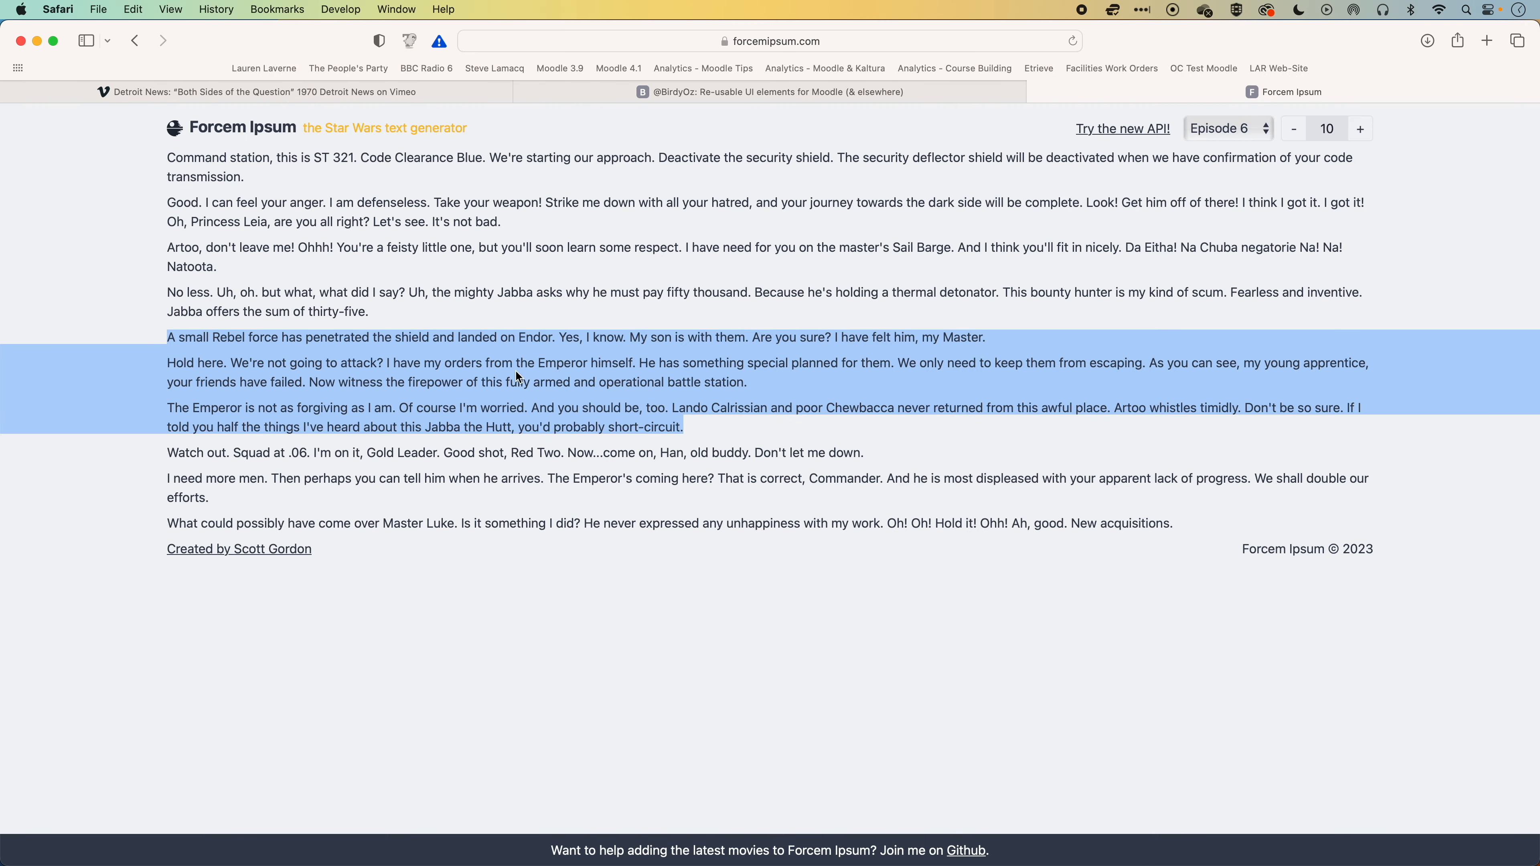
left_click_drag(171, 452, 1214, 517)
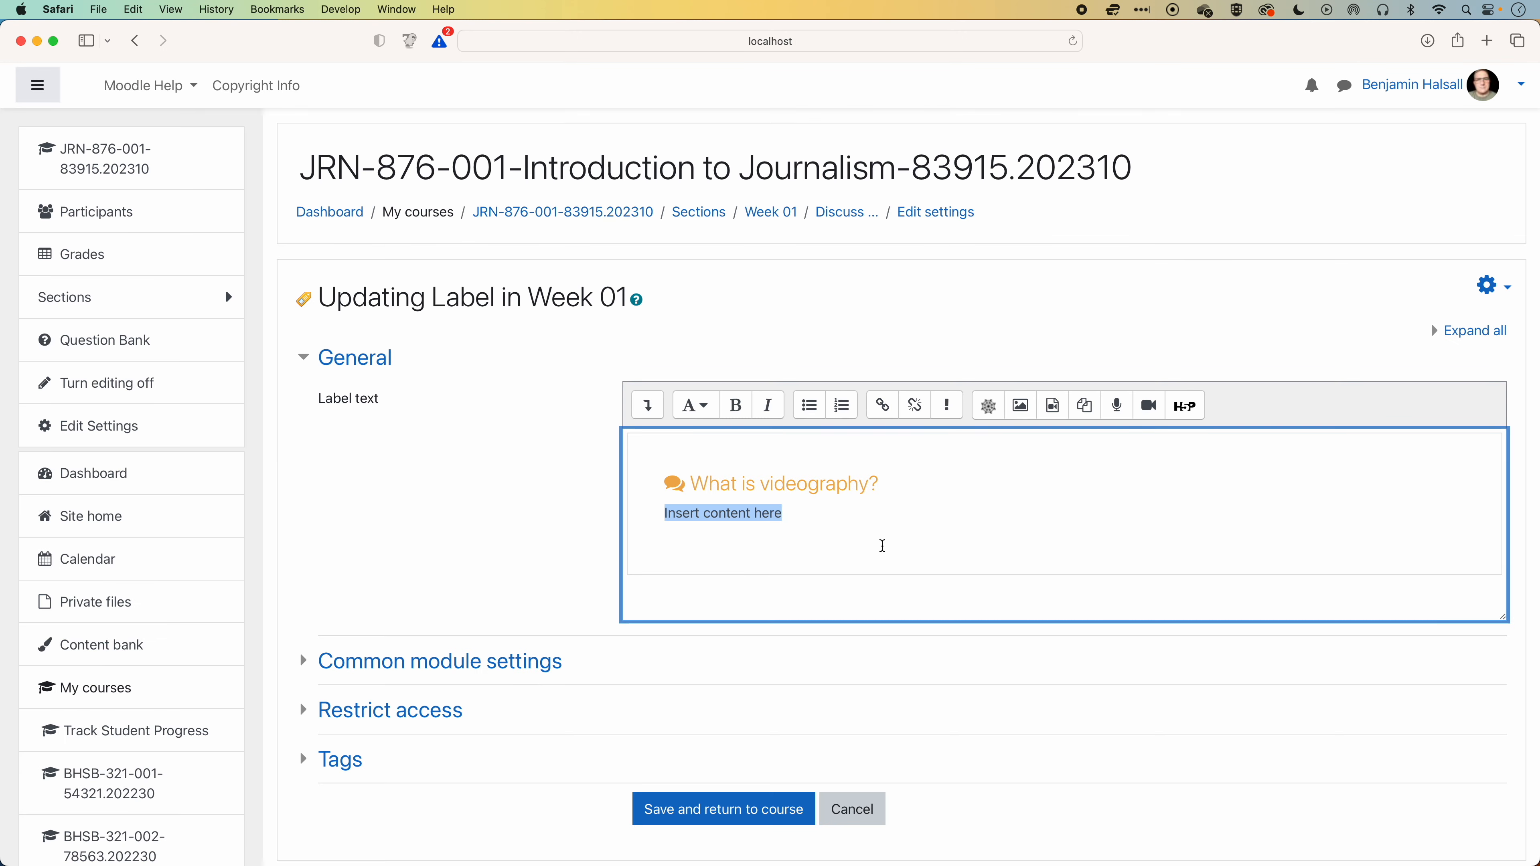
key("super+v")
scroll(819, 525, "down", 2)
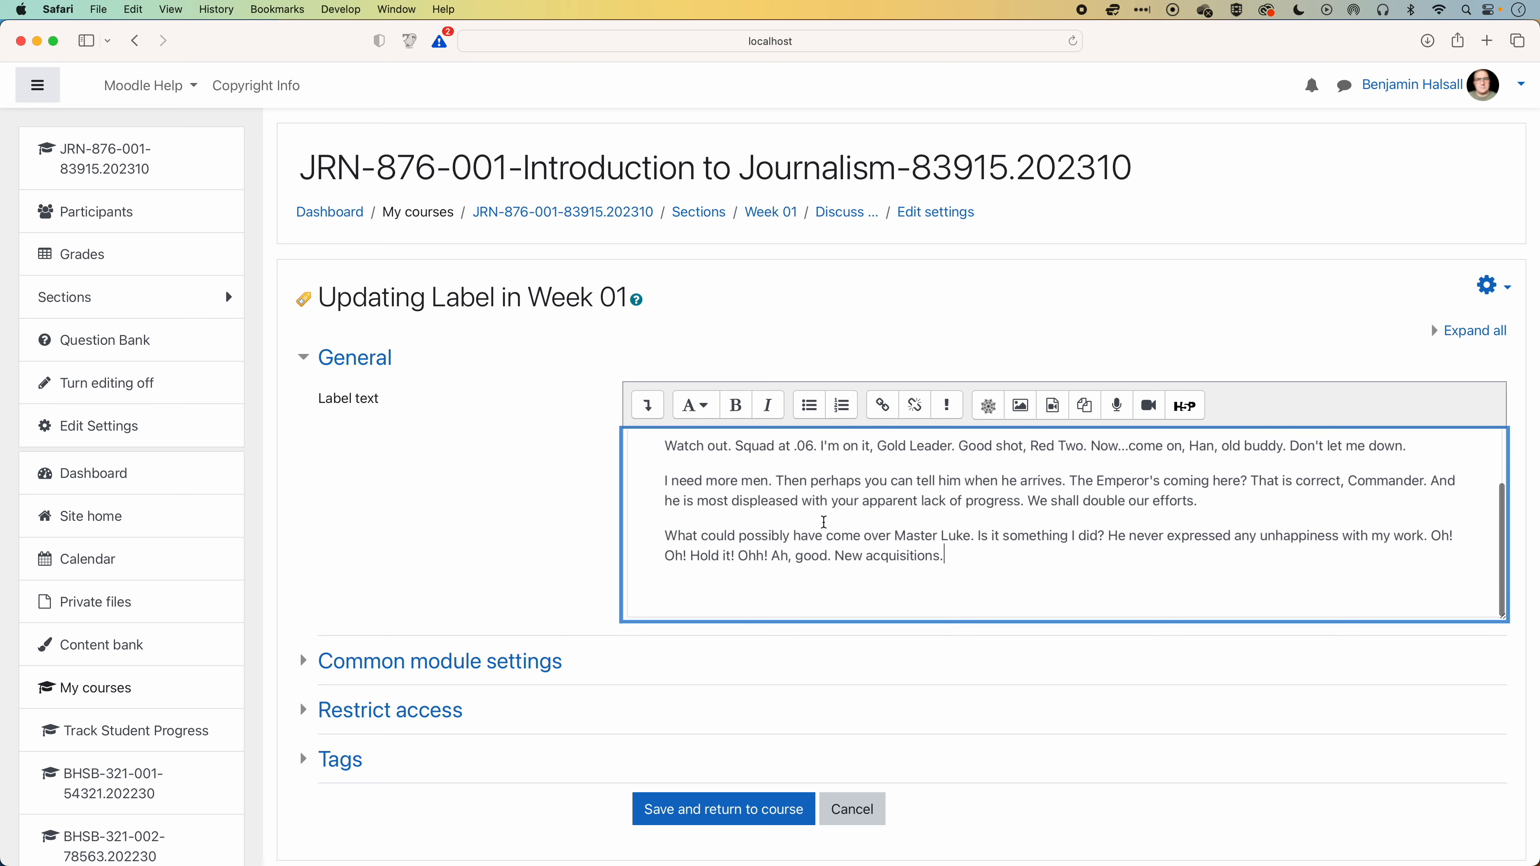
Insert pexels-flo-dahm-699459.jpg from the server files below the text, described as "Image of a laptop setup to edit video.", and save the label.
key("Return")
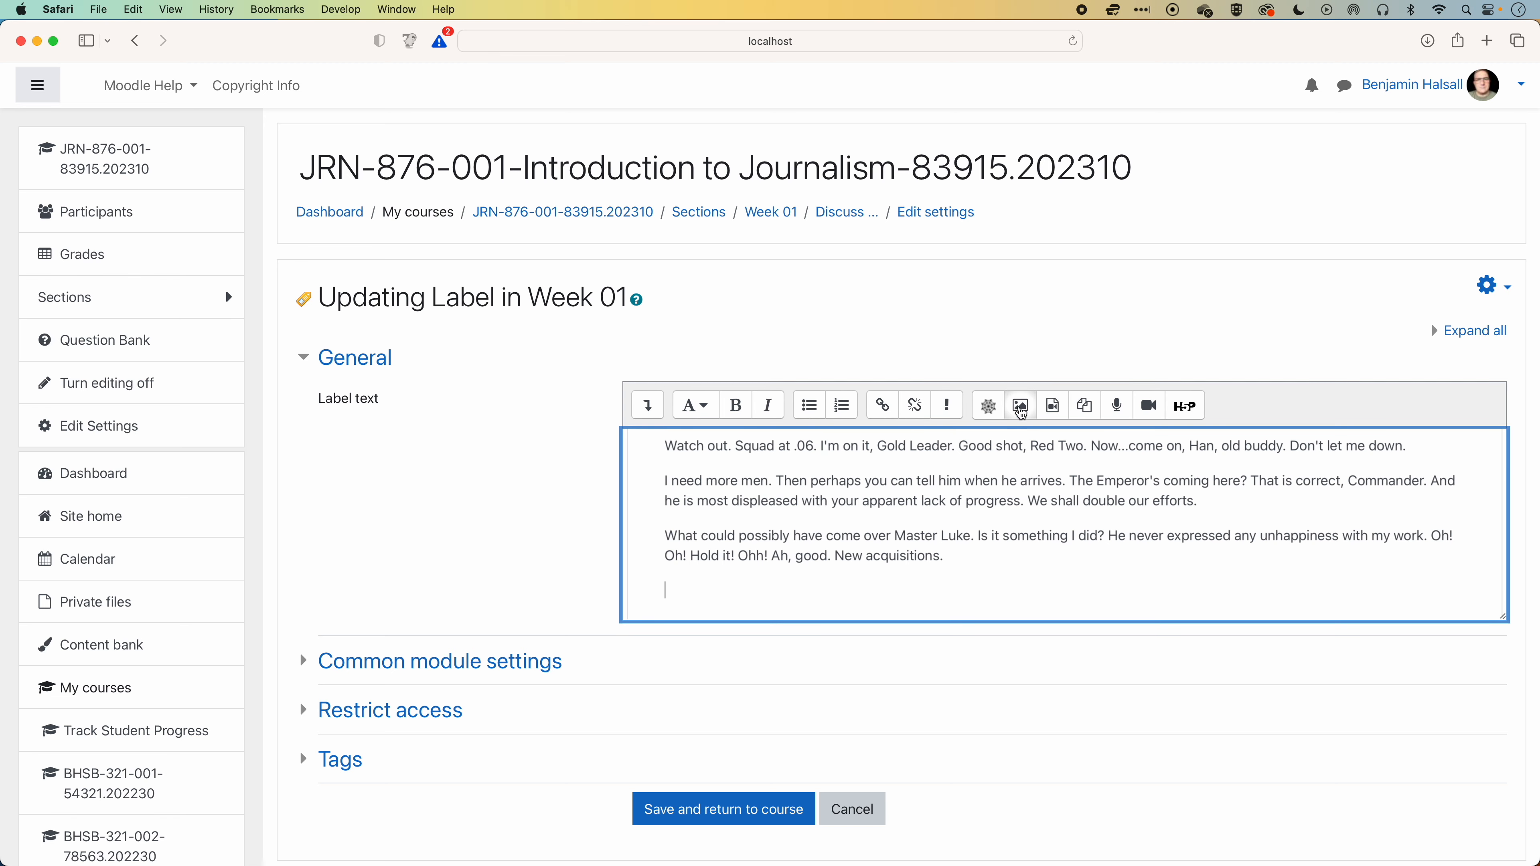
left_click(1021, 405)
left_click(916, 364)
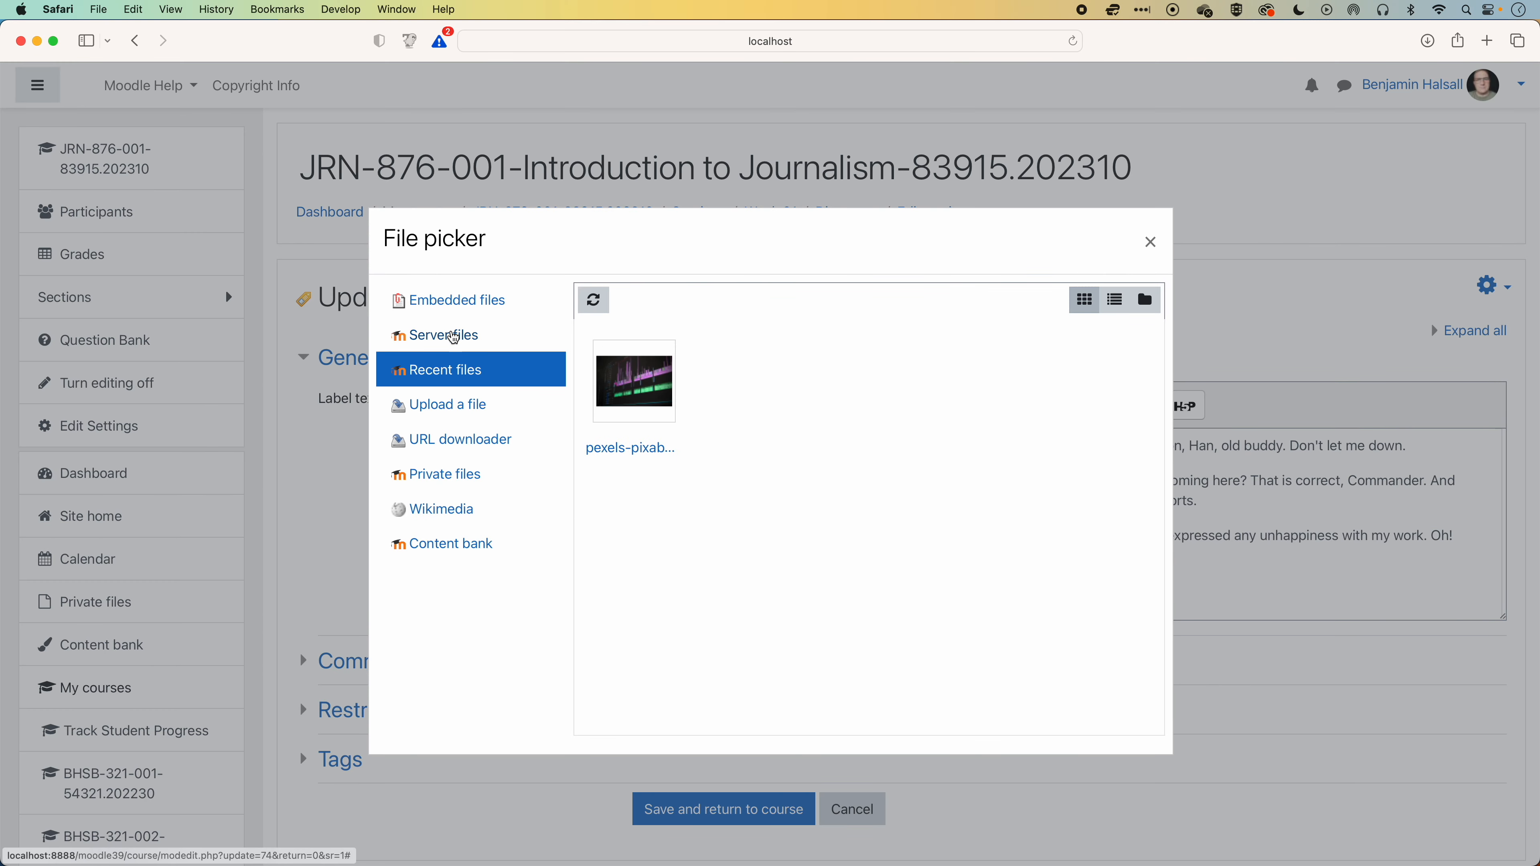
left_click(438, 335)
left_click(652, 438)
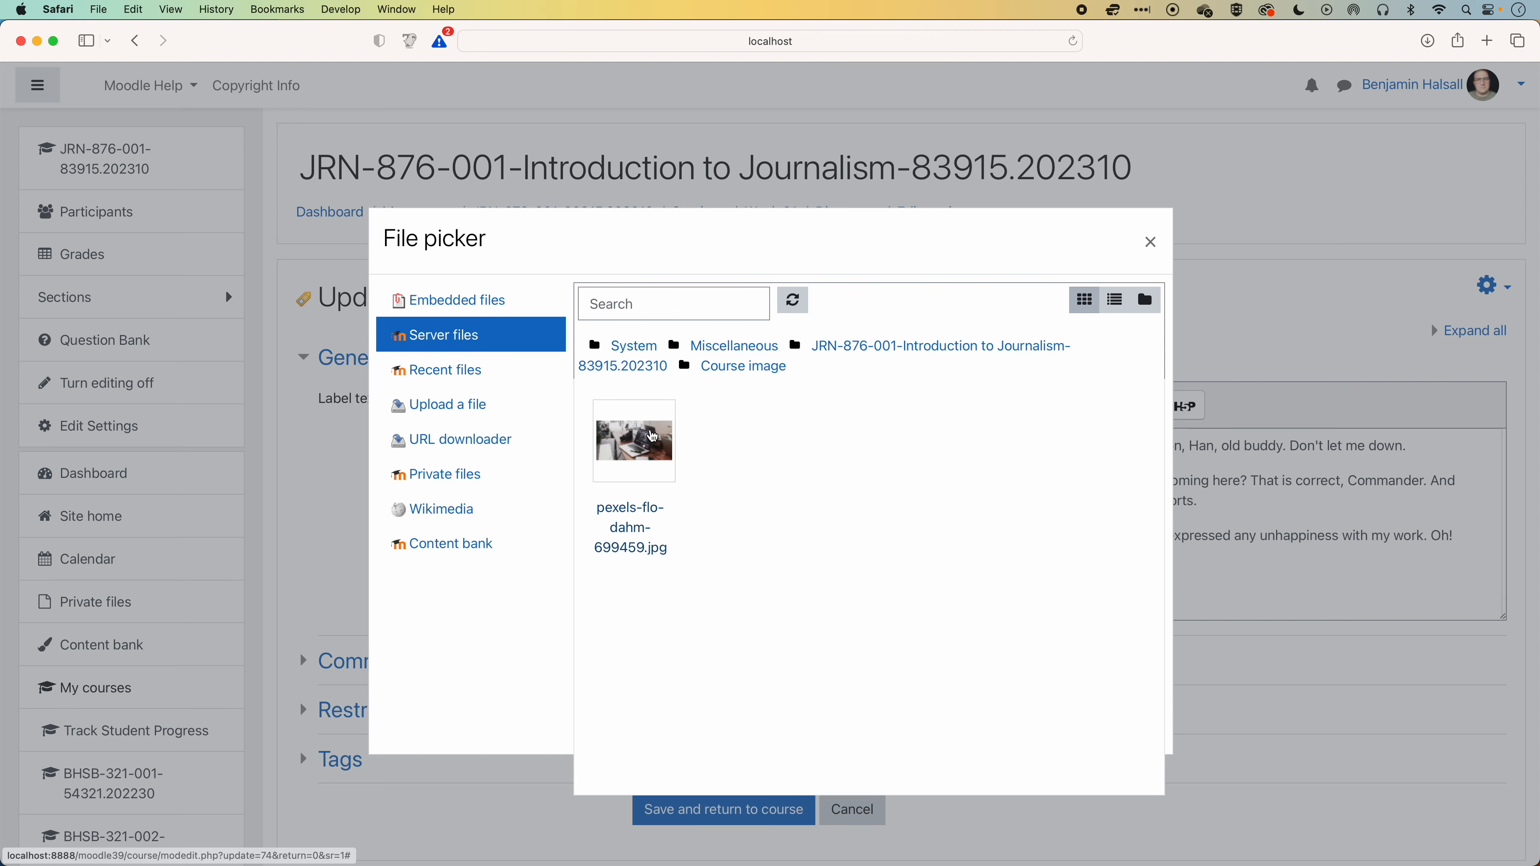
left_click(634, 441)
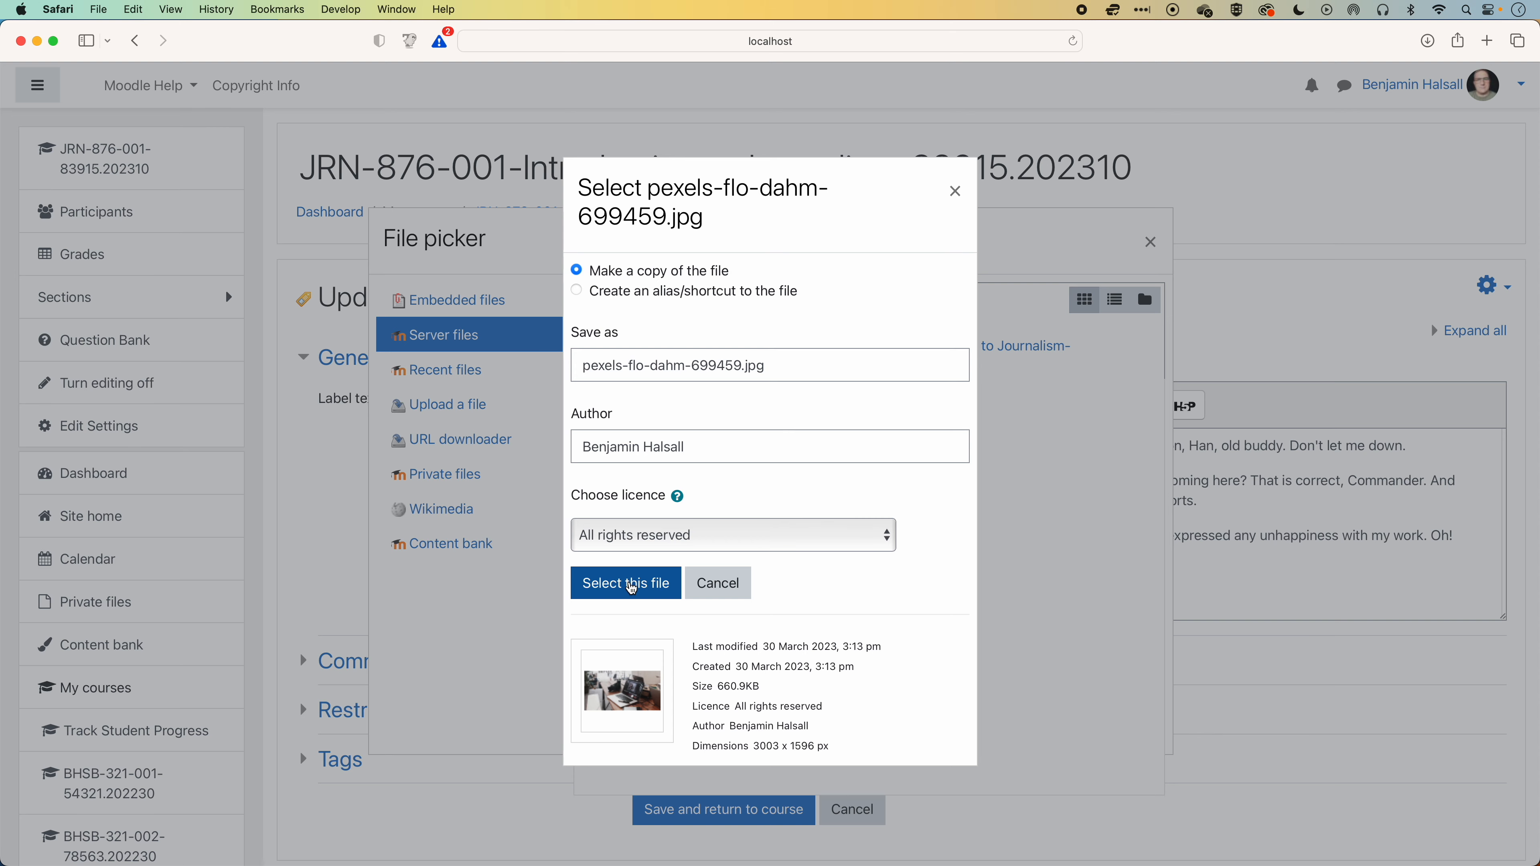
left_click(626, 584)
type("Image of a laptop ")
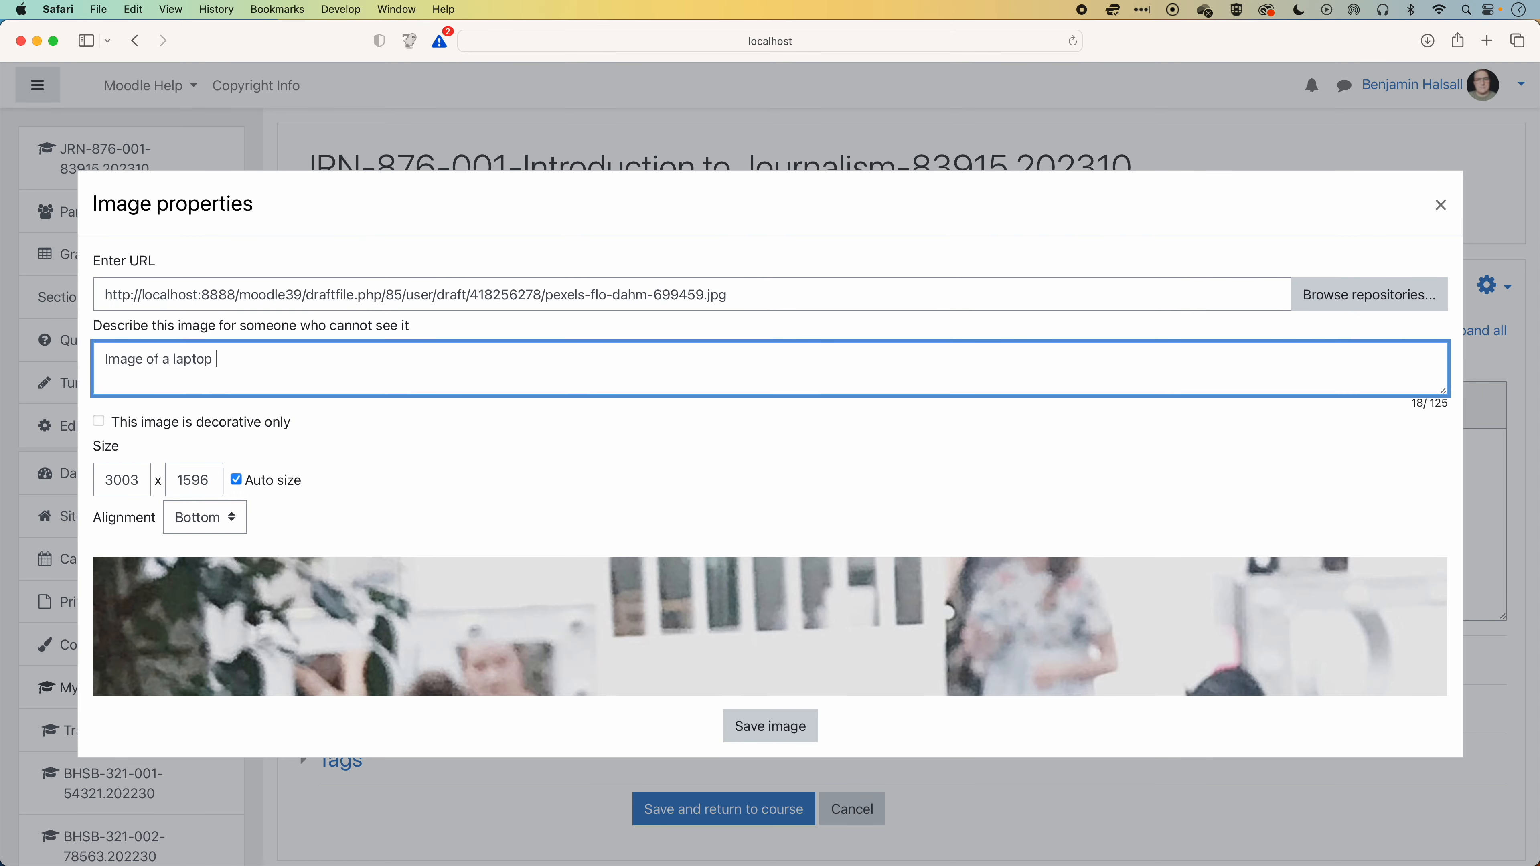
type("setup to edit video.")
left_click(771, 728)
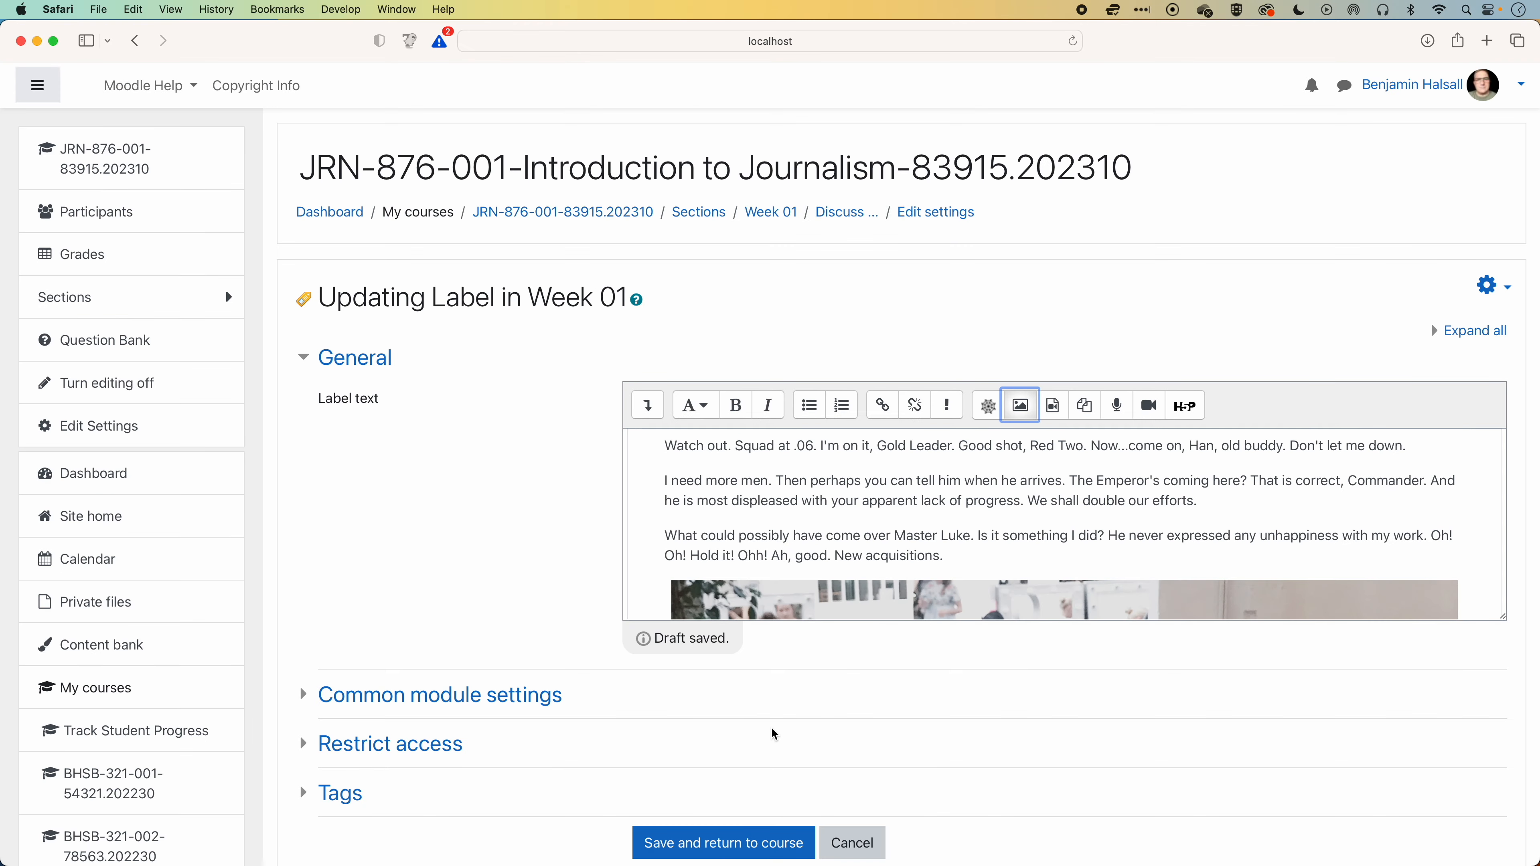
left_click(736, 848)
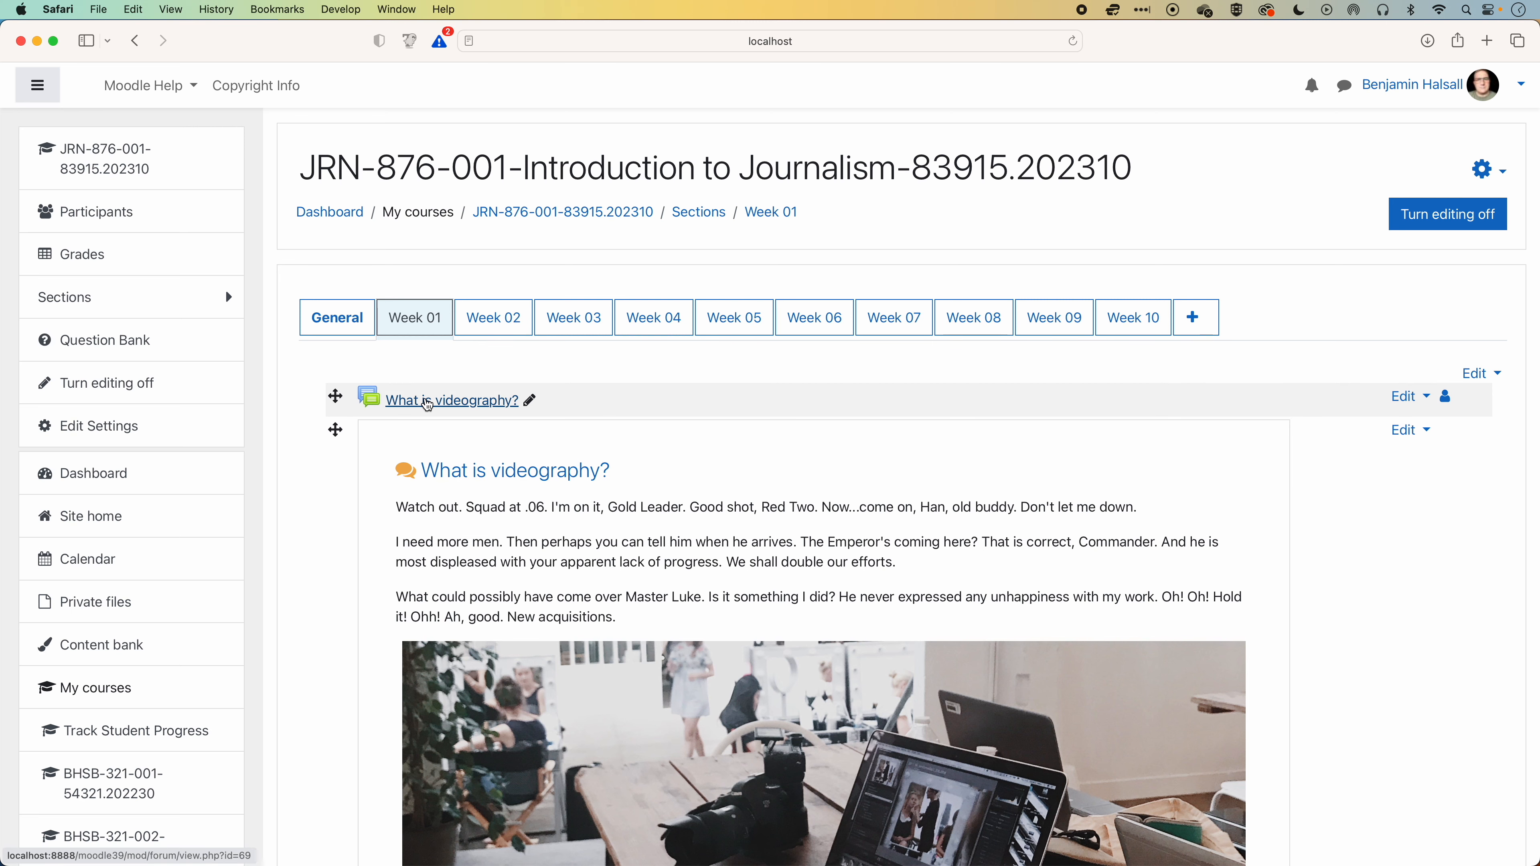
Set the course's Activity names auto-linking filter to Off, save it, and check the label's heading in Week 01.
left_click(1487, 173)
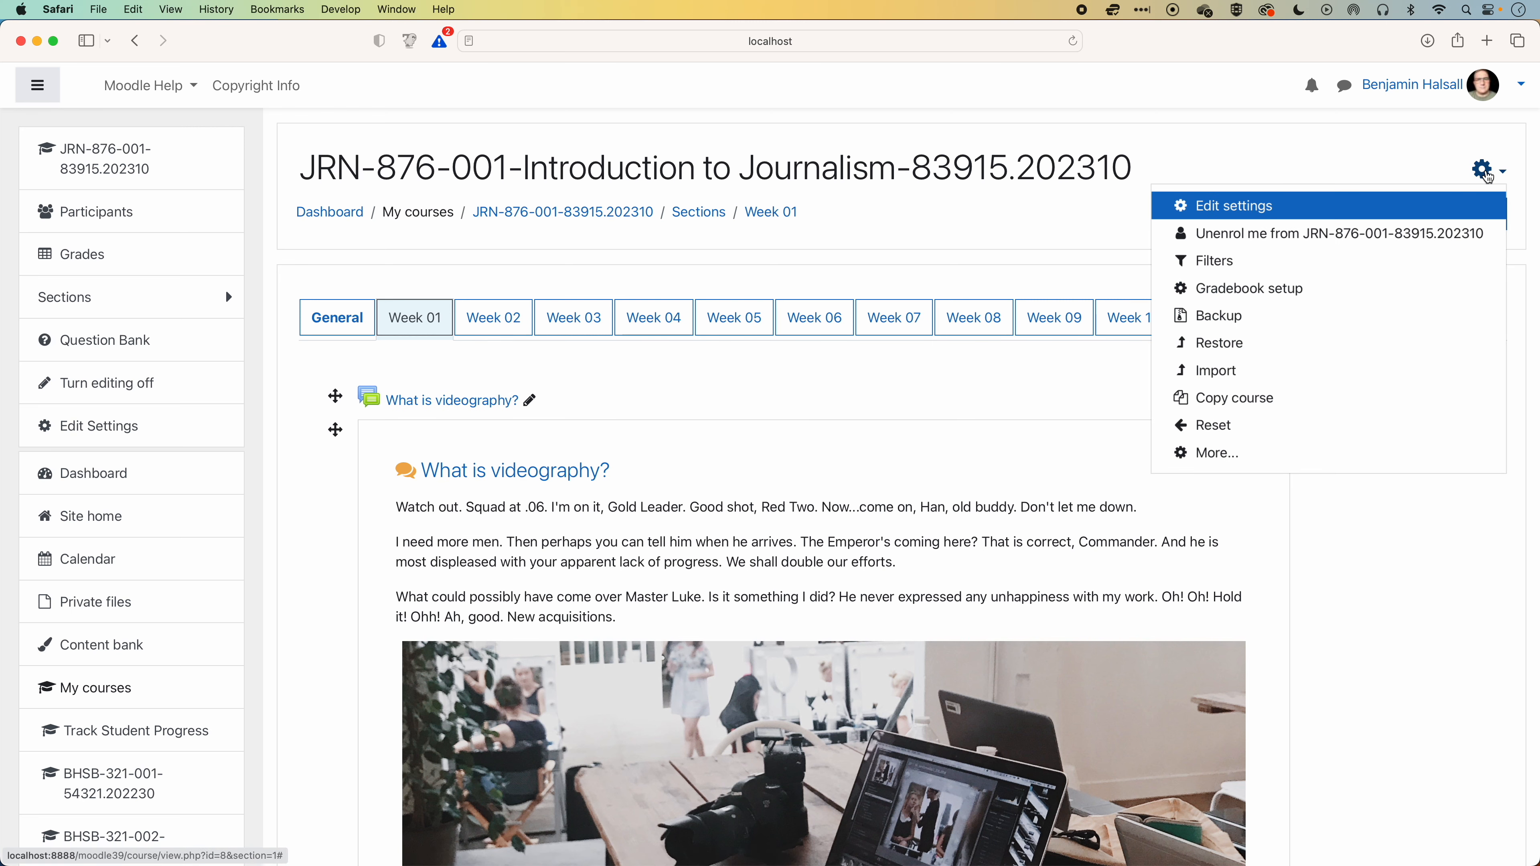
left_click(1214, 261)
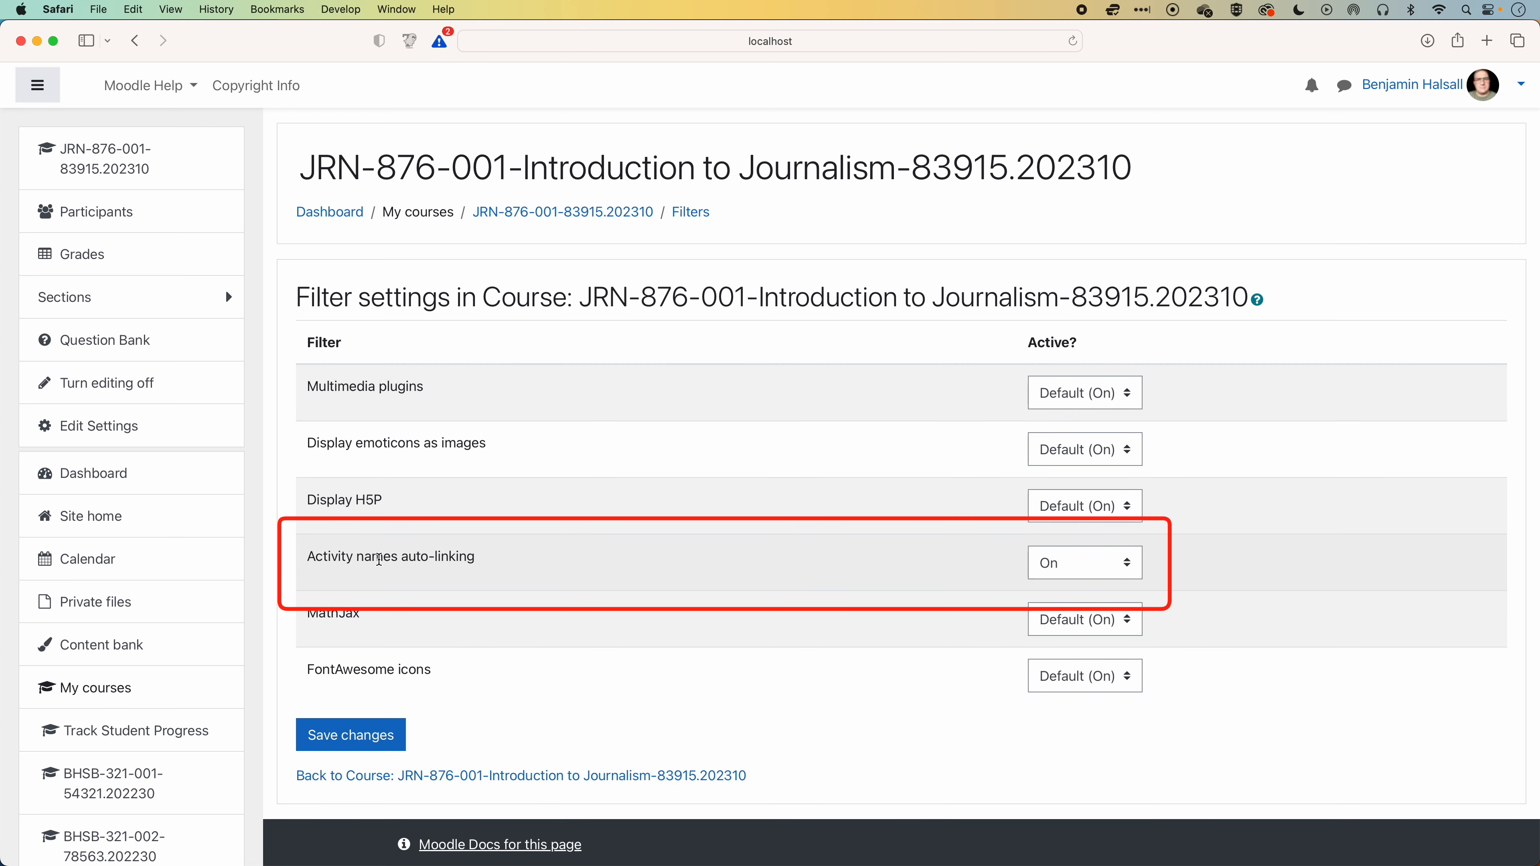
left_click(1135, 566)
left_click(1081, 531)
left_click(363, 739)
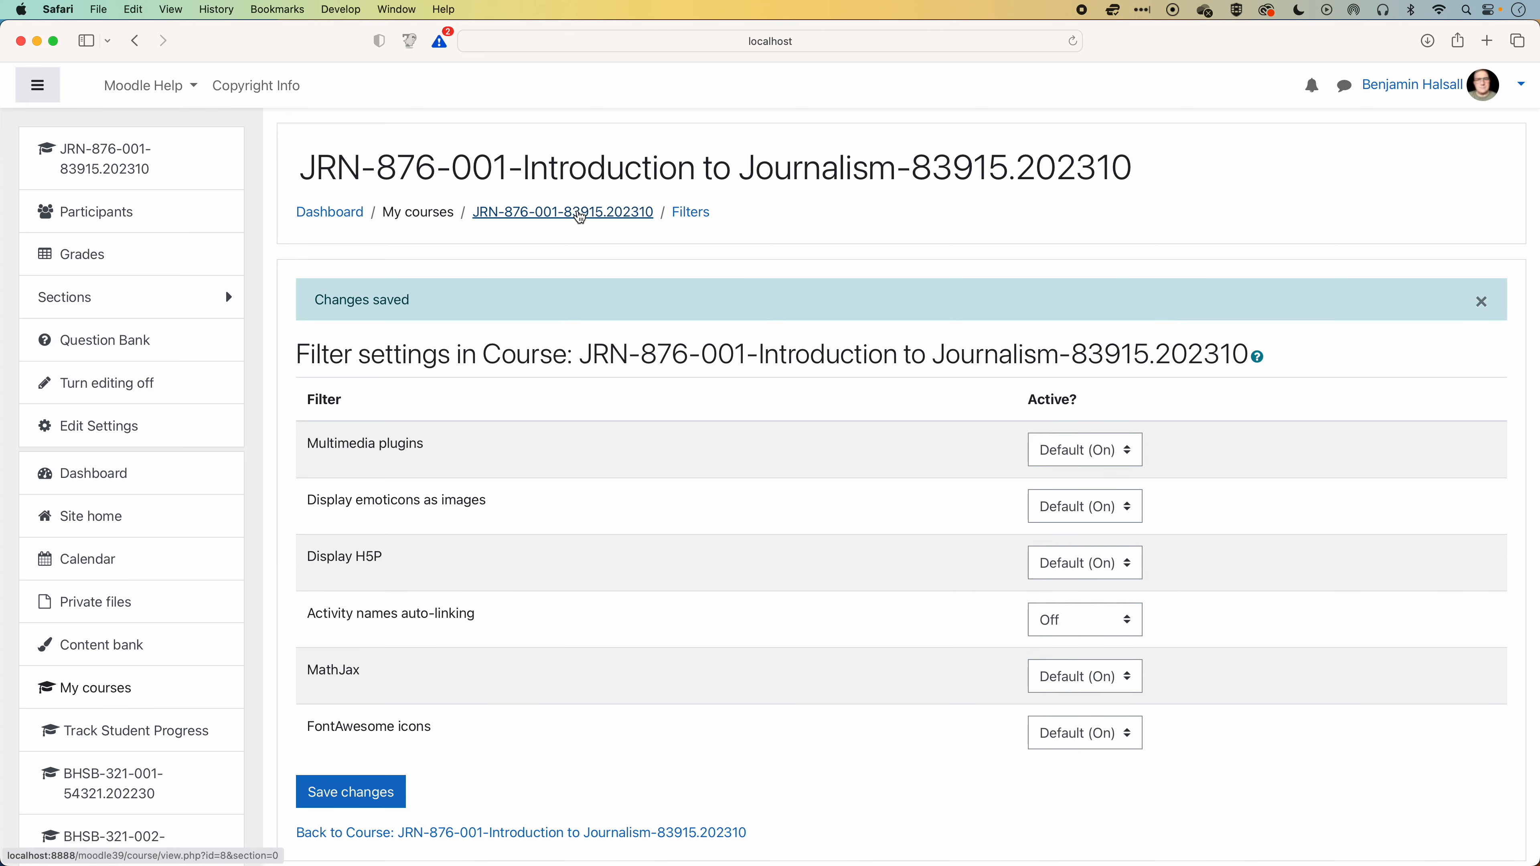
left_click(580, 216)
left_click(415, 318)
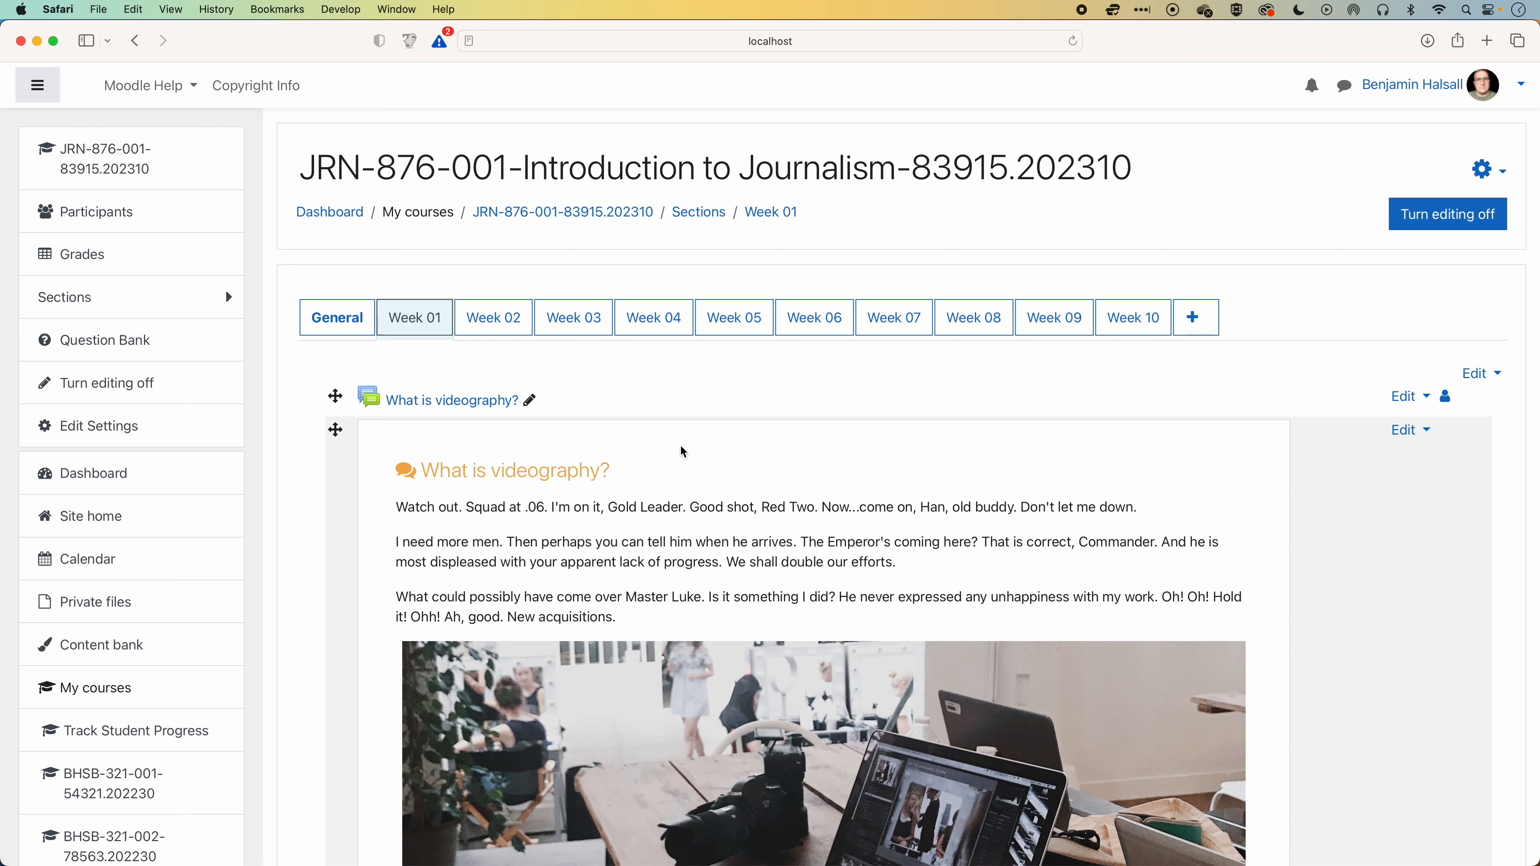
left_click_drag(423, 471, 618, 470)
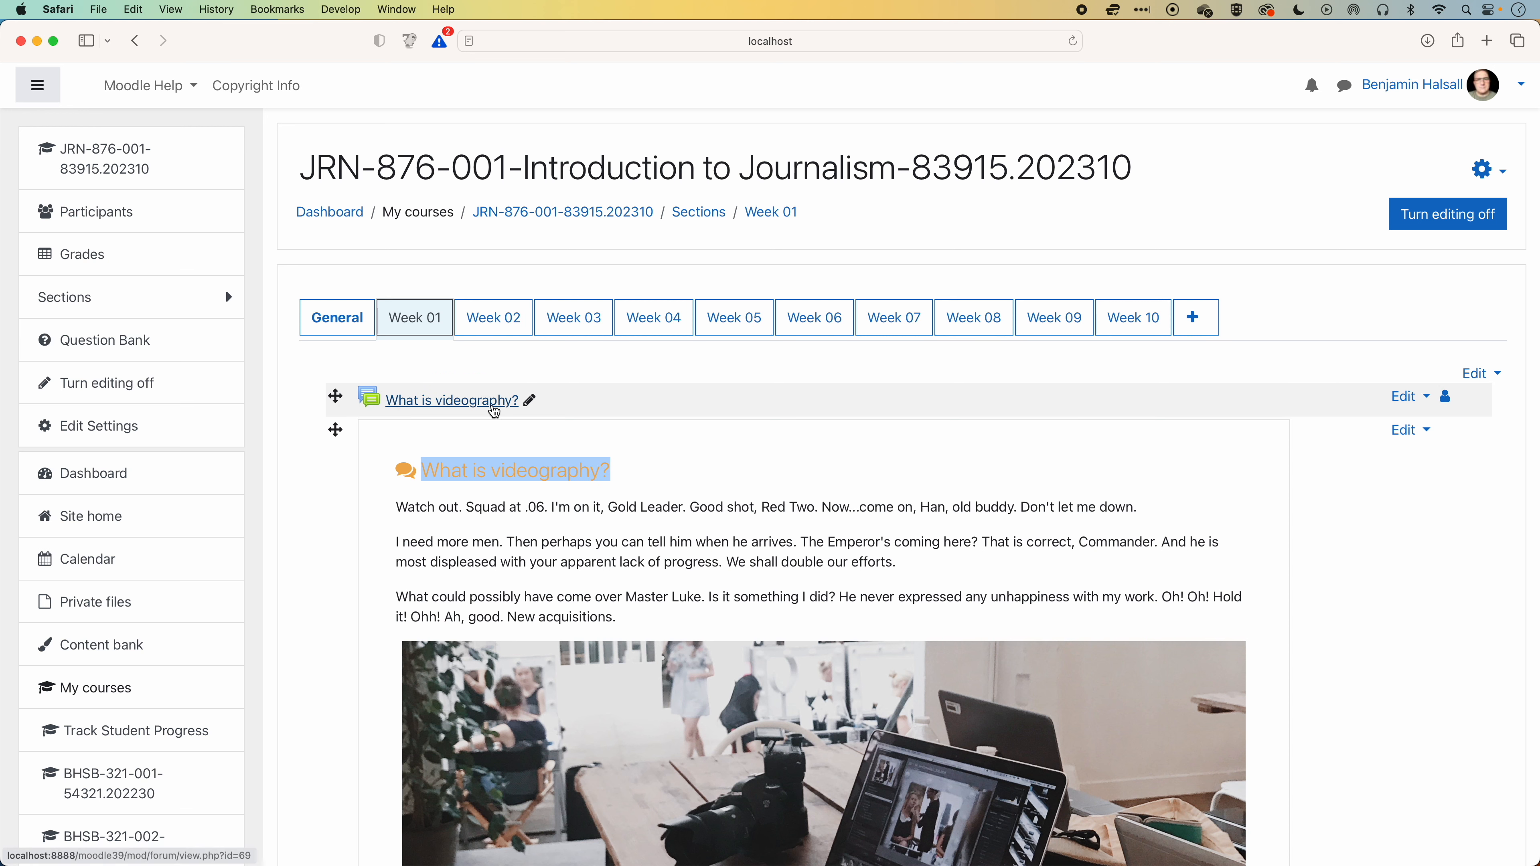
Set the course's Activity names auto-linking filter to On and save the filter settings.
left_click(1489, 170)
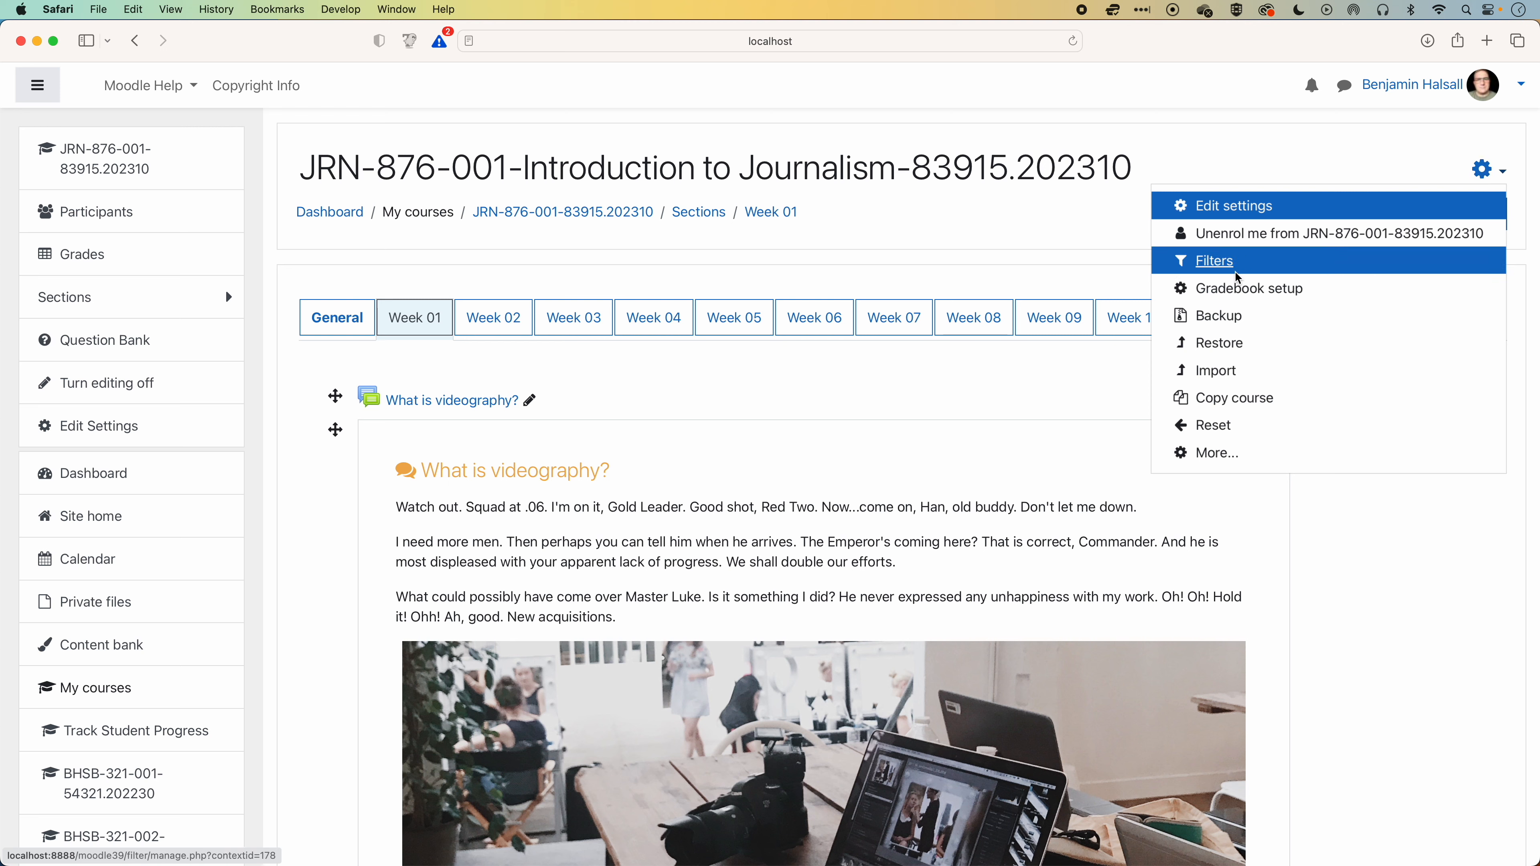
left_click(1214, 274)
left_click(1083, 565)
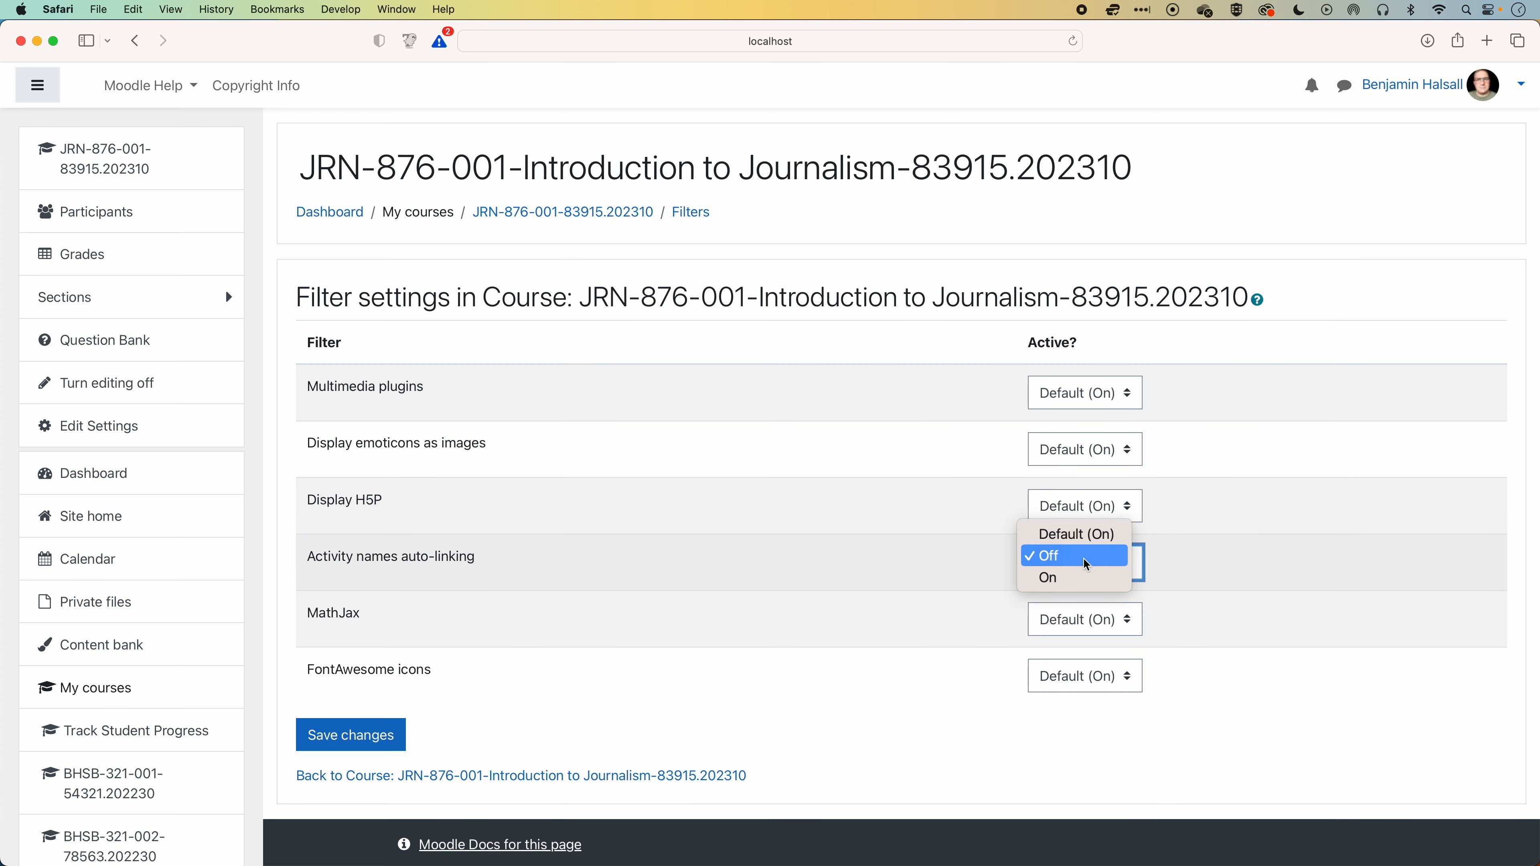
left_click(1079, 576)
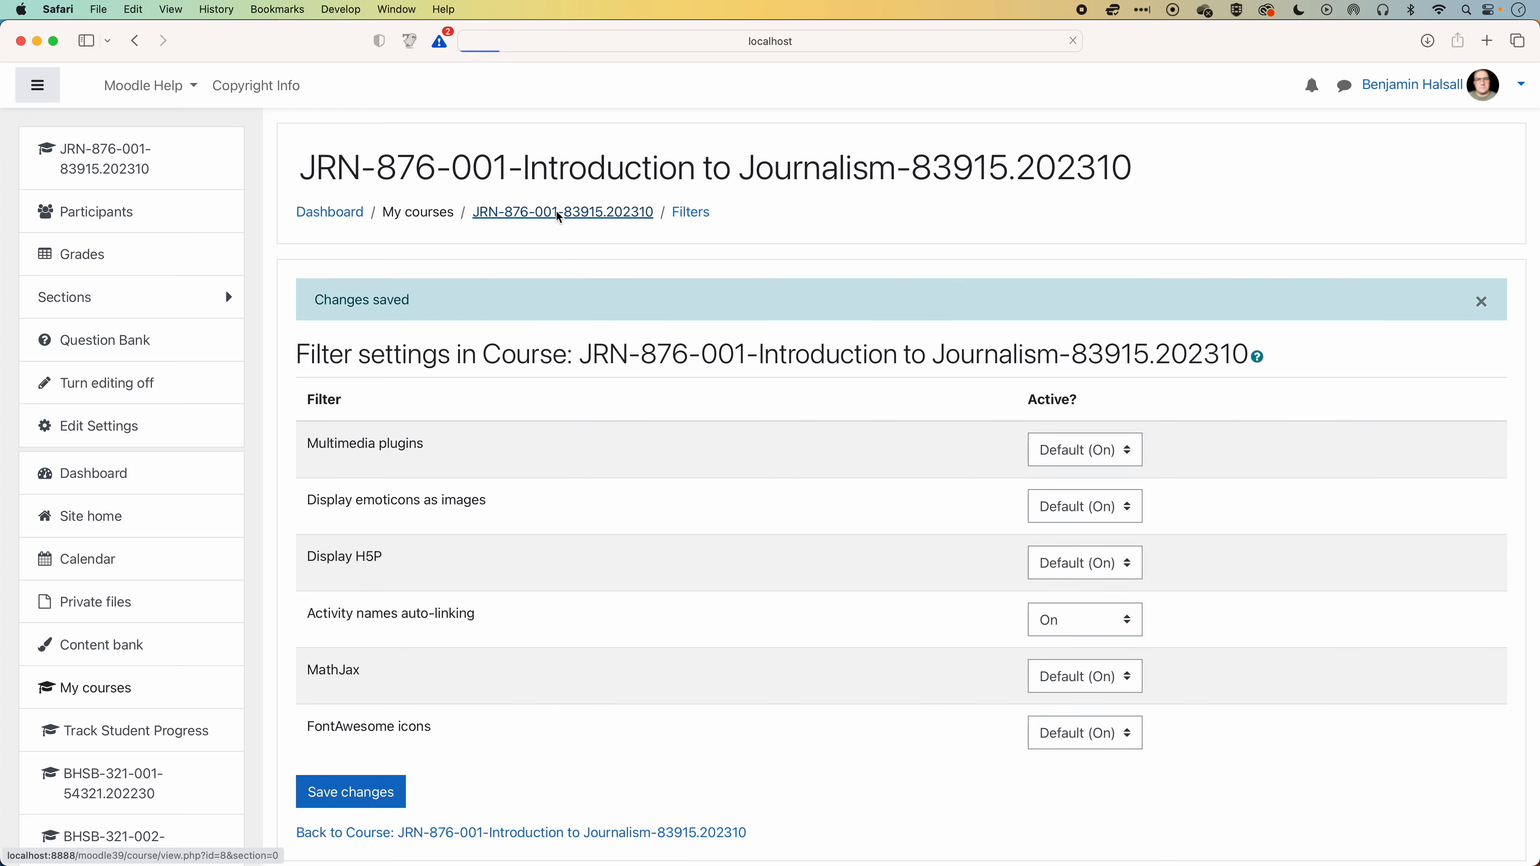
Follow the auto-linked heading of the Week 01 label to the "What is videography?" forum, and return to the course.
left_click(414, 319)
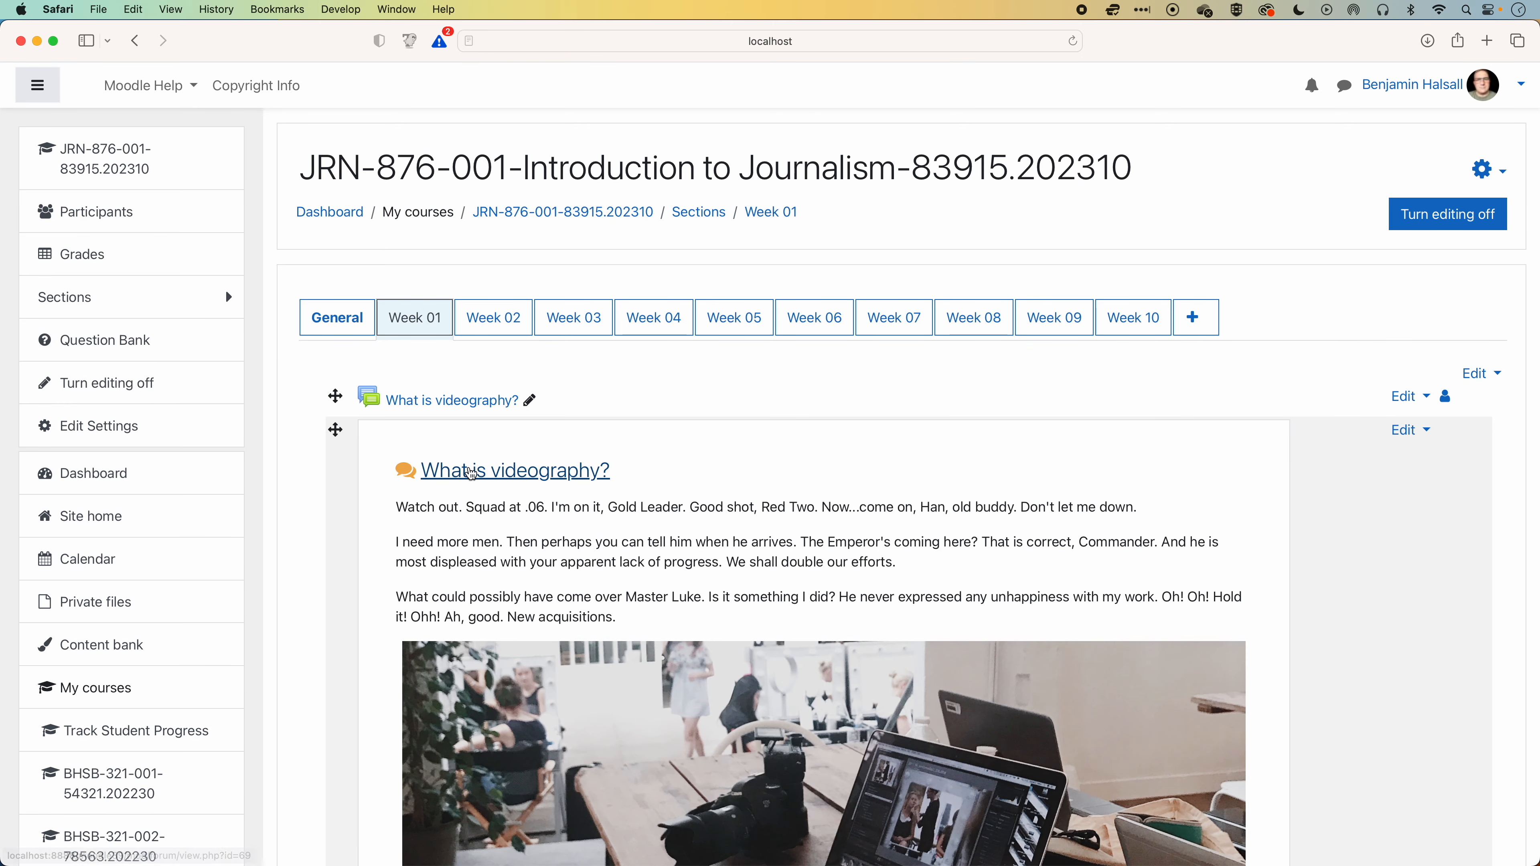
left_click(515, 472)
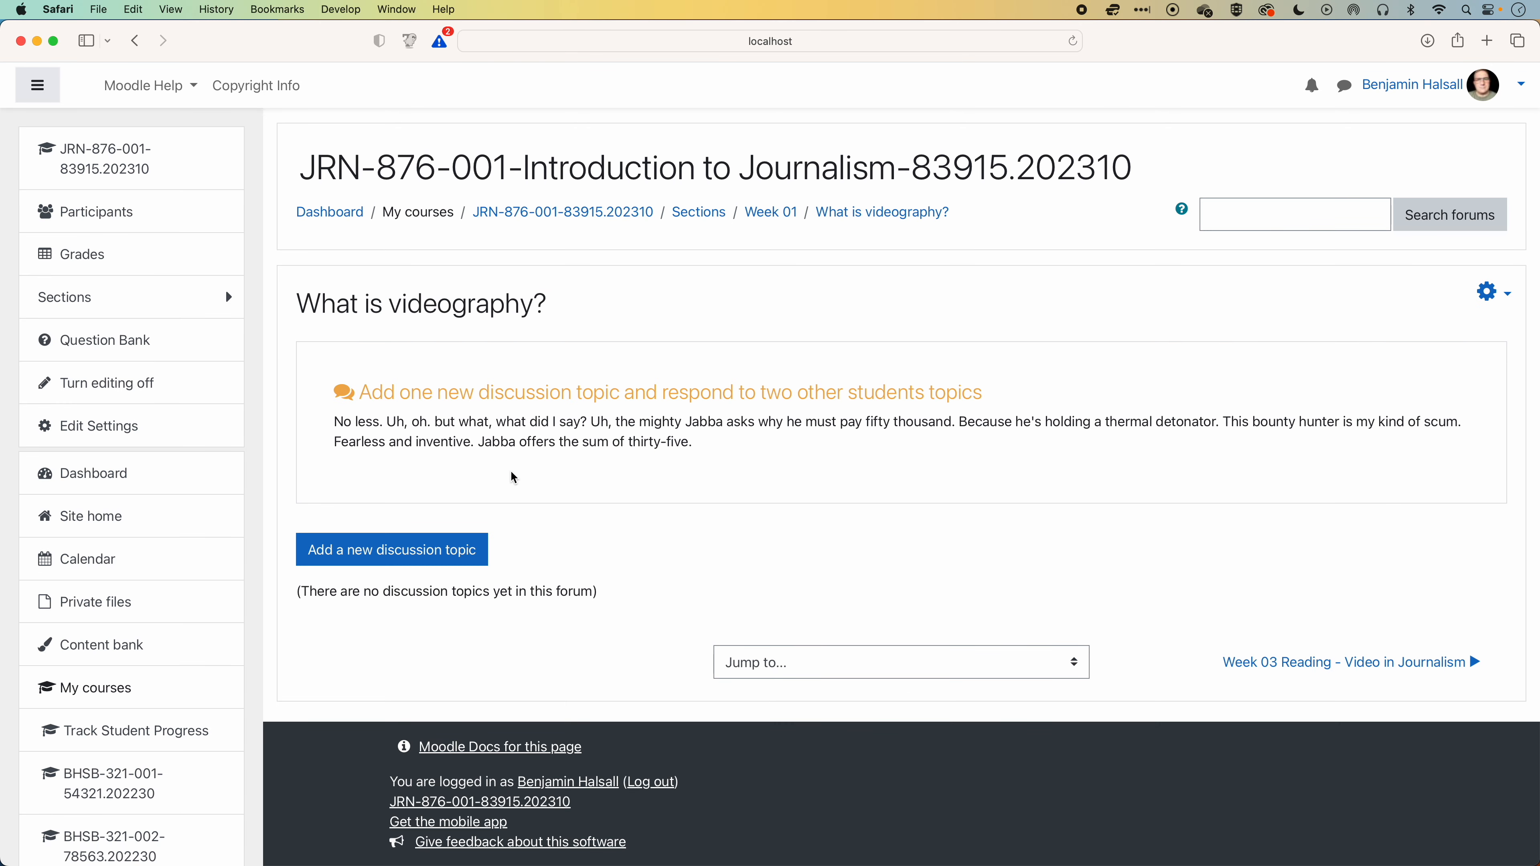
left_click(139, 48)
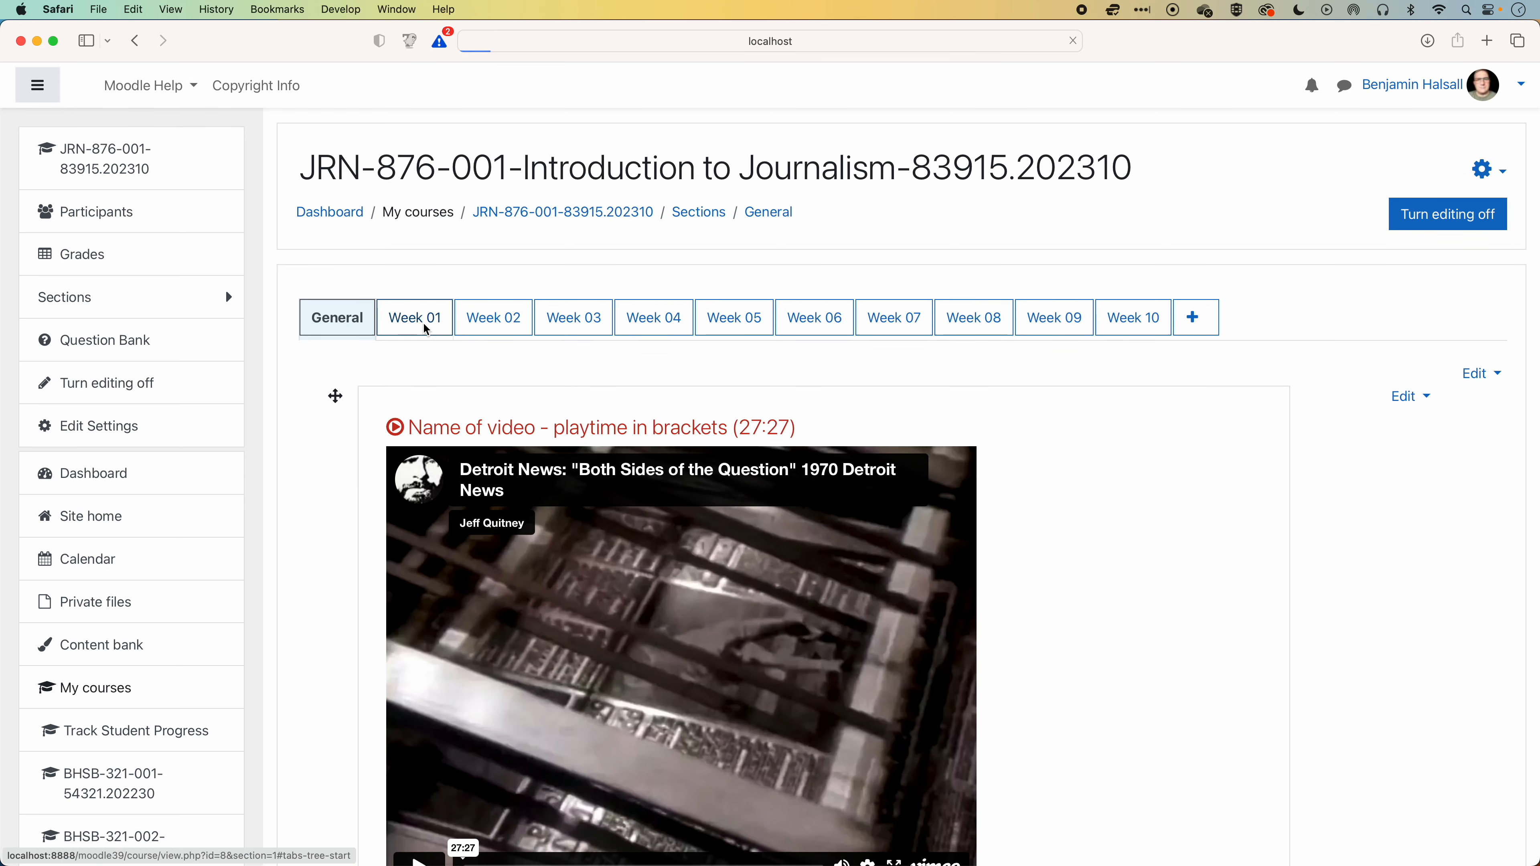
Move the Week 01 label above the "What is videography?" forum and make the forum available but not shown on the course page.
left_click(424, 328)
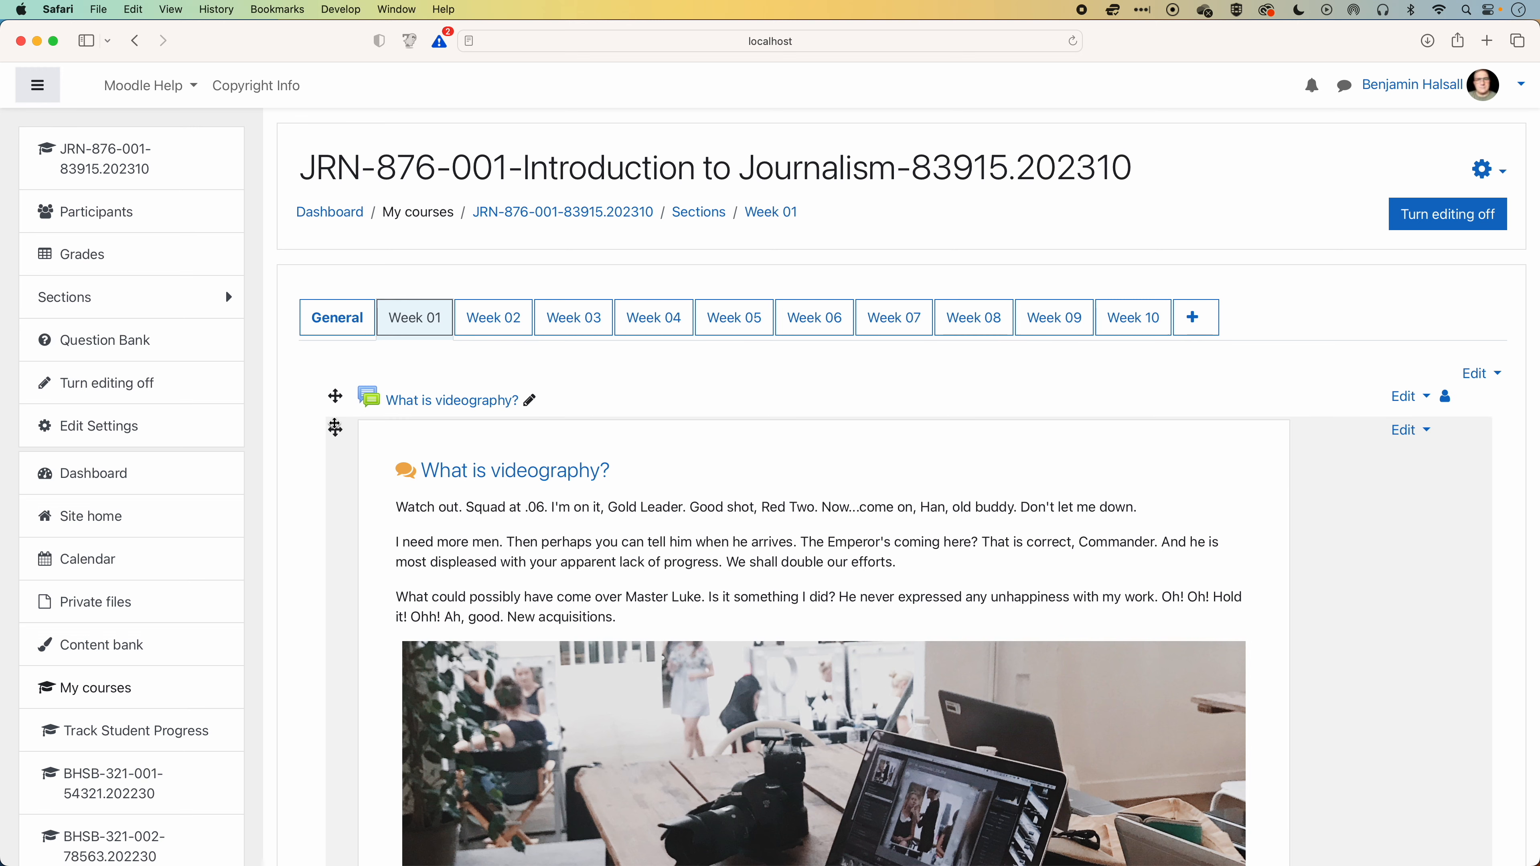
left_click_drag(334, 425, 335, 373)
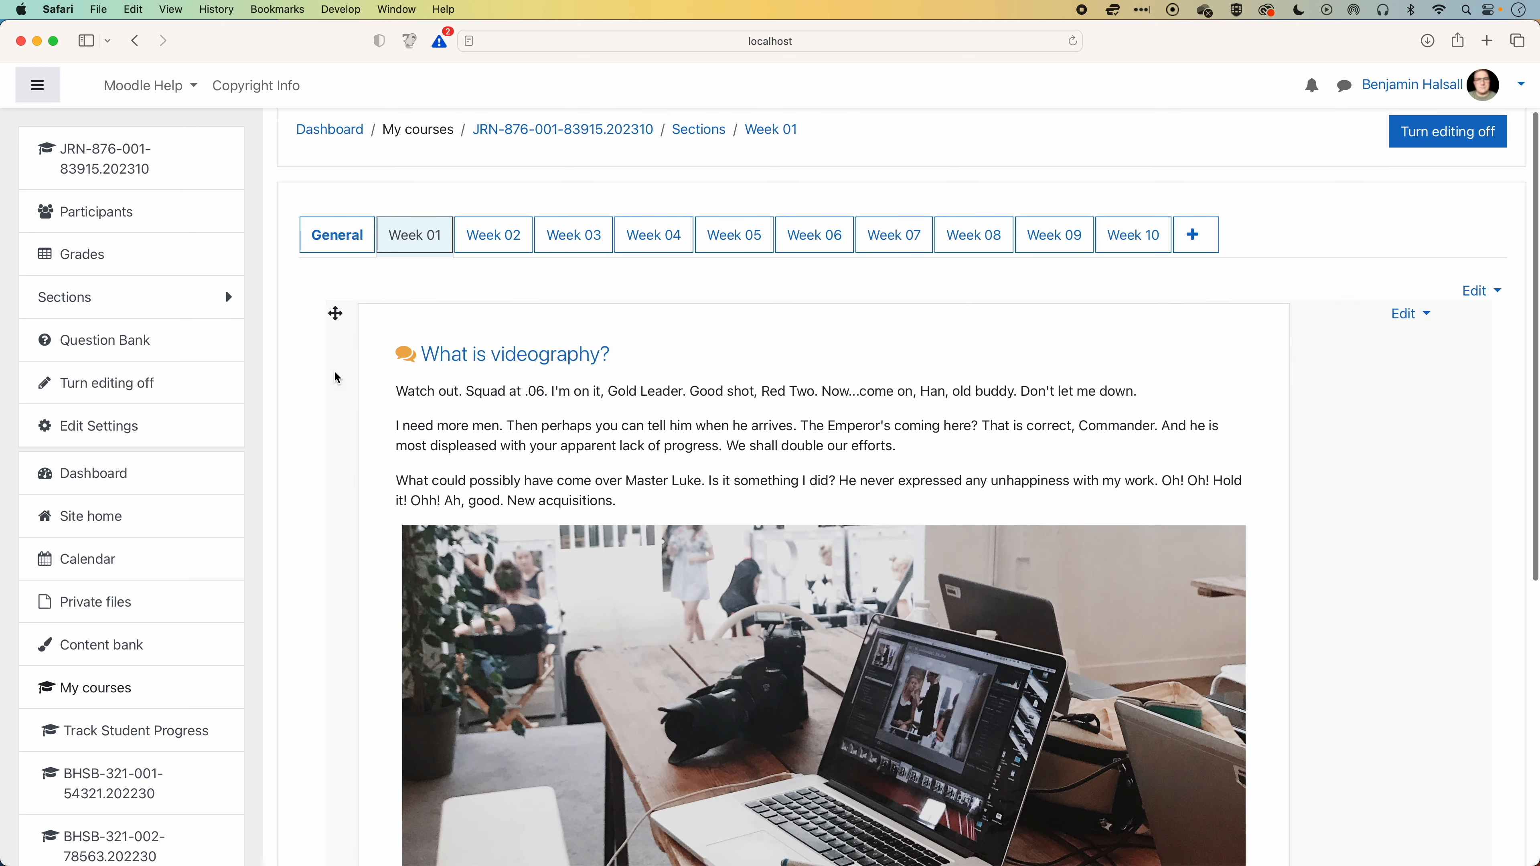
scroll(582, 425, "down", 10)
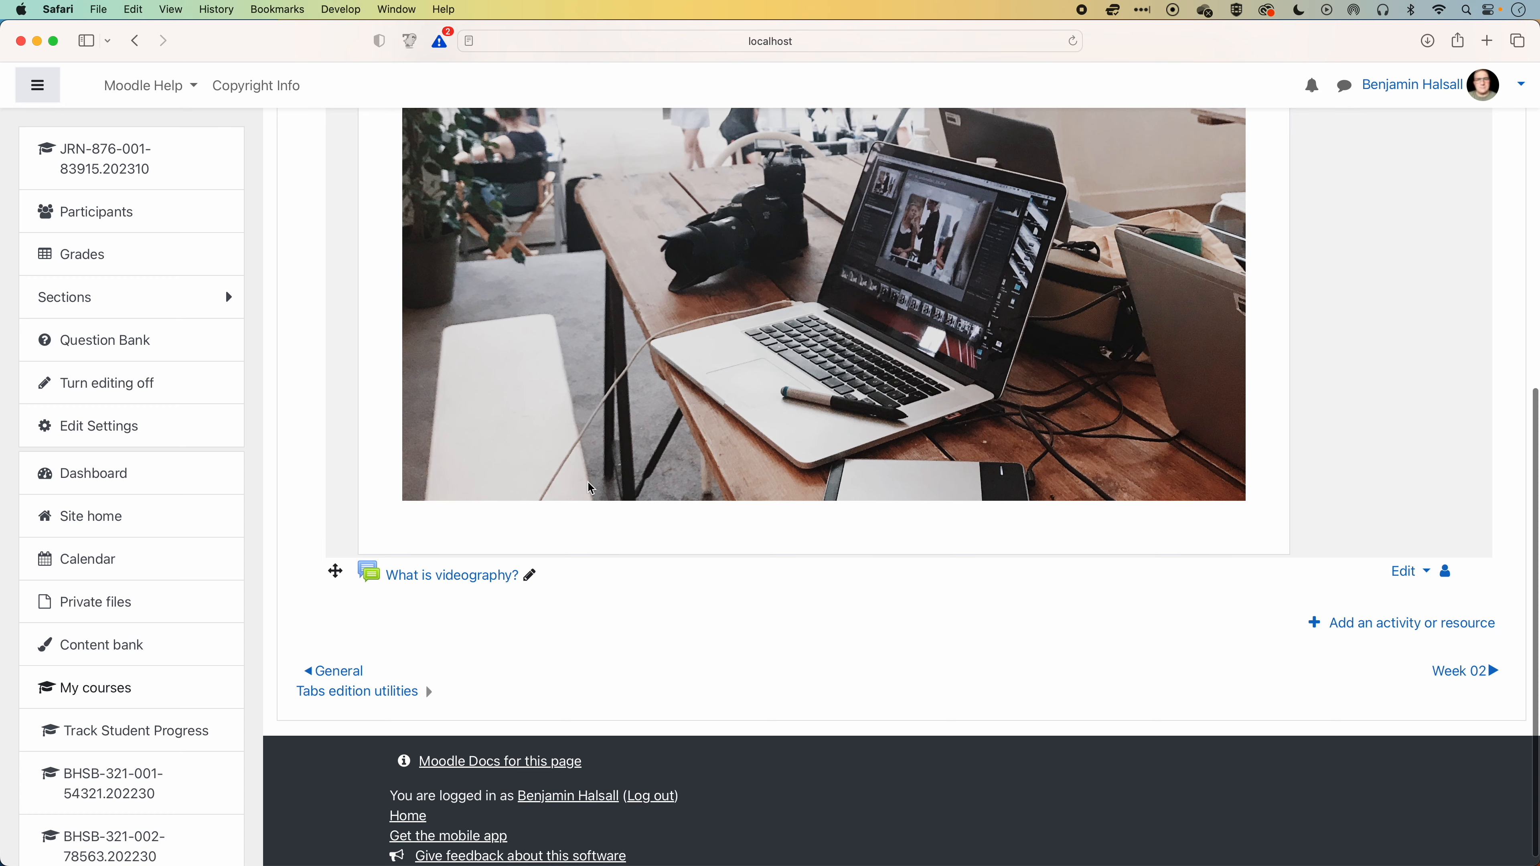
left_click(1406, 578)
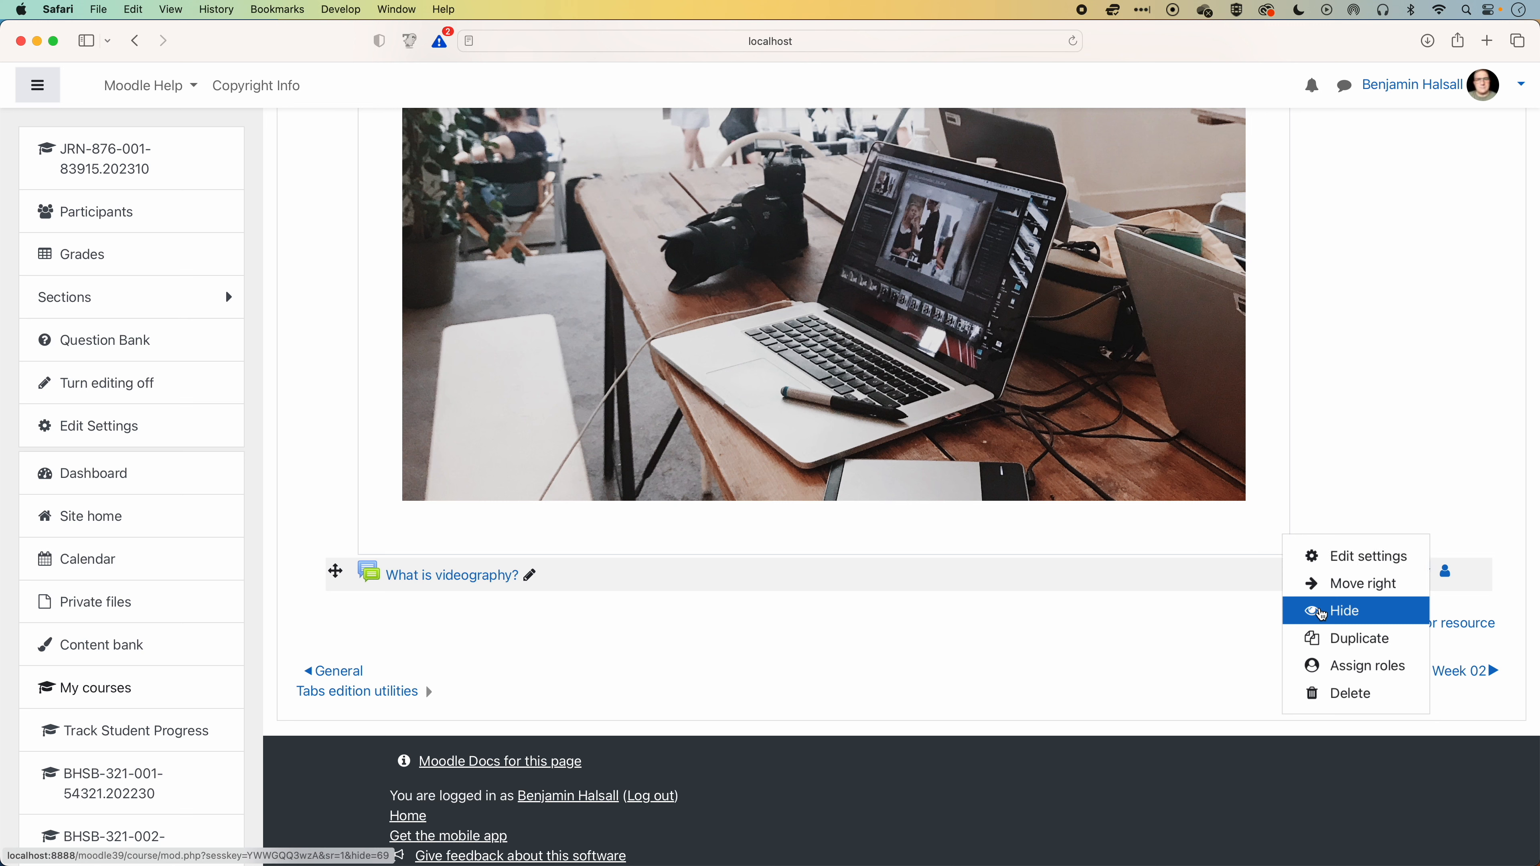
left_click(1287, 612)
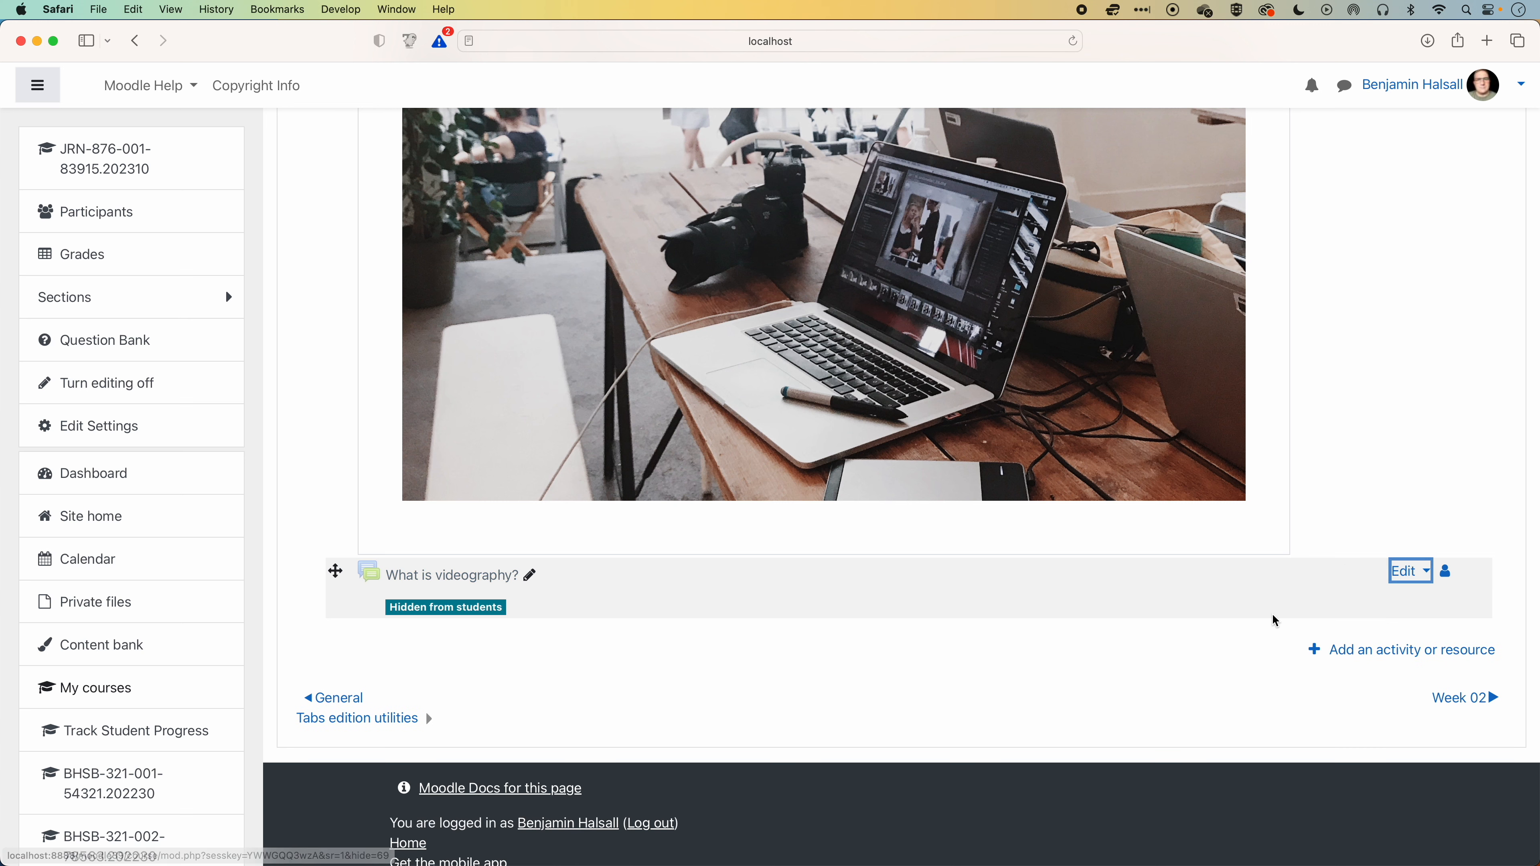
left_click(1408, 573)
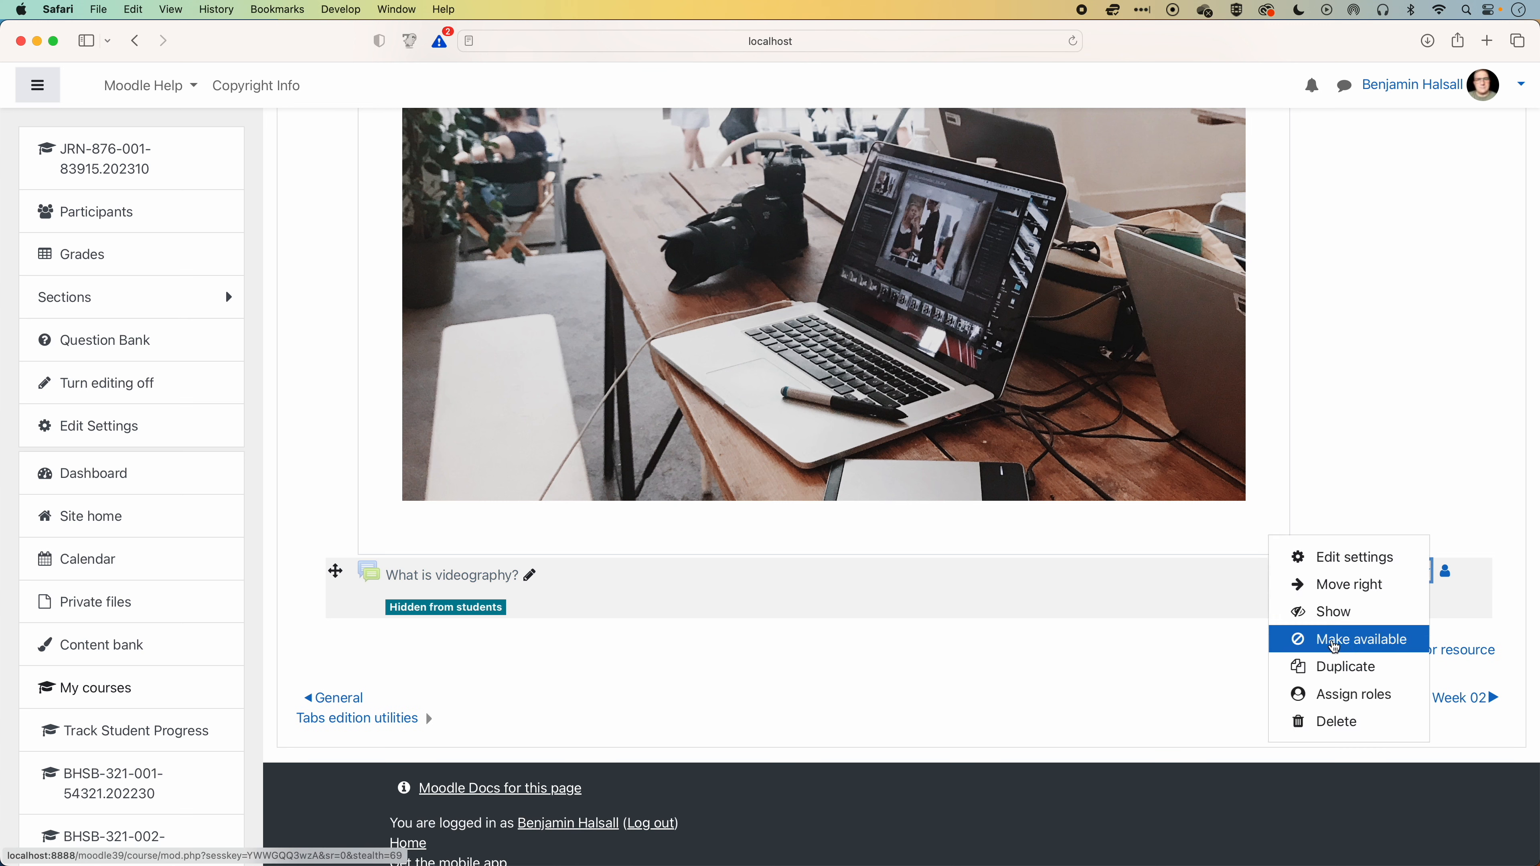
left_click(1368, 642)
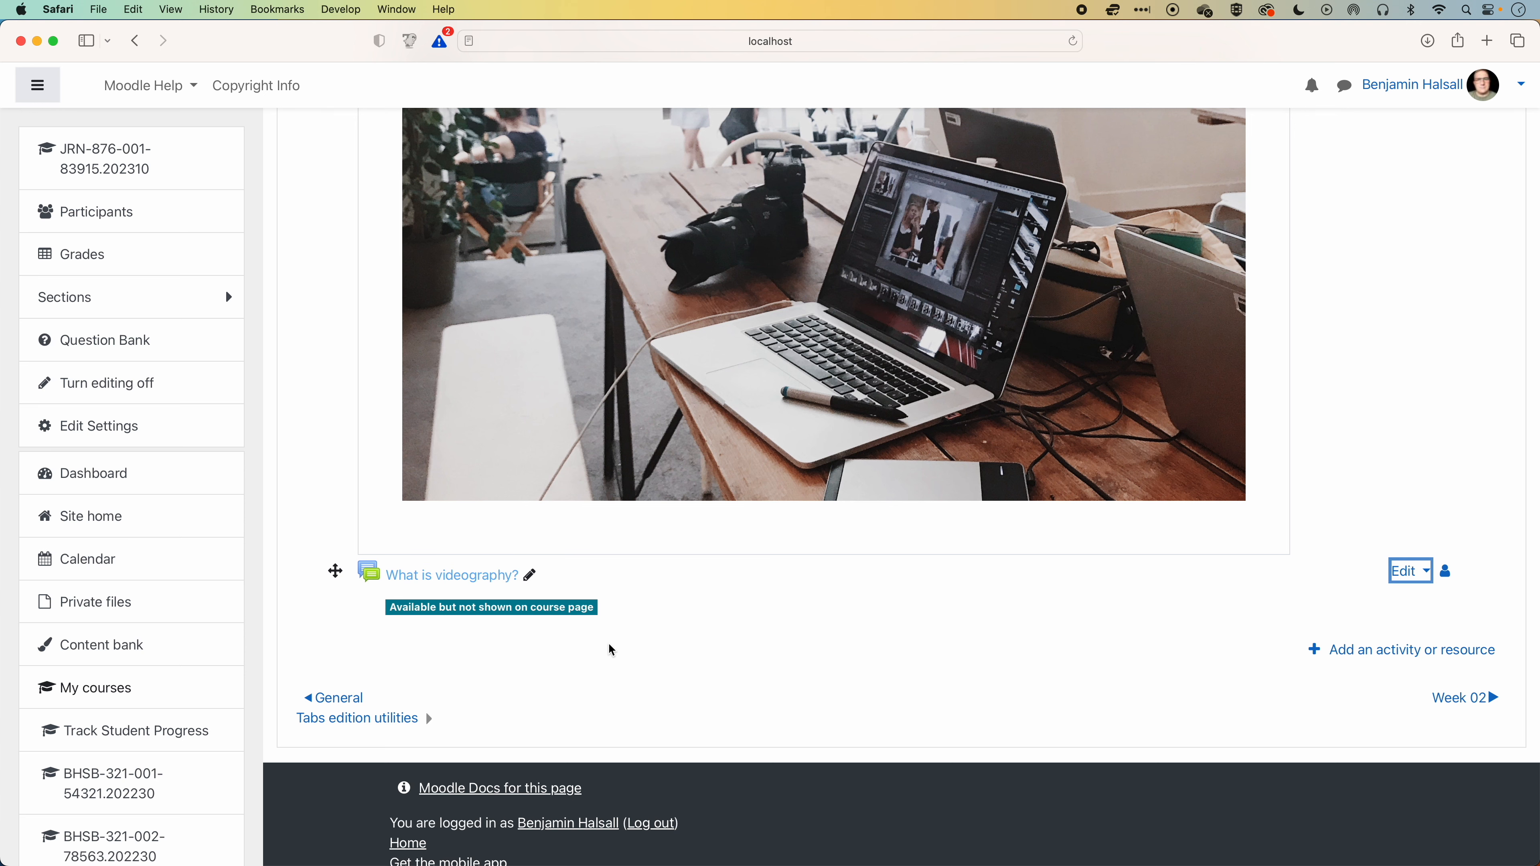
Check that the label's heading still opens the stealth forum, and return to Week 01.
scroll(794, 588, "up", 10)
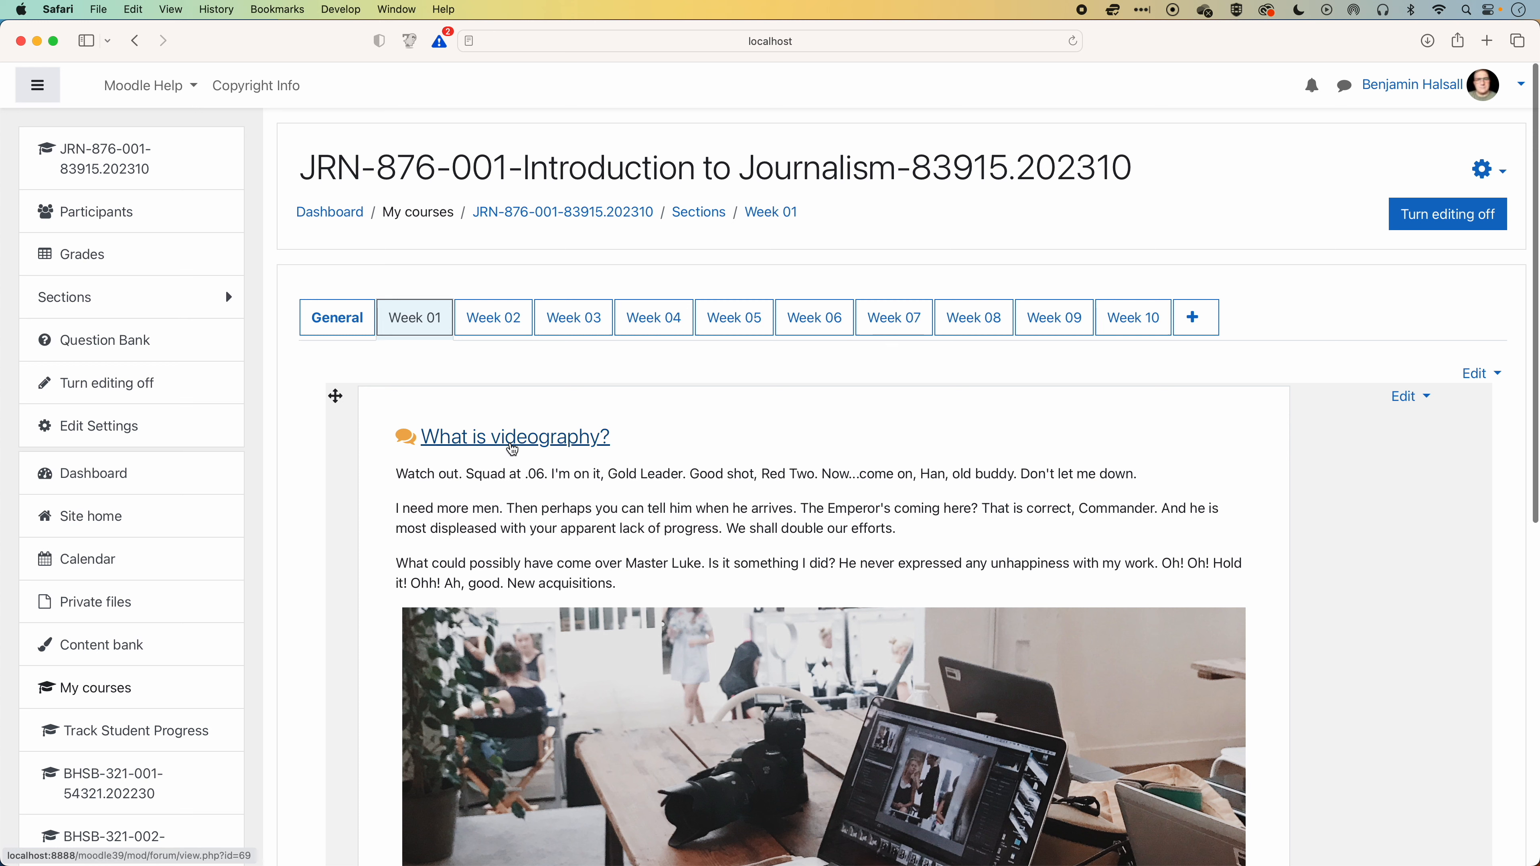
left_click(515, 447)
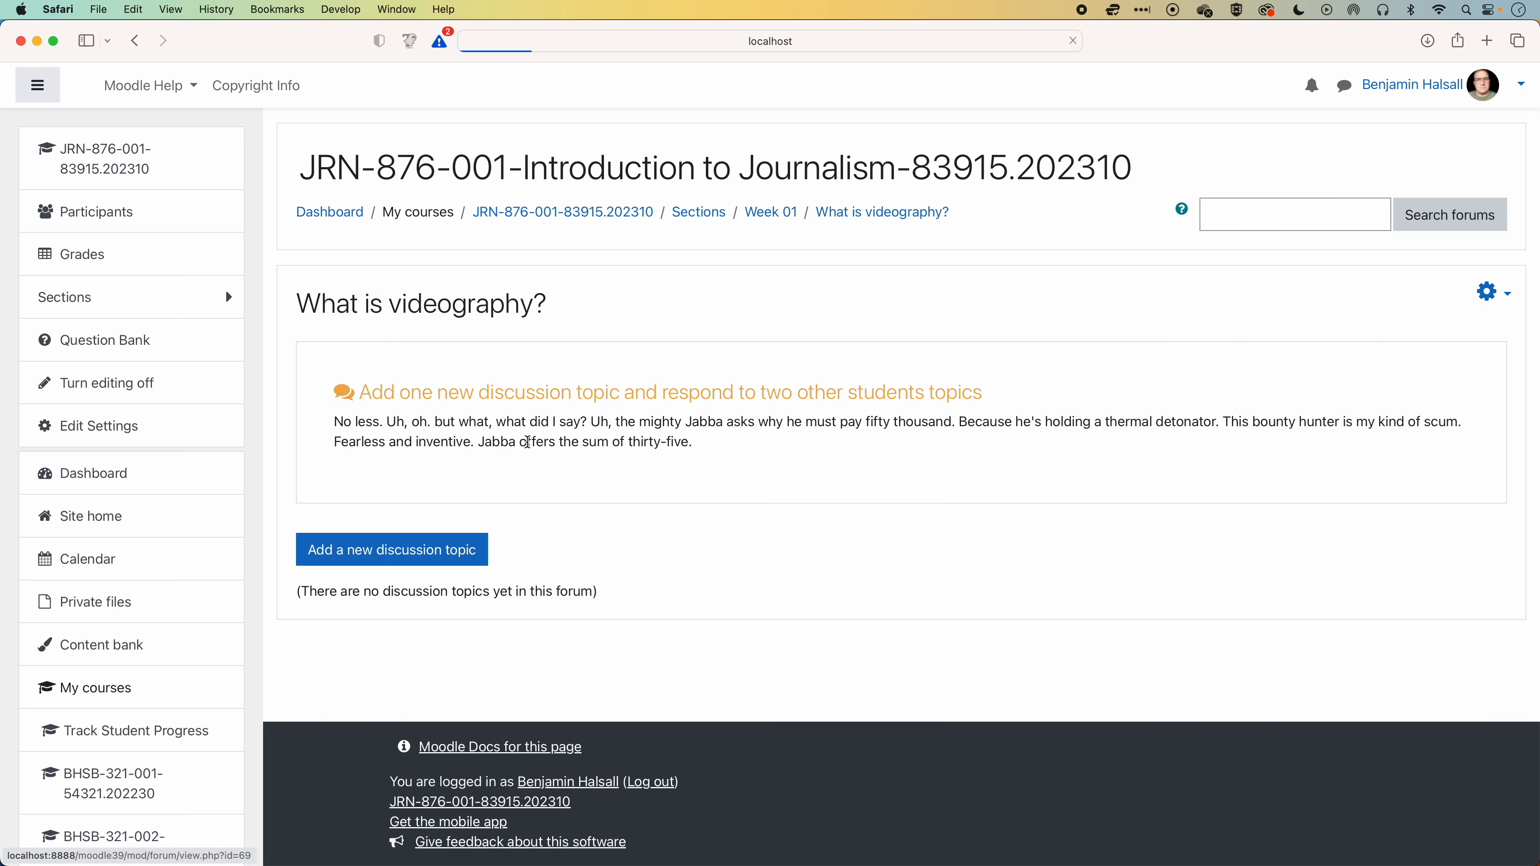
left_click(770, 212)
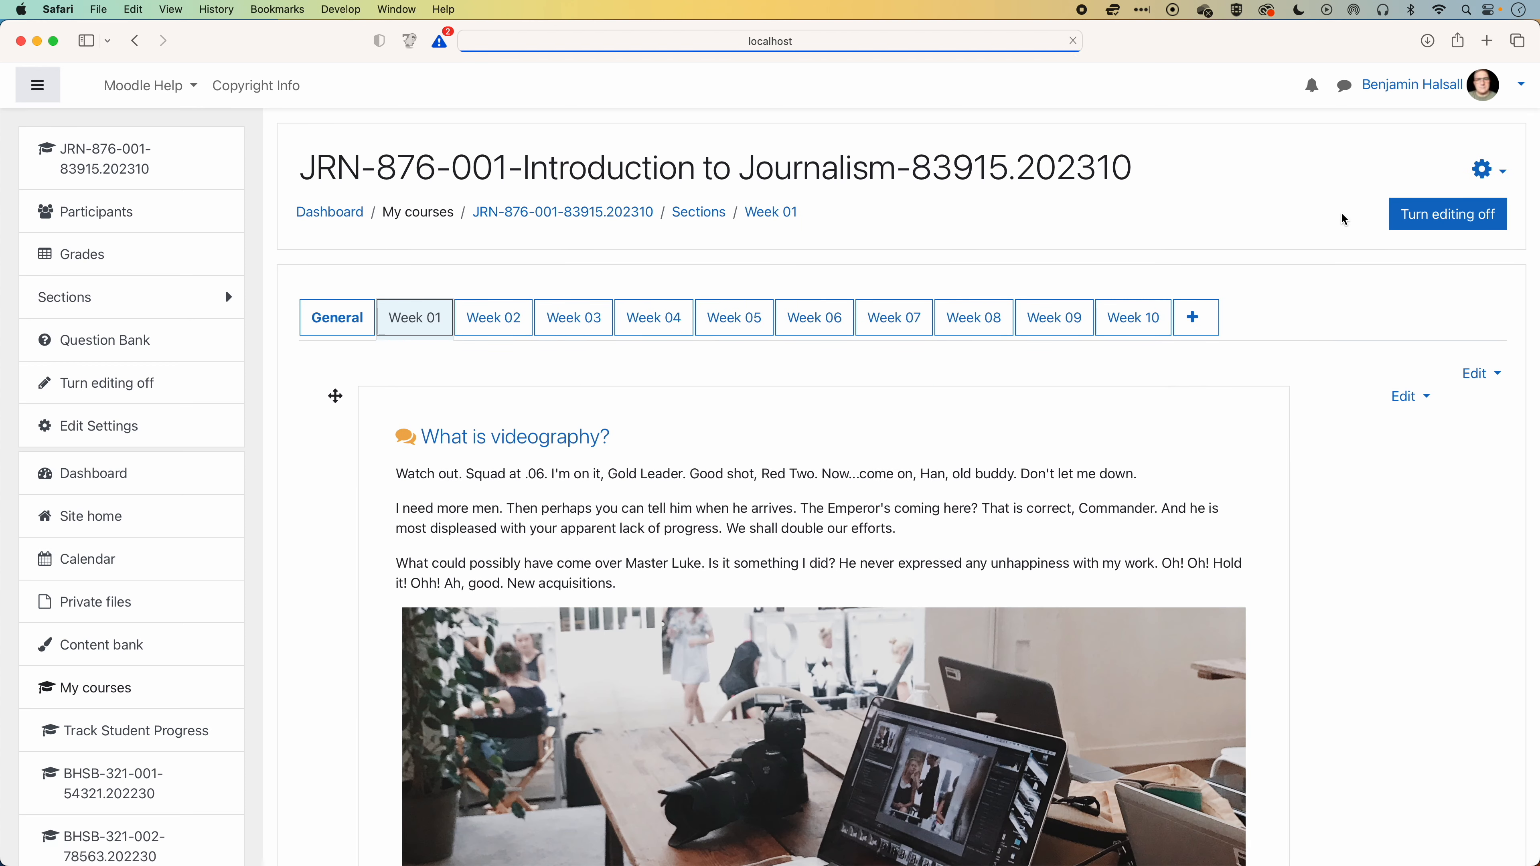
Switch to the Student role and examine how the Week 01 label and its heading link appear to students.
left_click(1454, 86)
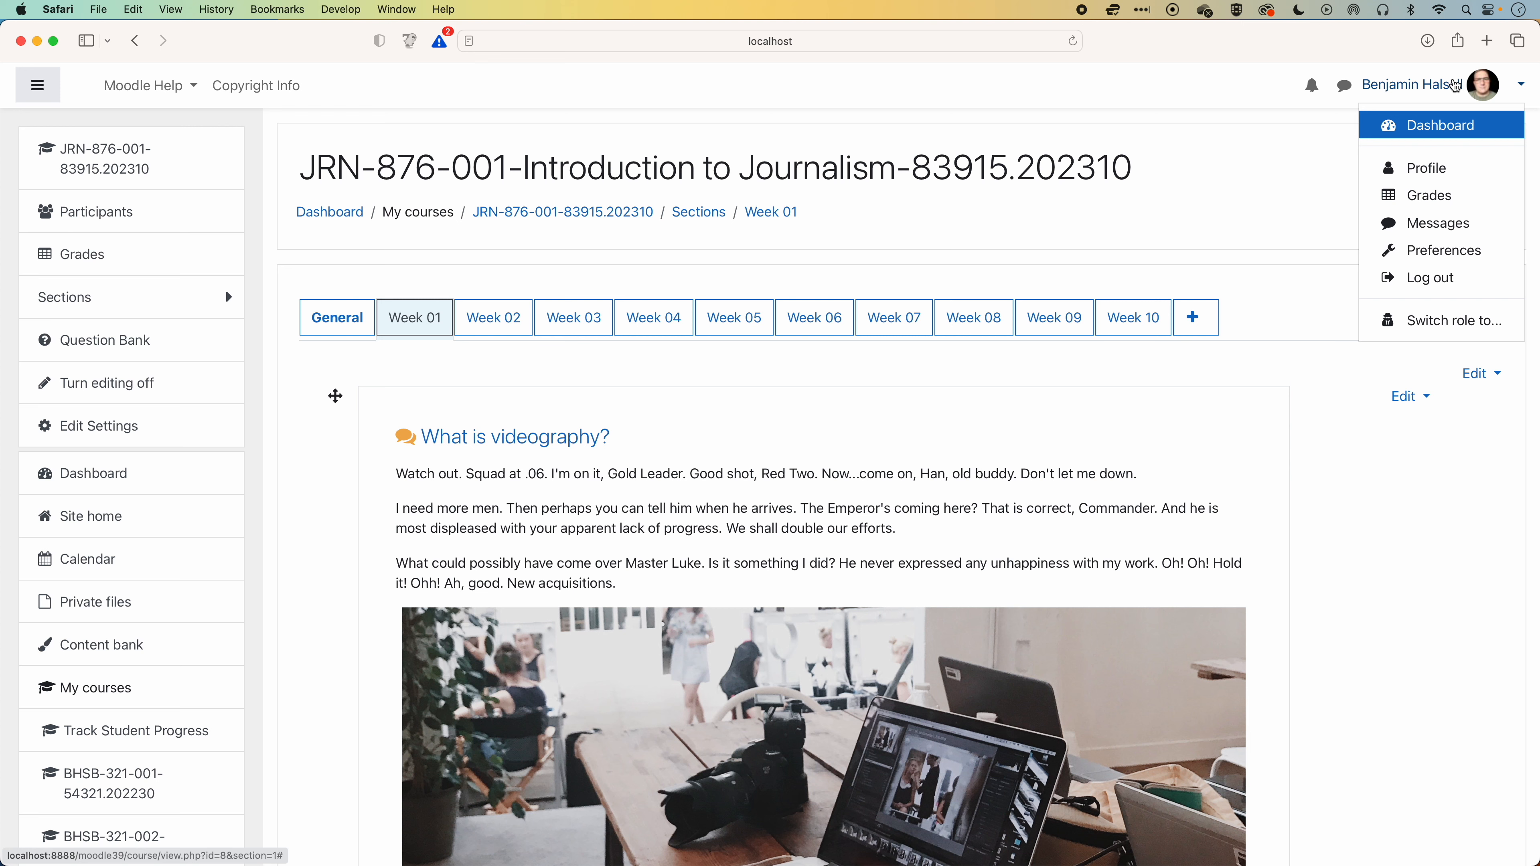
left_click(1419, 328)
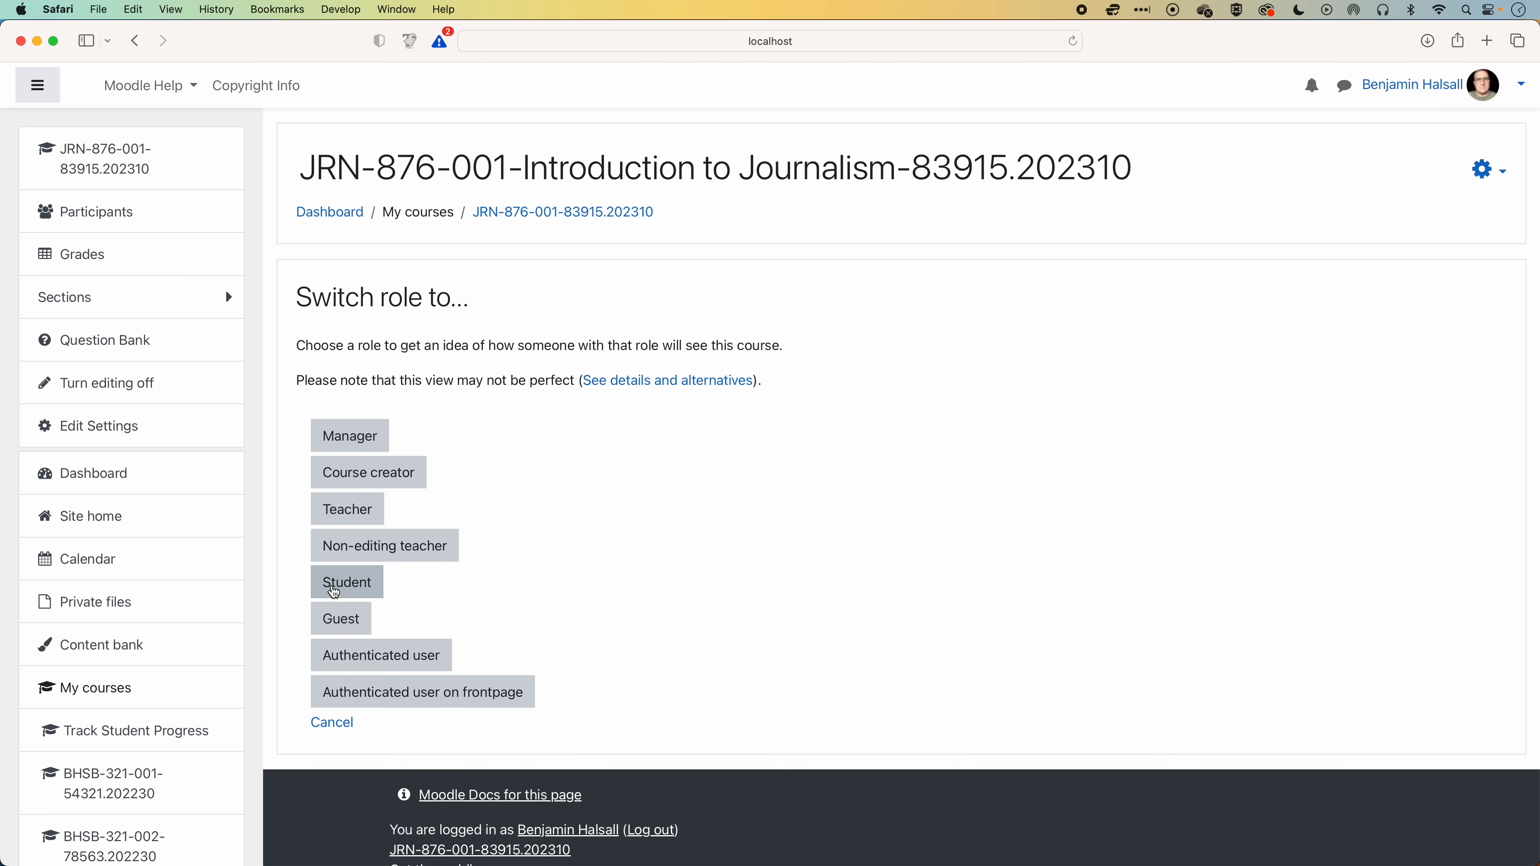
left_click(346, 582)
scroll(496, 472, "down", 8)
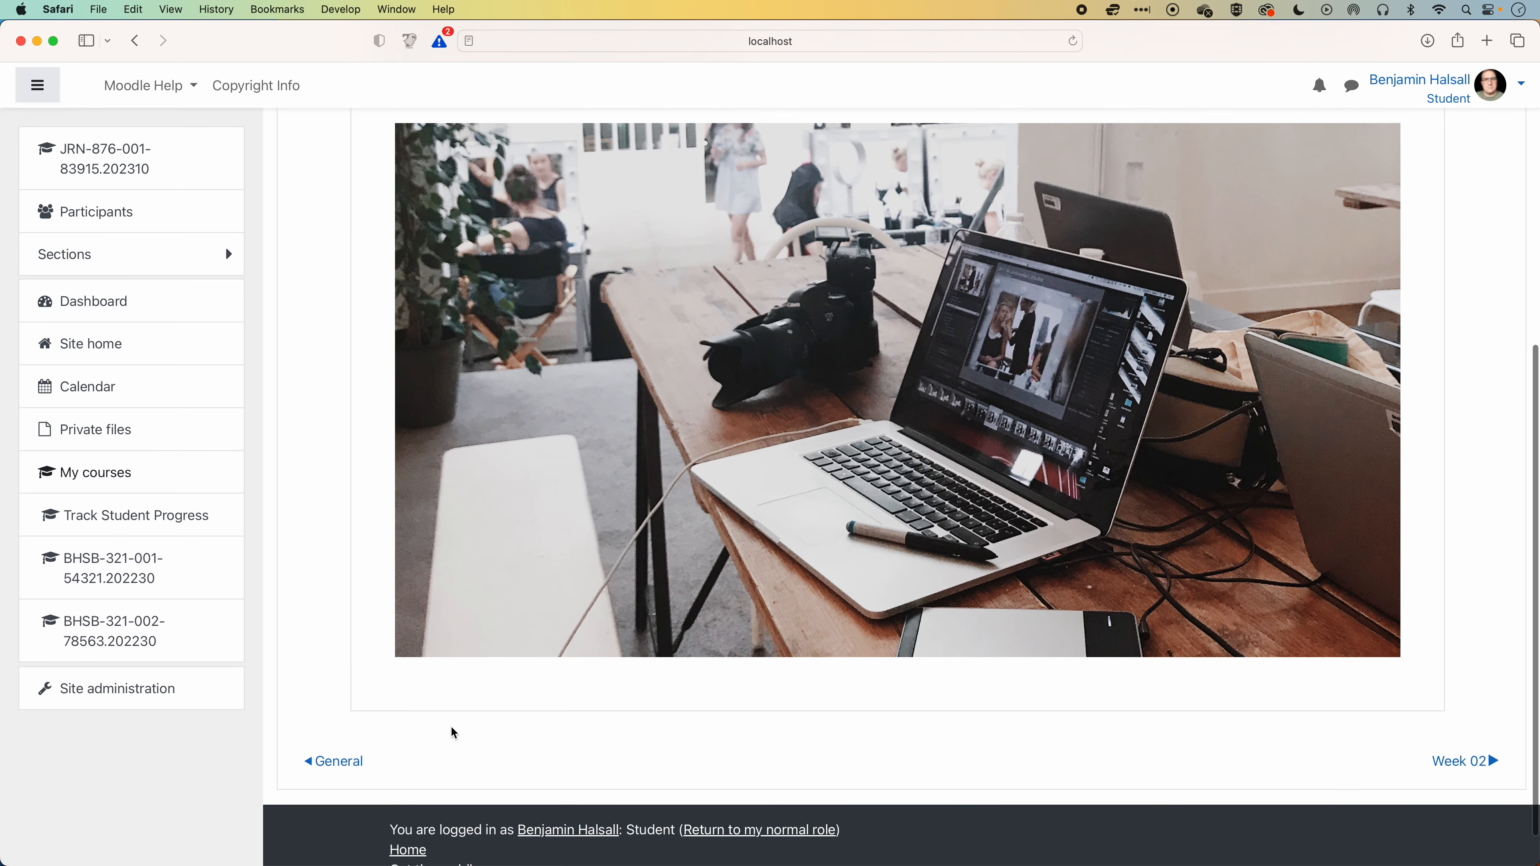
scroll(607, 492, "up", 6)
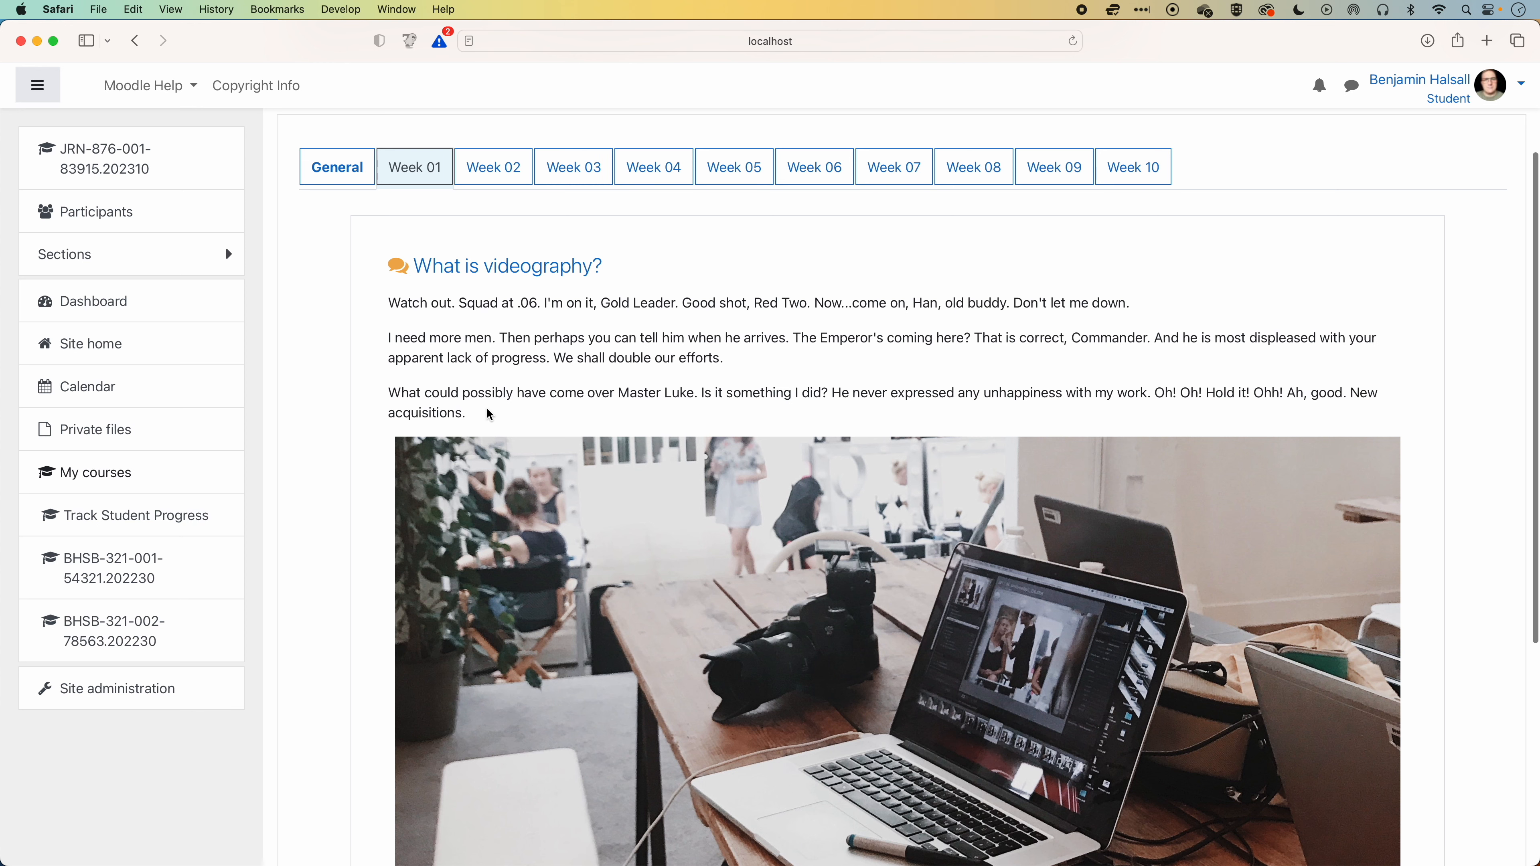
scroll(428, 304, "down", 1)
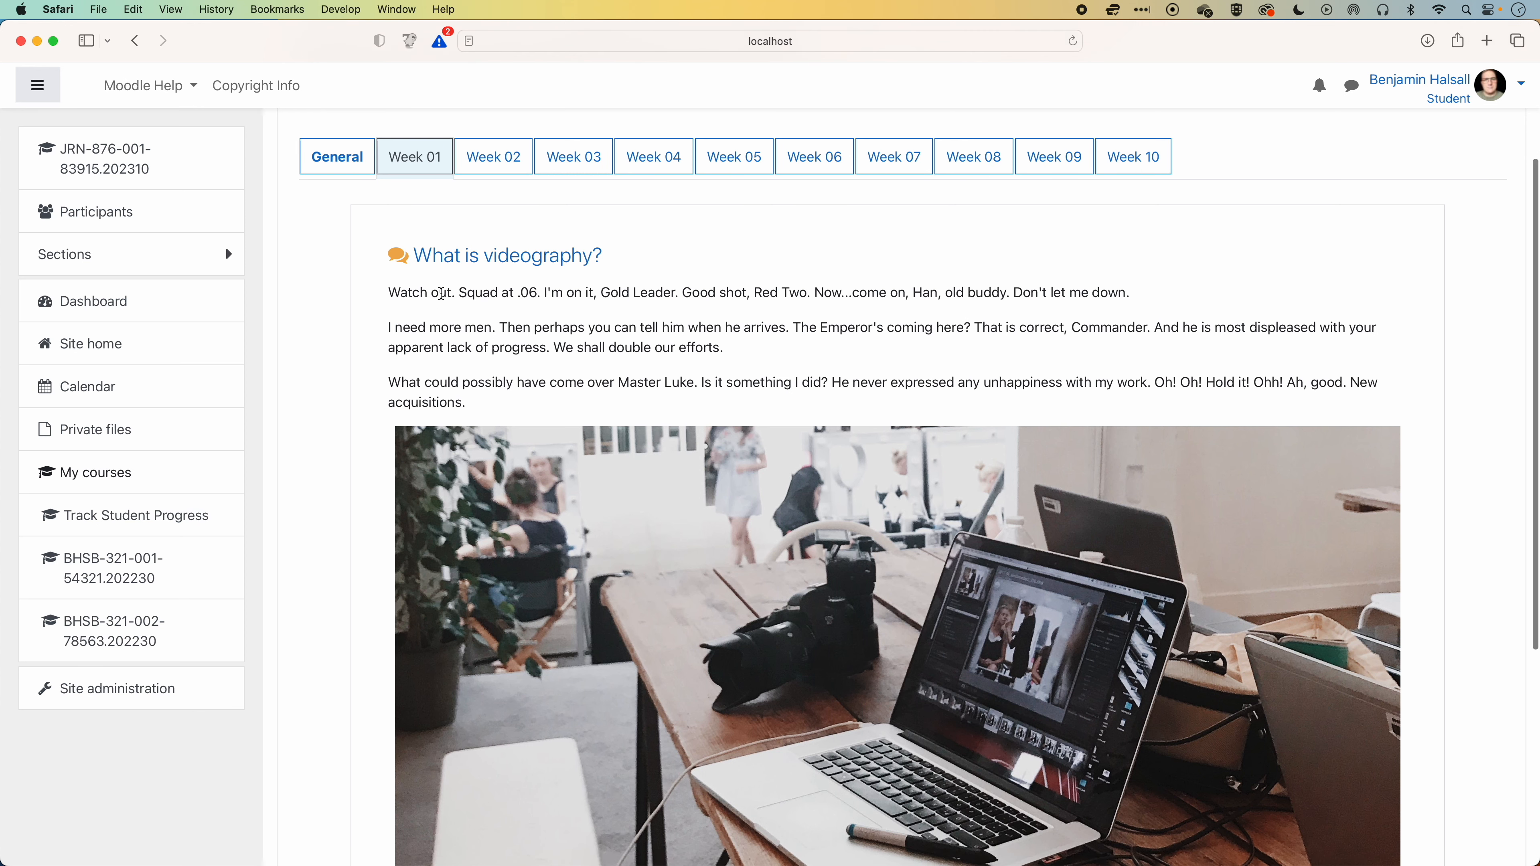
scroll(443, 285, "down", 1)
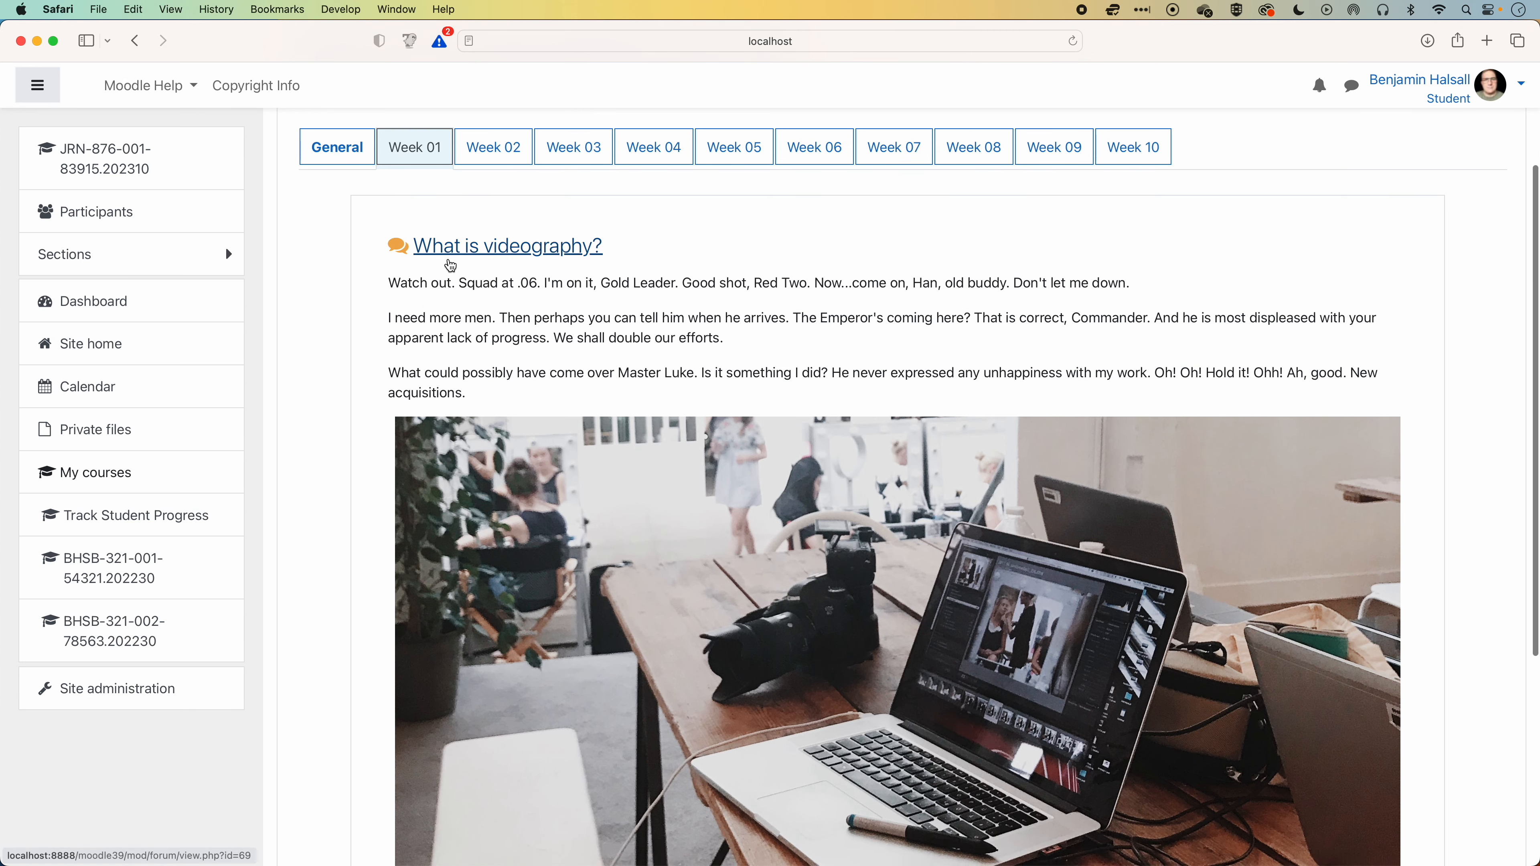
scroll(452, 264, "up", 1)
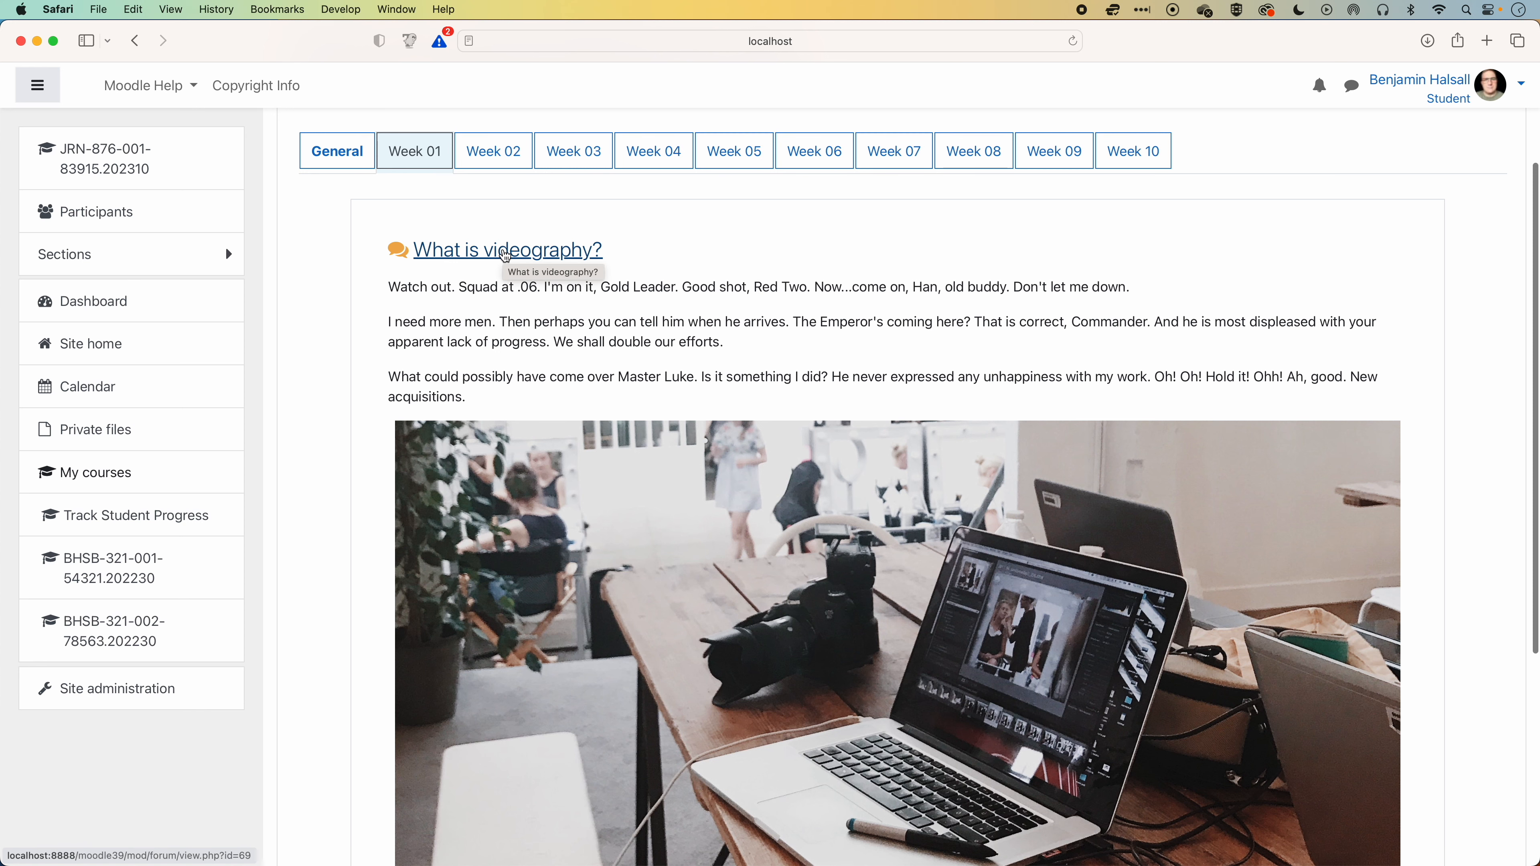
scroll(506, 255, "down", 1)
Return to the normal role and turn course editing back on in Week 01.
left_click(1455, 85)
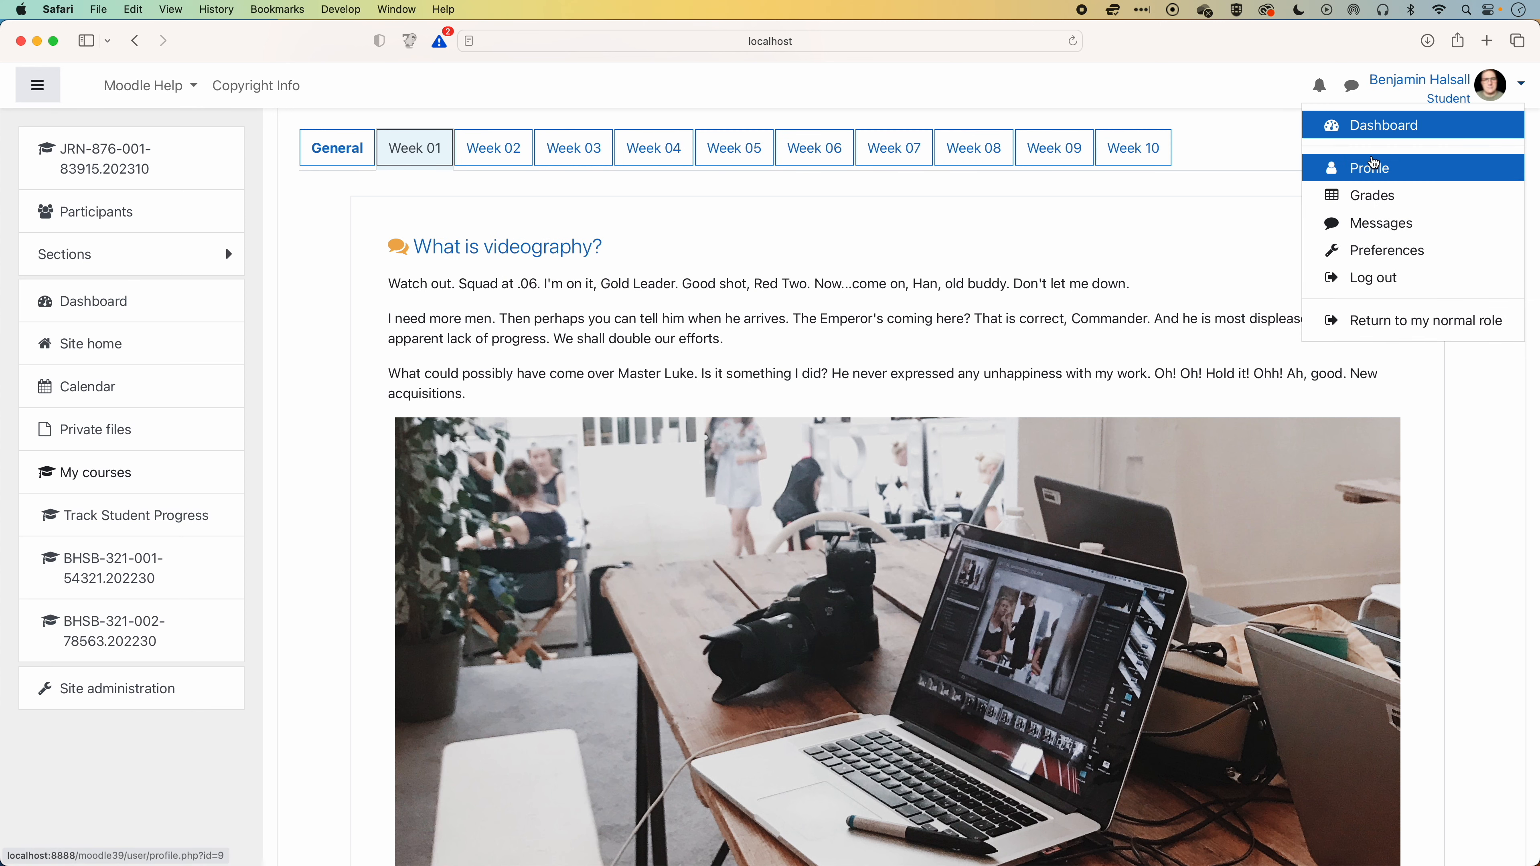
left_click(1394, 320)
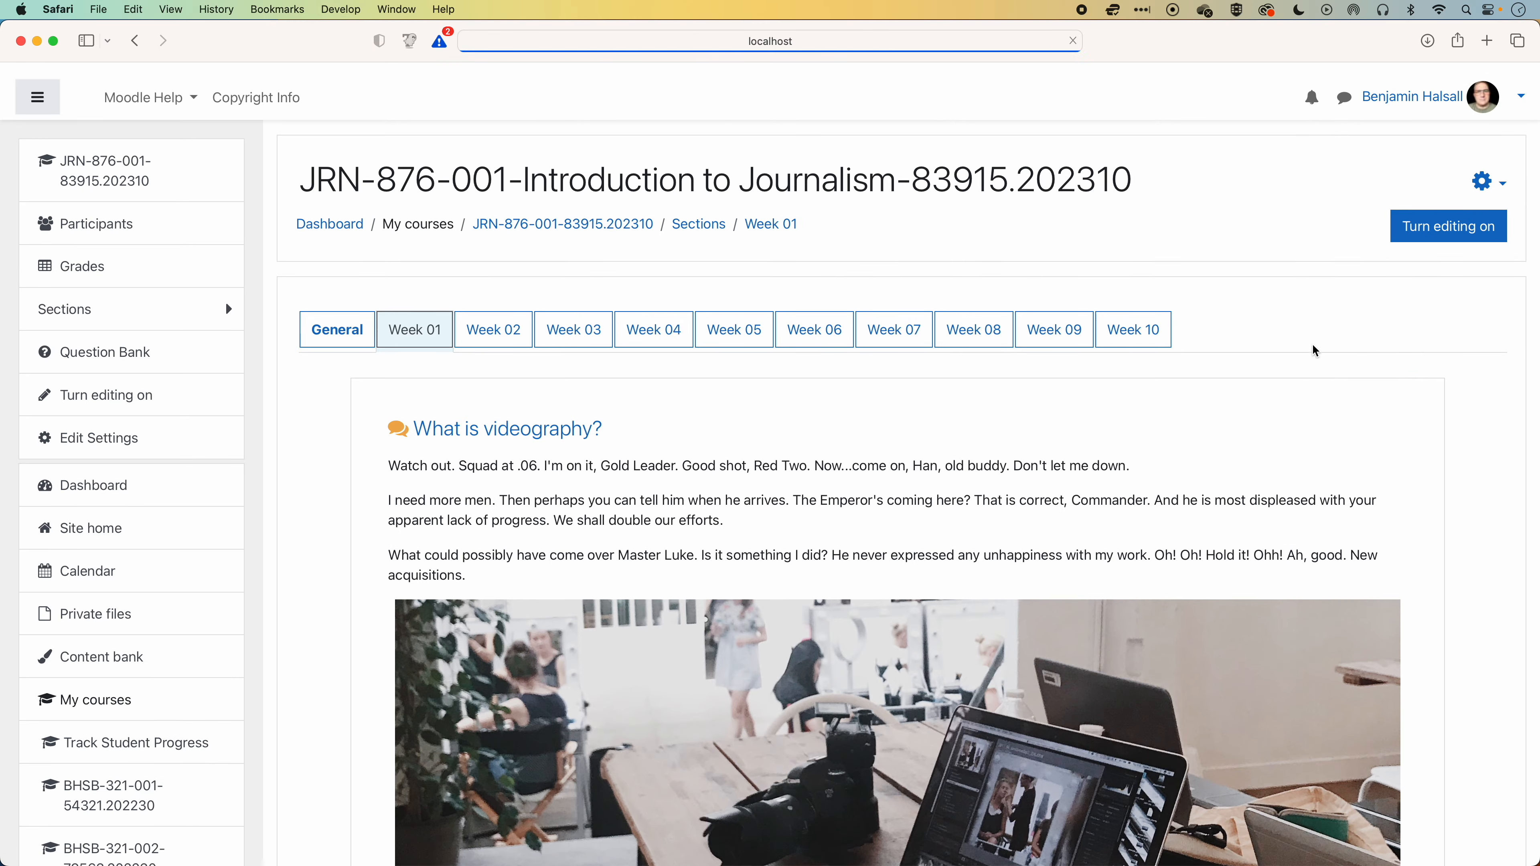
left_click(1421, 217)
Begin the label's first paragraph with "For this task What is videography? please add a discussion and respond to at least two other student posts." and save.
scroll(1186, 456, "down", 2)
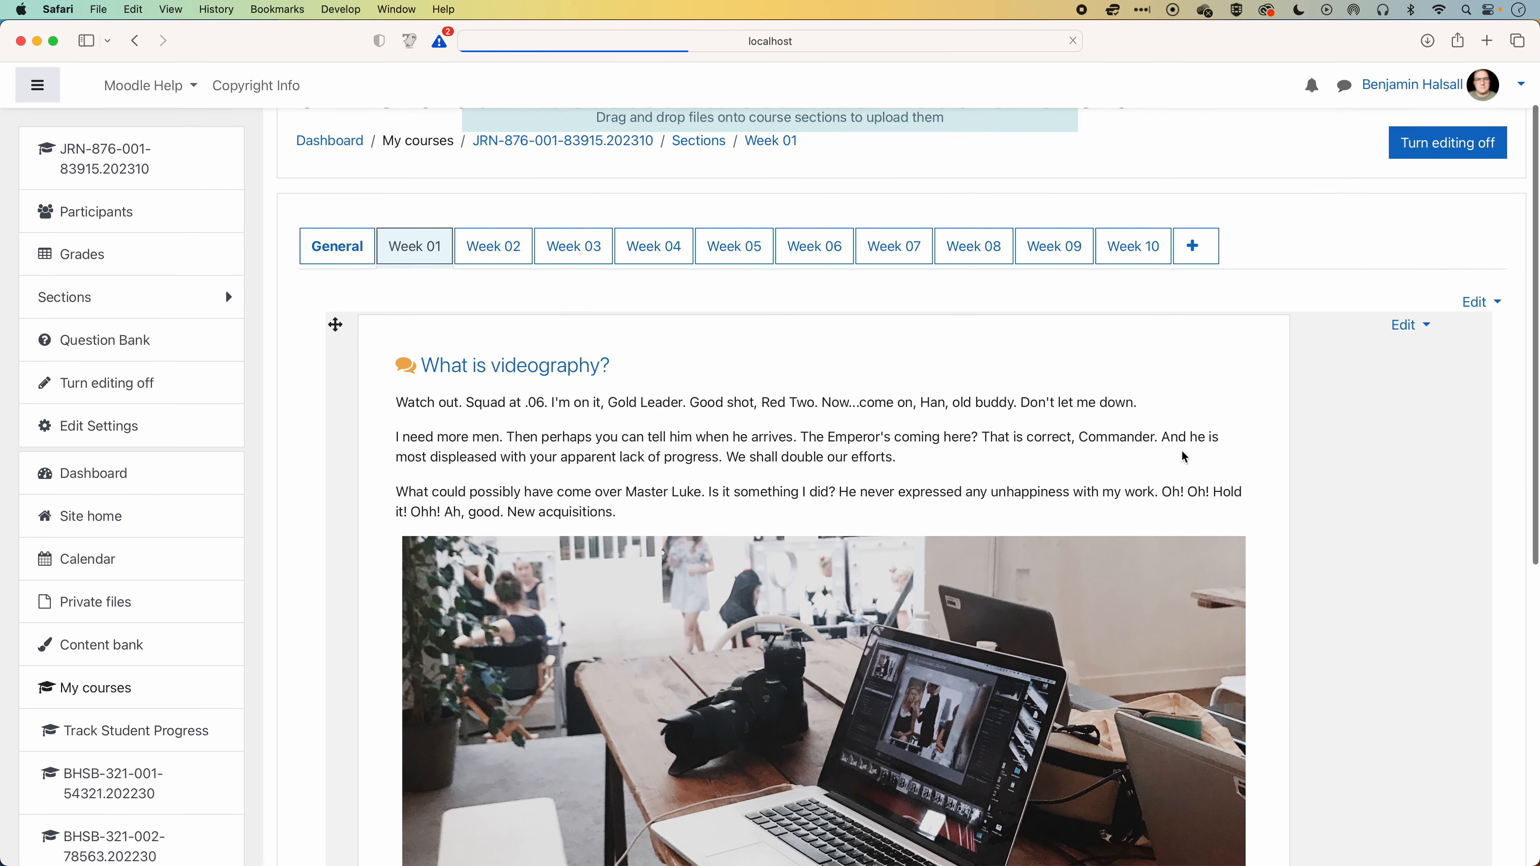
left_click(1406, 303)
left_click(1321, 334)
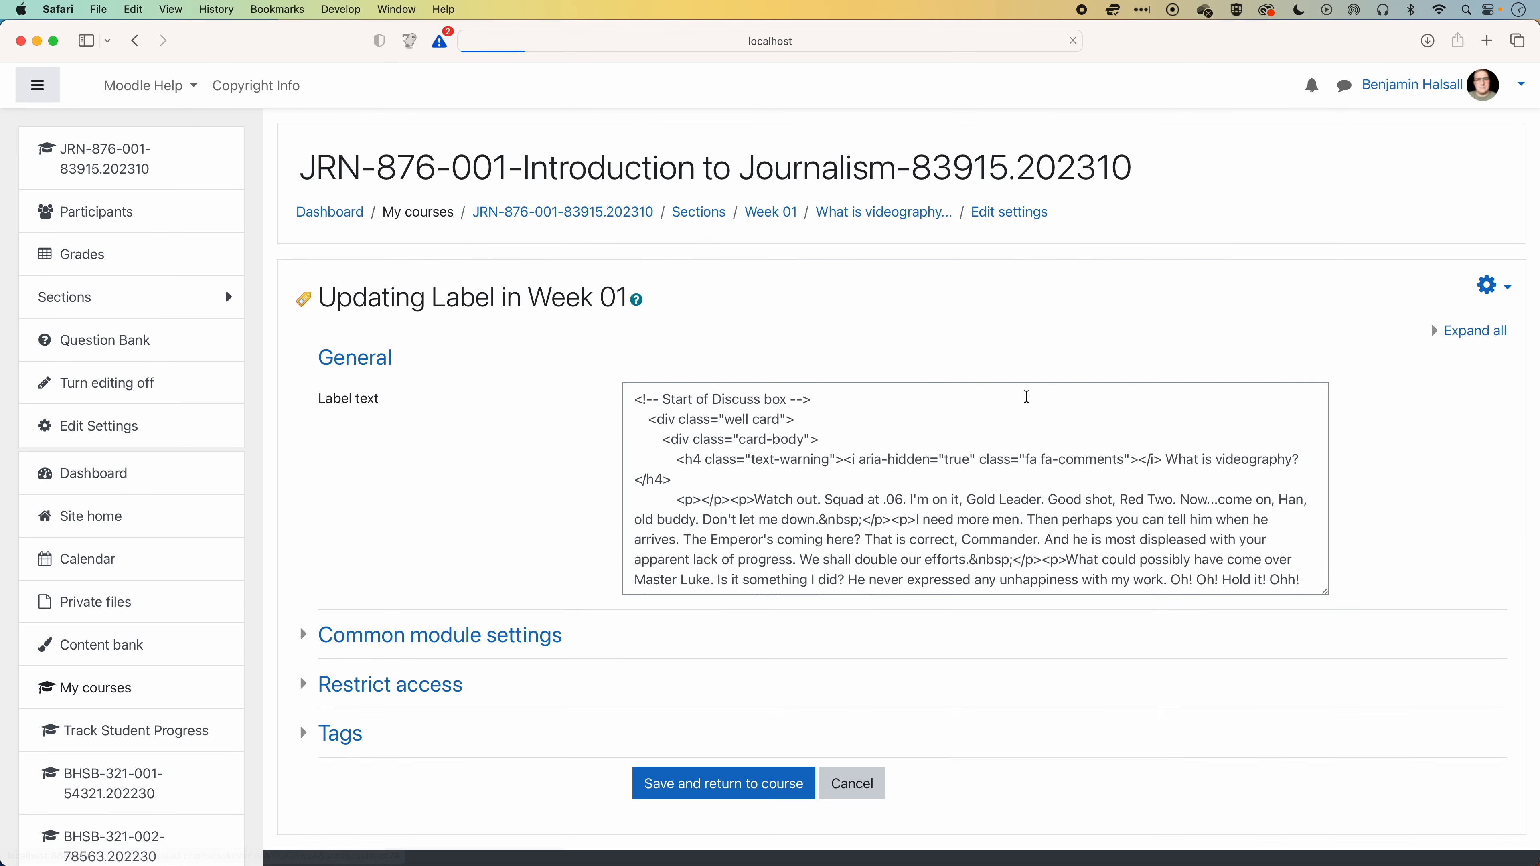
scroll(748, 520, "down", 2)
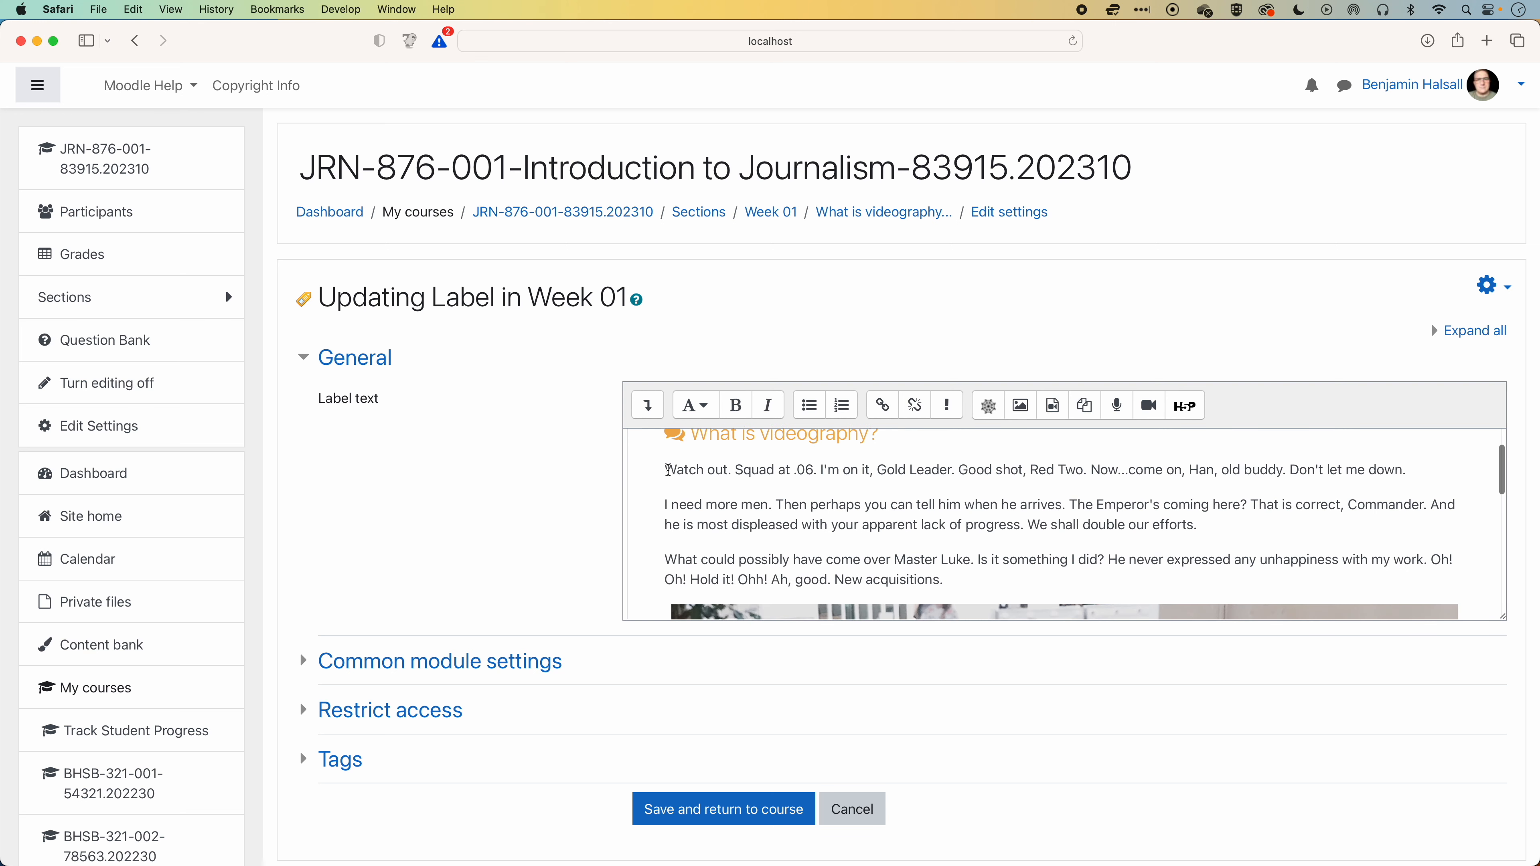
left_click(667, 471)
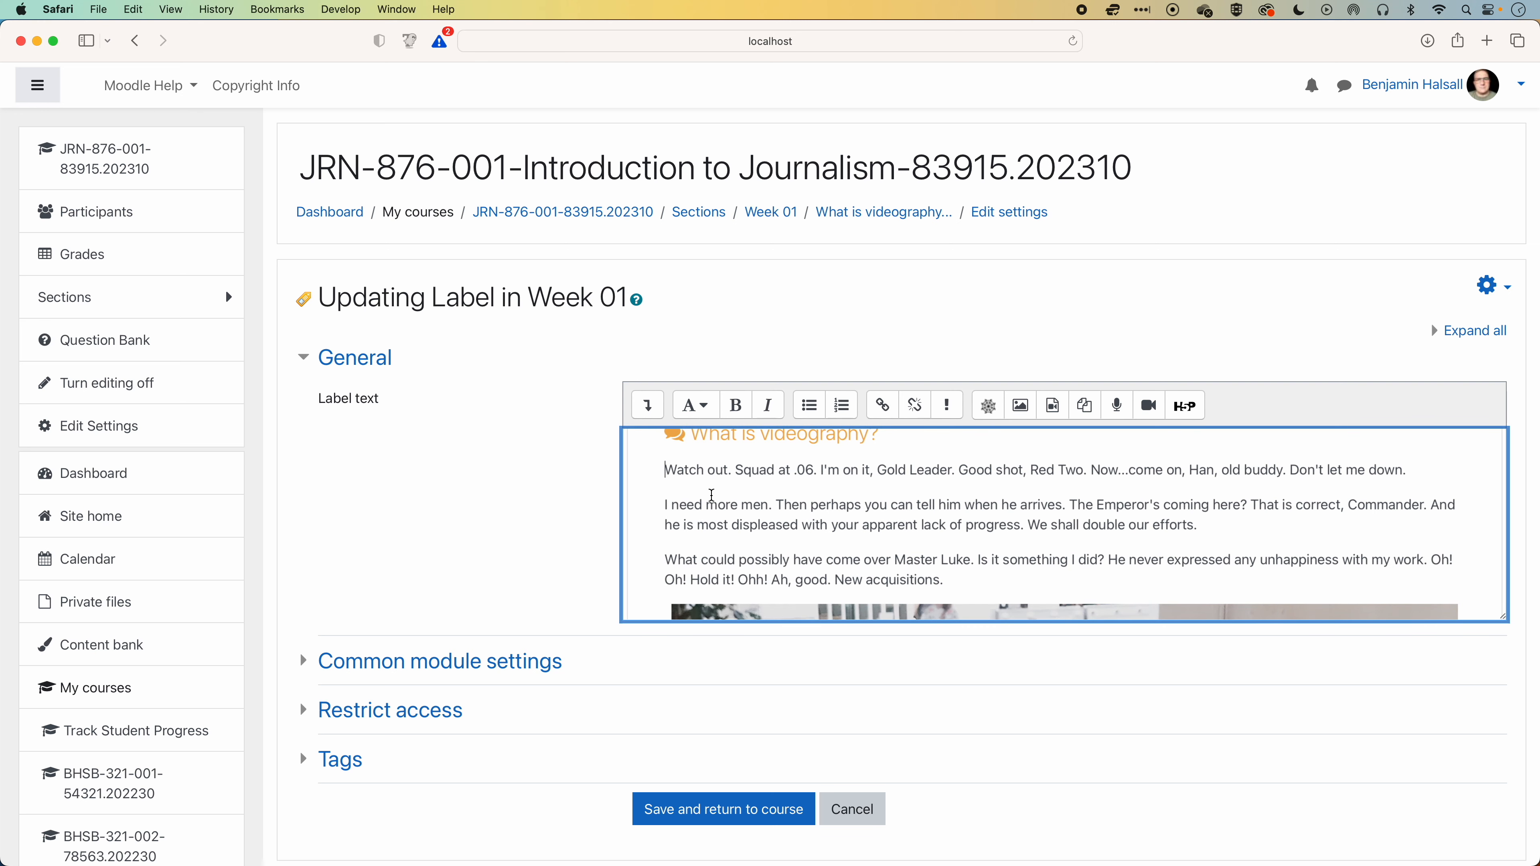
type("For this ta")
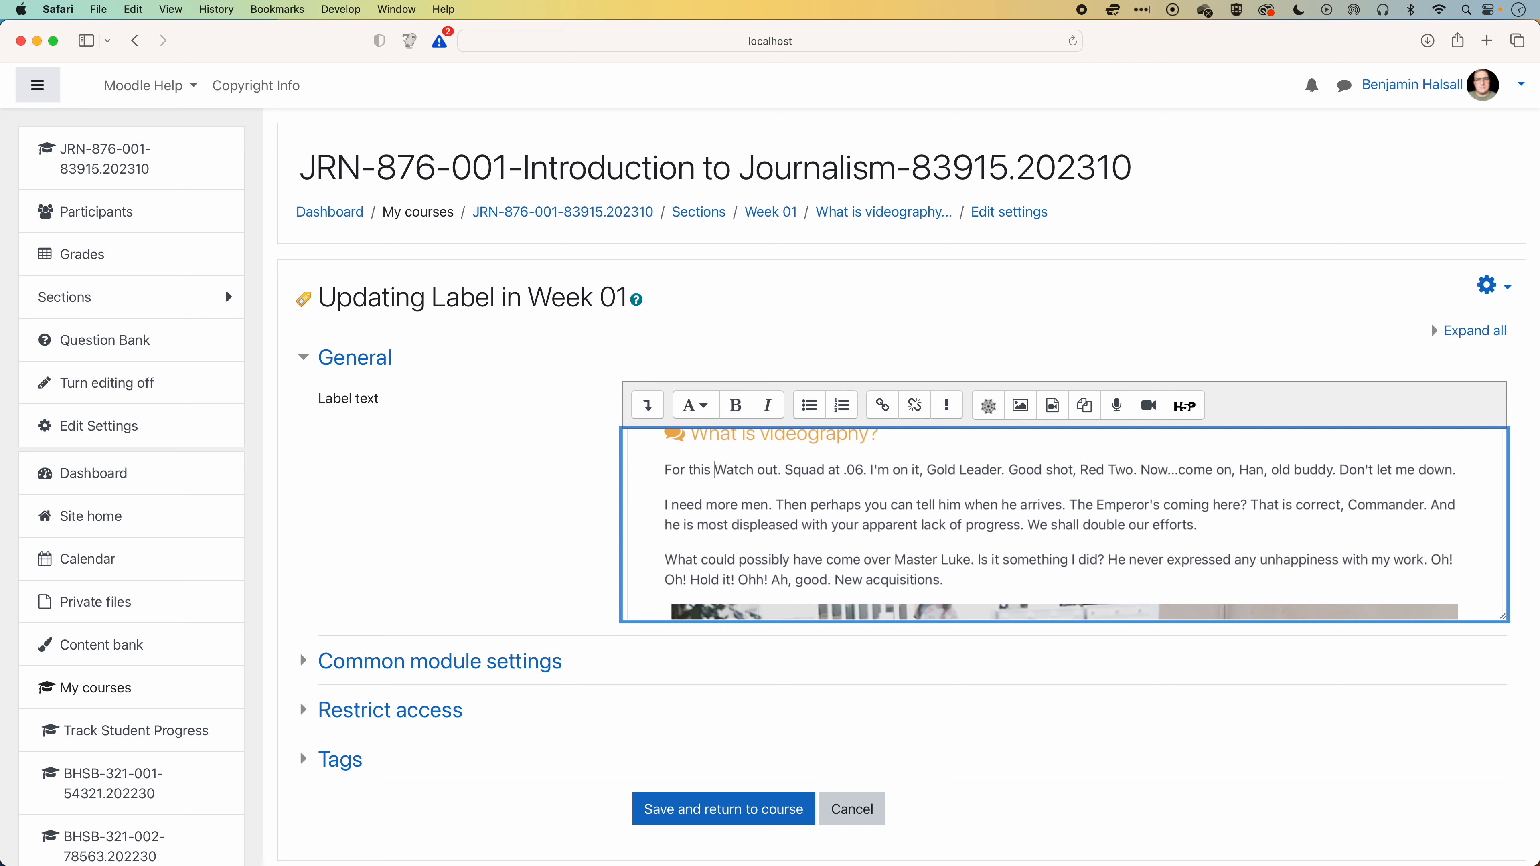
type("sk What is v")
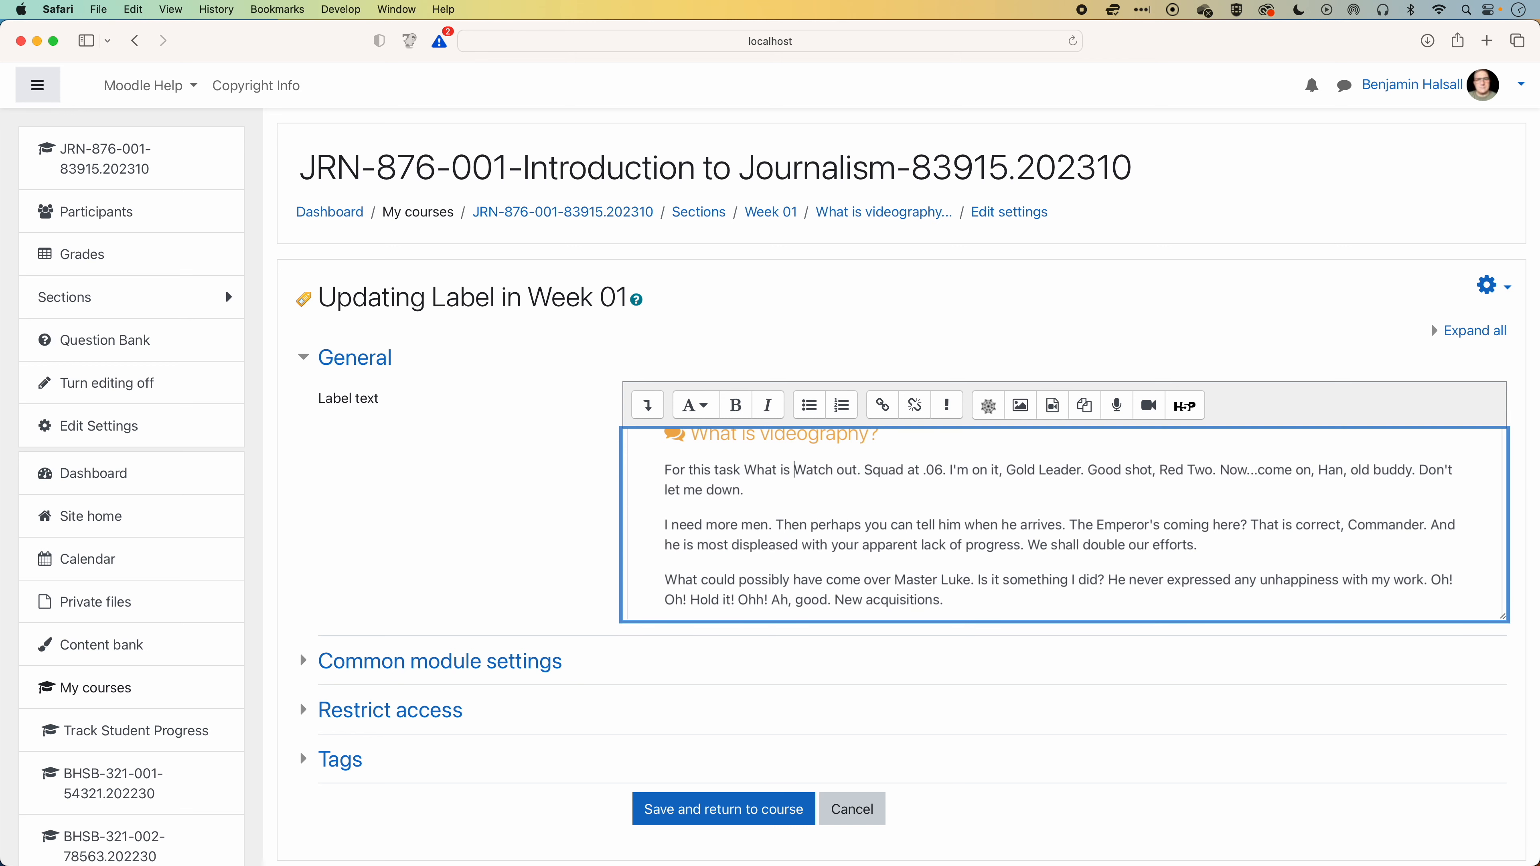
type("ideography? please add a discussion and re")
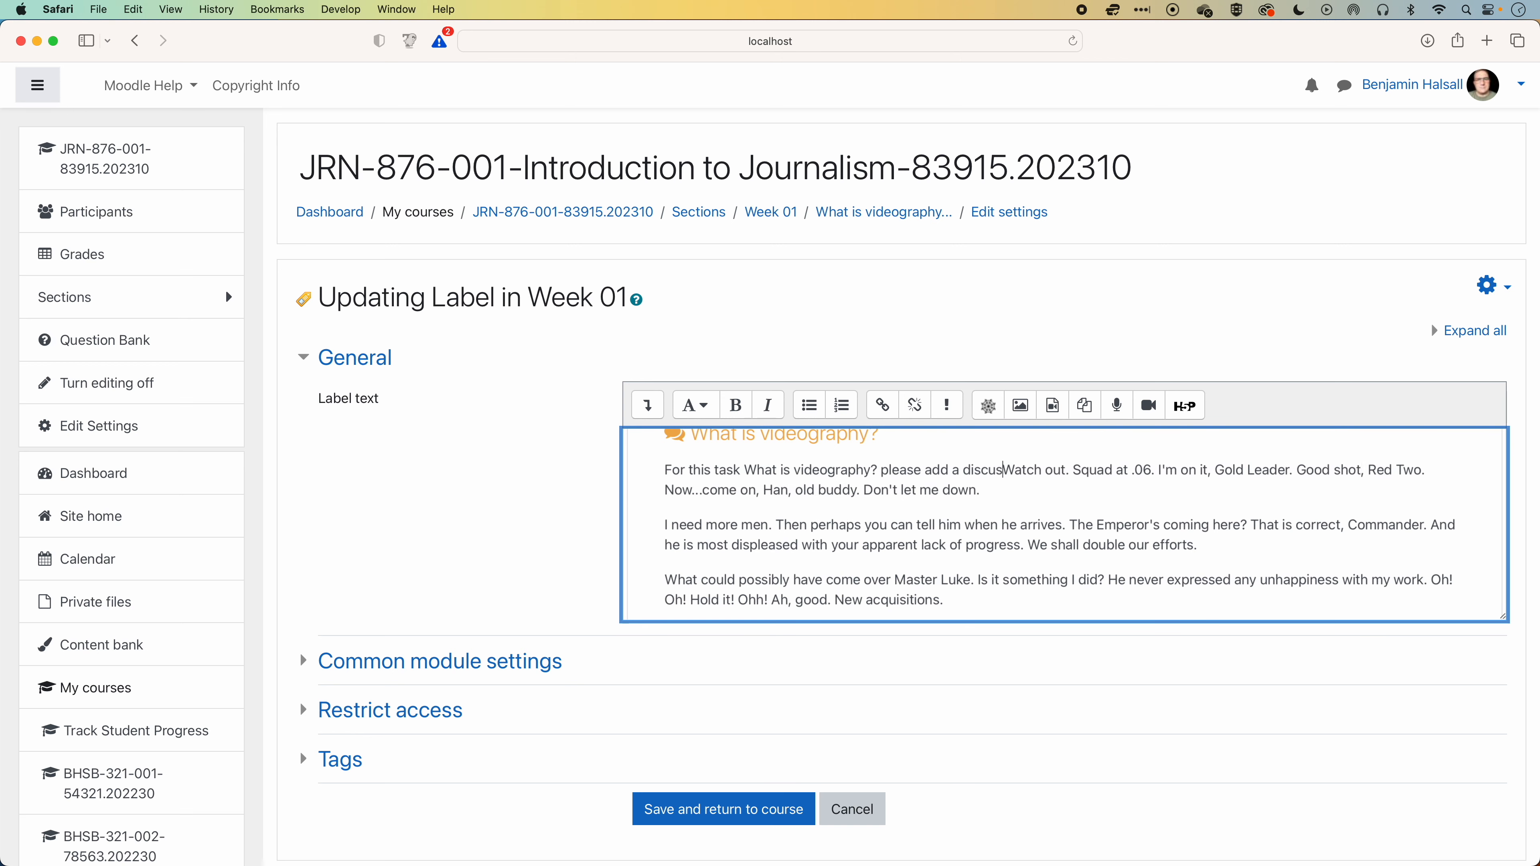
type("spond to at least two other student posts")
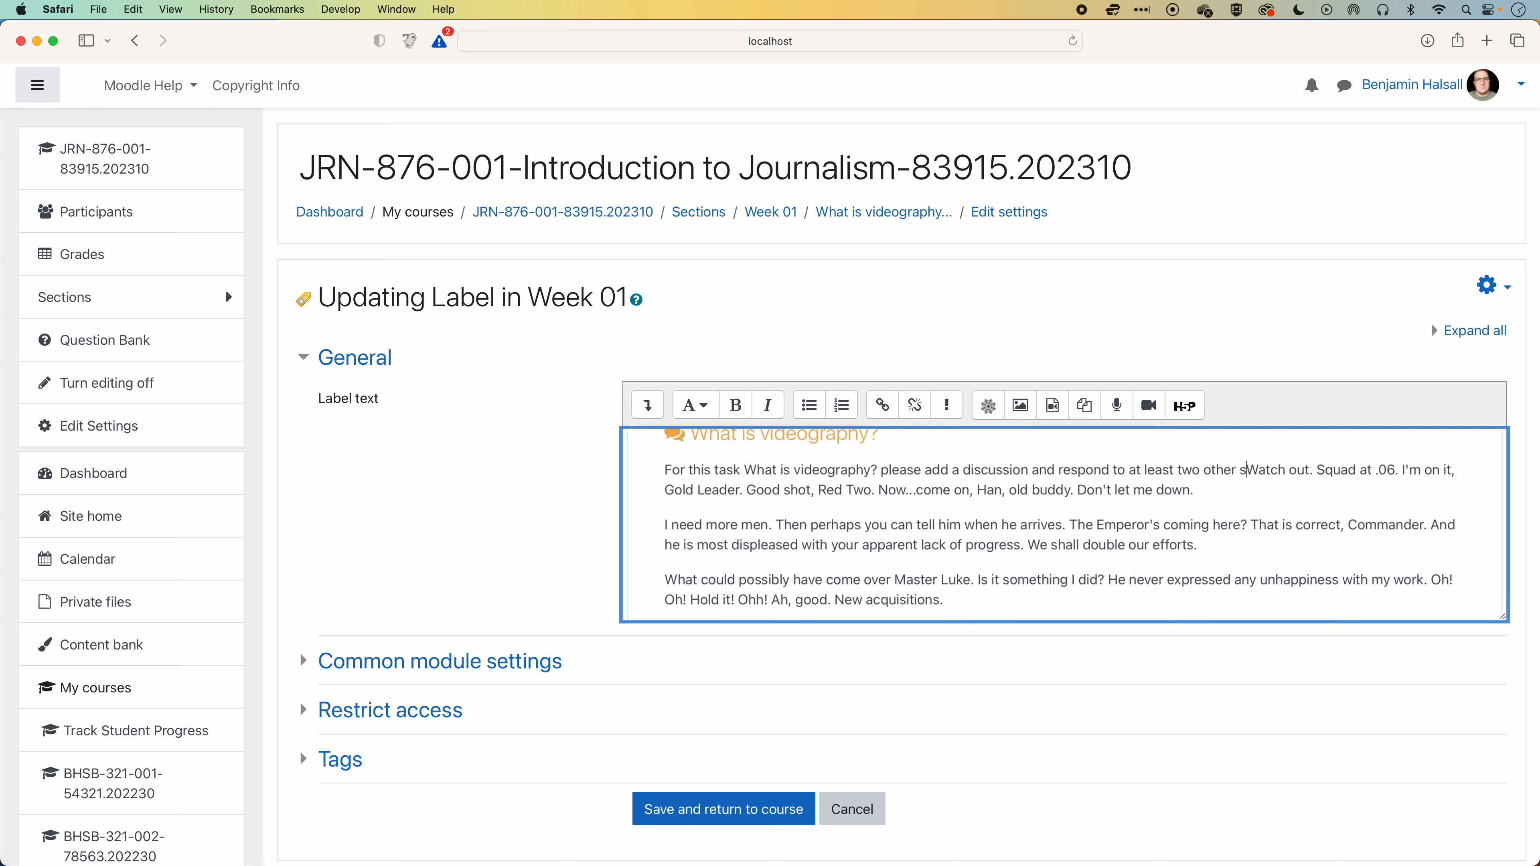
type(".")
left_click_drag(745, 470, 876, 472)
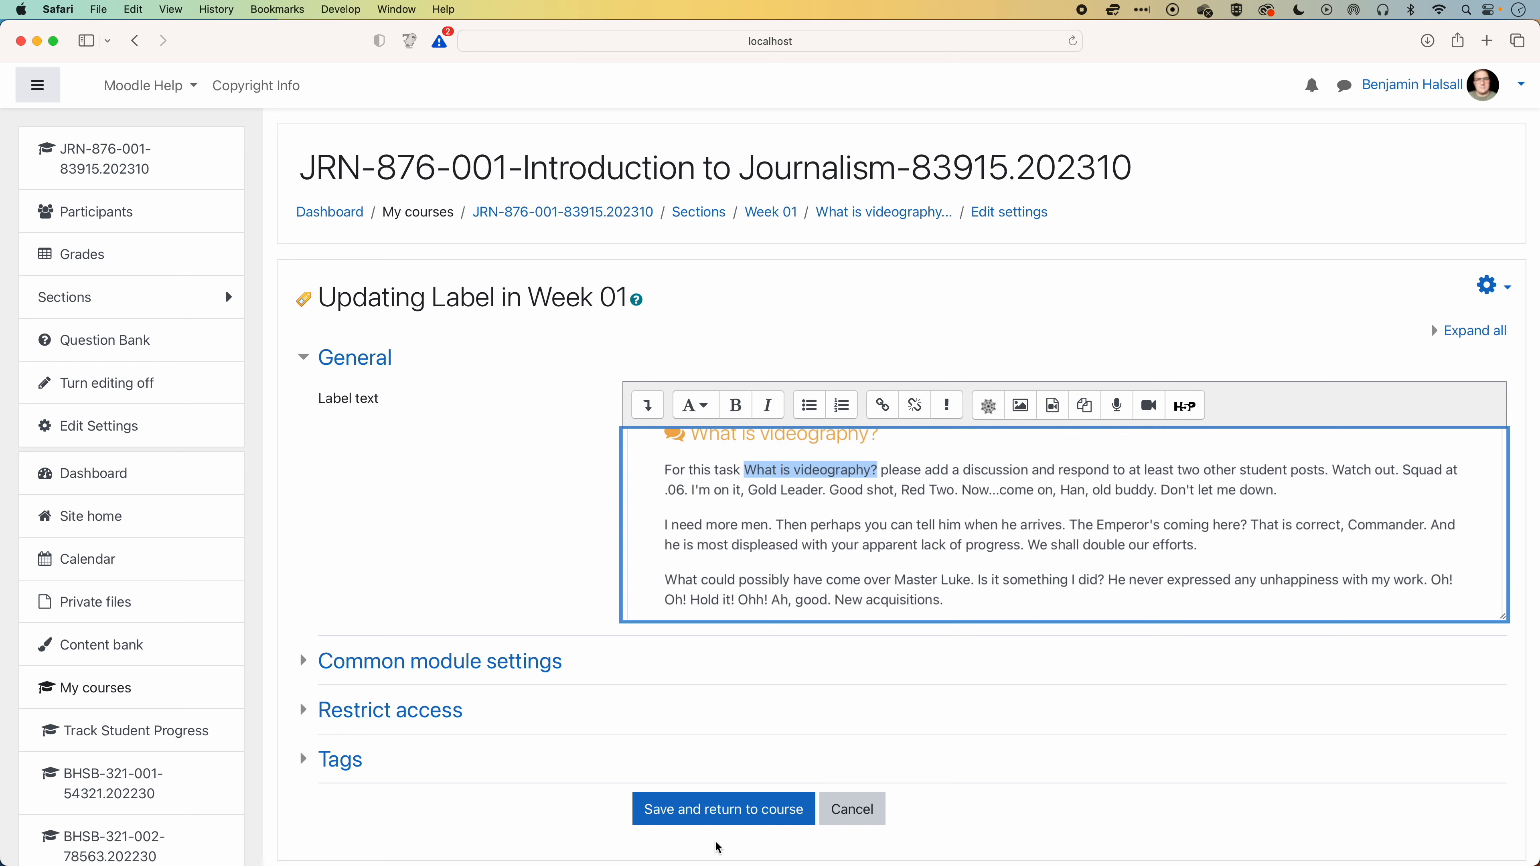
left_click(719, 819)
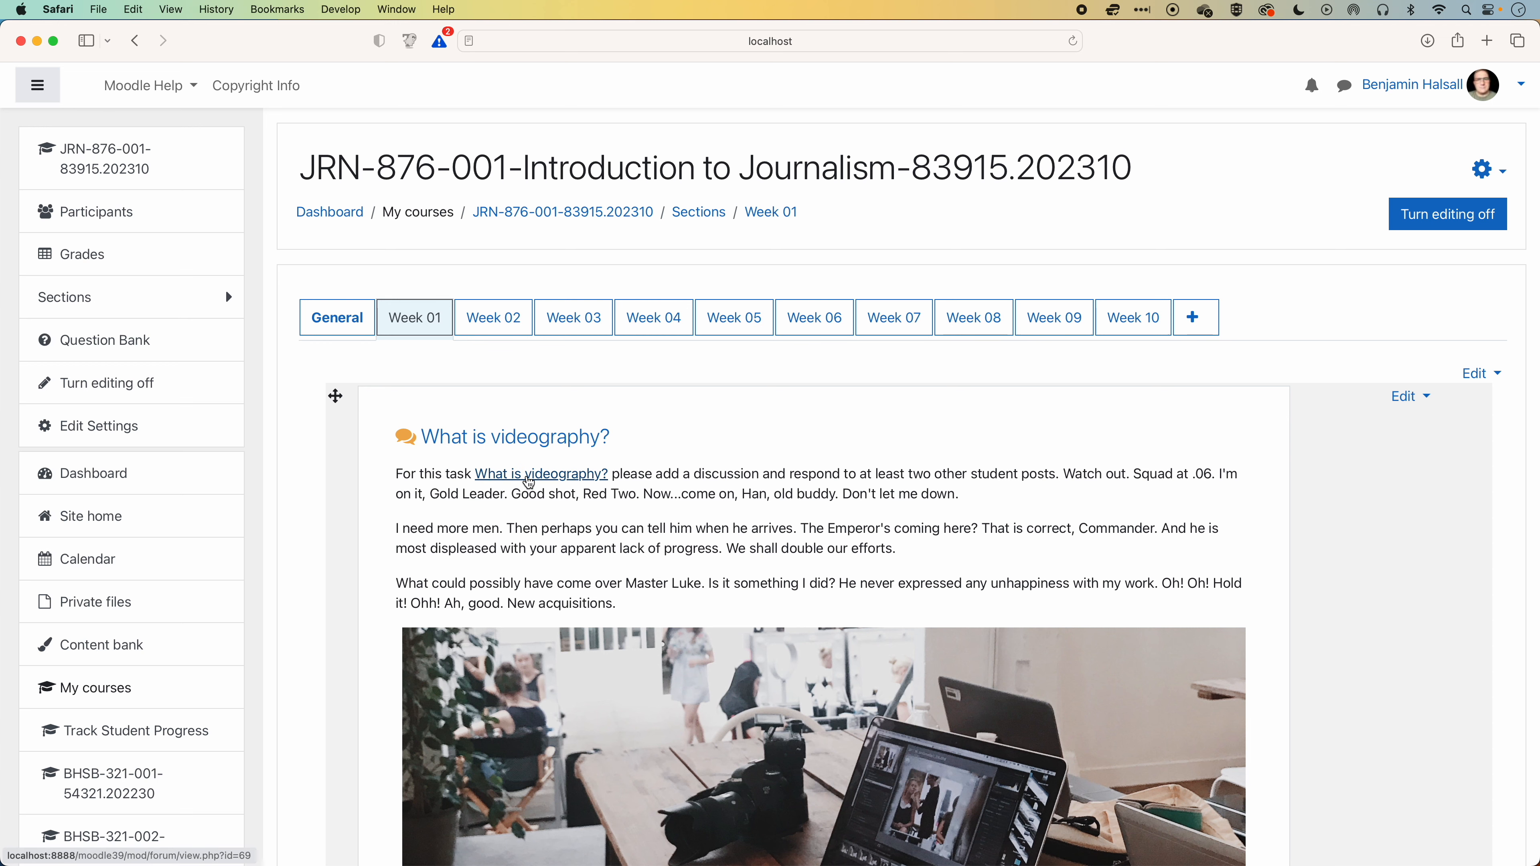
Follow the forum link inside the label's first paragraph, and go back to the course's Week 03 section.
left_click(555, 476)
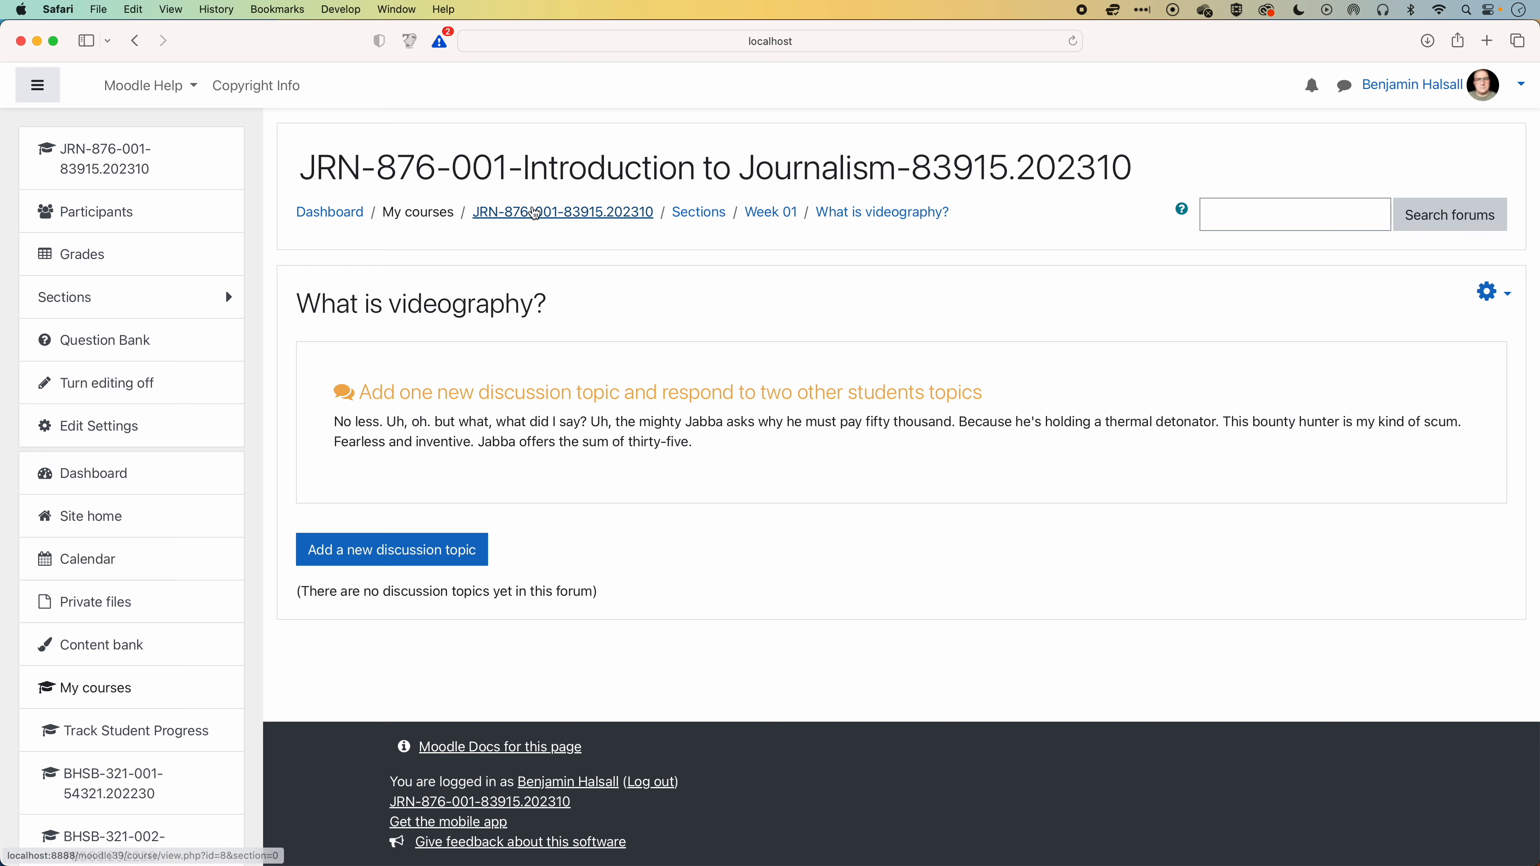
left_click(562, 212)
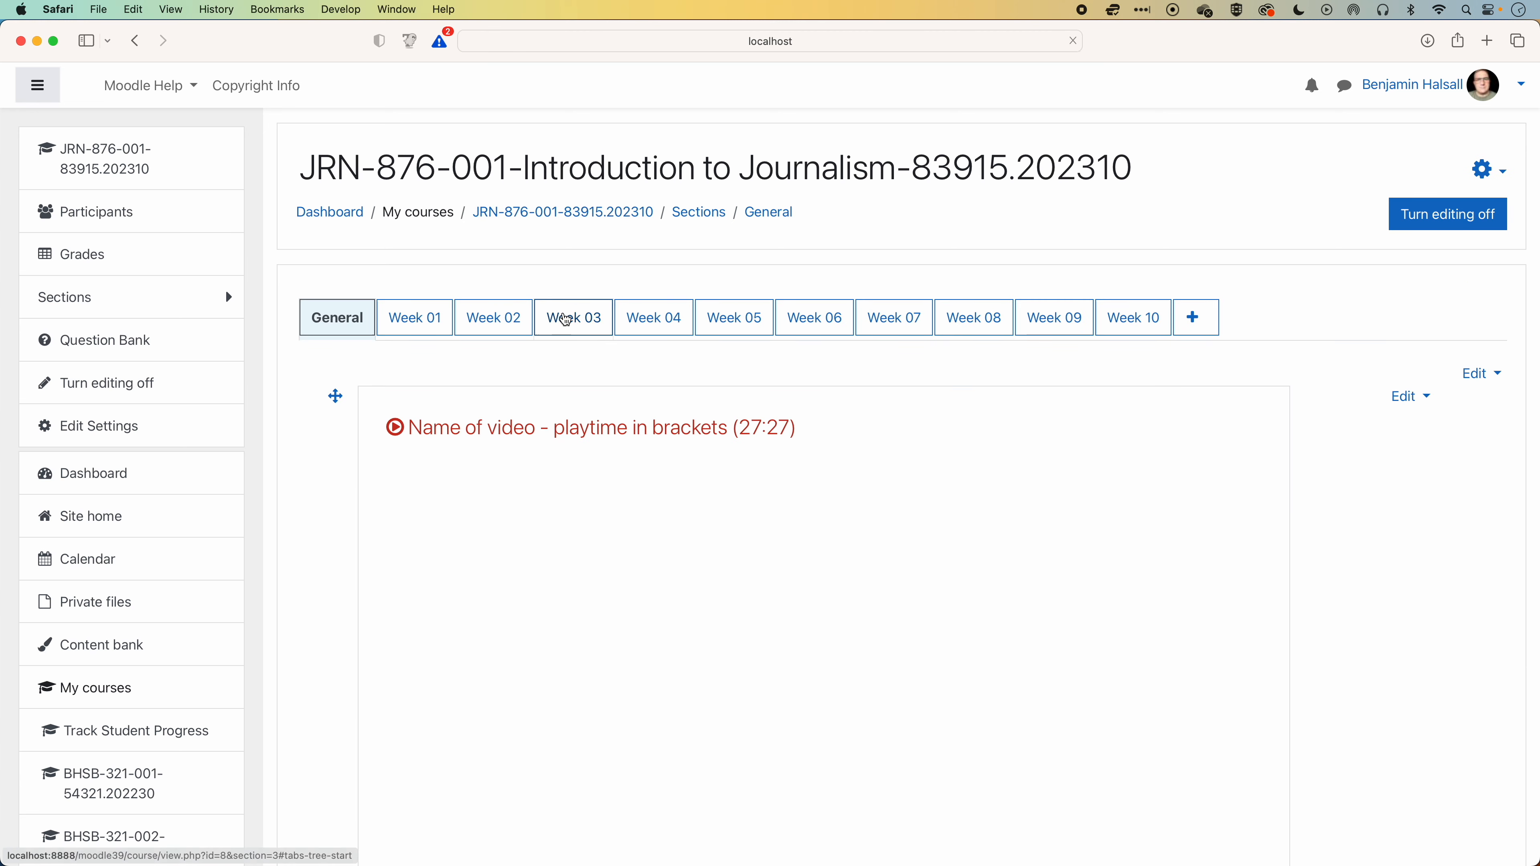
left_click(575, 320)
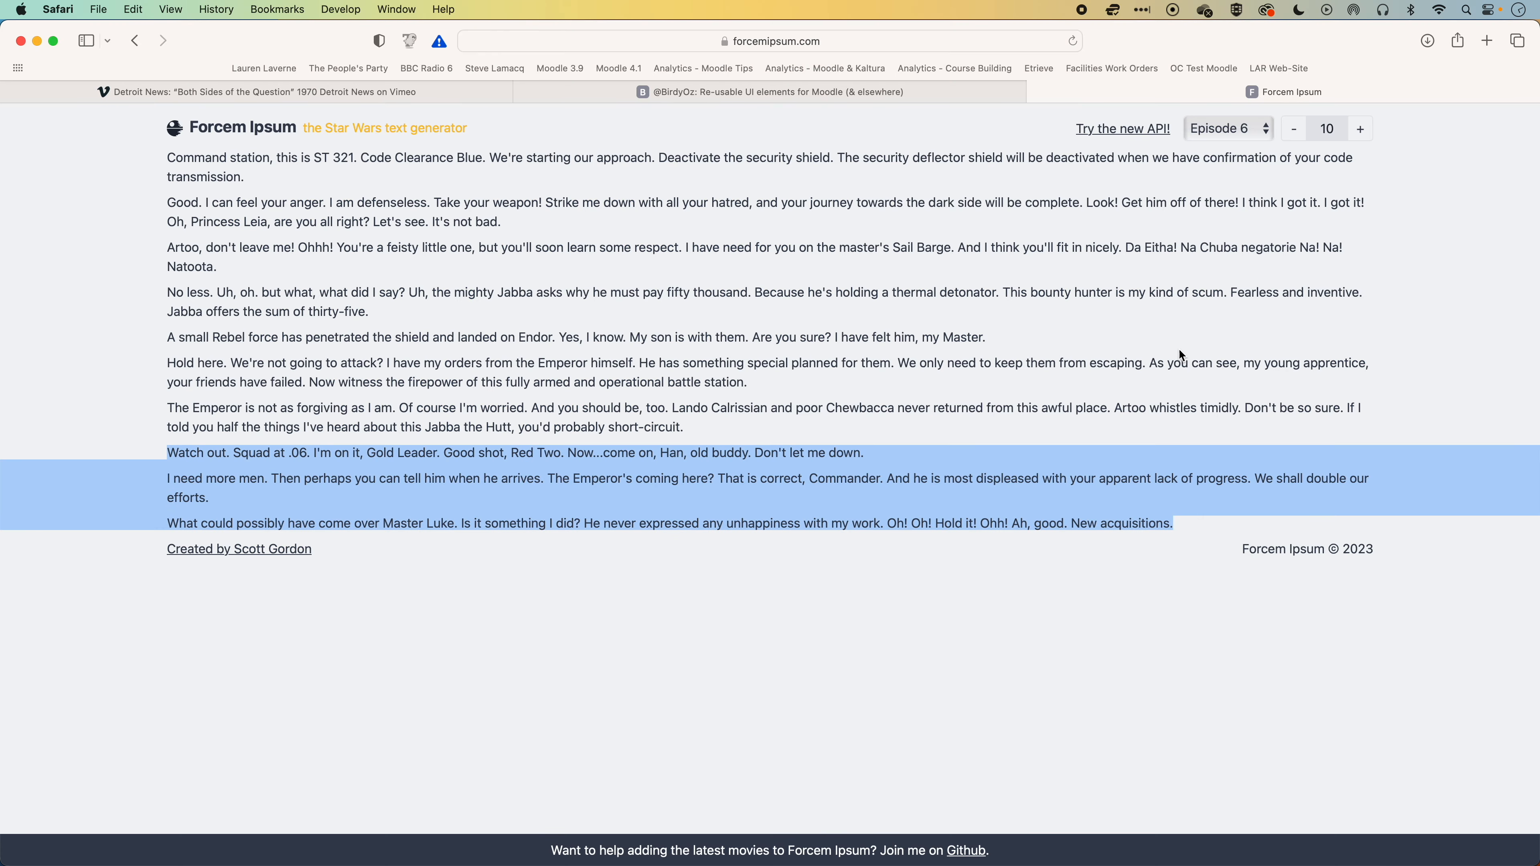
Copy the code of the Read box from the BirdyOz UI elements page and return to the Moodle course.
left_click(784, 97)
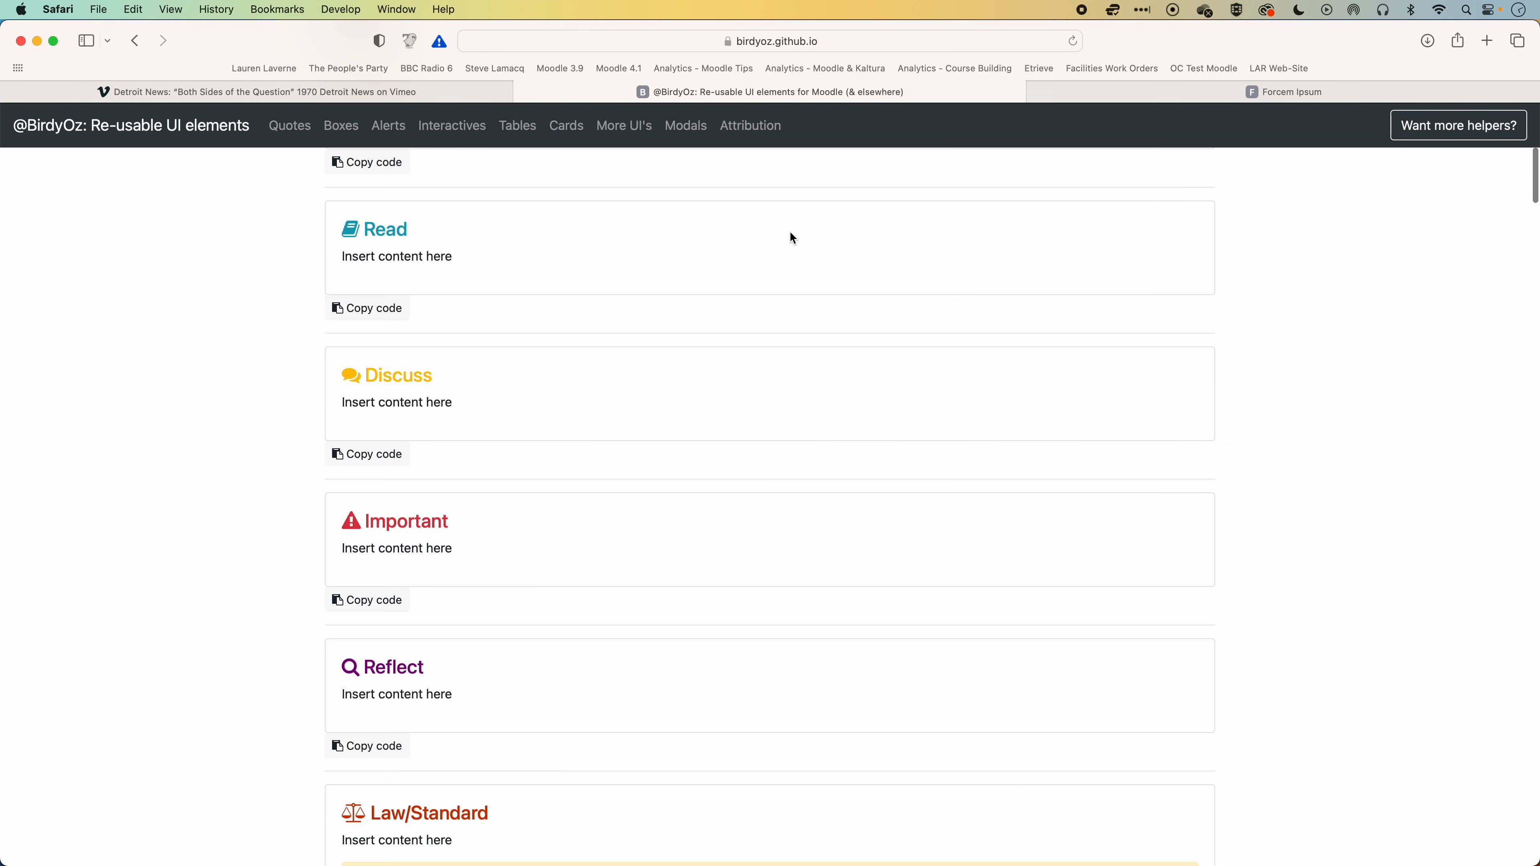
scroll(574, 417, "up", 2)
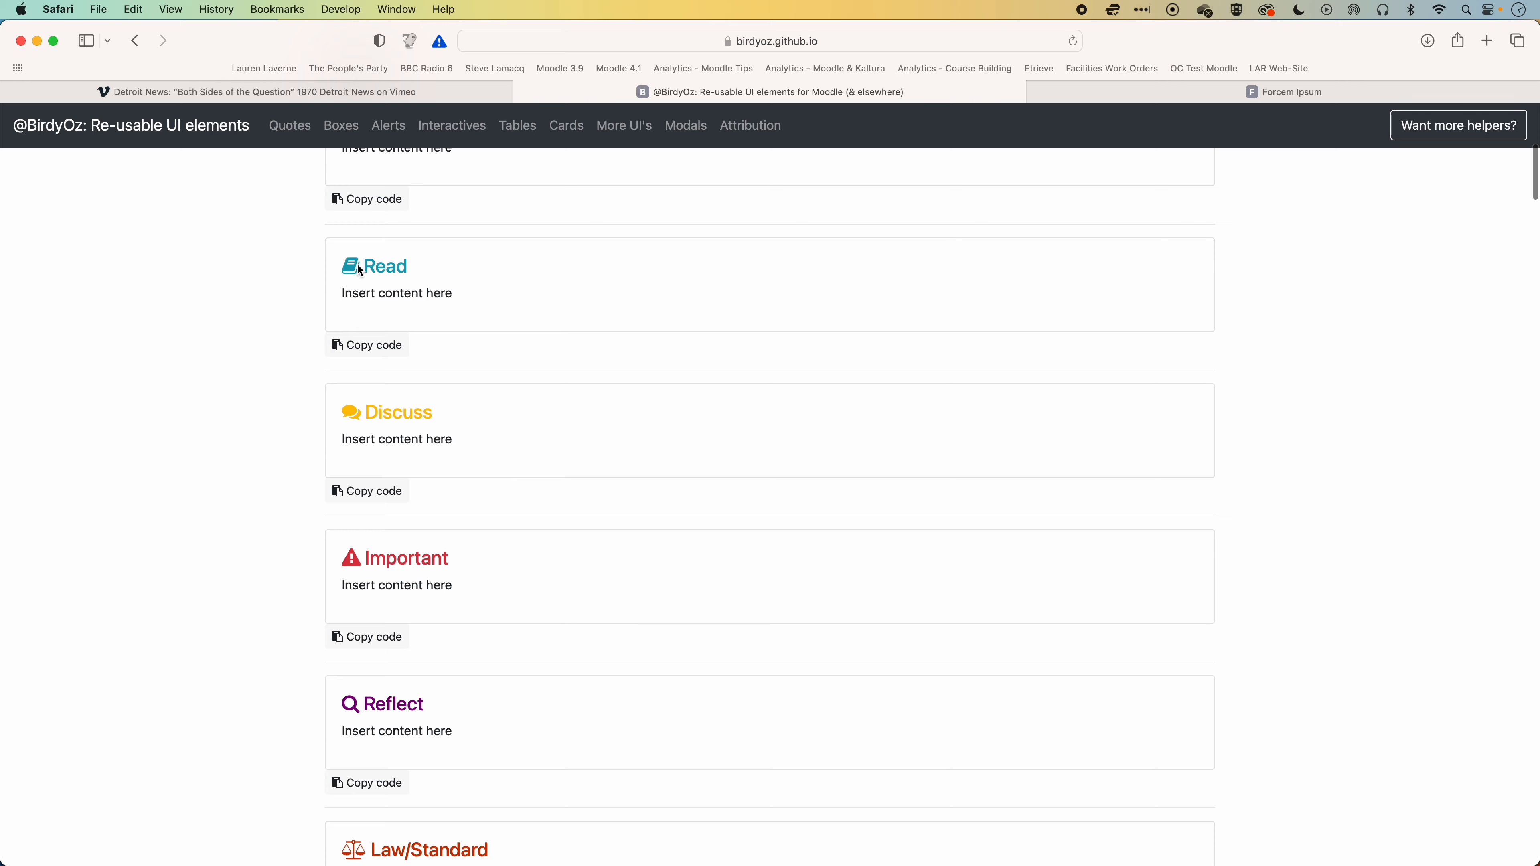
left_click(374, 351)
key("super+grave")
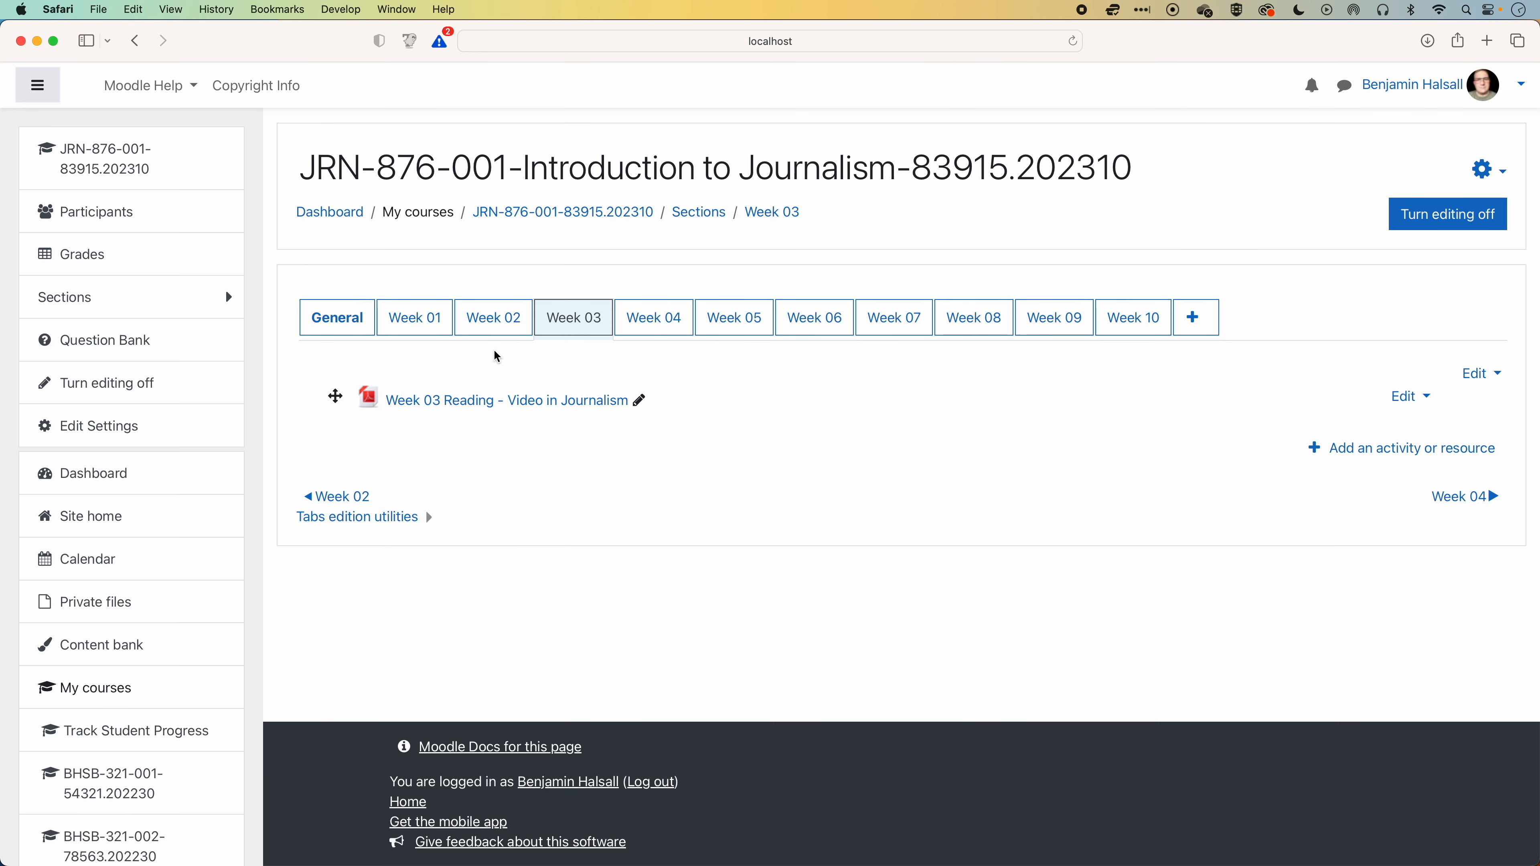
Add a label to Week 03 with the copied Read box code as its HTML source, and save it.
left_click(1406, 450)
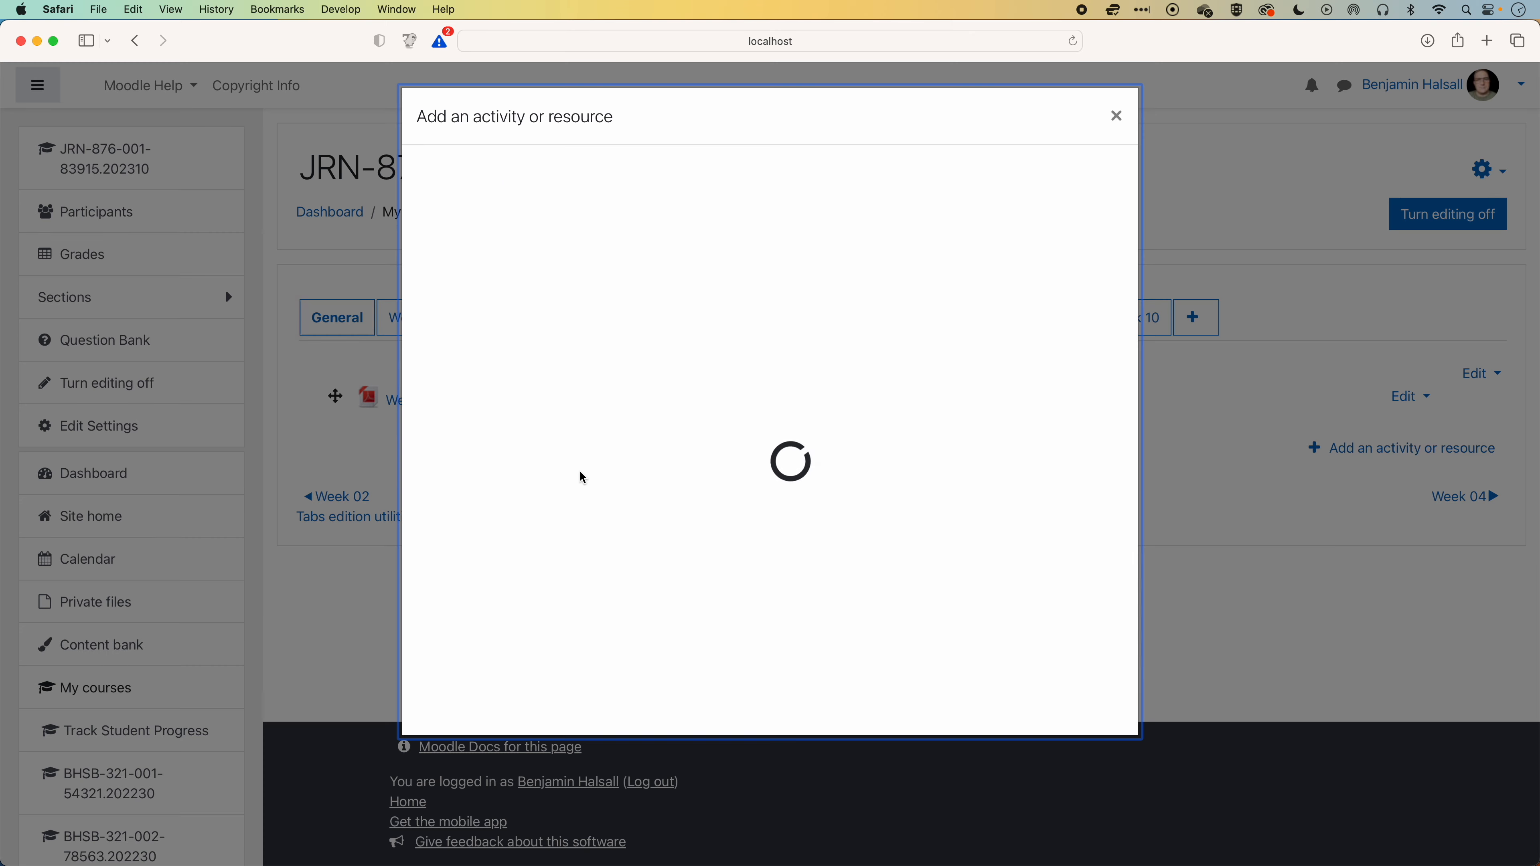
left_click(487, 532)
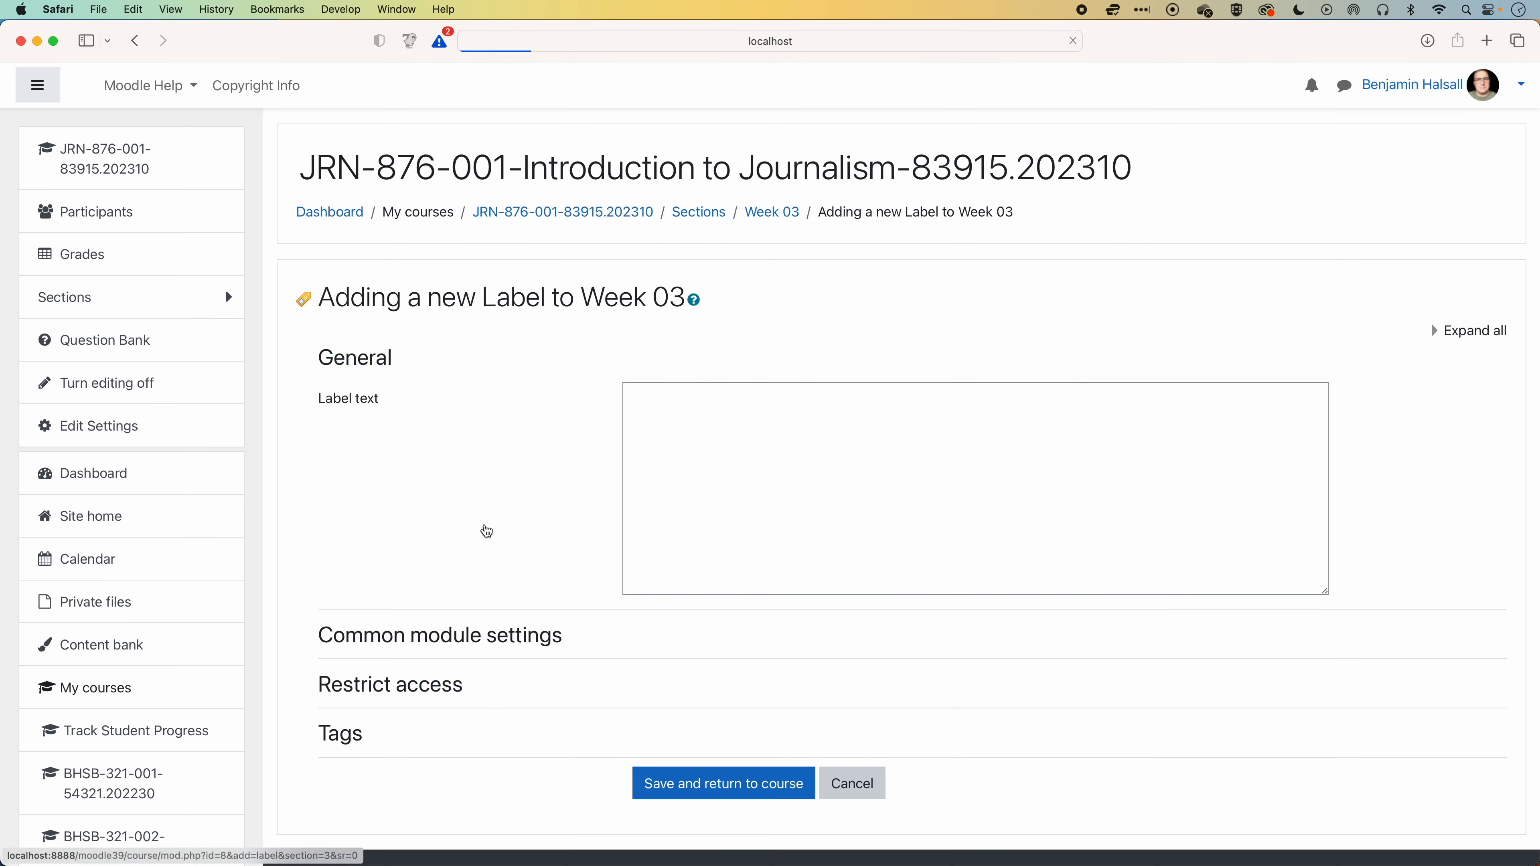
left_click(648, 405)
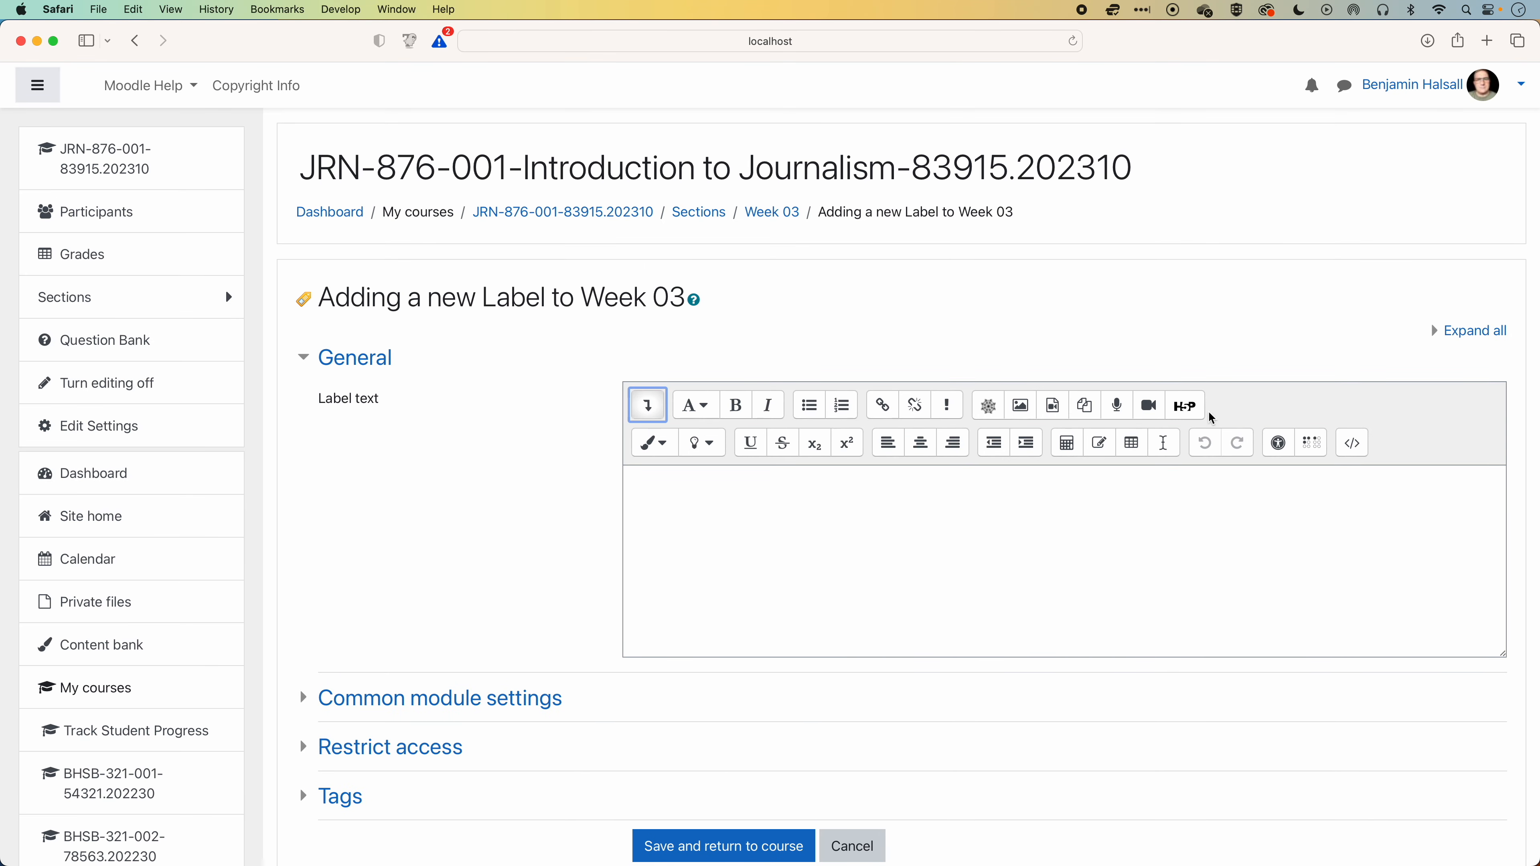
left_click(1357, 450)
key("super+a")
key("super+v")
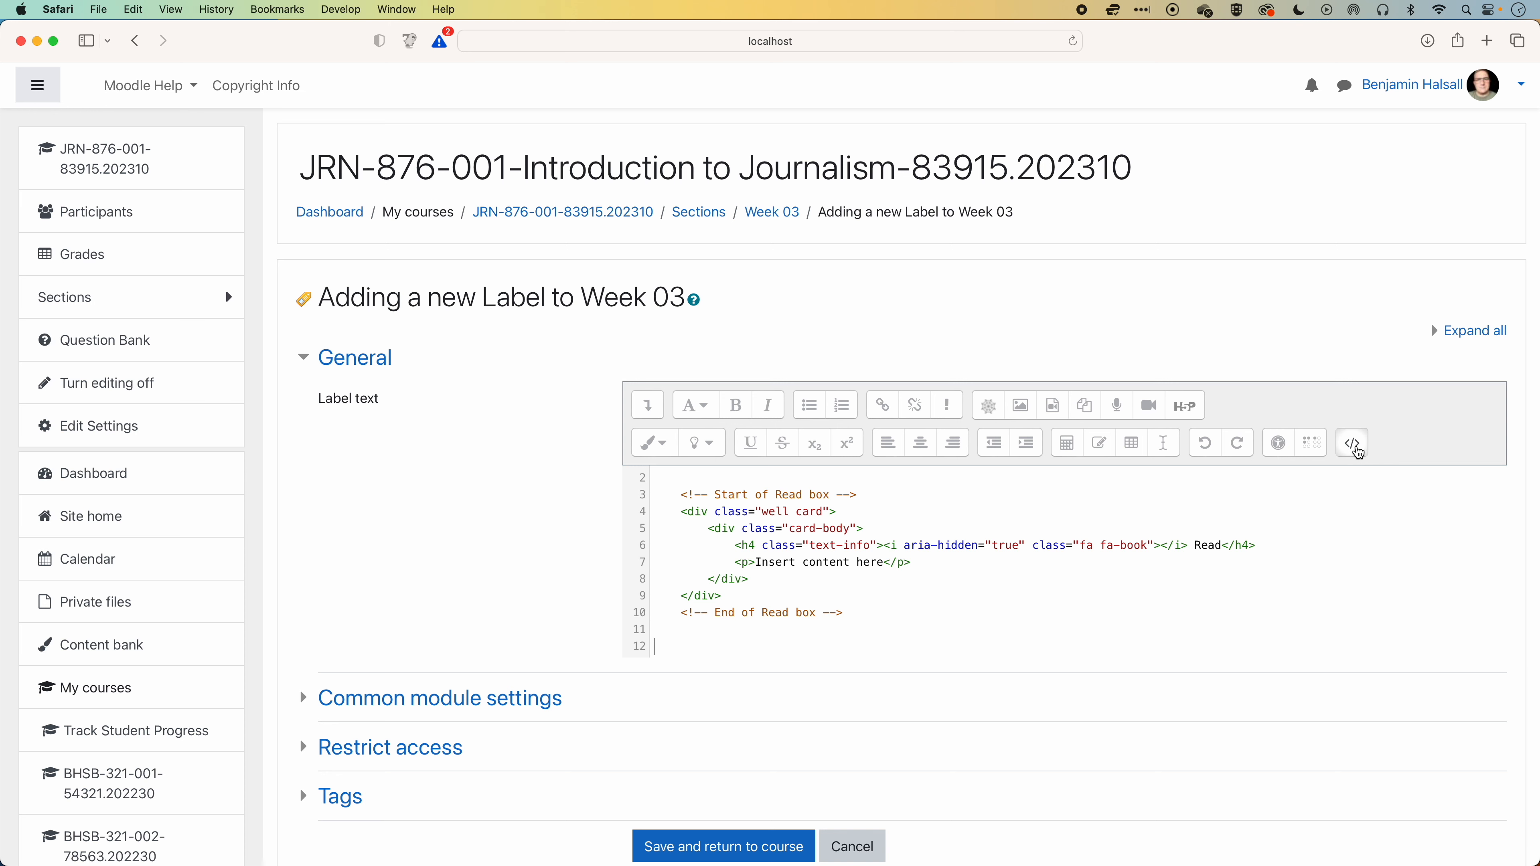
left_click(1356, 449)
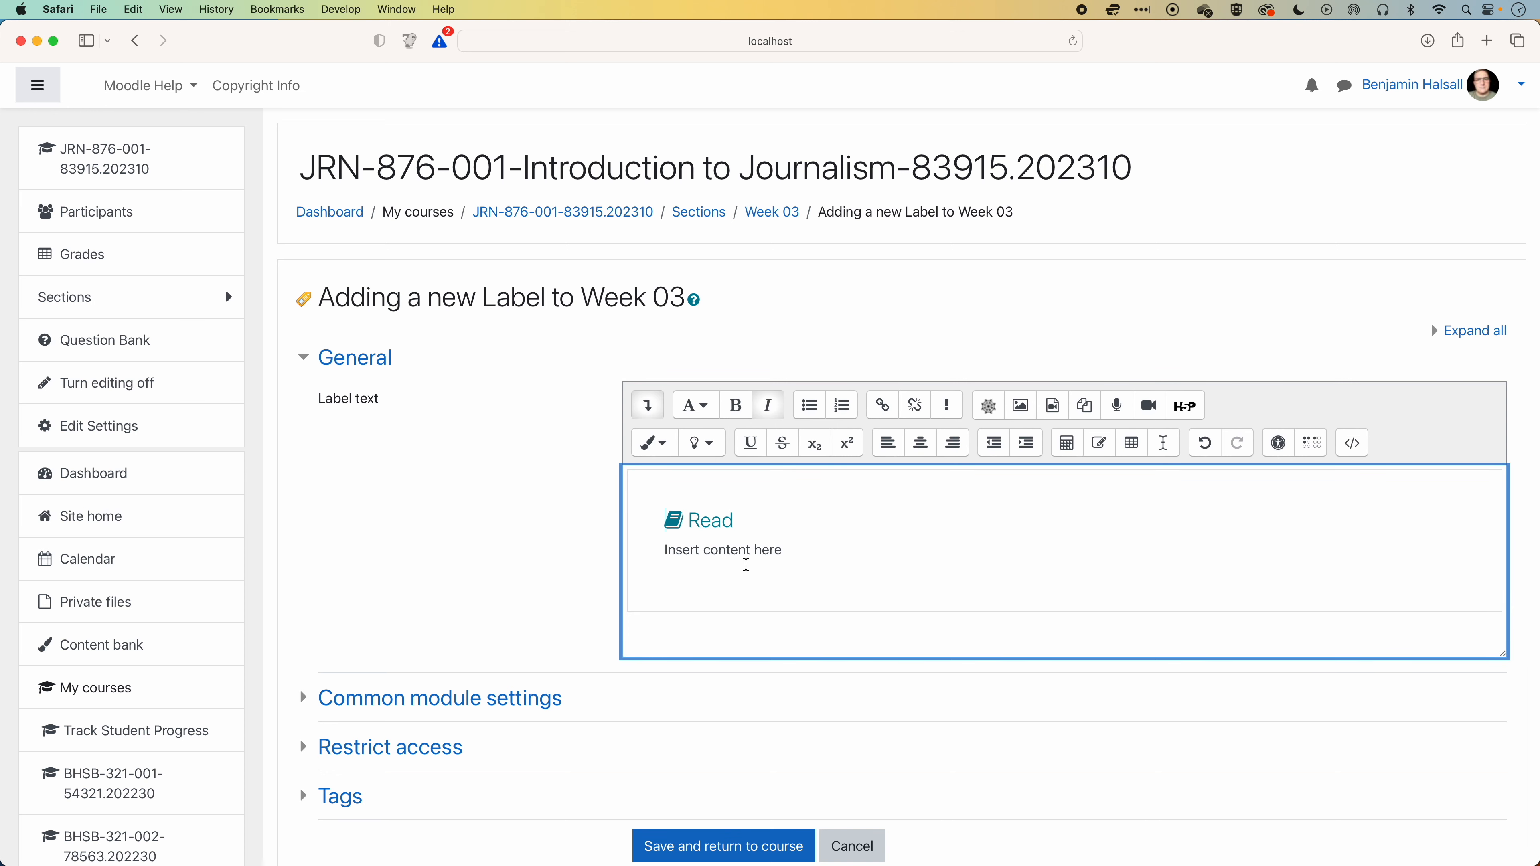
left_click(736, 856)
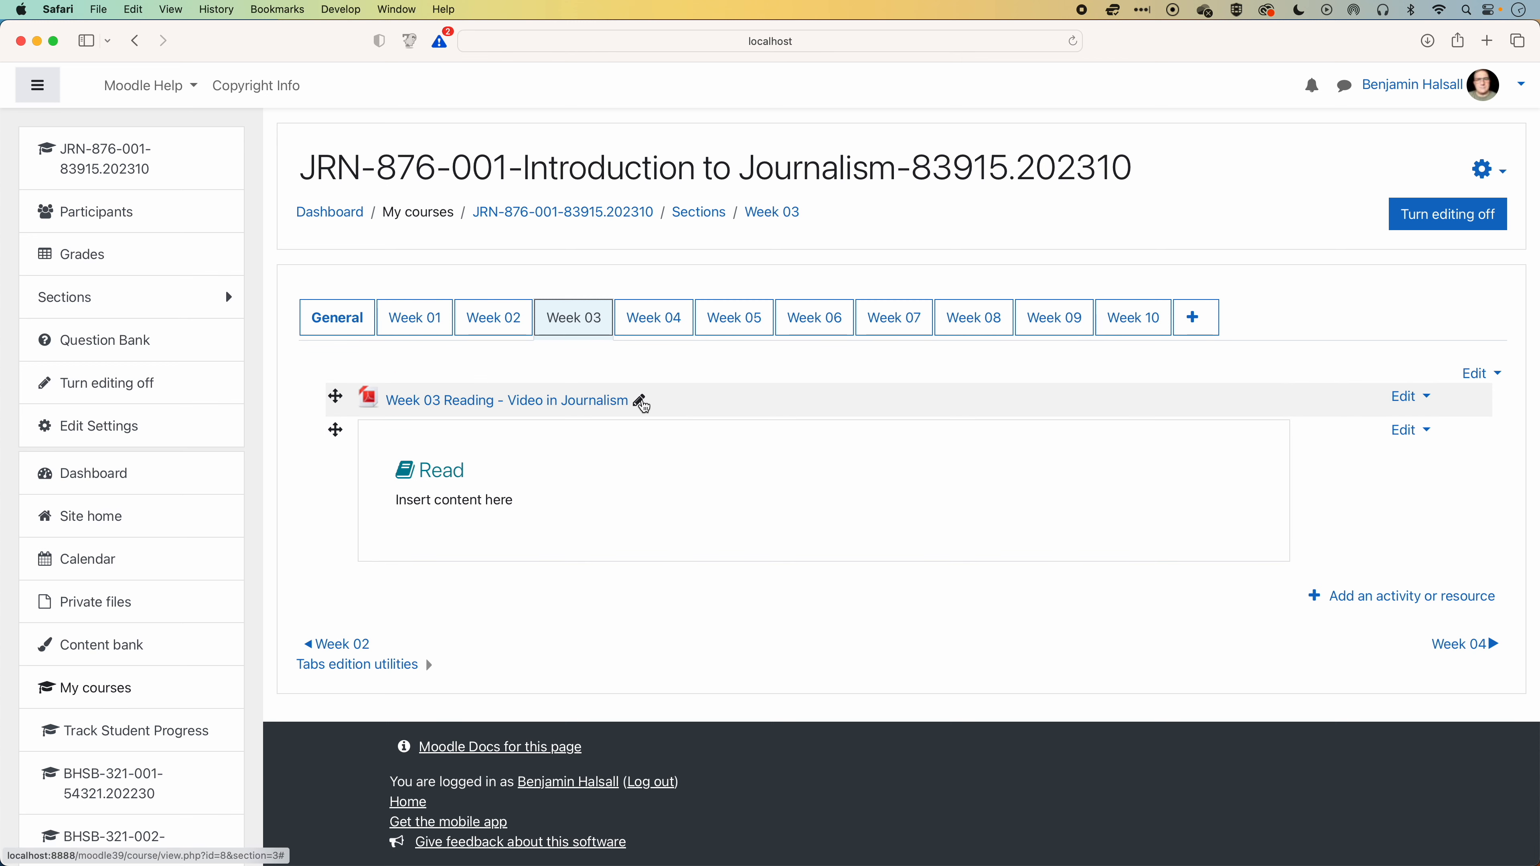
Copy the PDF resource's name and replace the label's "Read" heading with "Week 03 Reading - Video in Journalism".
left_click(641, 403)
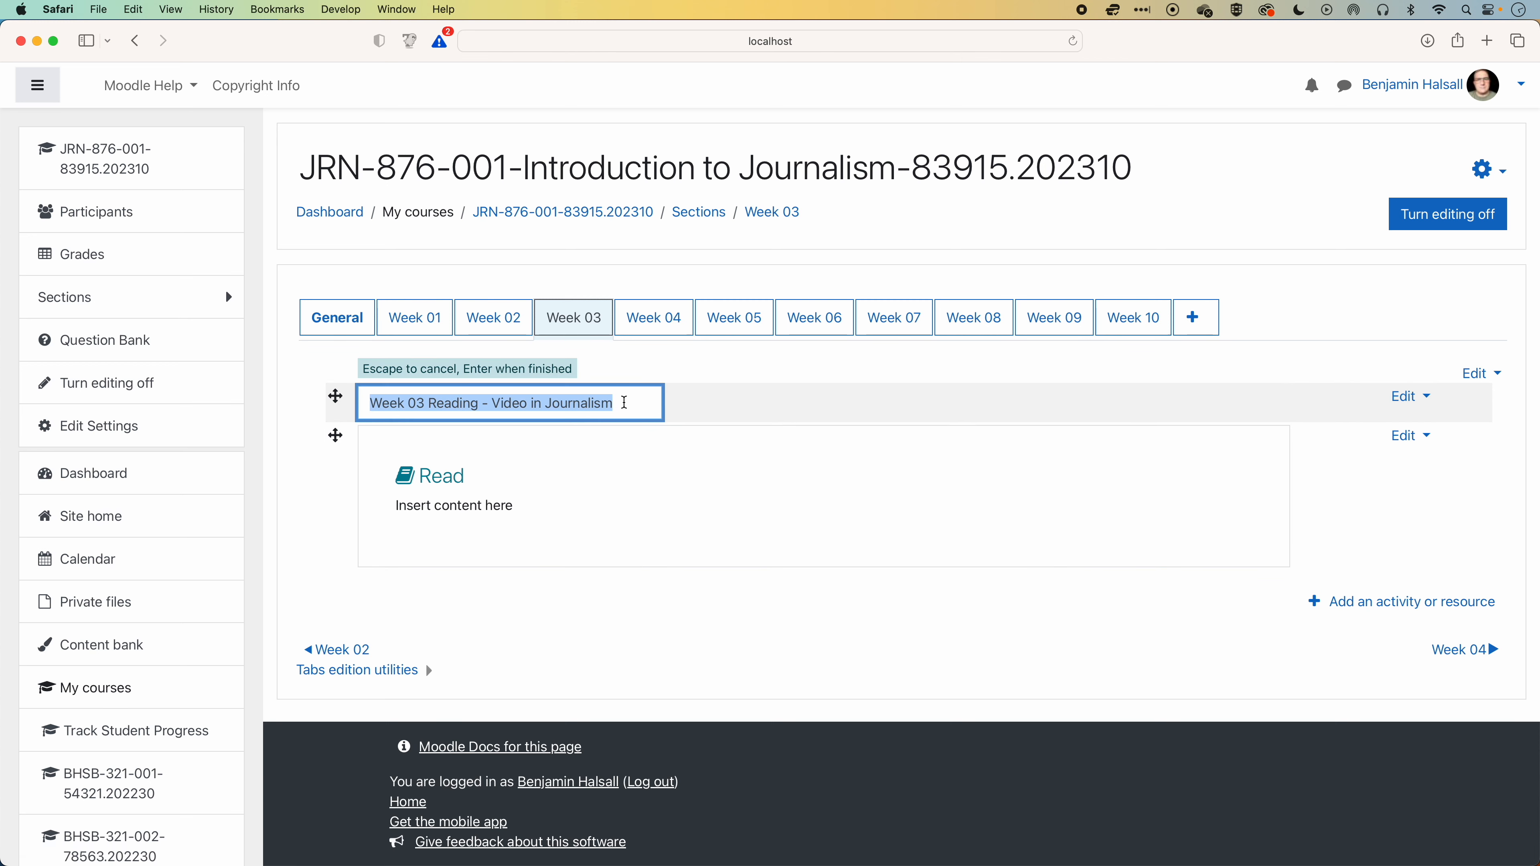
left_click_drag(625, 403, 363, 401)
left_click(775, 365)
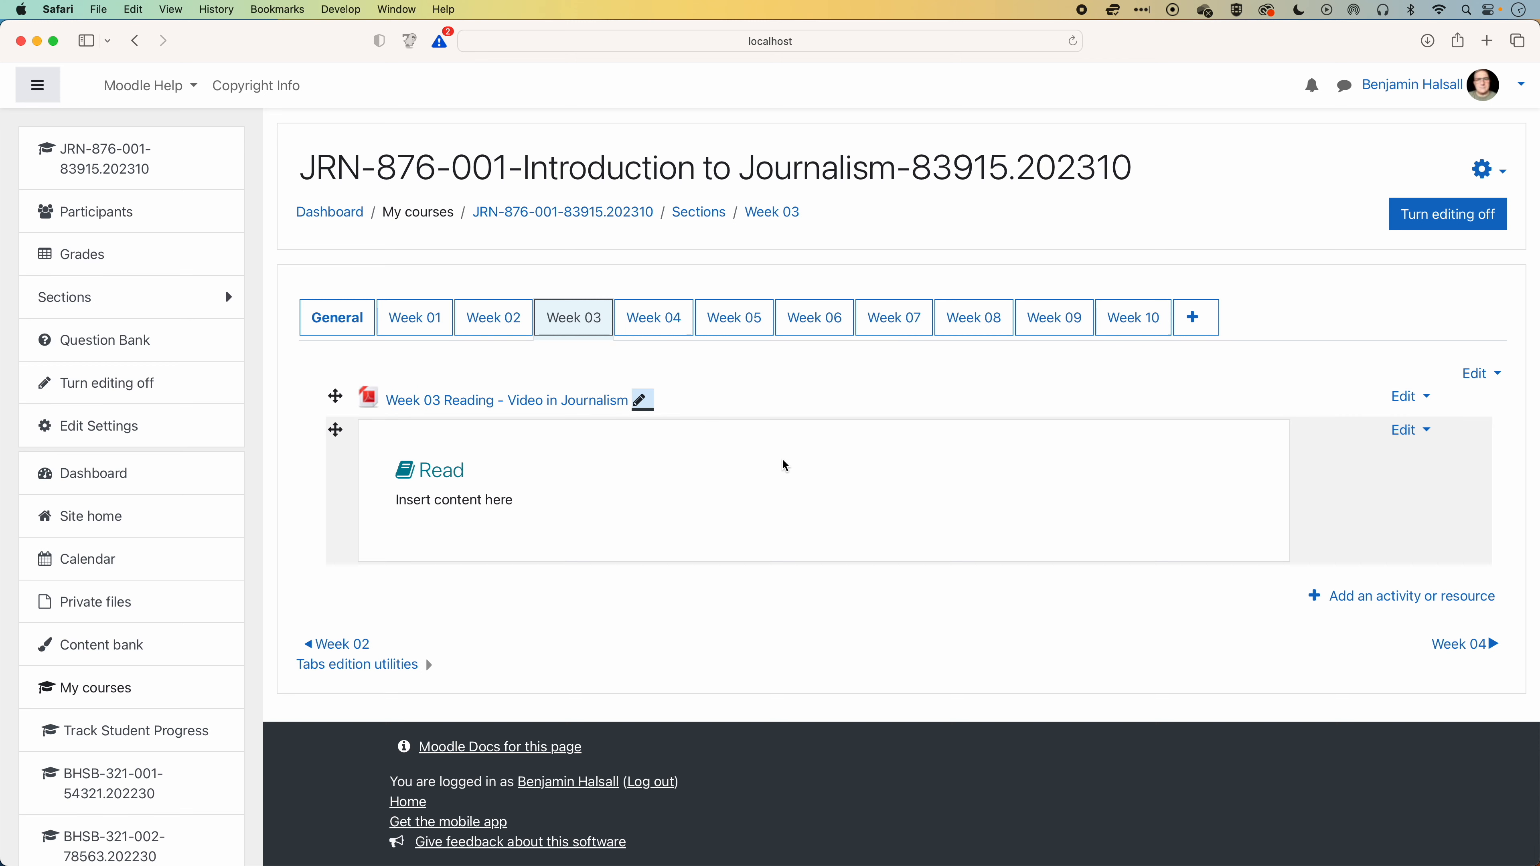
left_click(1410, 431)
left_click(1328, 457)
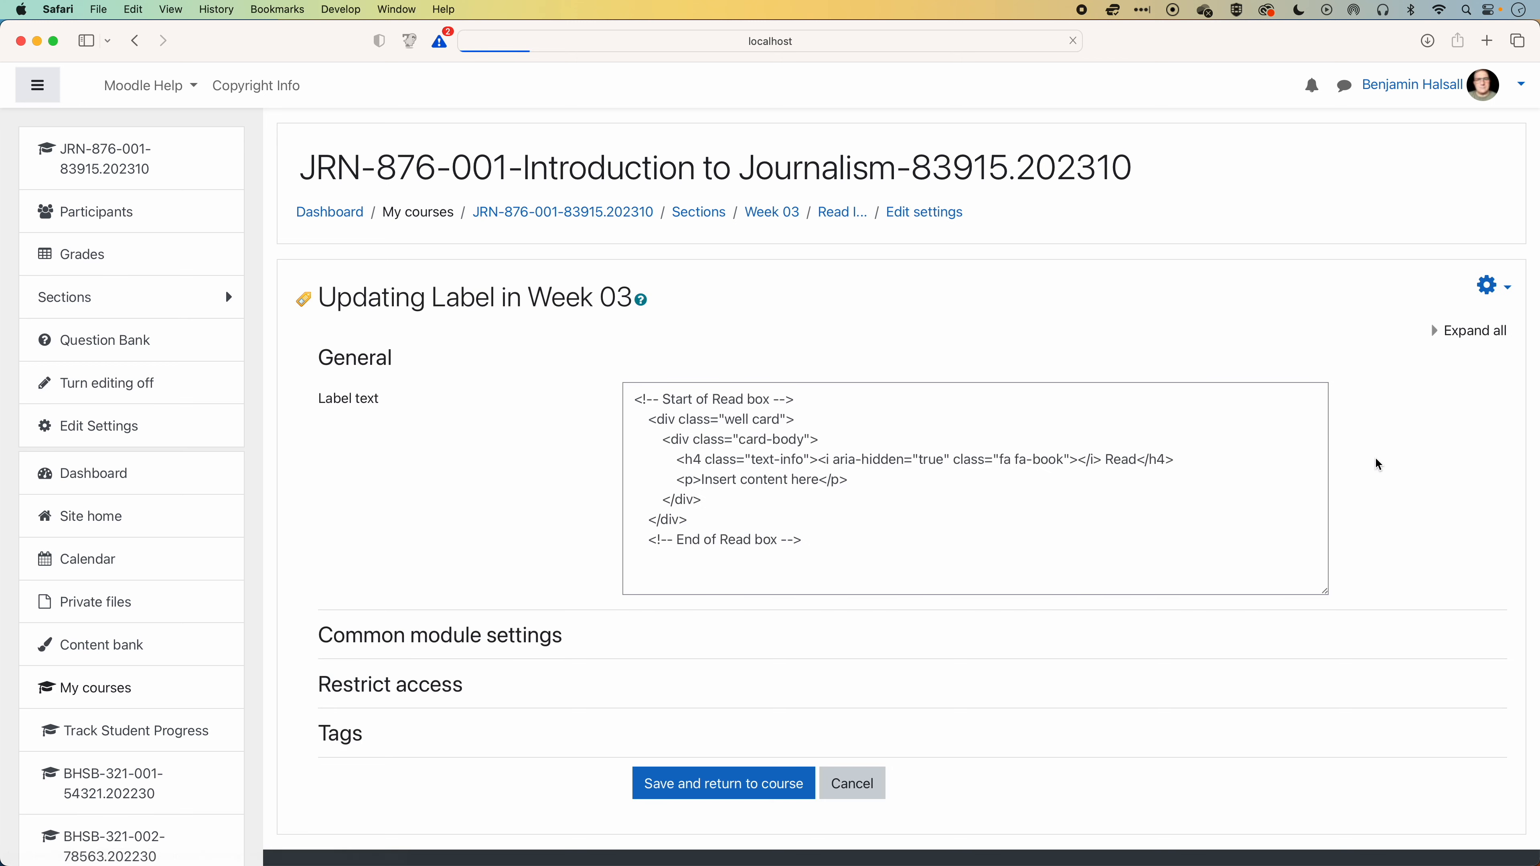
left_click_drag(691, 483, 734, 484)
key("super+v")
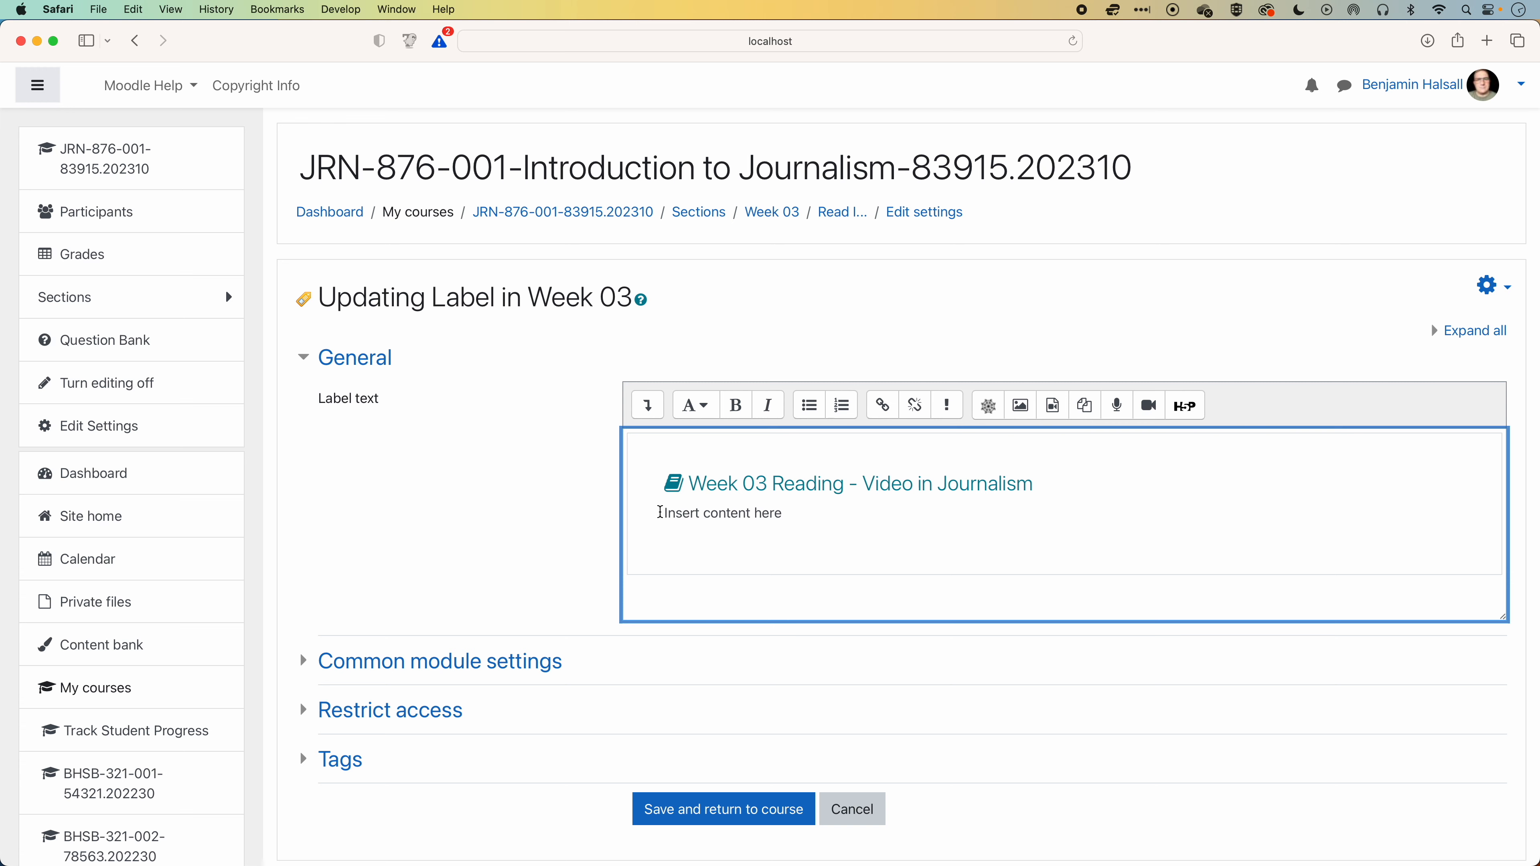
Replace the label's placeholder text with three Episode 4 paragraphs from Forcem Ipsum, from "Master Luke, sir!" to "I got the money.", and save.
left_click_drag(660, 513, 793, 512)
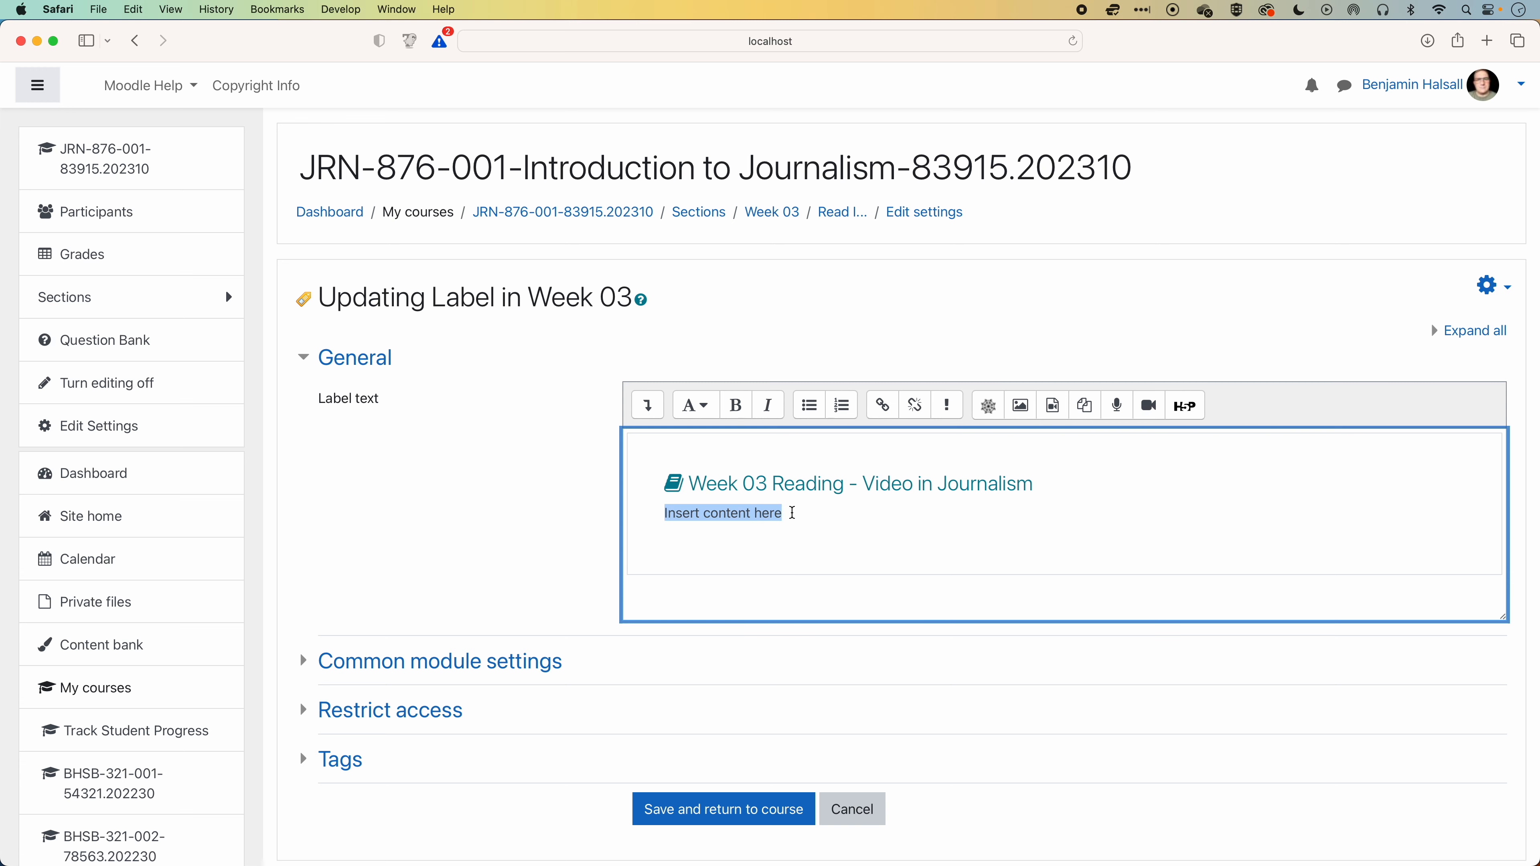
key("super+grave")
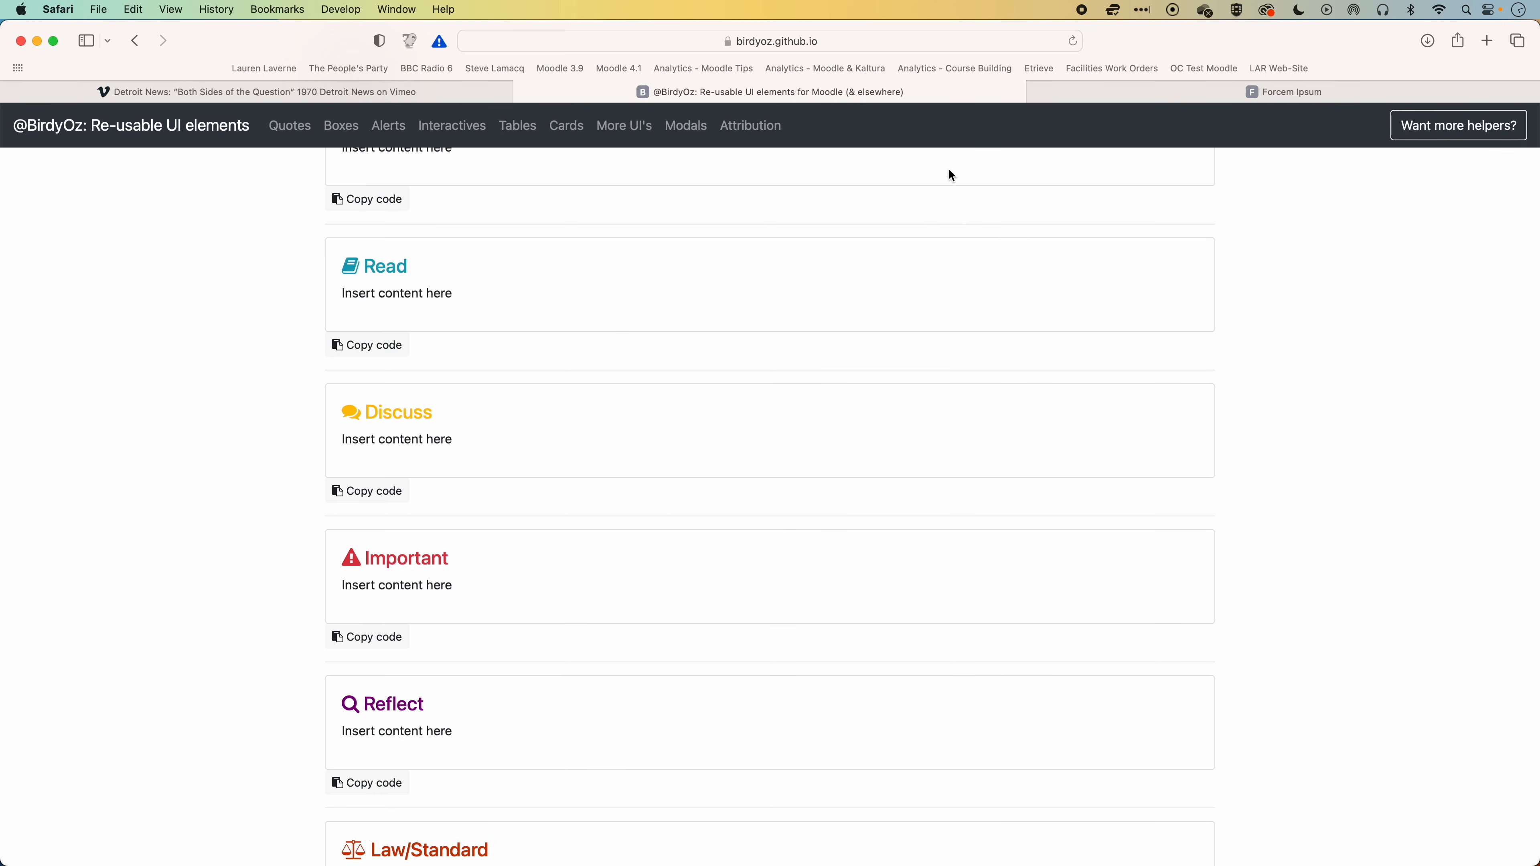
left_click(1192, 92)
left_click(1213, 128)
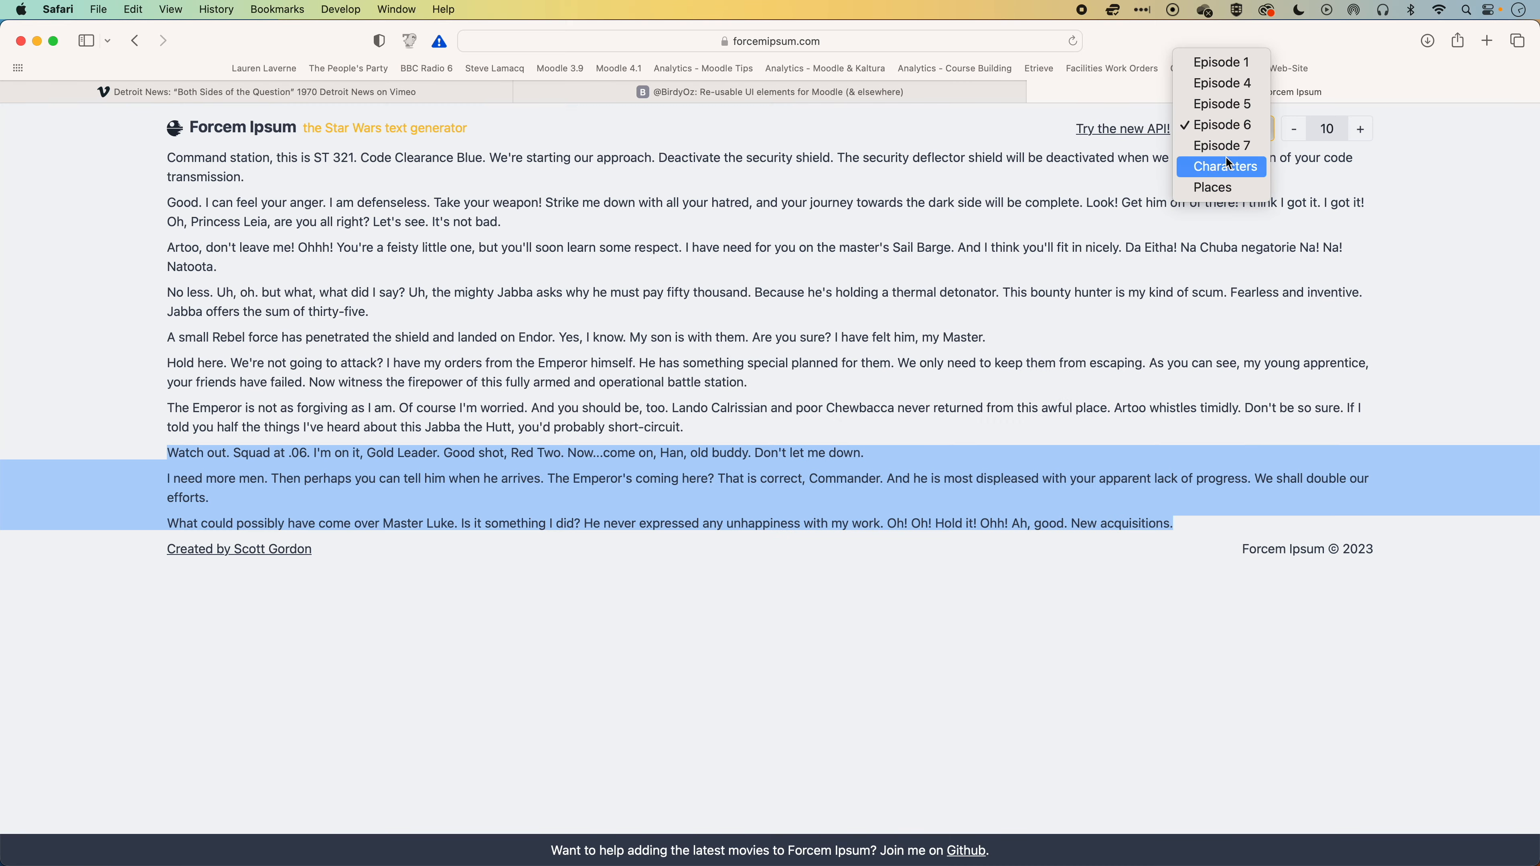
left_click(1222, 83)
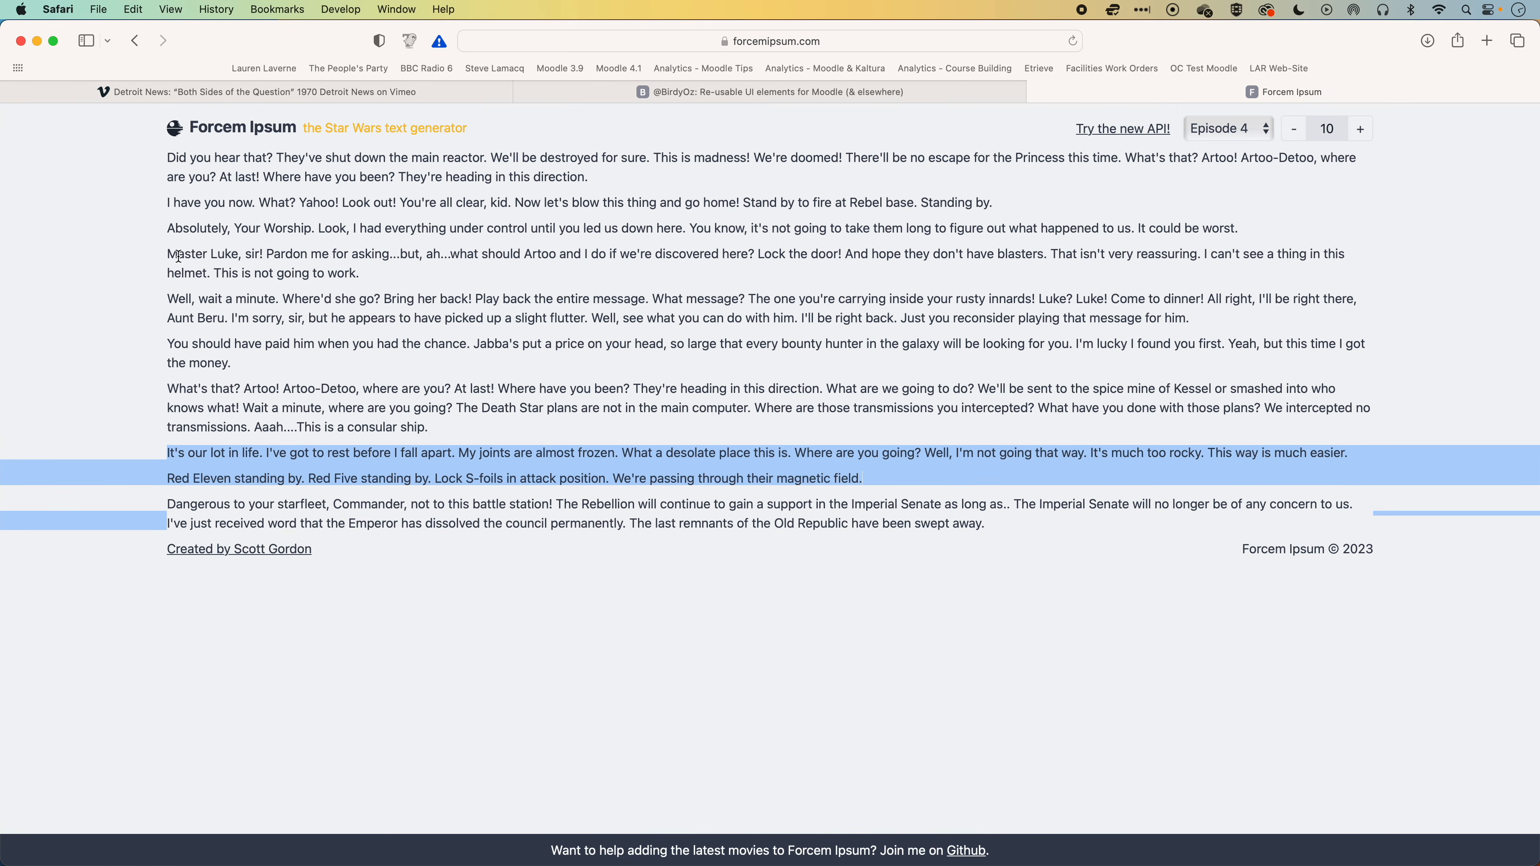
left_click_drag(169, 252, 271, 361)
key("super+c")
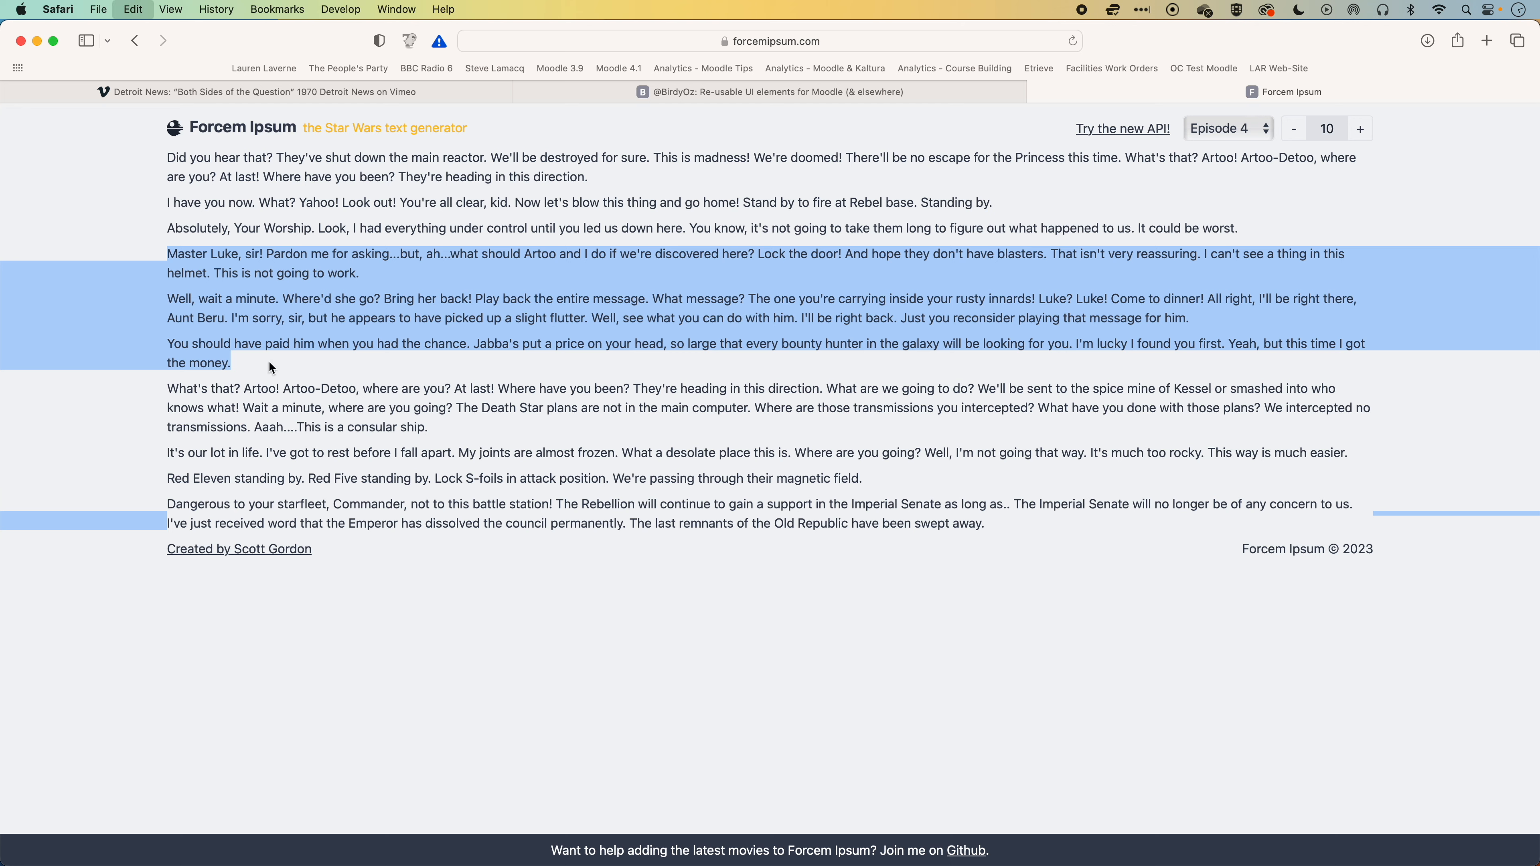
key("super+grave")
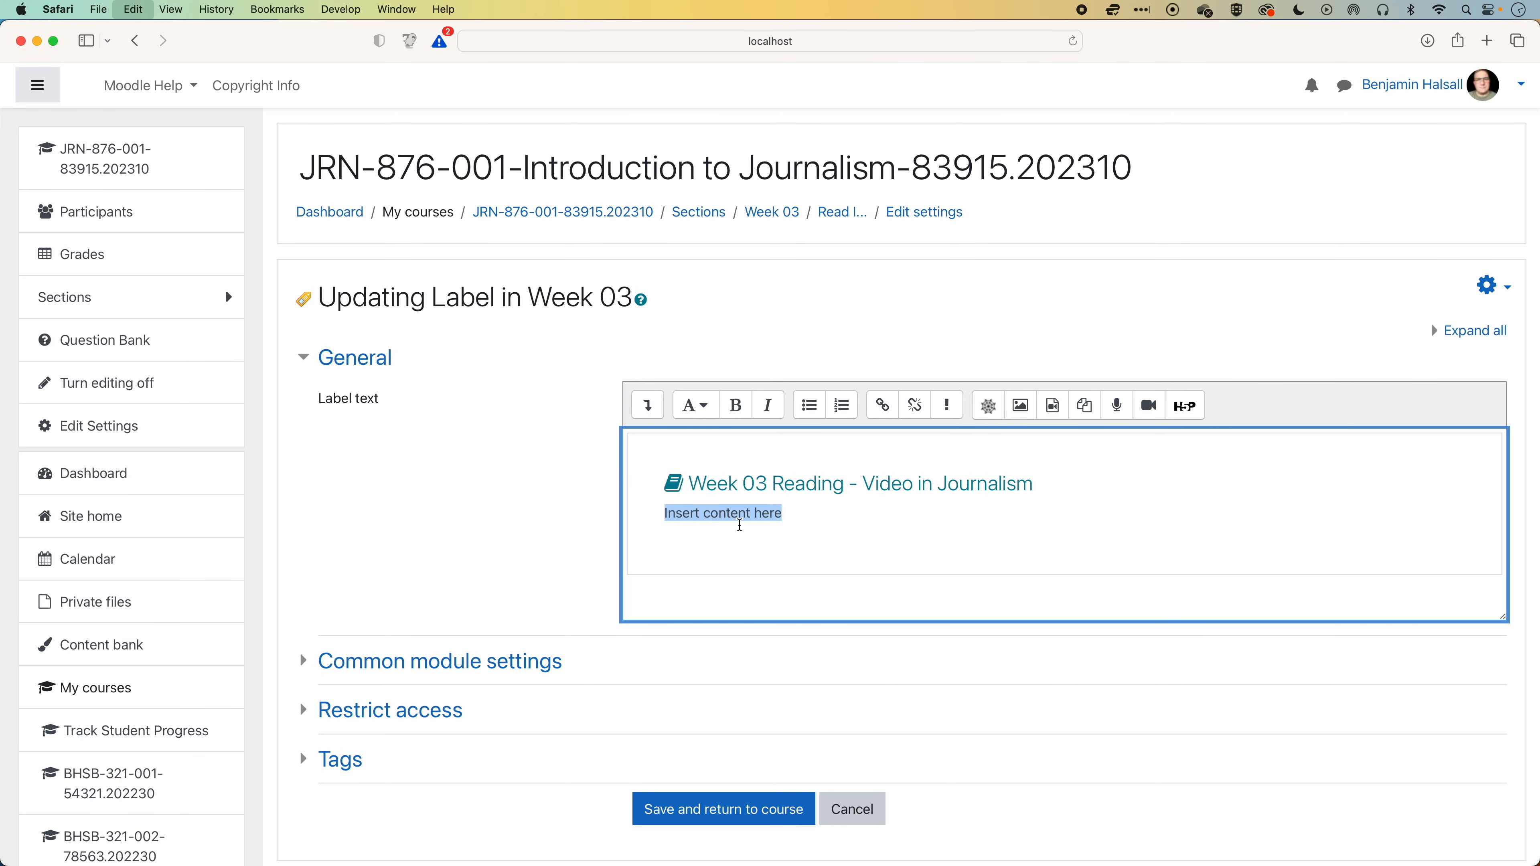
key("super+v")
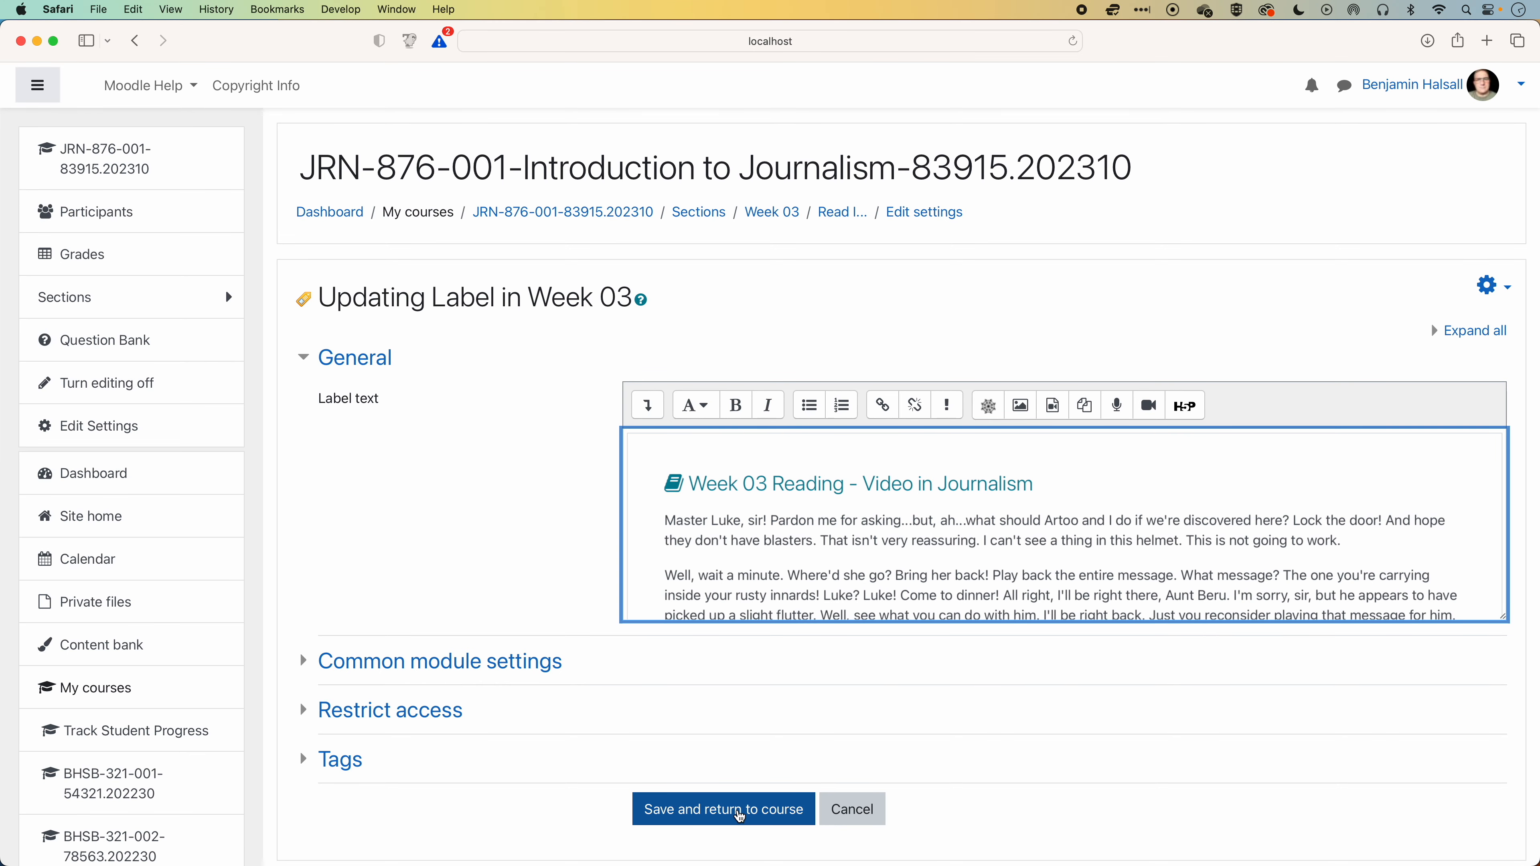
left_click(739, 813)
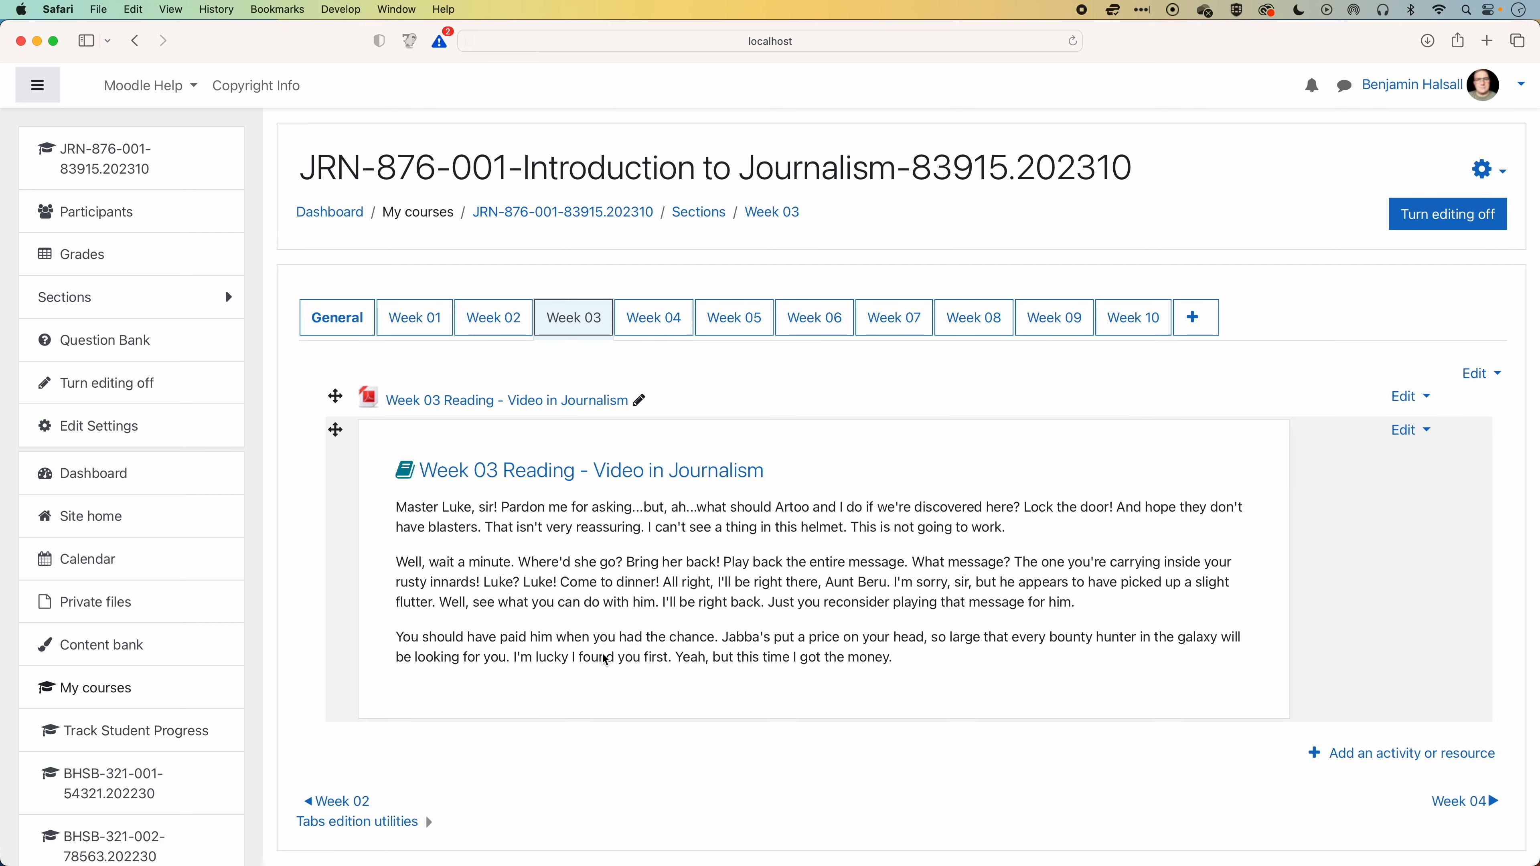
Make the Week 03 reading PDF available but not shown on the course page, and move it below the label.
left_click(1411, 397)
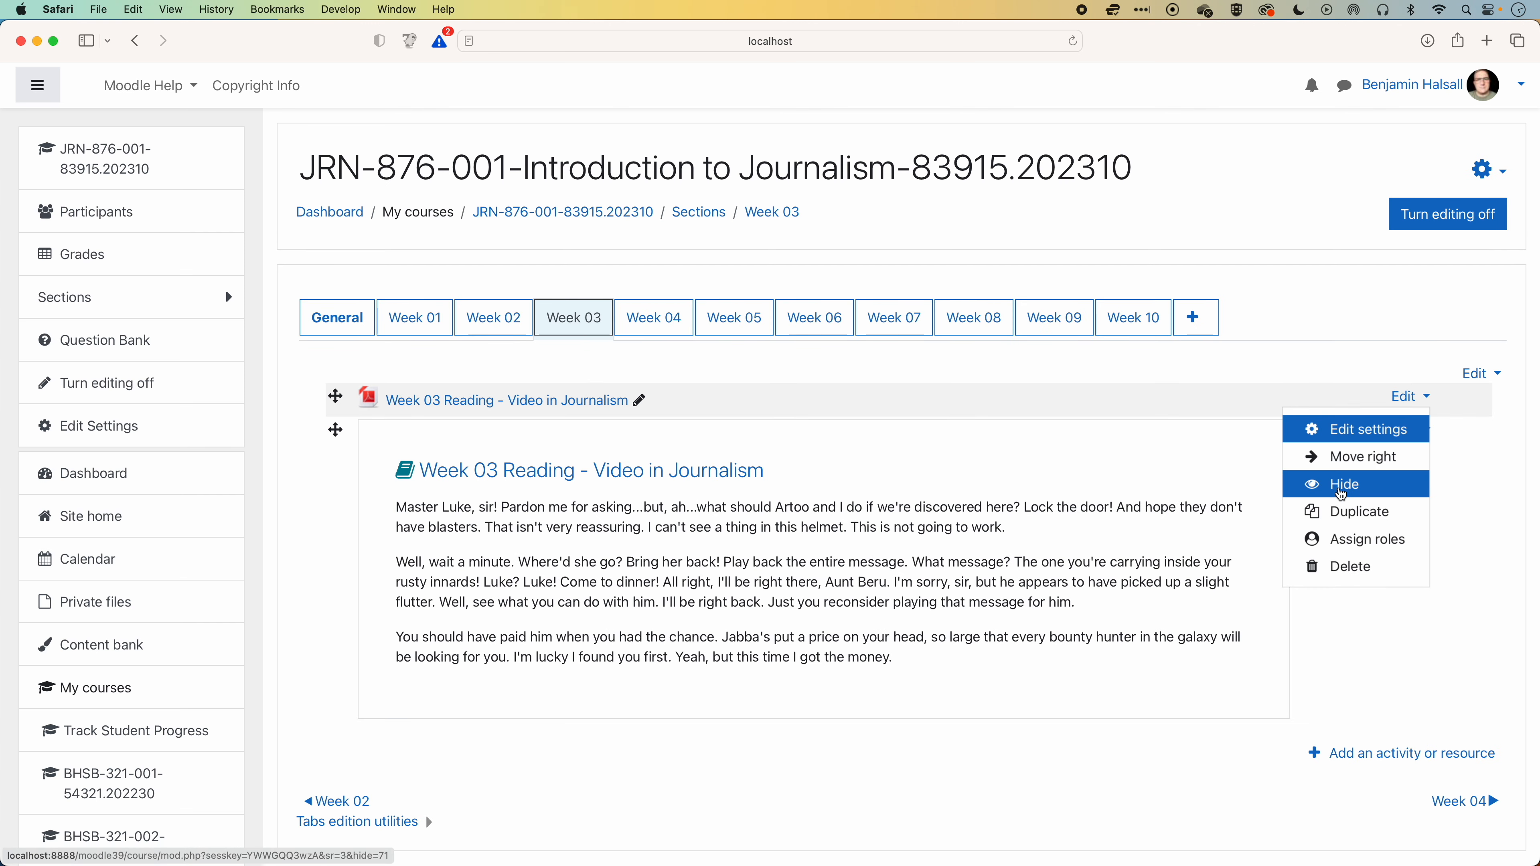
left_click(1339, 486)
left_click(1411, 396)
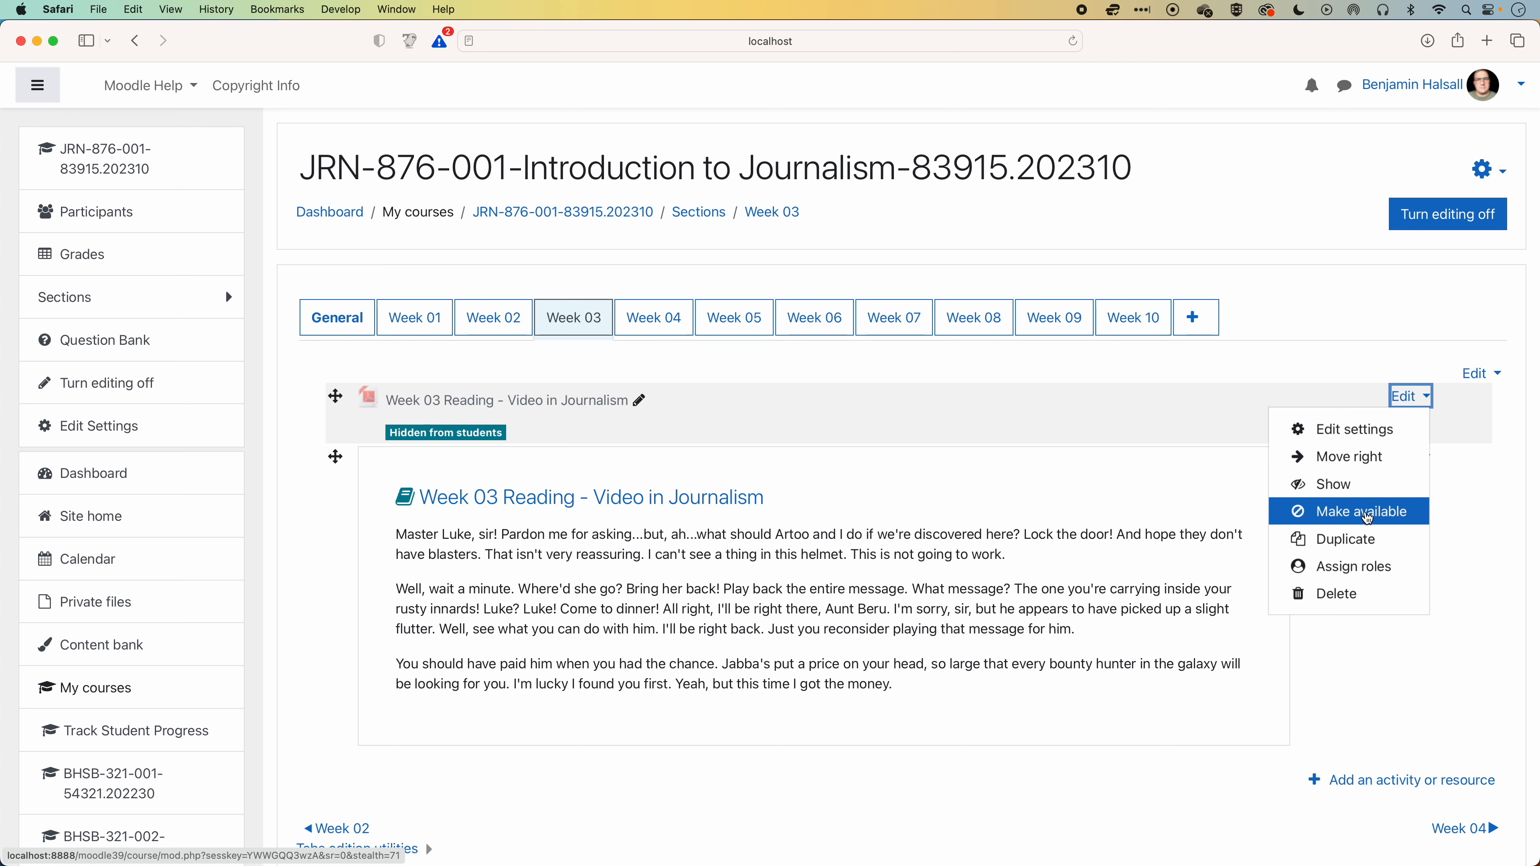
left_click(1344, 516)
left_click_drag(335, 397, 333, 722)
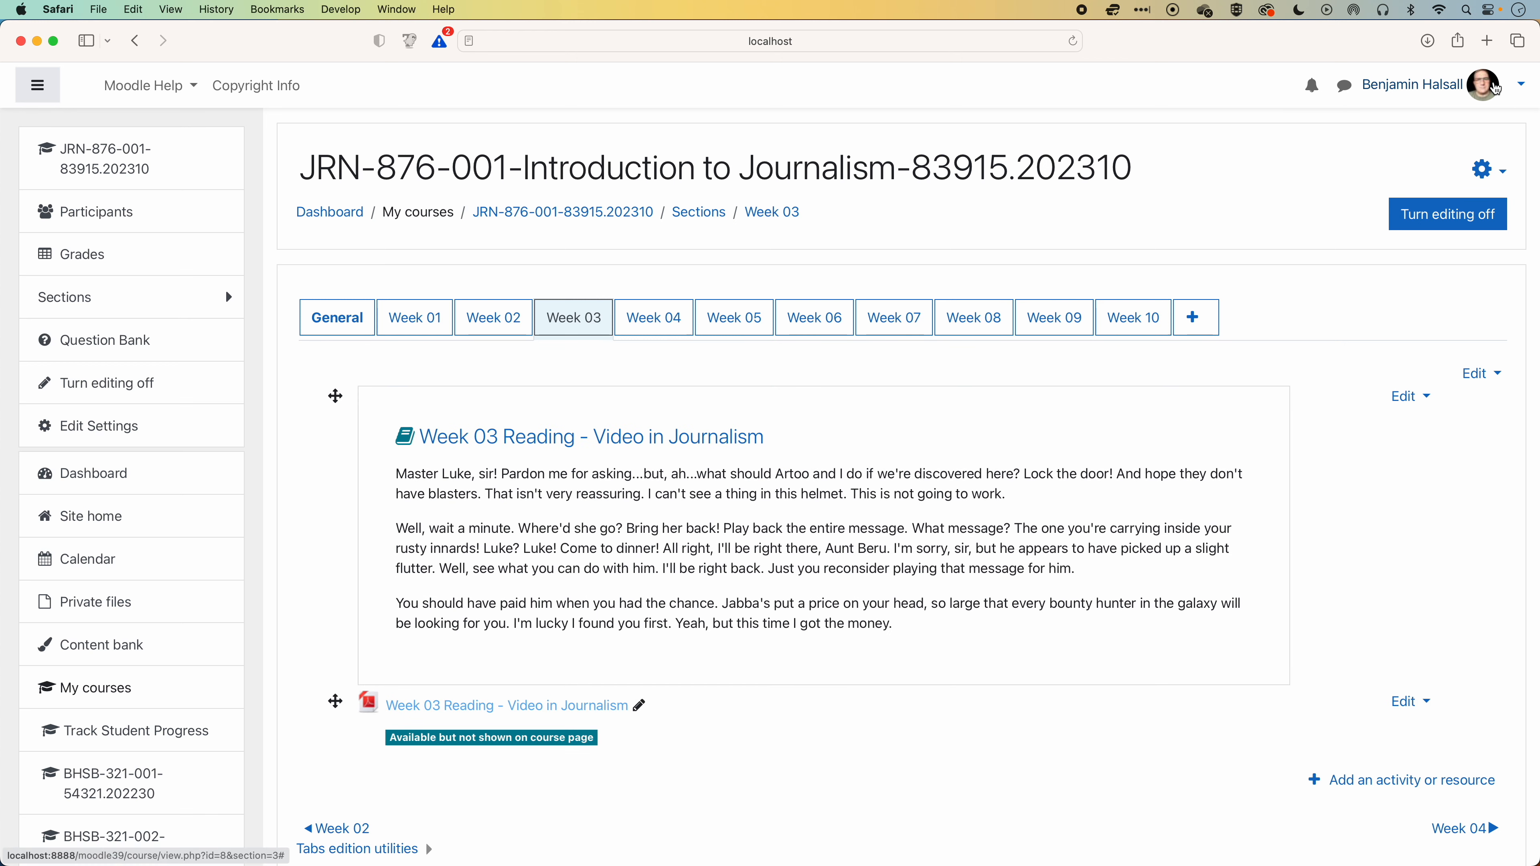
Switch to the Student role, follow the Week 03 label's heading link to the reading, and return to the section.
left_click(1484, 85)
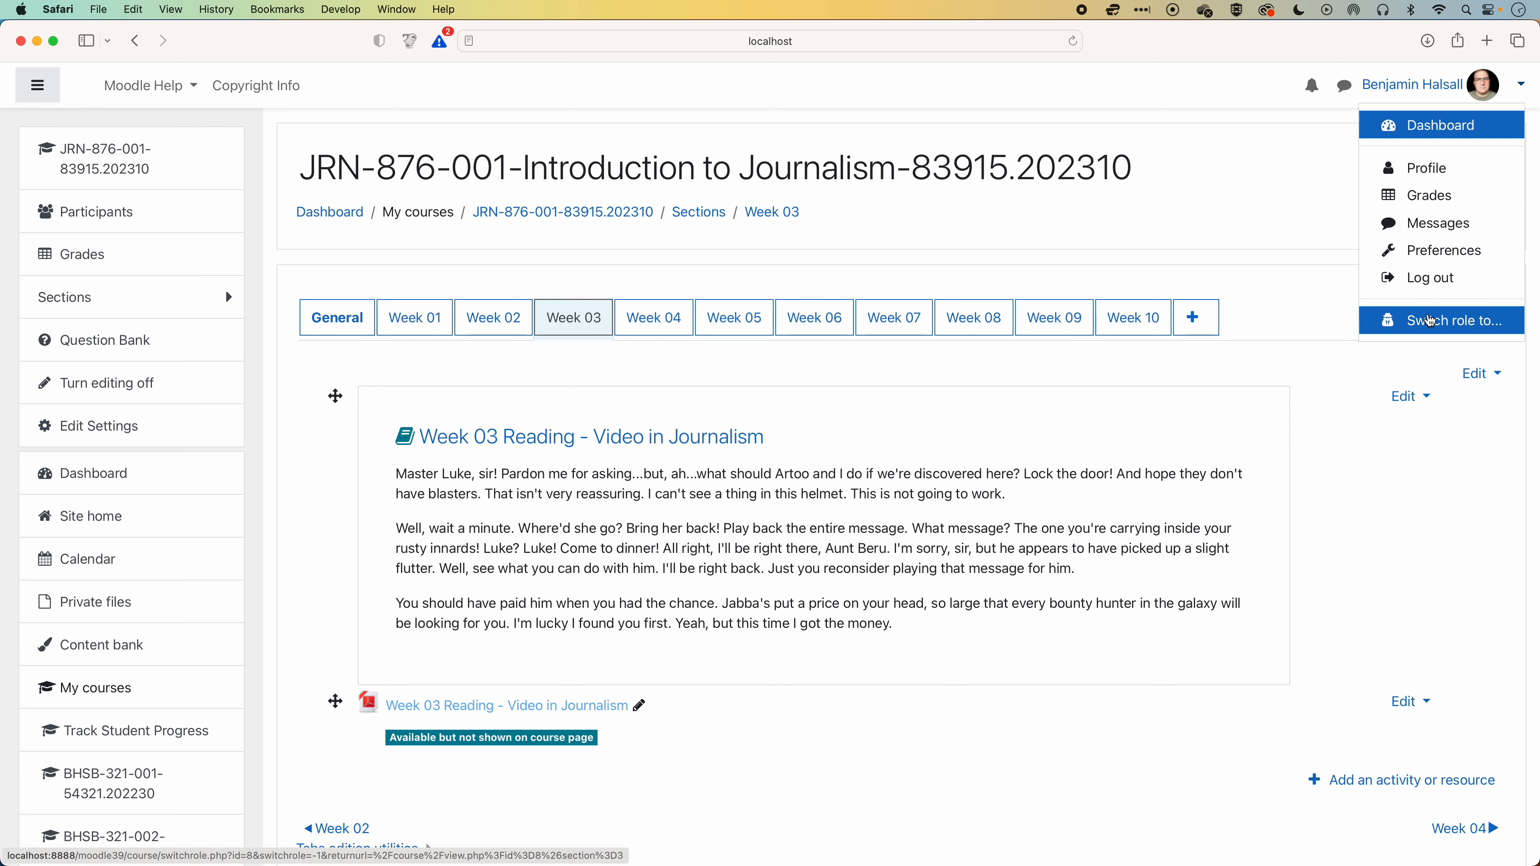
left_click(1450, 321)
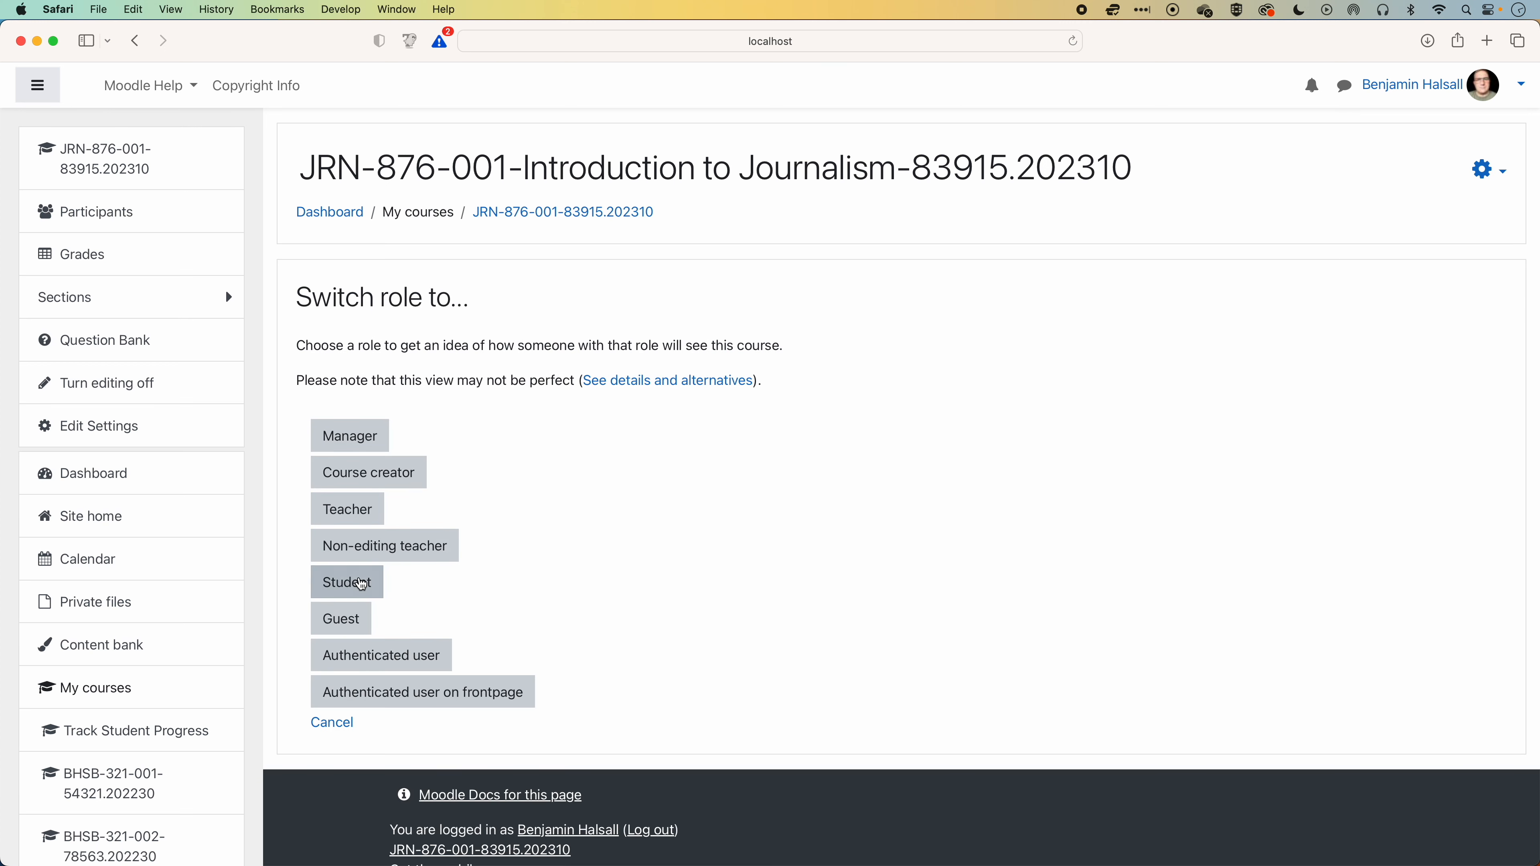
left_click(364, 584)
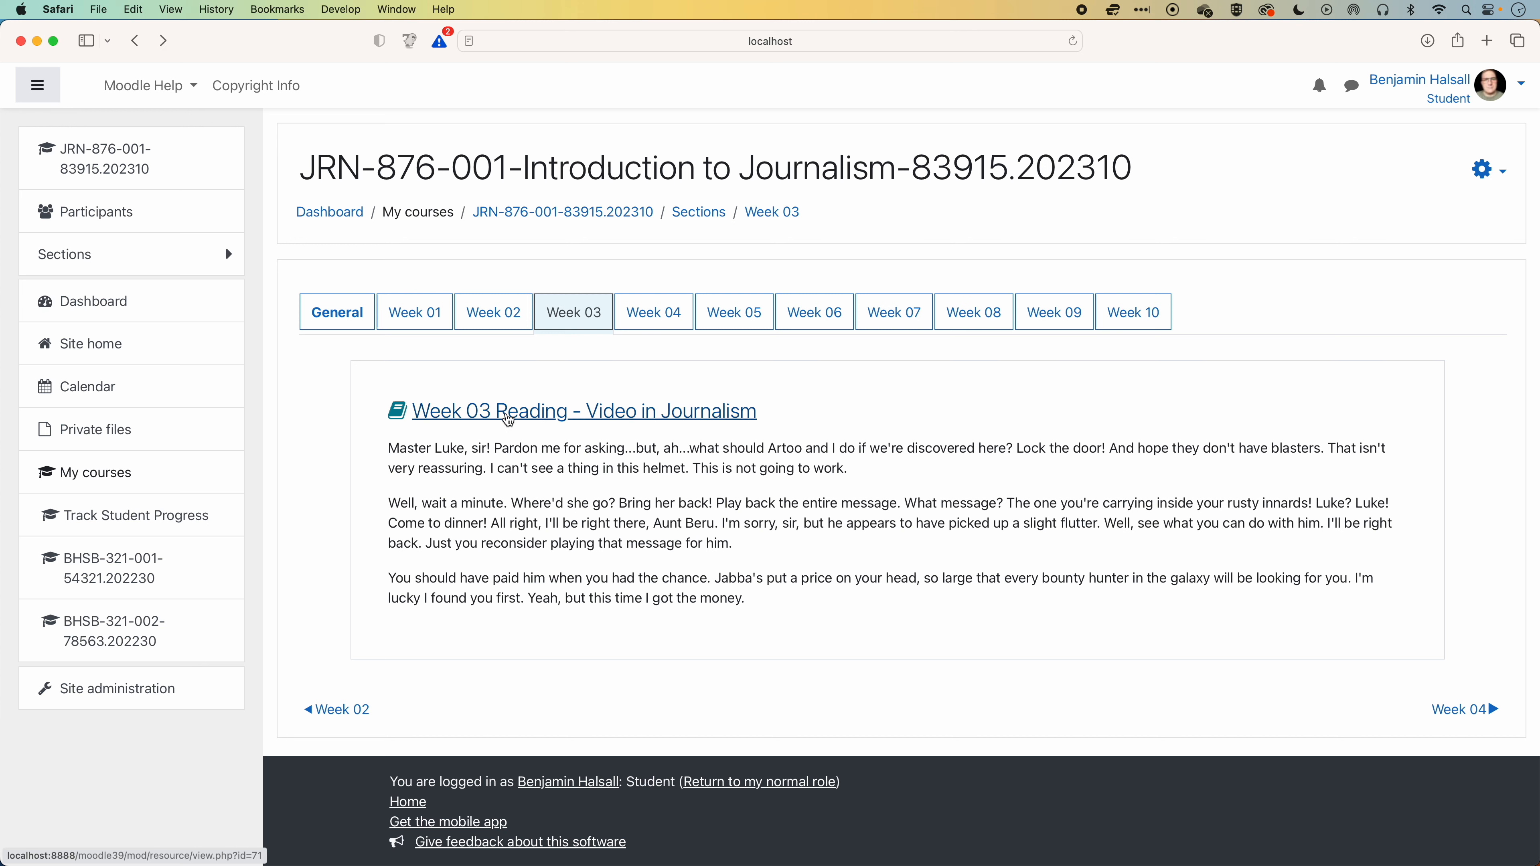
left_click(508, 413)
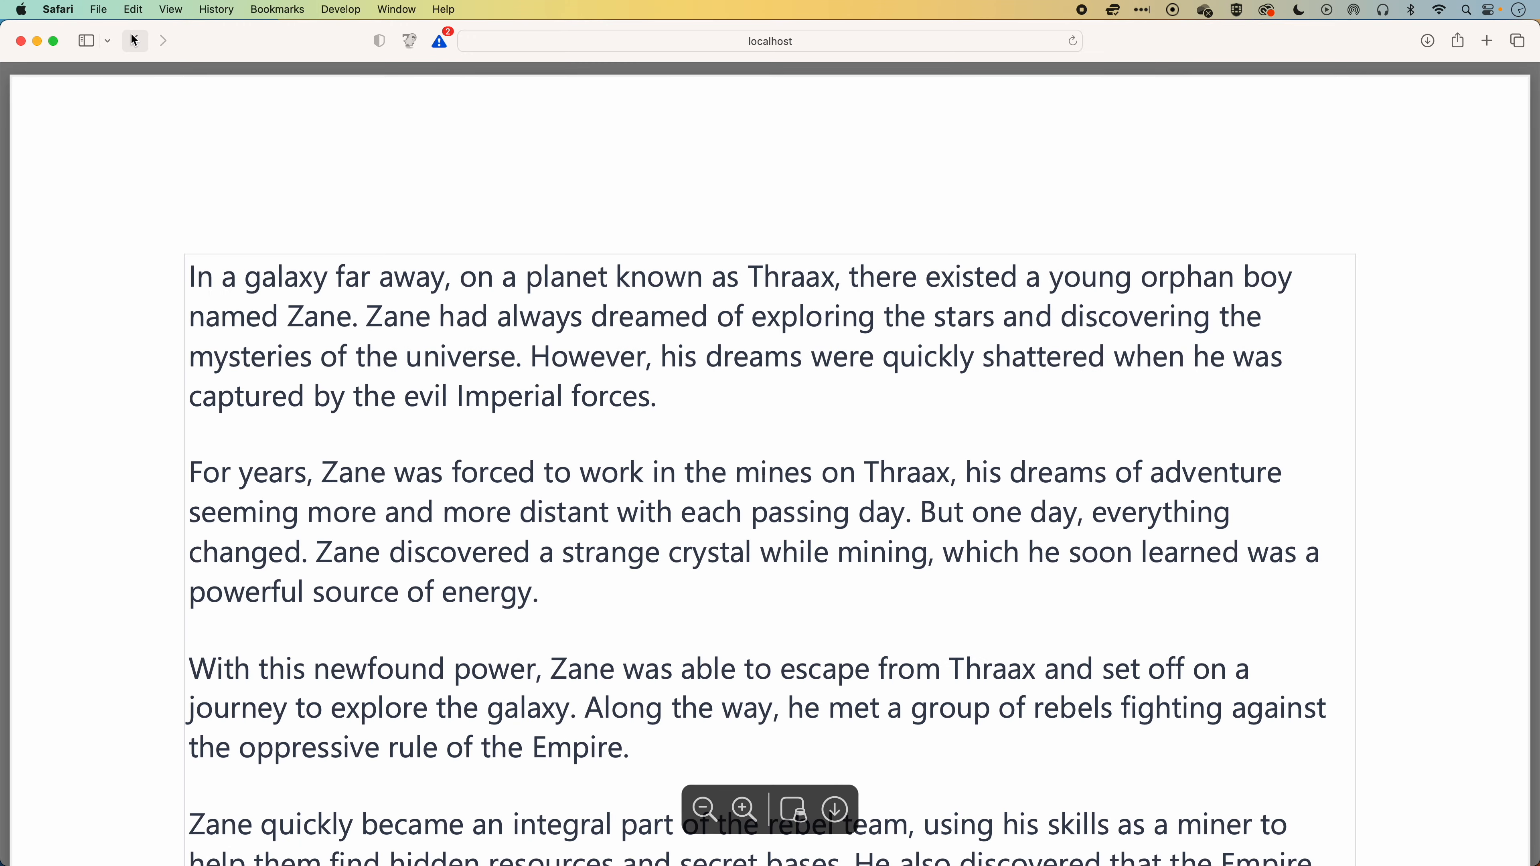
left_click(135, 40)
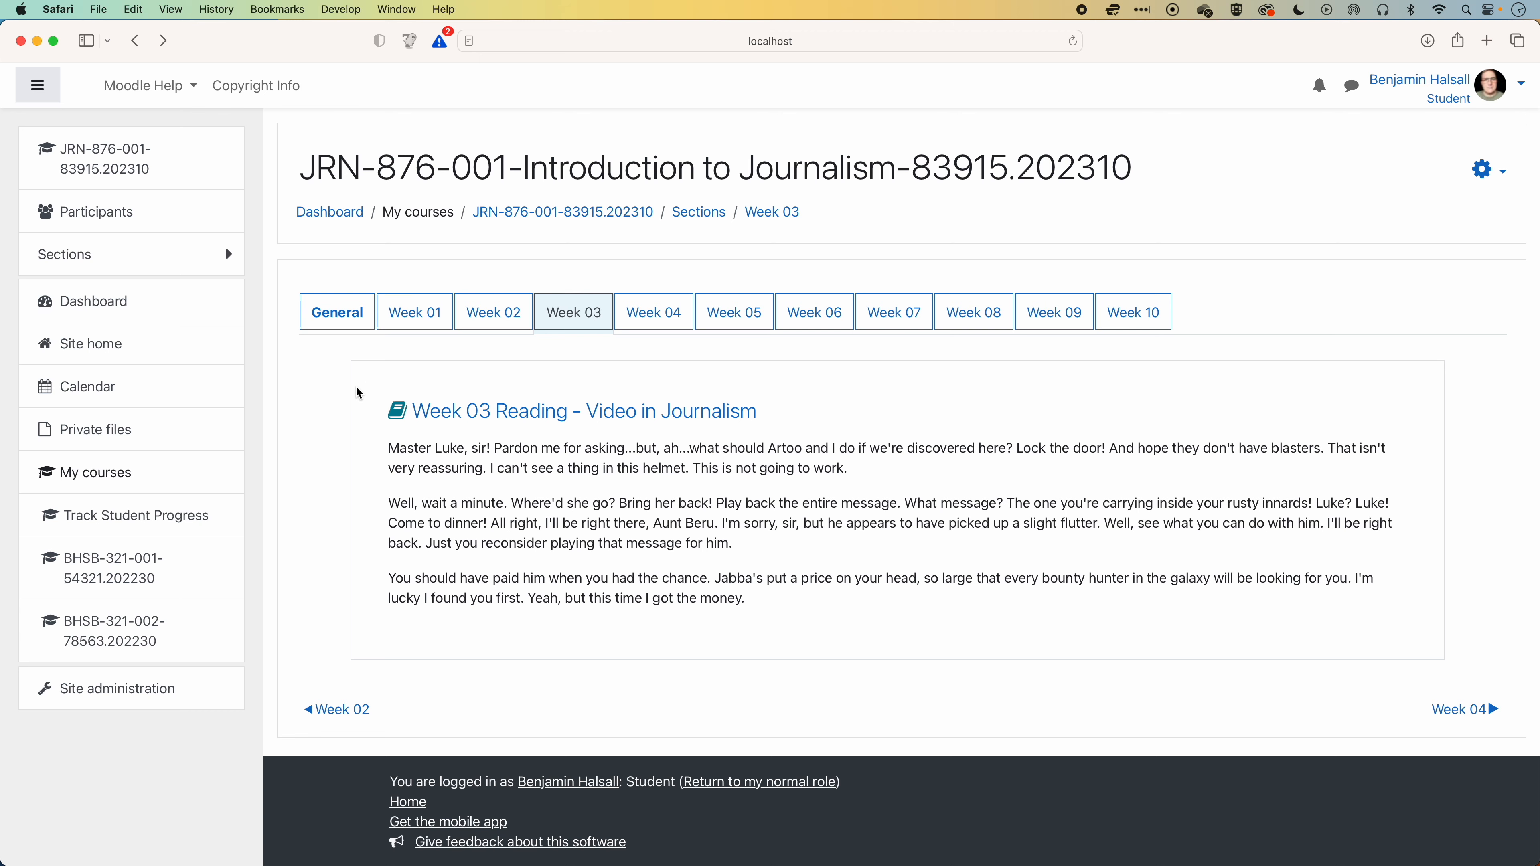
Examine the other box, activity and CIT elements offered on the BirdyOz UI elements page.
key("super+grave")
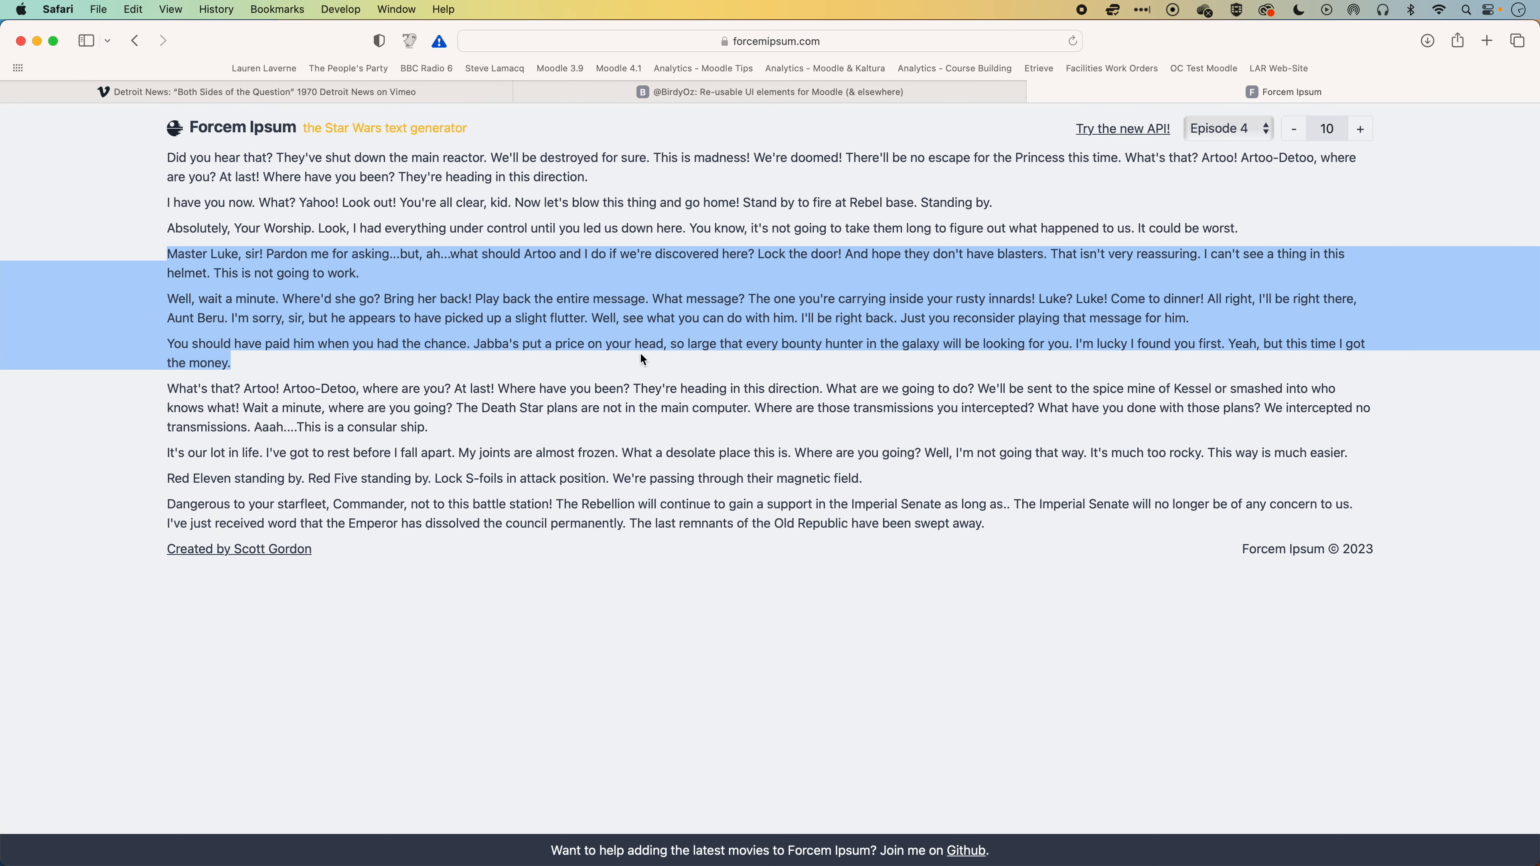
key("ctrl+shift+Tab")
scroll(608, 345, "up", 8)
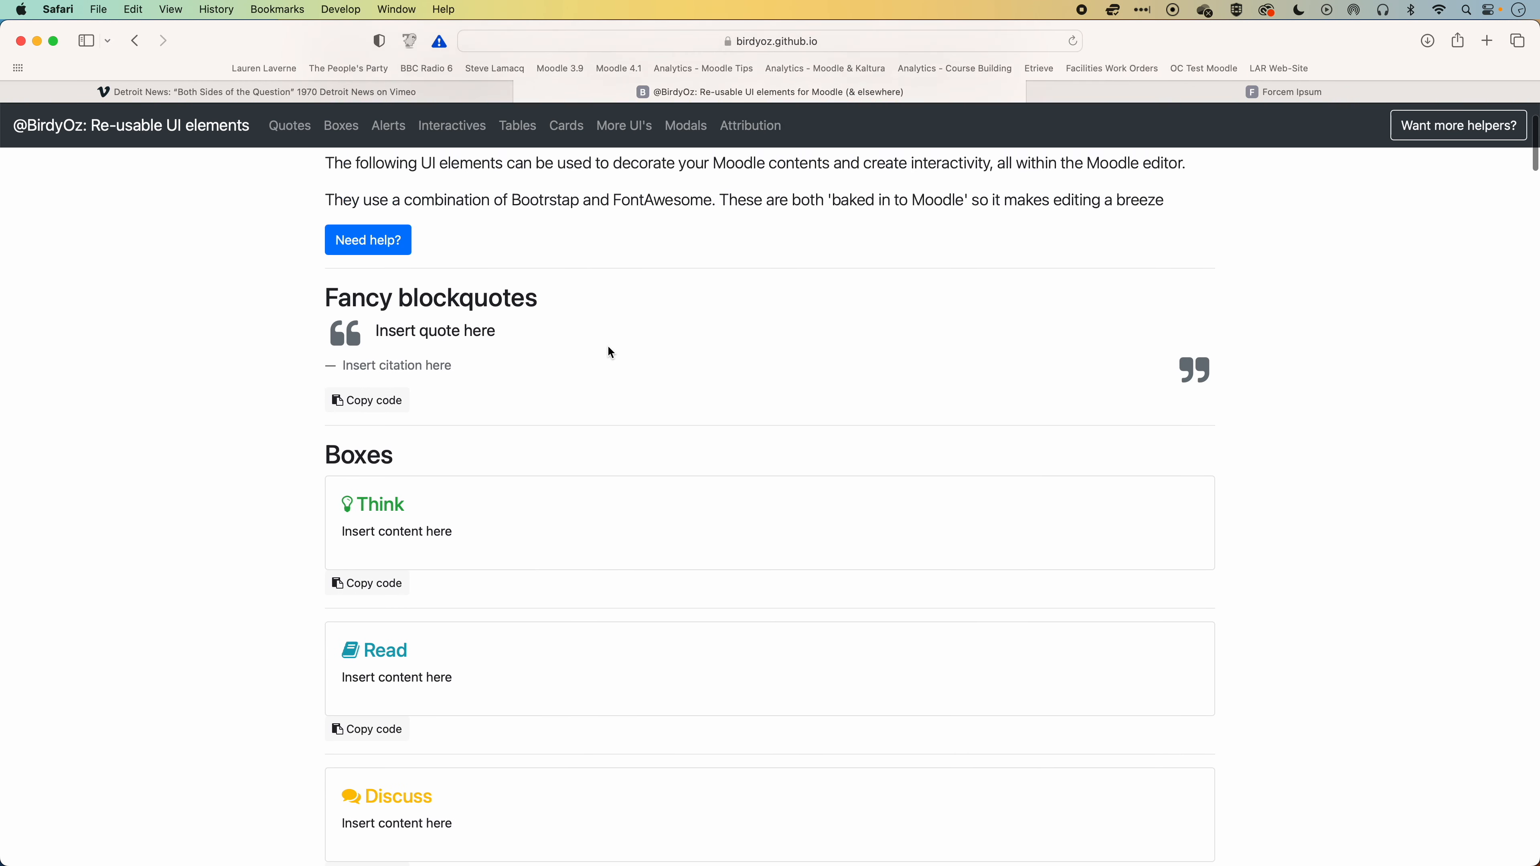
scroll(608, 348, "down", 7)
scroll(608, 347, "down", 5)
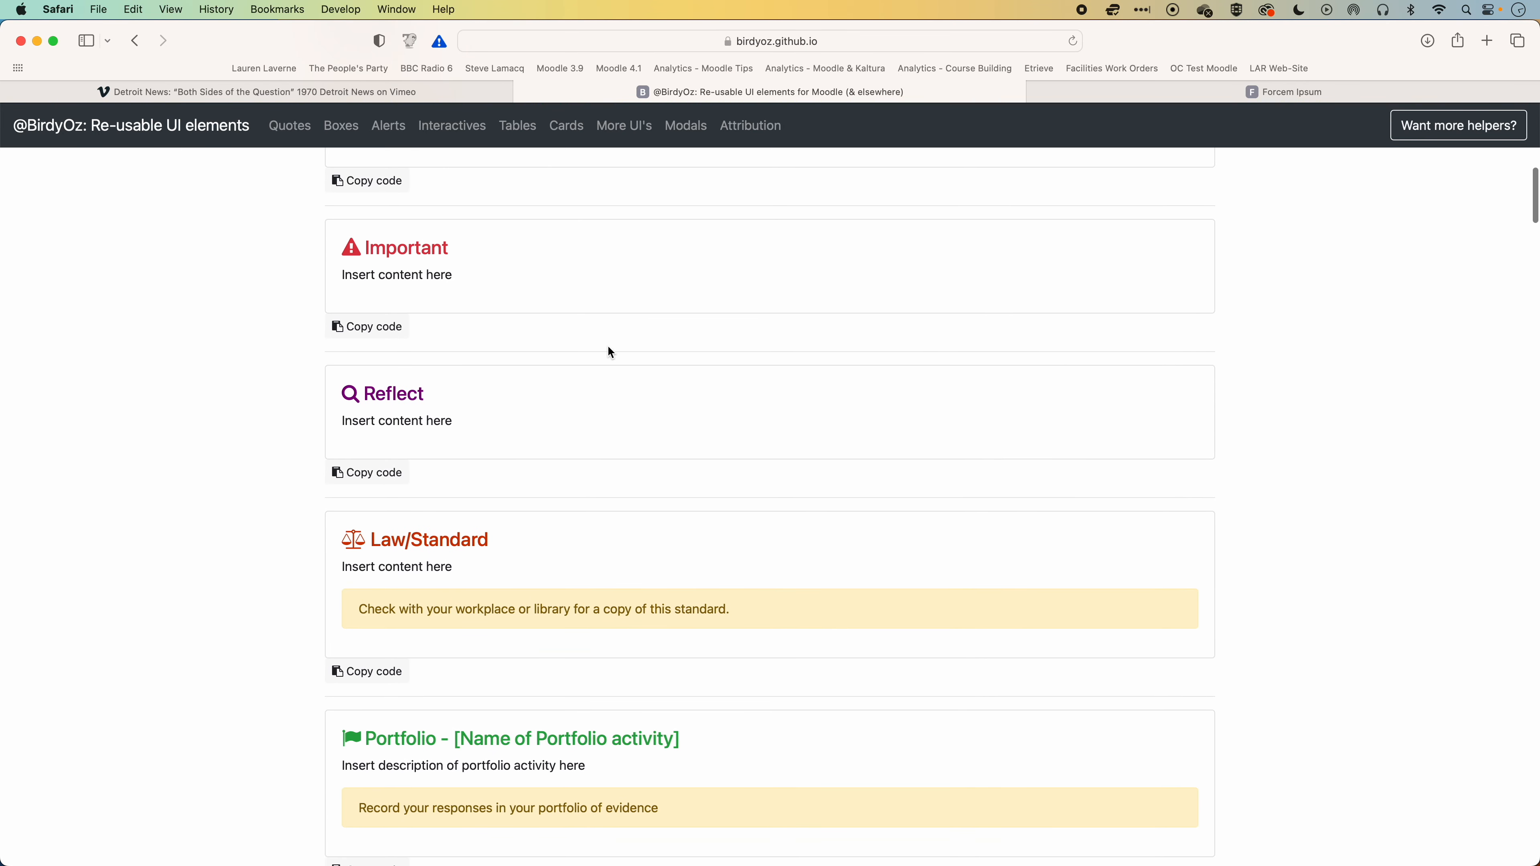
scroll(609, 352, "down", 6)
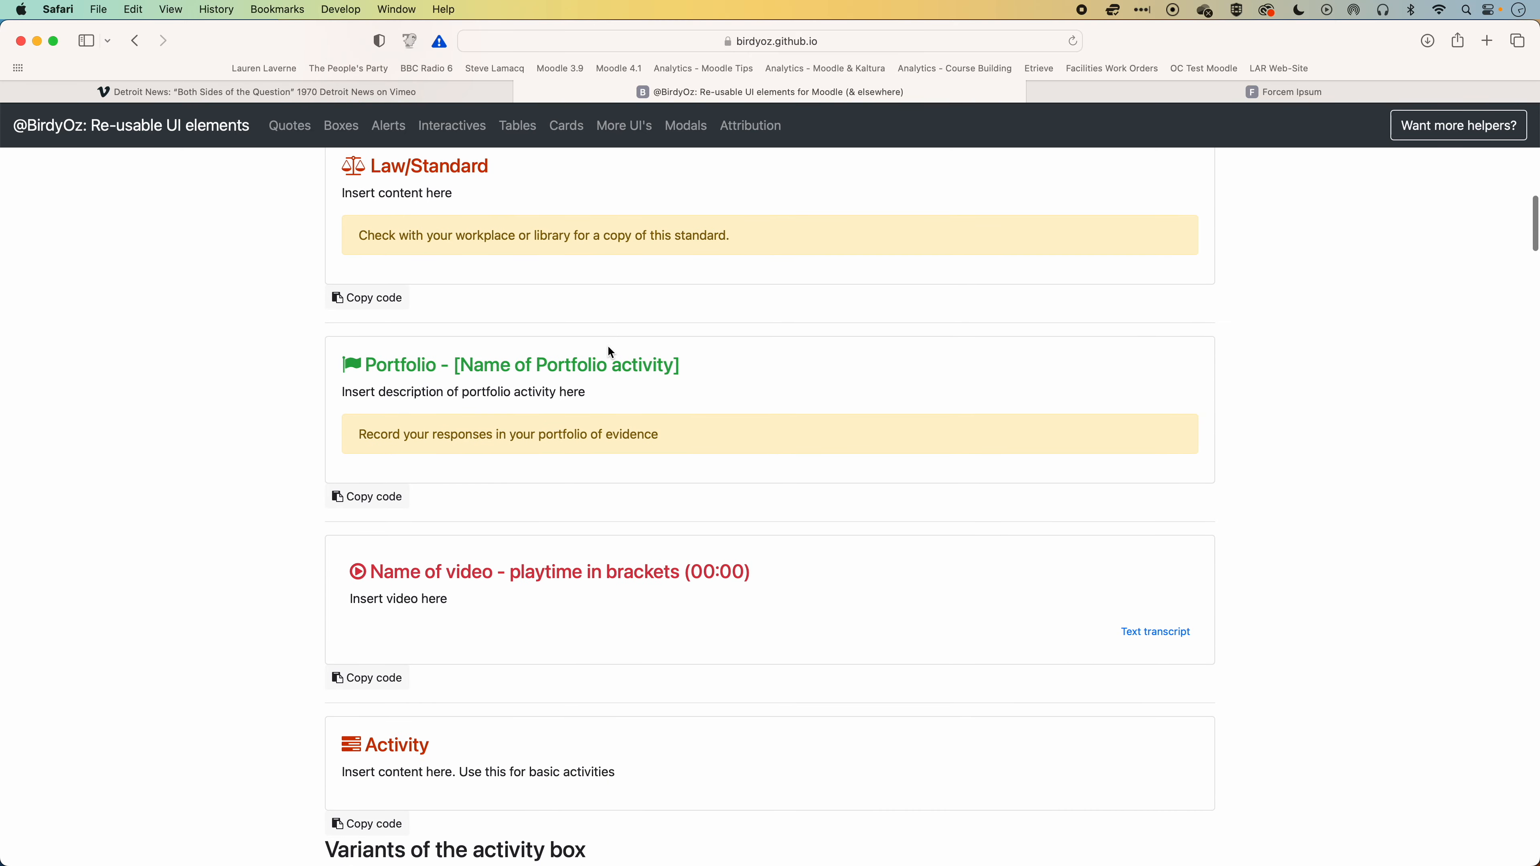
scroll(611, 352, "down", 2)
scroll(610, 351, "up", 10)
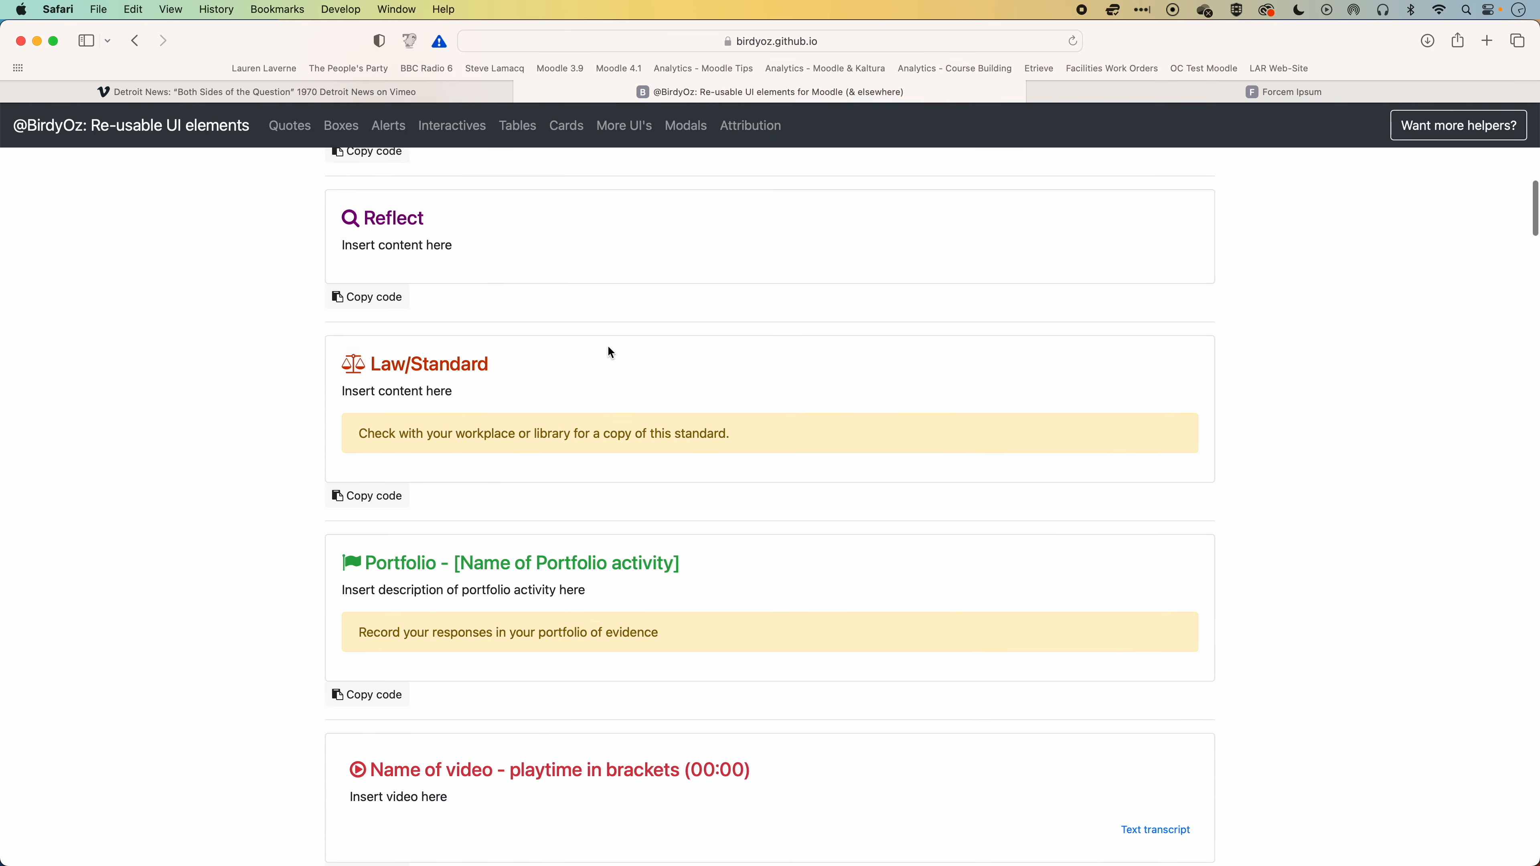
scroll(610, 352, "down", 10)
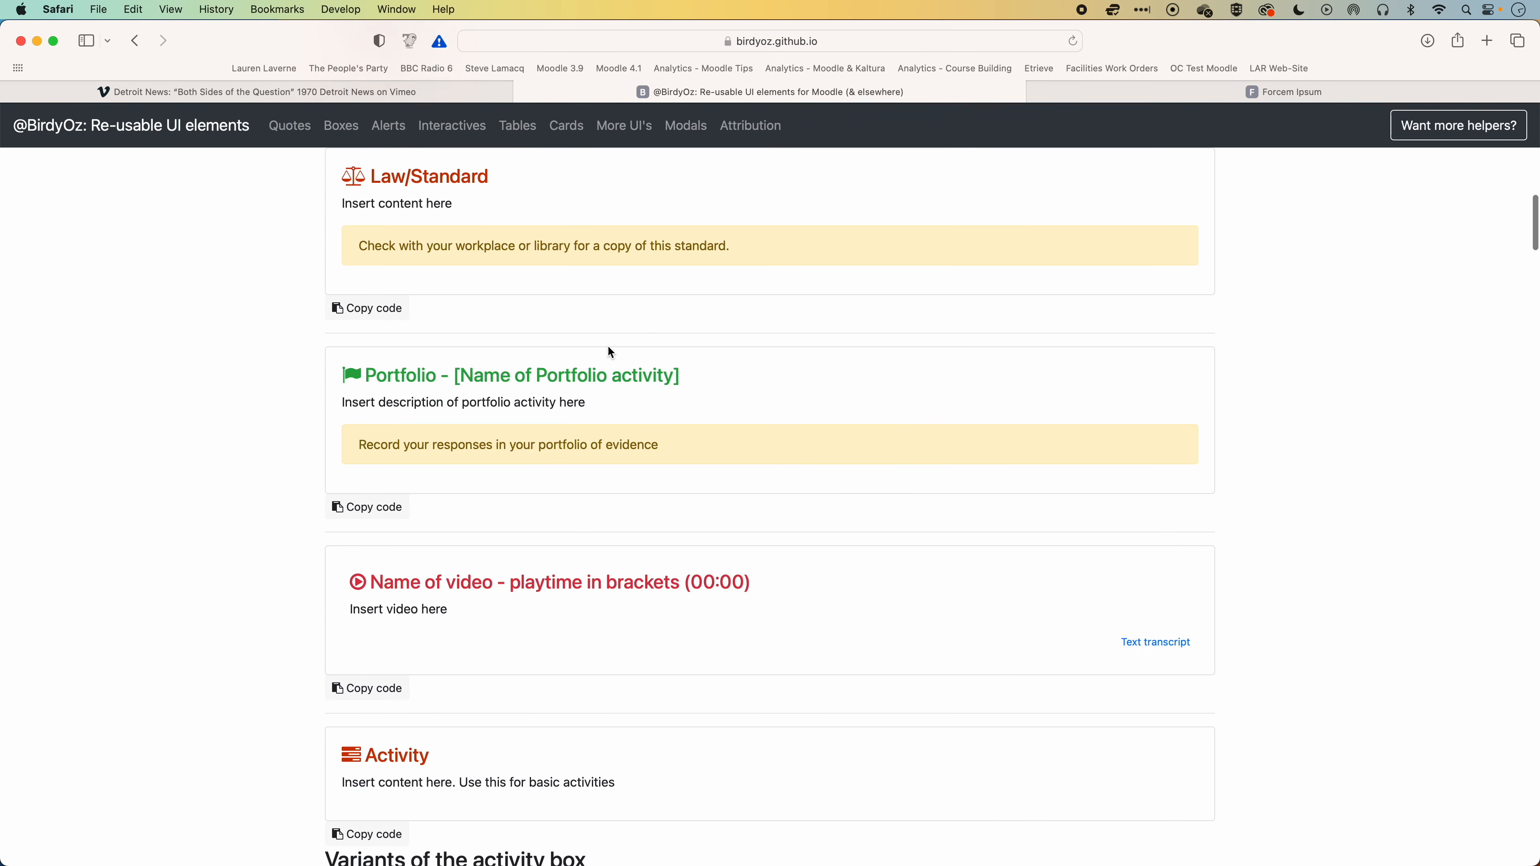
scroll(611, 352, "down", 10)
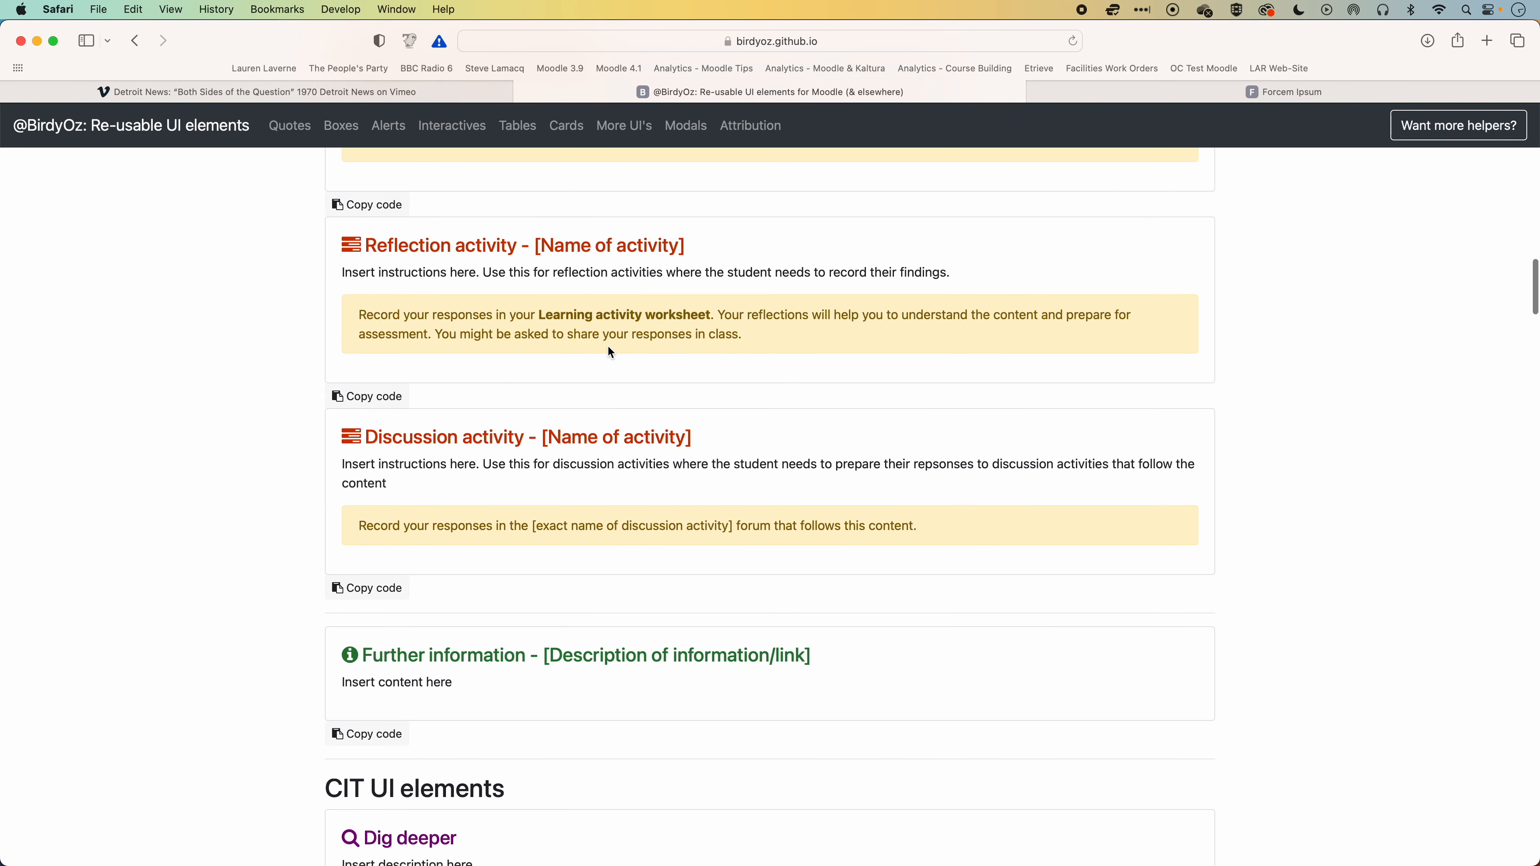
scroll(611, 352, "down", 2)
scroll(611, 352, "down", 5)
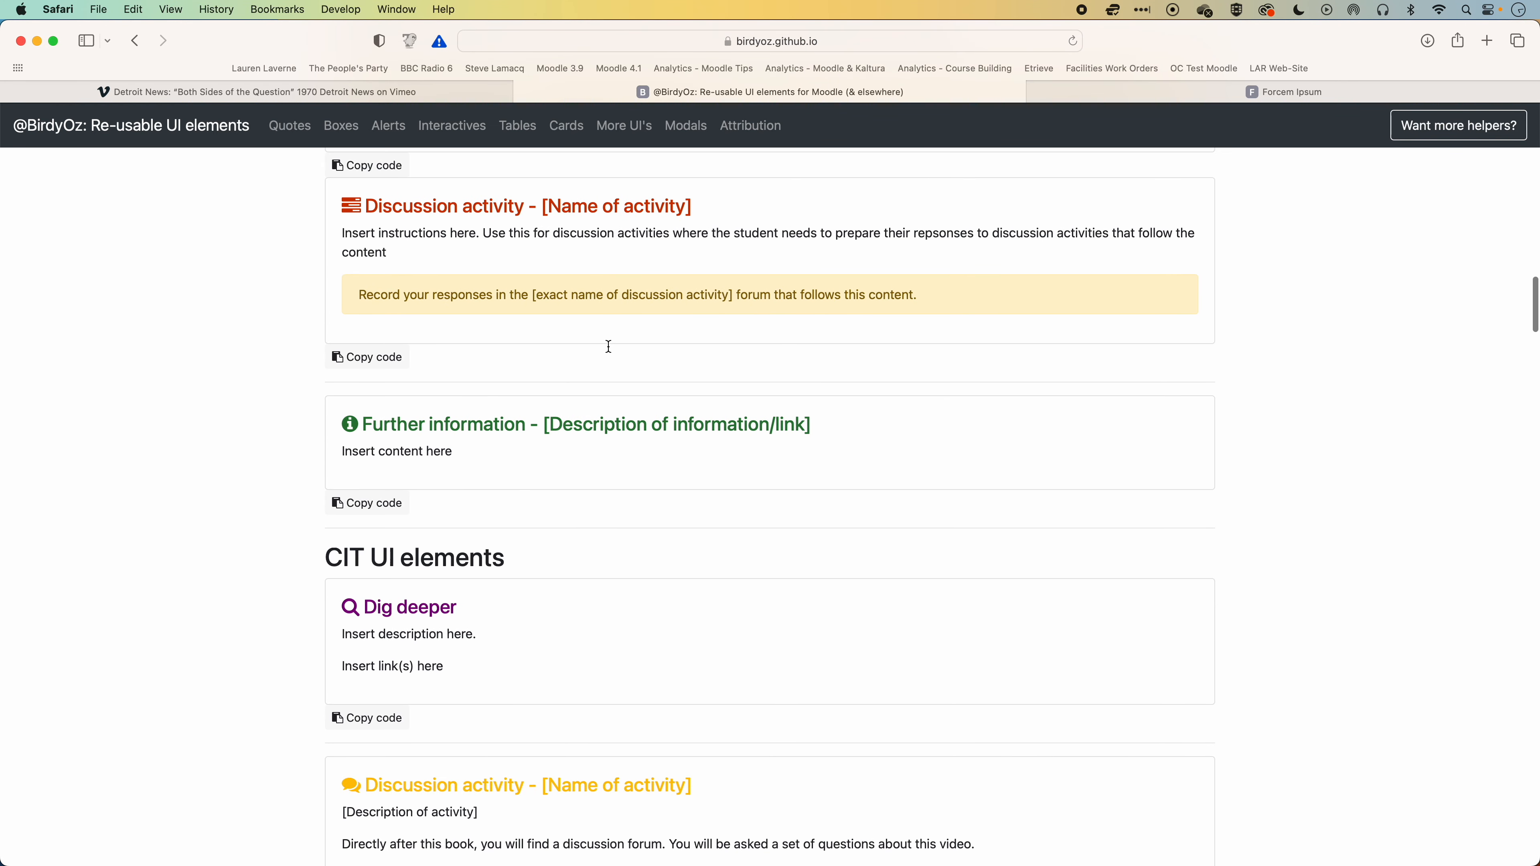
scroll(611, 352, "down", 5)
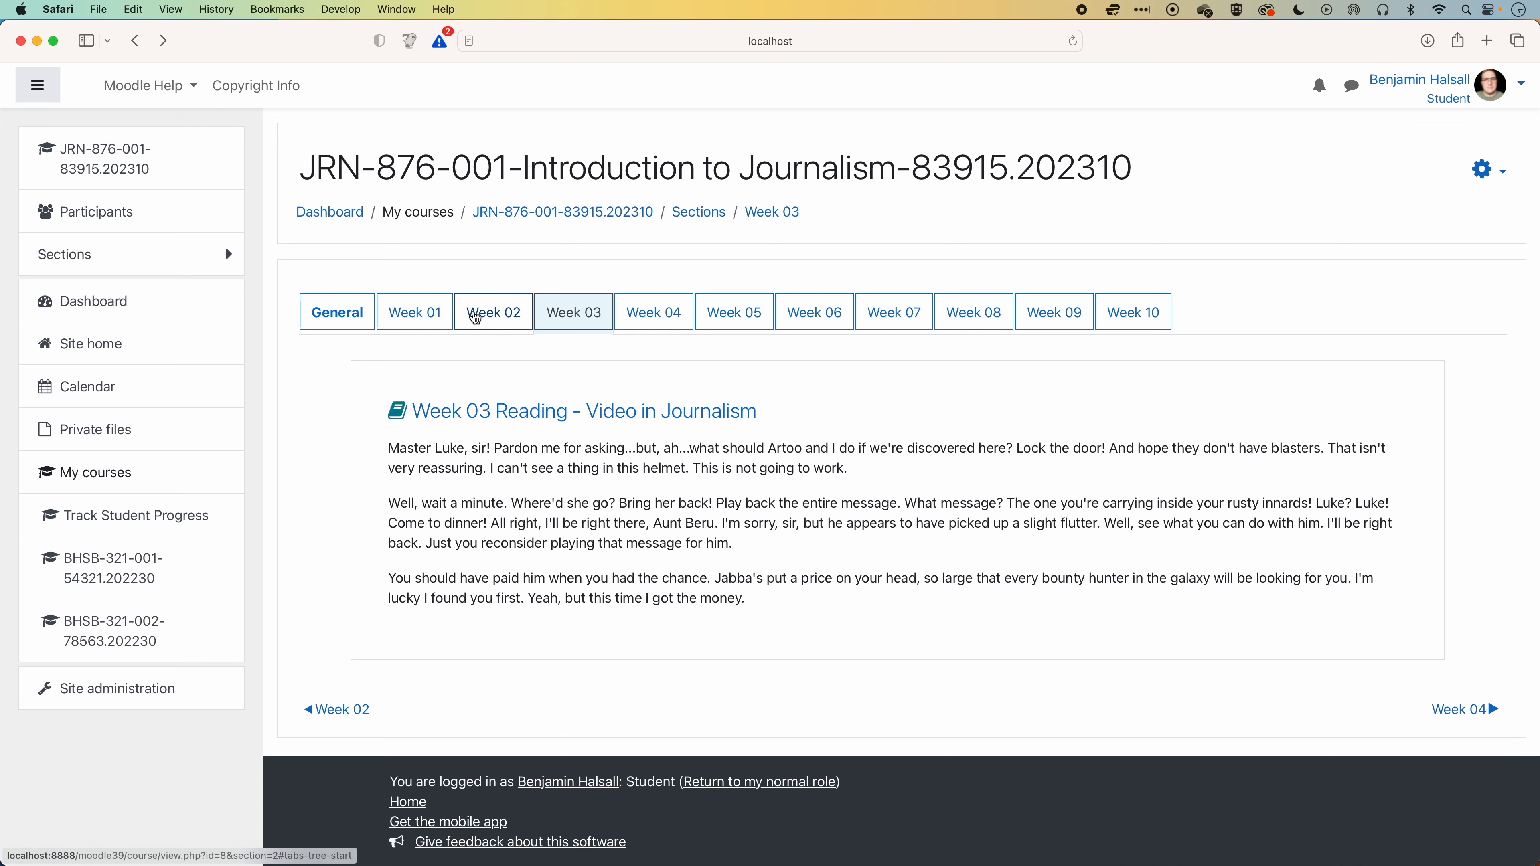
View the Week 02 section of the Moodle course as a student.
left_click(490, 320)
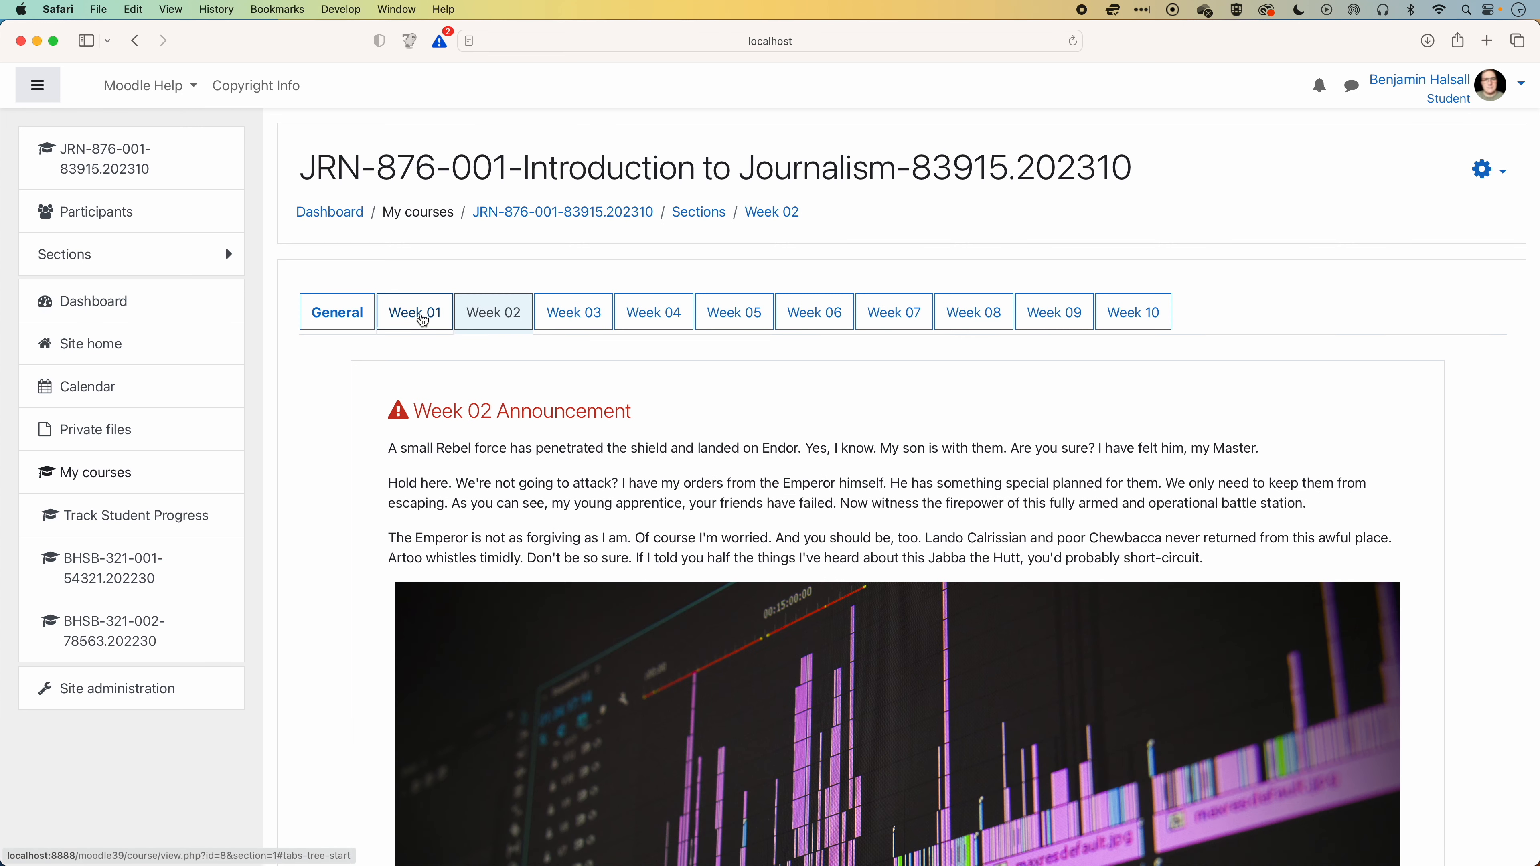